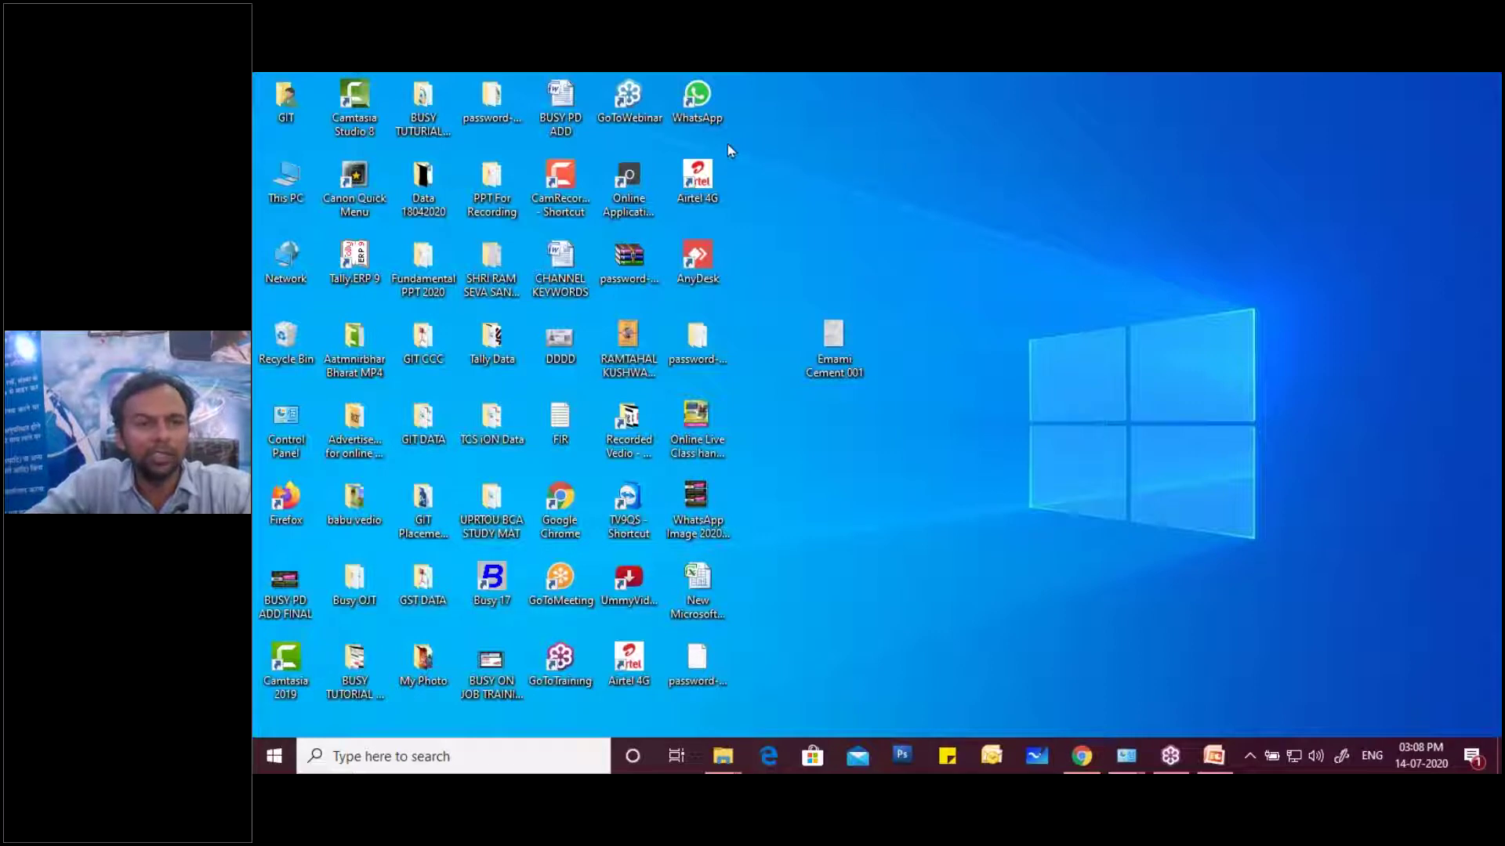
Circle the WhatsApp, Busy 17, GoToMeeting, GoToTraining, Google Chrome, TV9QS and UmmyVideoDownloader desktop shortcuts in red pen, and clear the marks
left_click(703, 109)
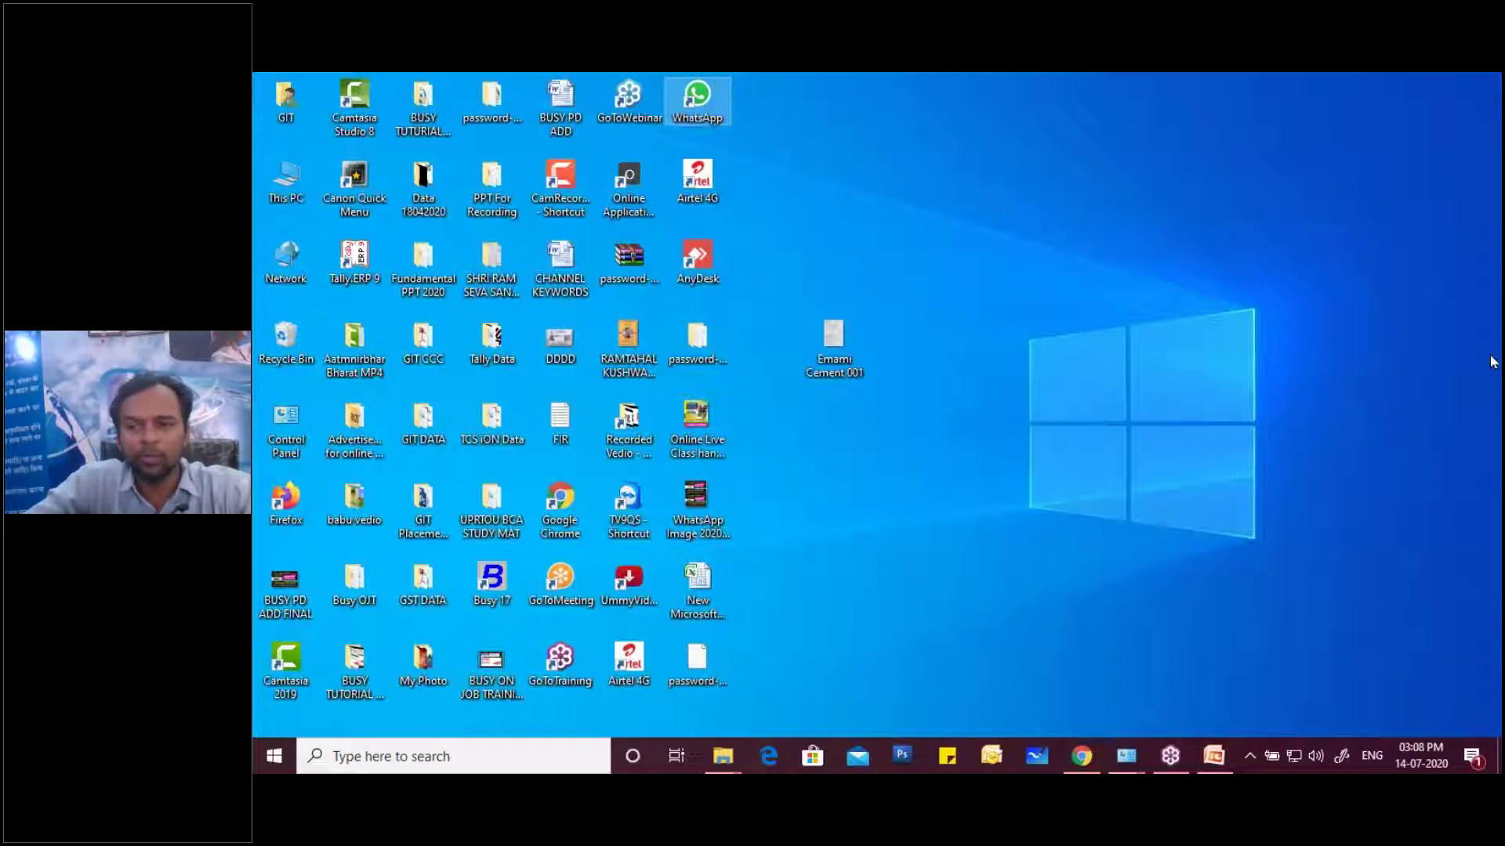
left_click(1350, 390)
mouse_move(717, 75)
left_mouse_down()
mouse_move(666, 102)
mouse_move(737, 118)
mouse_move(742, 84)
left_mouse_up()
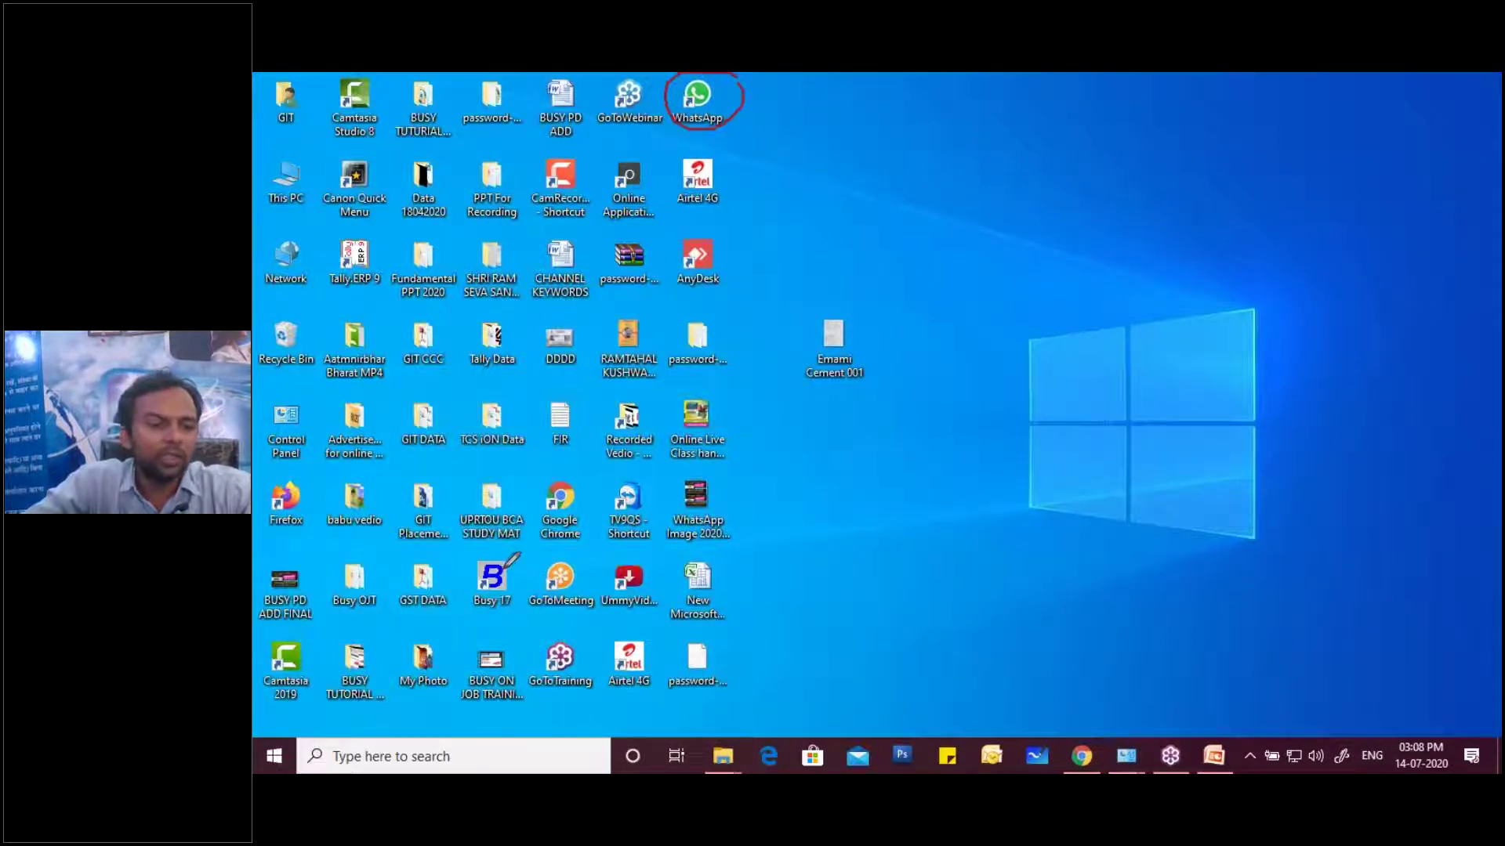
mouse_move(484, 553)
left_mouse_down()
mouse_move(469, 582)
mouse_move(495, 618)
mouse_move(519, 584)
mouse_move(505, 555)
mouse_move(560, 473)
mouse_move(602, 480)
mouse_move(576, 544)
mouse_move(549, 536)
mouse_move(648, 485)
mouse_move(658, 511)
mouse_move(613, 550)
mouse_move(599, 619)
left_mouse_up()
mouse_move(634, 558)
left_mouse_down()
mouse_move(599, 615)
mouse_move(517, 650)
mouse_move(619, 678)
mouse_move(592, 633)
mouse_move(564, 628)
mouse_move(532, 569)
mouse_move(602, 573)
left_mouse_up()
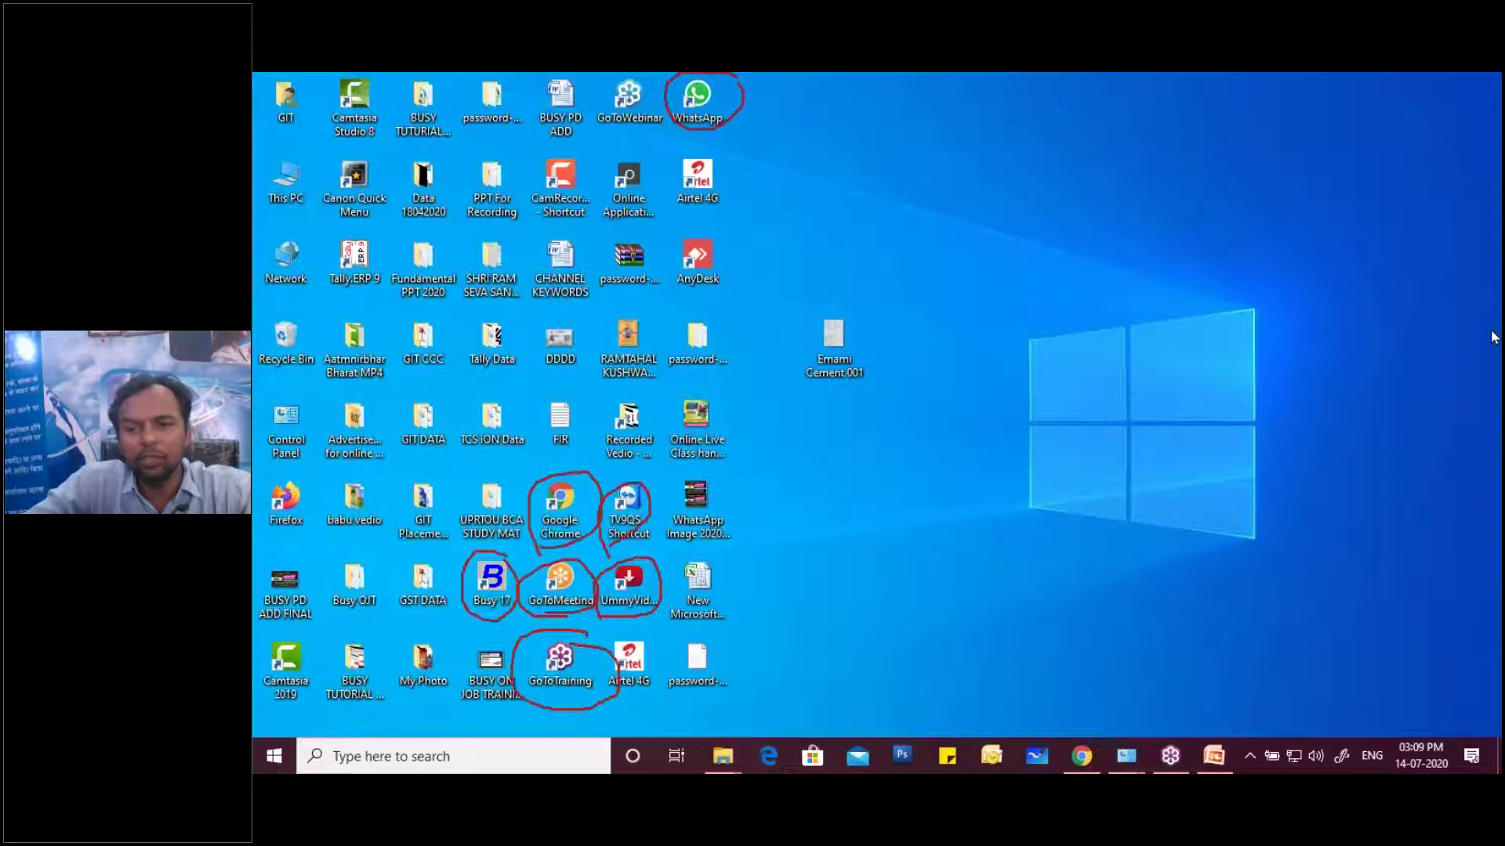
key("Escape")
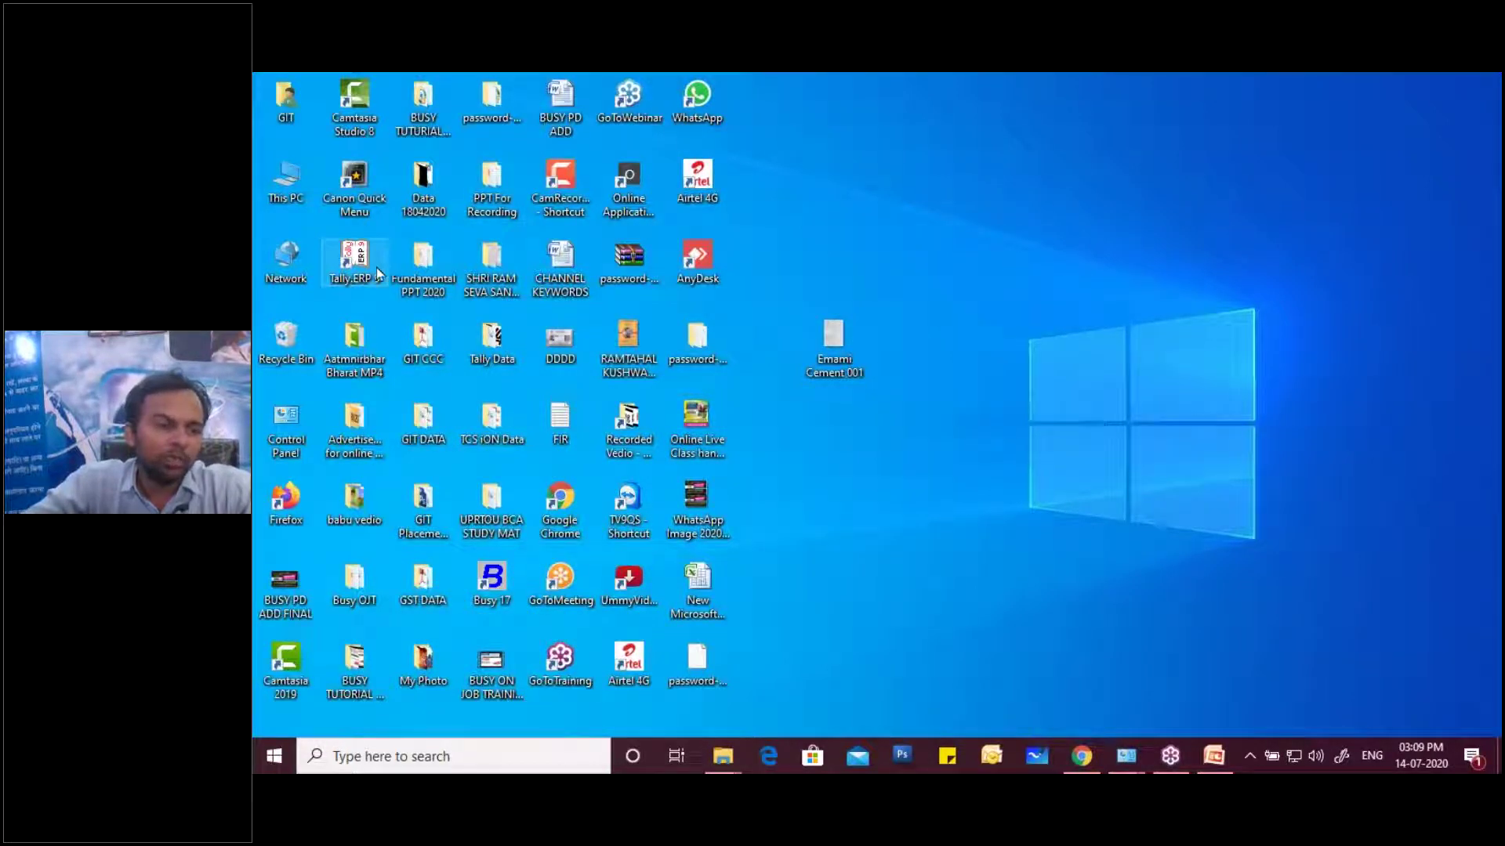
Open Control Panel from the desktop, circle Programs and Features in red pen, and open it
double_click(295, 445)
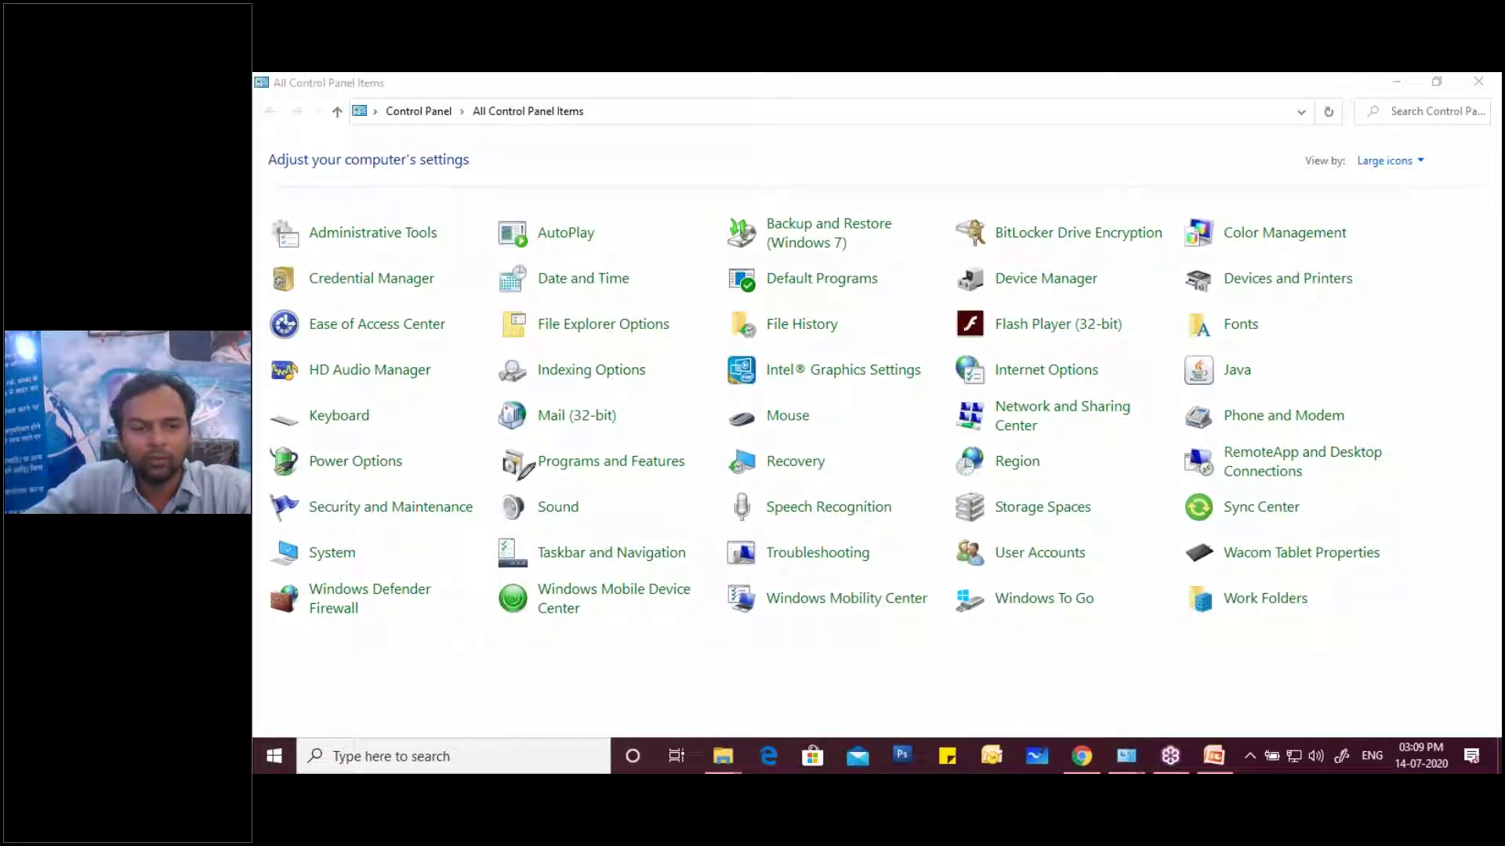
mouse_move(523, 480)
left_mouse_down()
mouse_move(498, 448)
mouse_move(588, 431)
mouse_move(664, 438)
mouse_move(693, 468)
mouse_move(516, 483)
left_mouse_up()
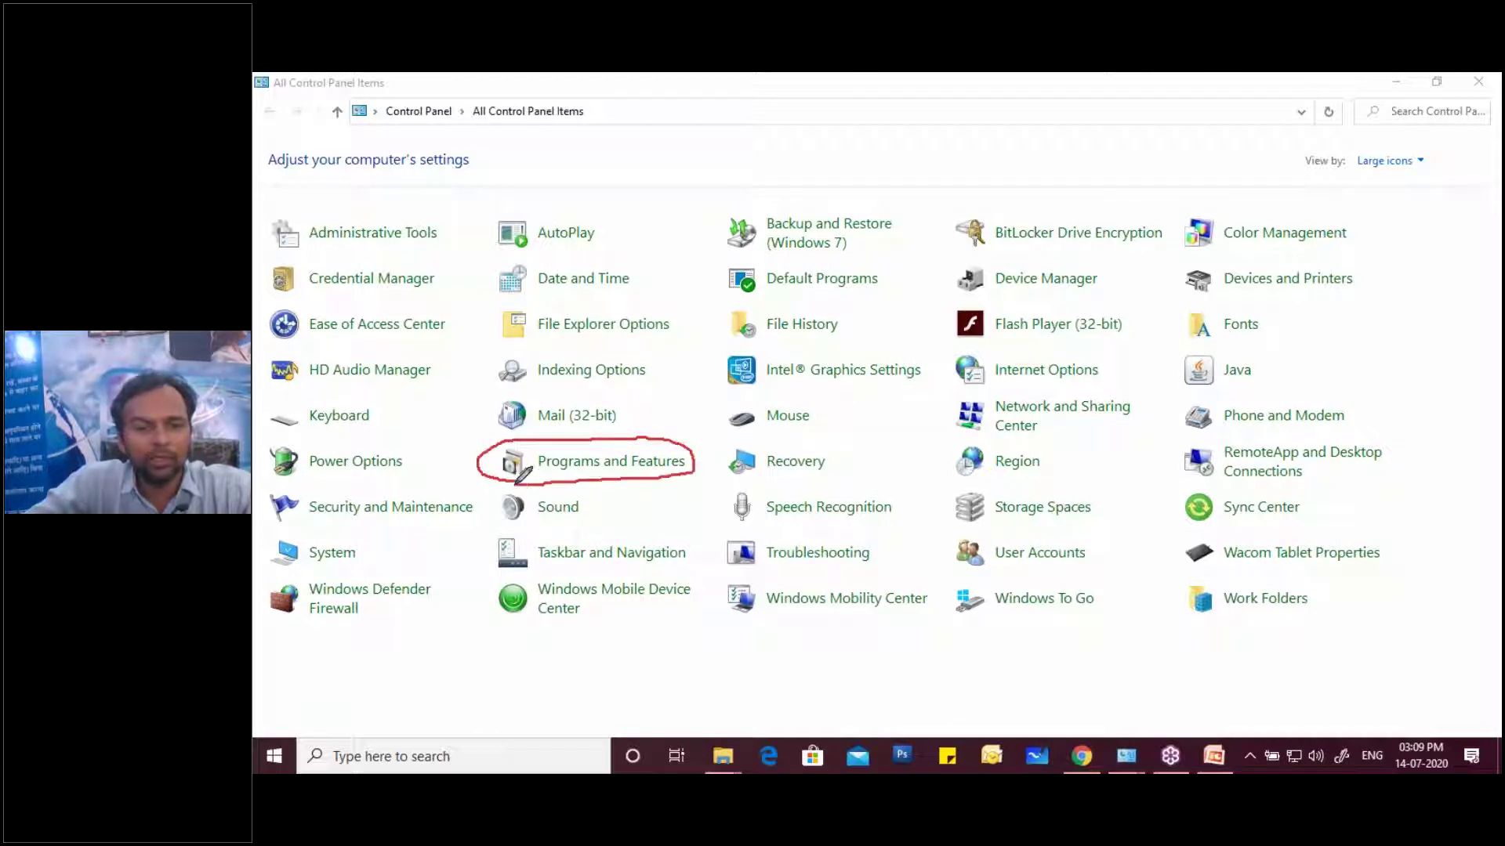
left_click(573, 469)
left_click(573, 468)
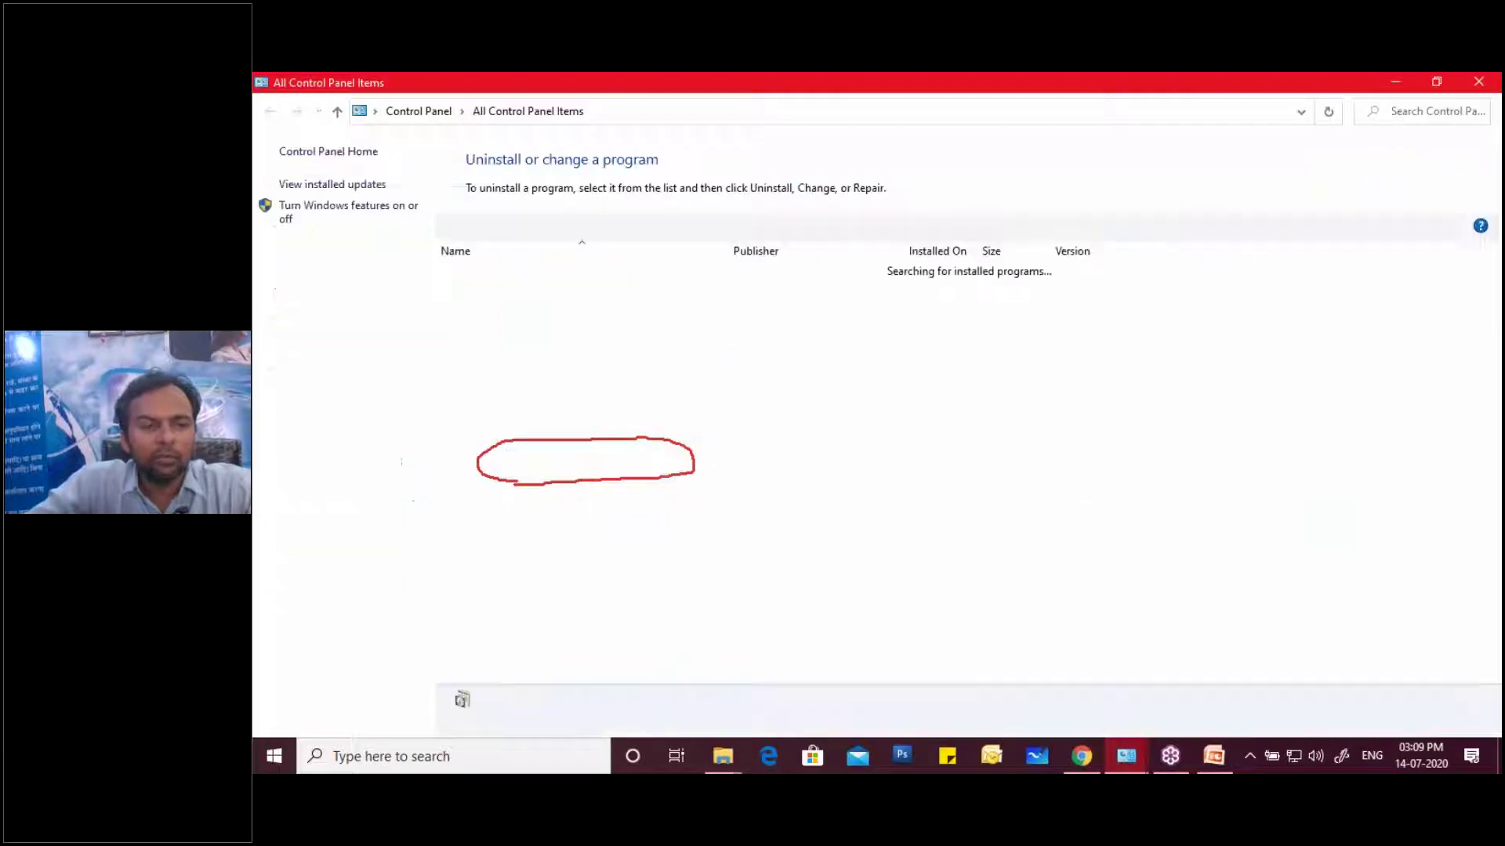
Examine the list of installed programs with their publishers, installation dates, sizes and versions
scroll(784, 470, "down", 3)
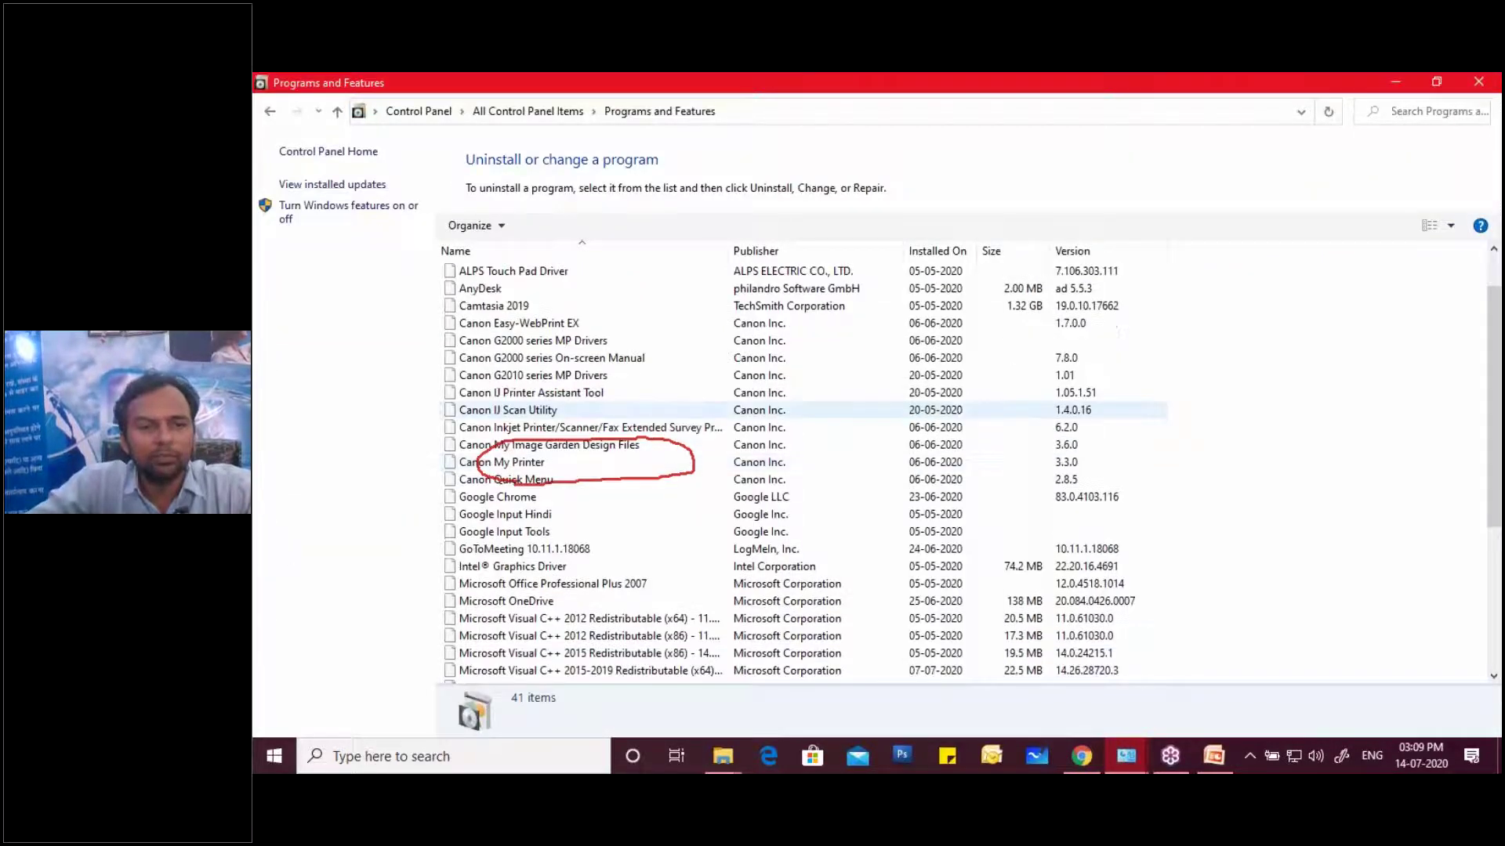
scroll(784, 470, "down", 5)
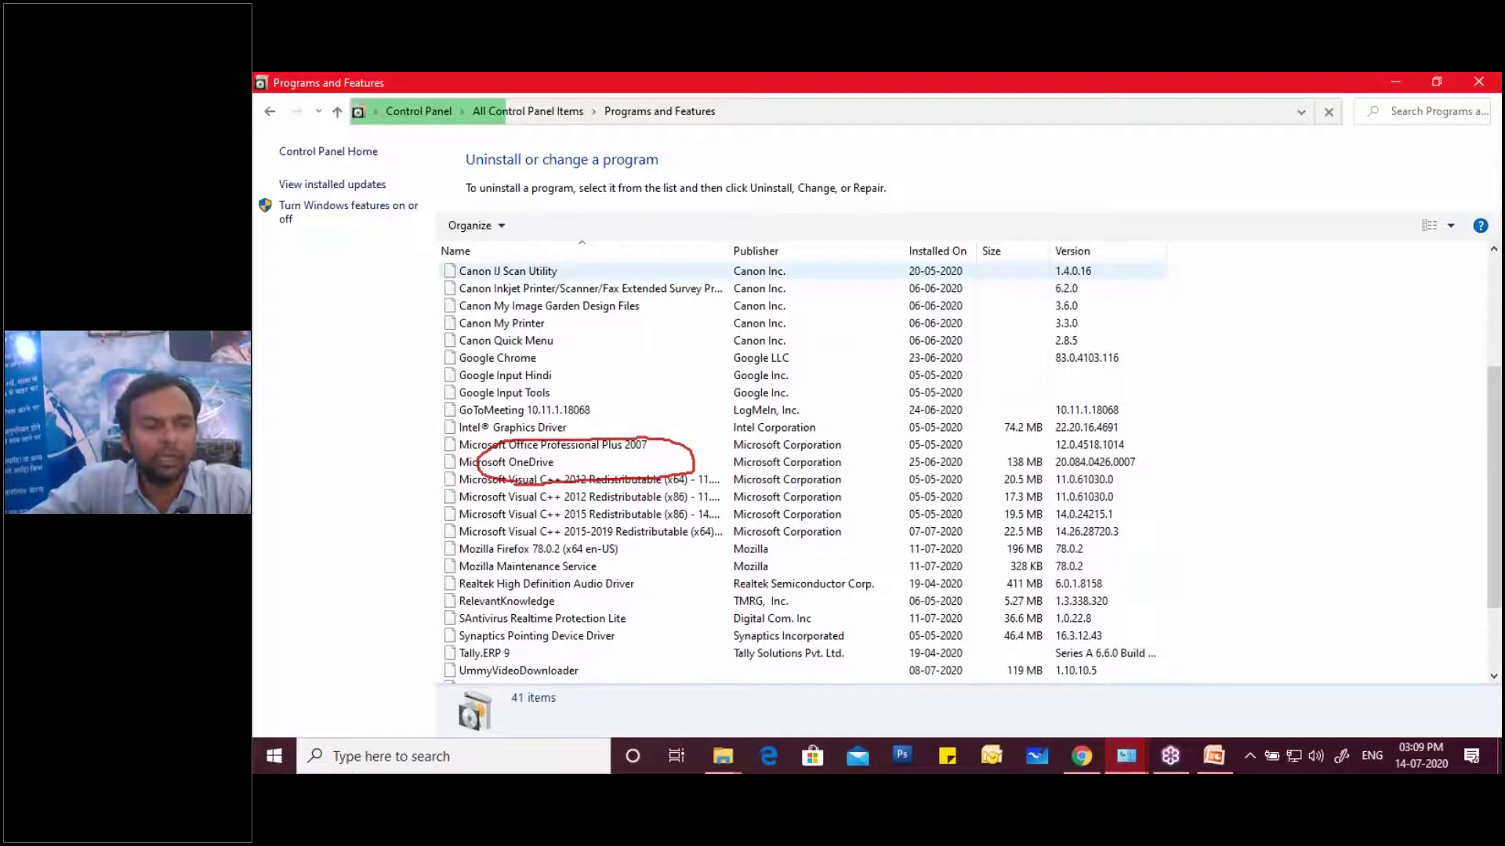
scroll(784, 471, "up", 3)
scroll(784, 470, "down", 2)
scroll(783, 463, "up", 3)
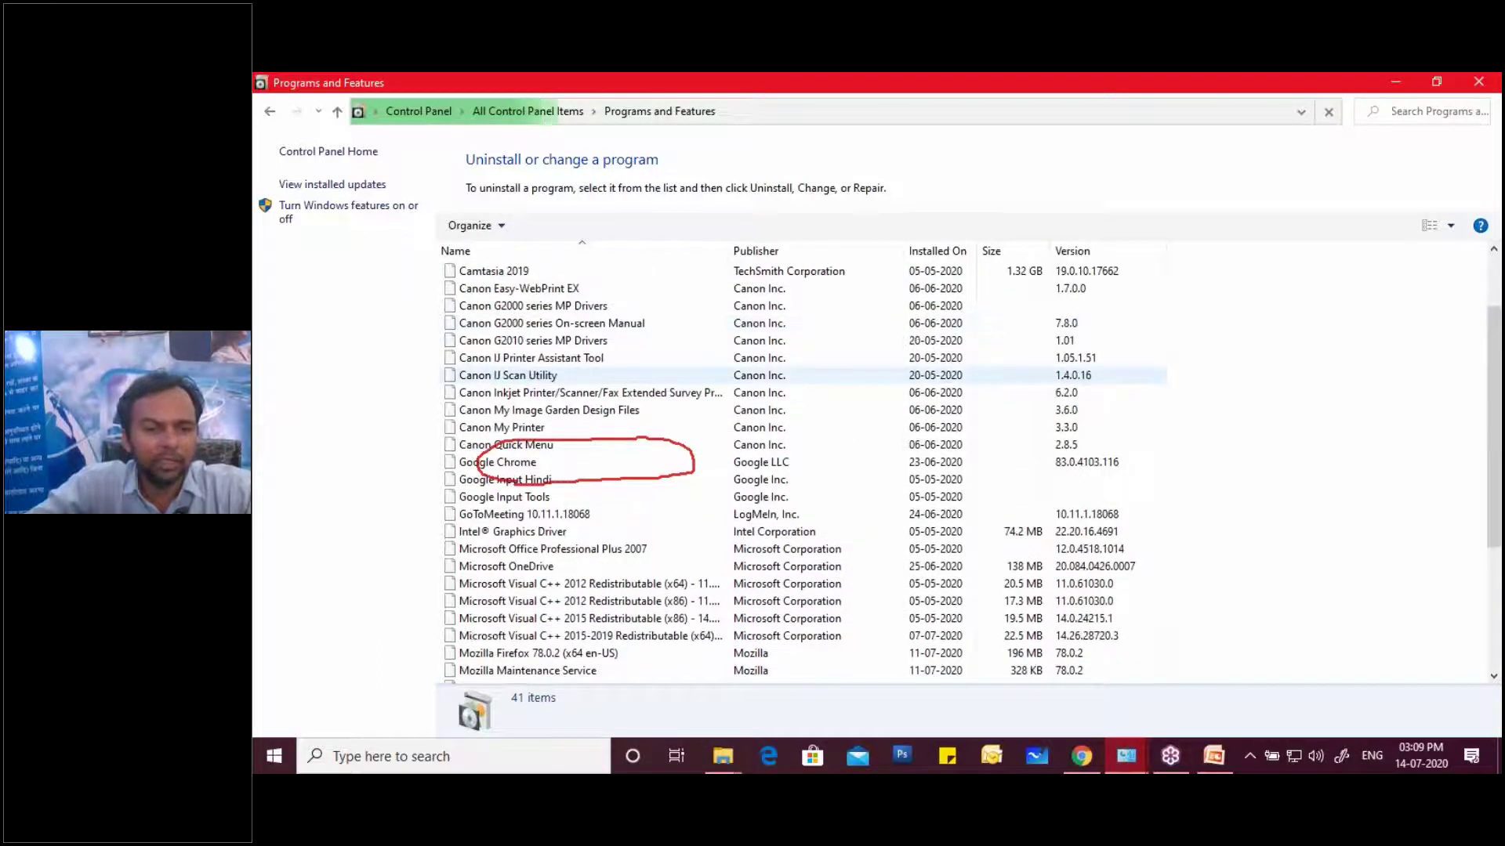
scroll(783, 470, "down", 1)
scroll(783, 470, "up", 1)
scroll(784, 471, "down", 1)
scroll(783, 470, "up", 1)
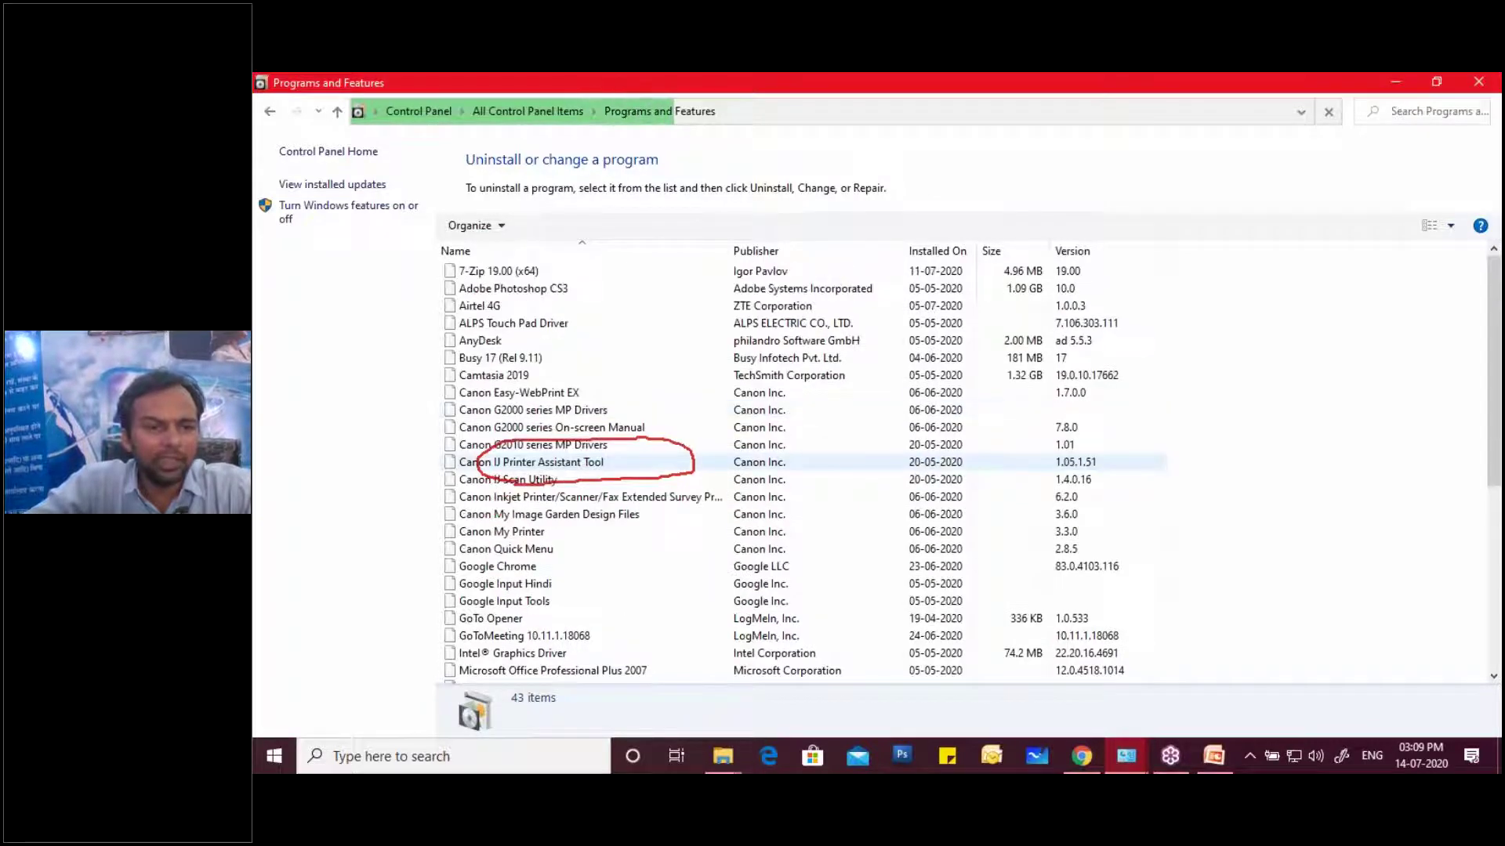
scroll(784, 470, "down", 4)
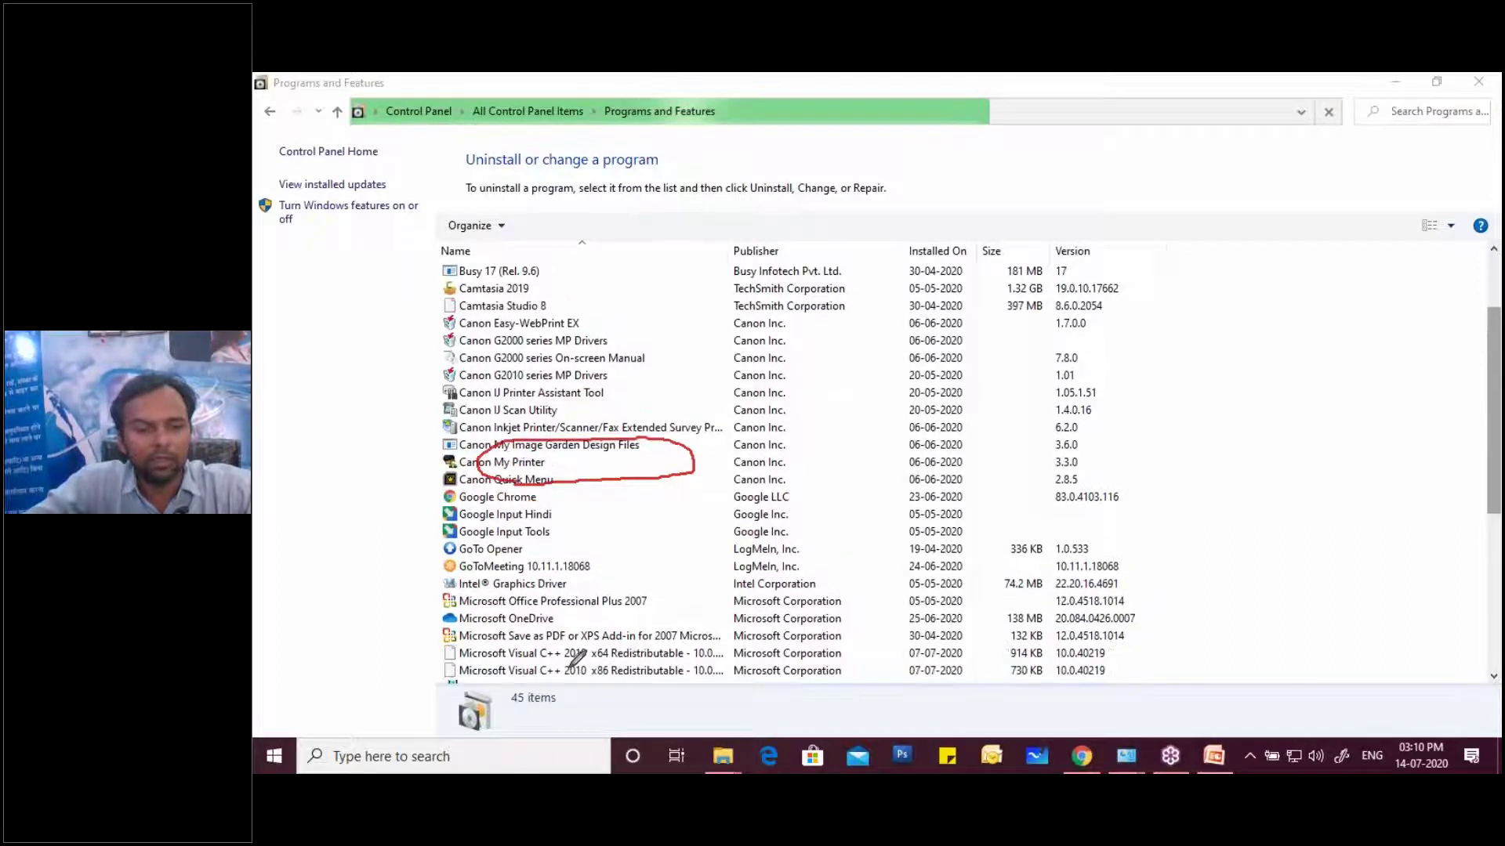
Circle the item count in red and draw an arrow along the address bar's loading progress, and erase the marks
mouse_move(548, 682)
left_mouse_down()
mouse_move(505, 687)
mouse_move(533, 703)
mouse_move(557, 688)
left_mouse_up()
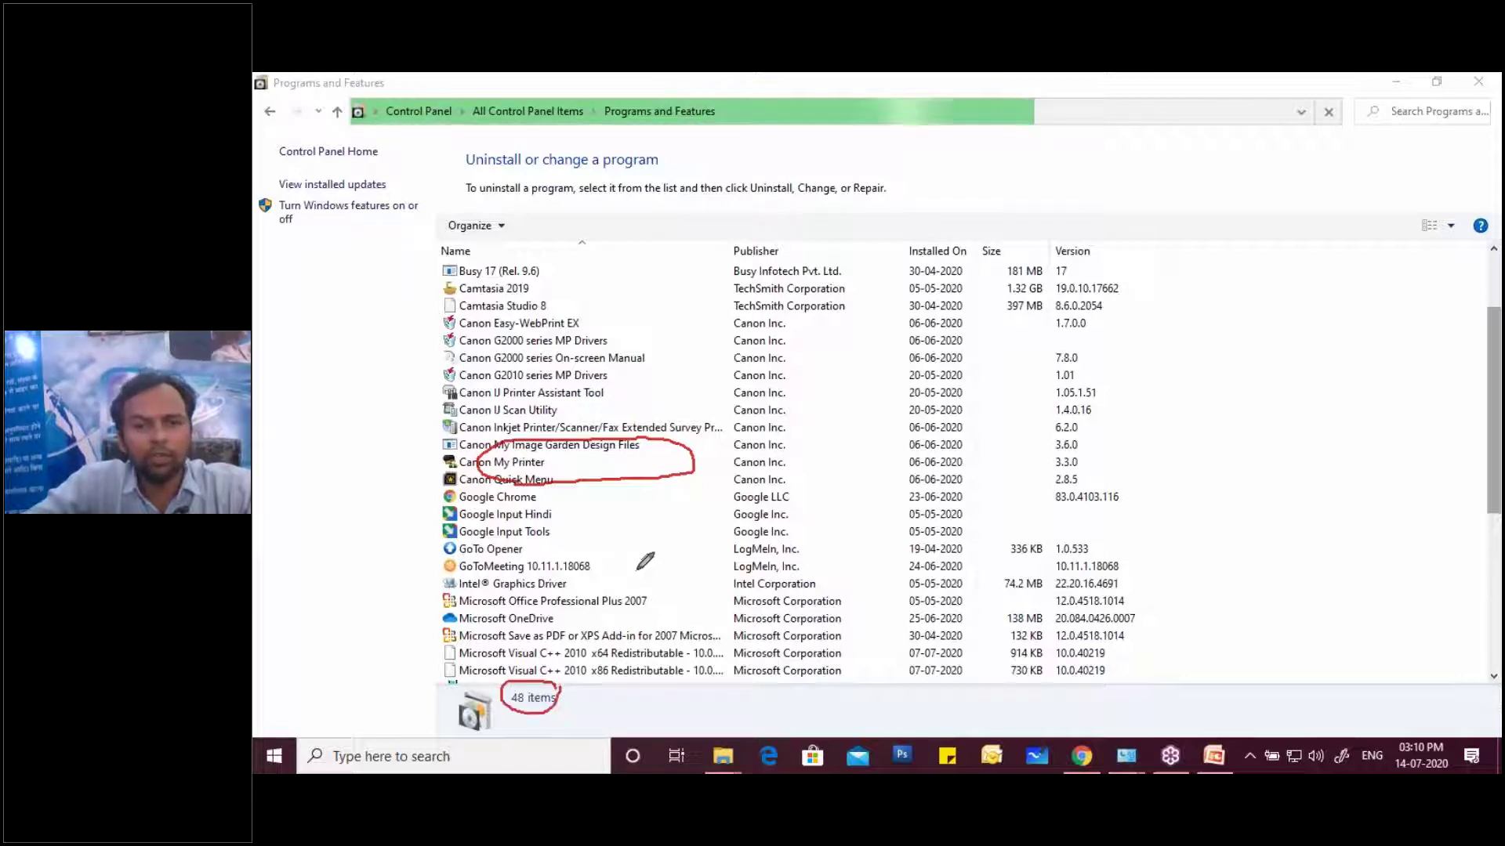
mouse_move(1066, 116)
left_mouse_down()
mouse_move(1277, 118)
mouse_move(1271, 133)
left_mouse_up()
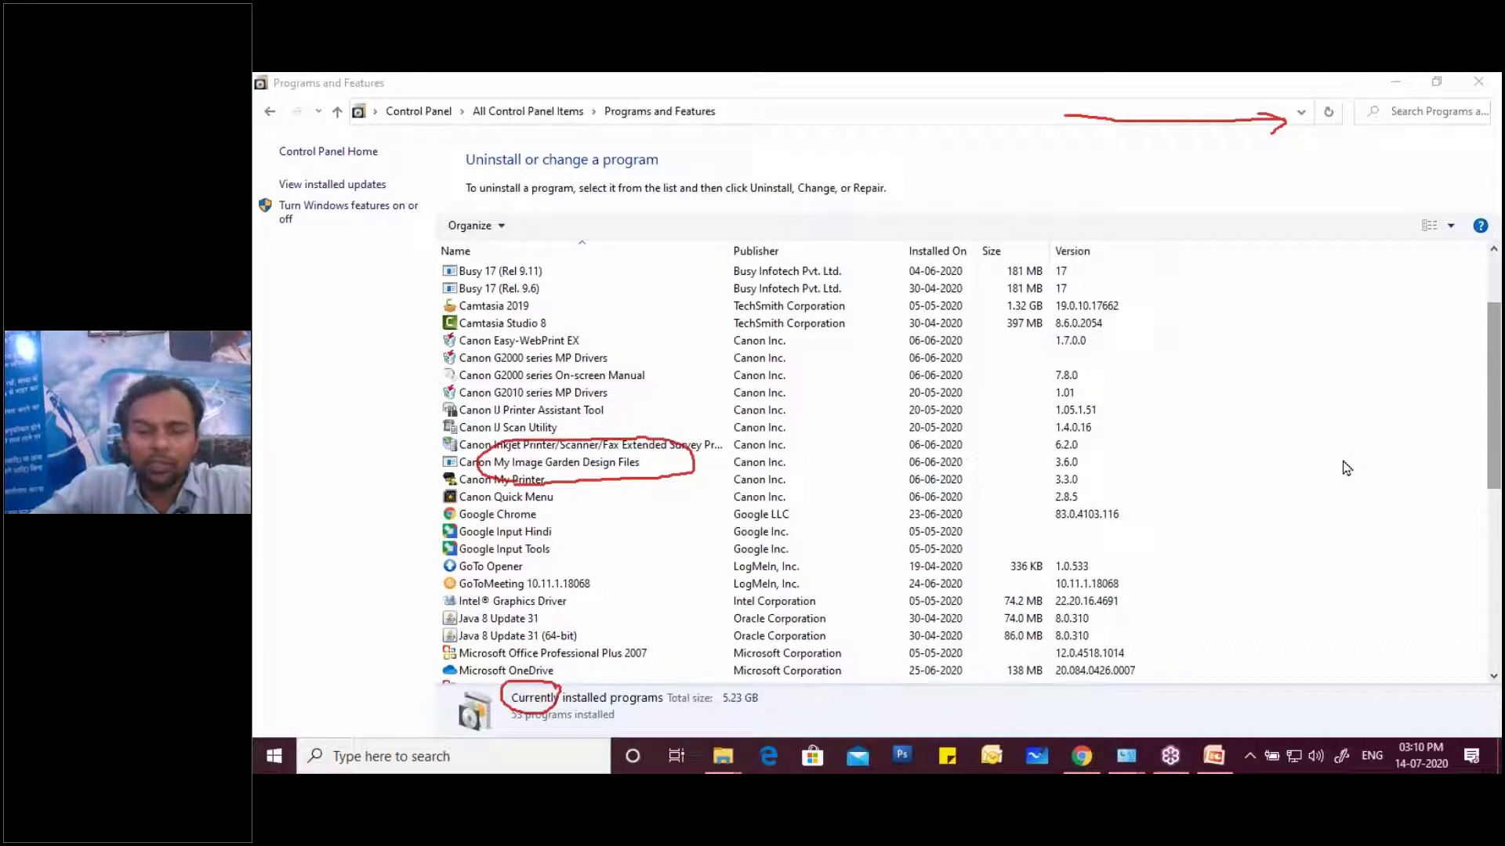
key("e")
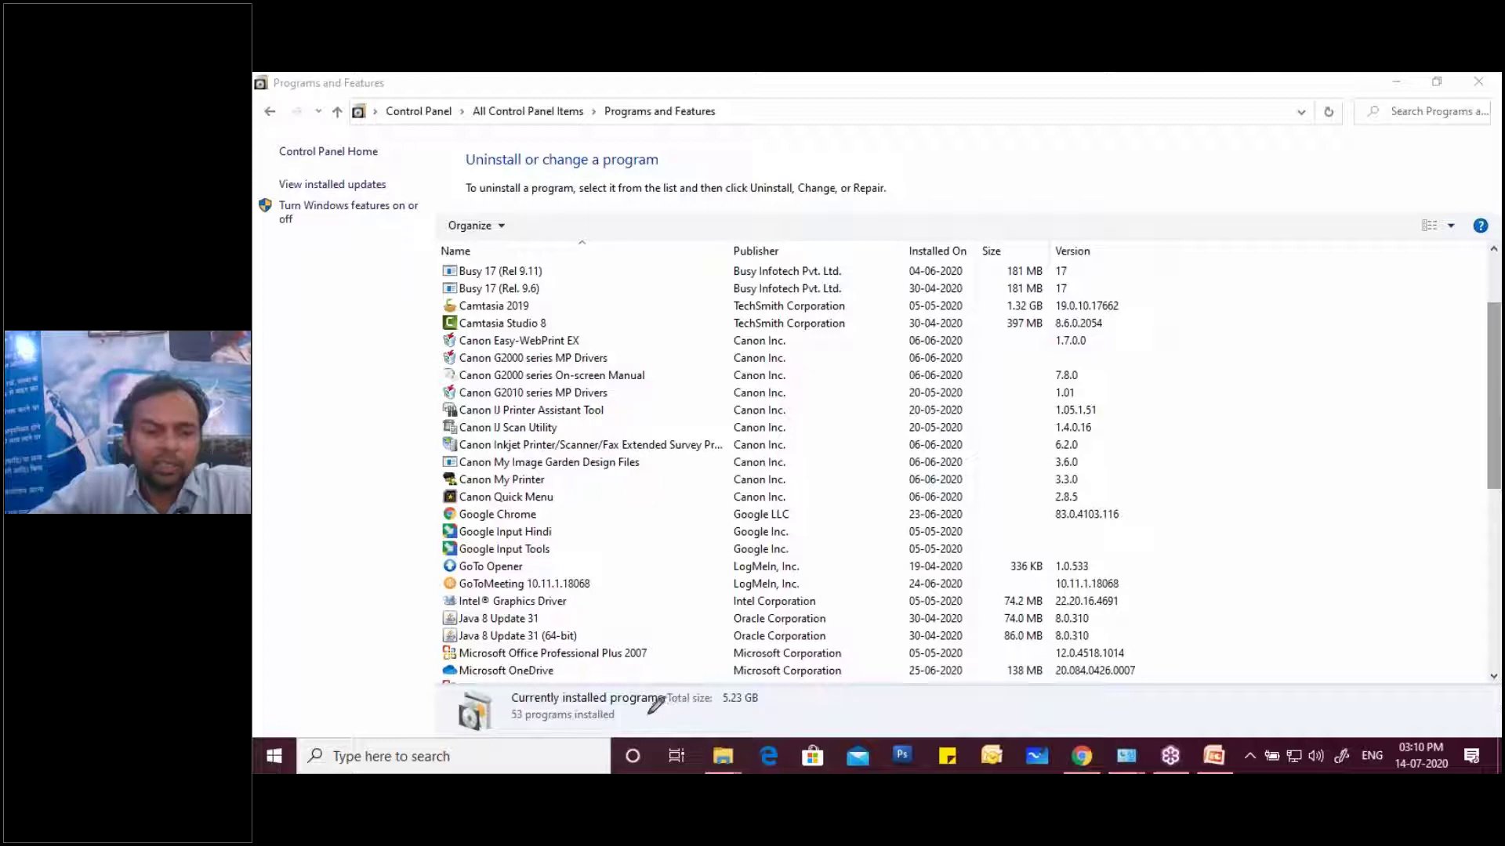
Circle the installed programs total in red, mark the Busy 17, Camtasia and Canon entries, and erase the marks
mouse_move(518, 733)
left_mouse_down()
mouse_move(513, 695)
mouse_move(634, 709)
mouse_move(523, 732)
left_mouse_up()
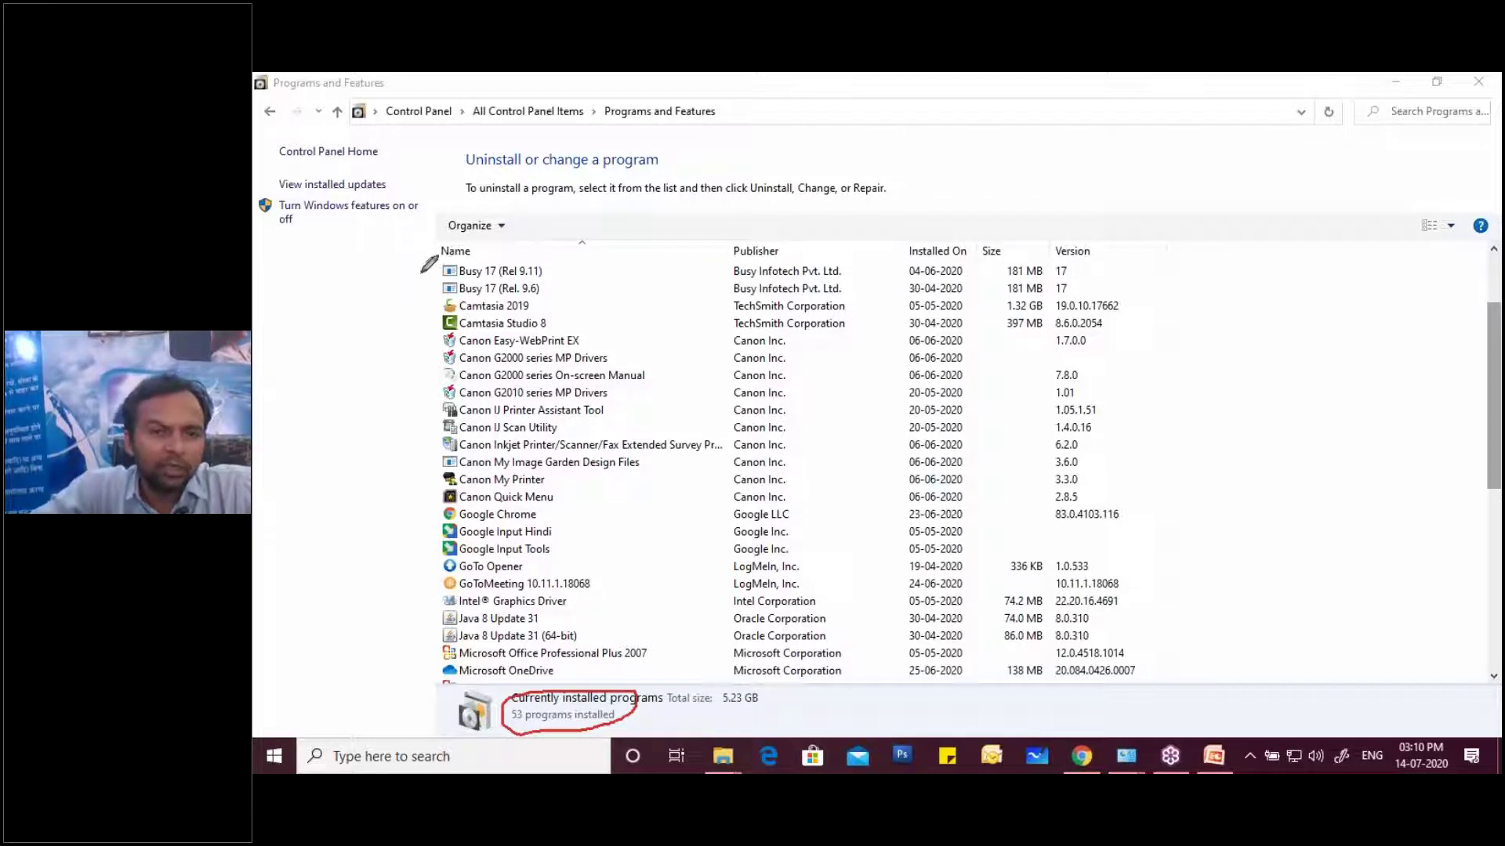
left_click_drag(421, 277, 519, 255)
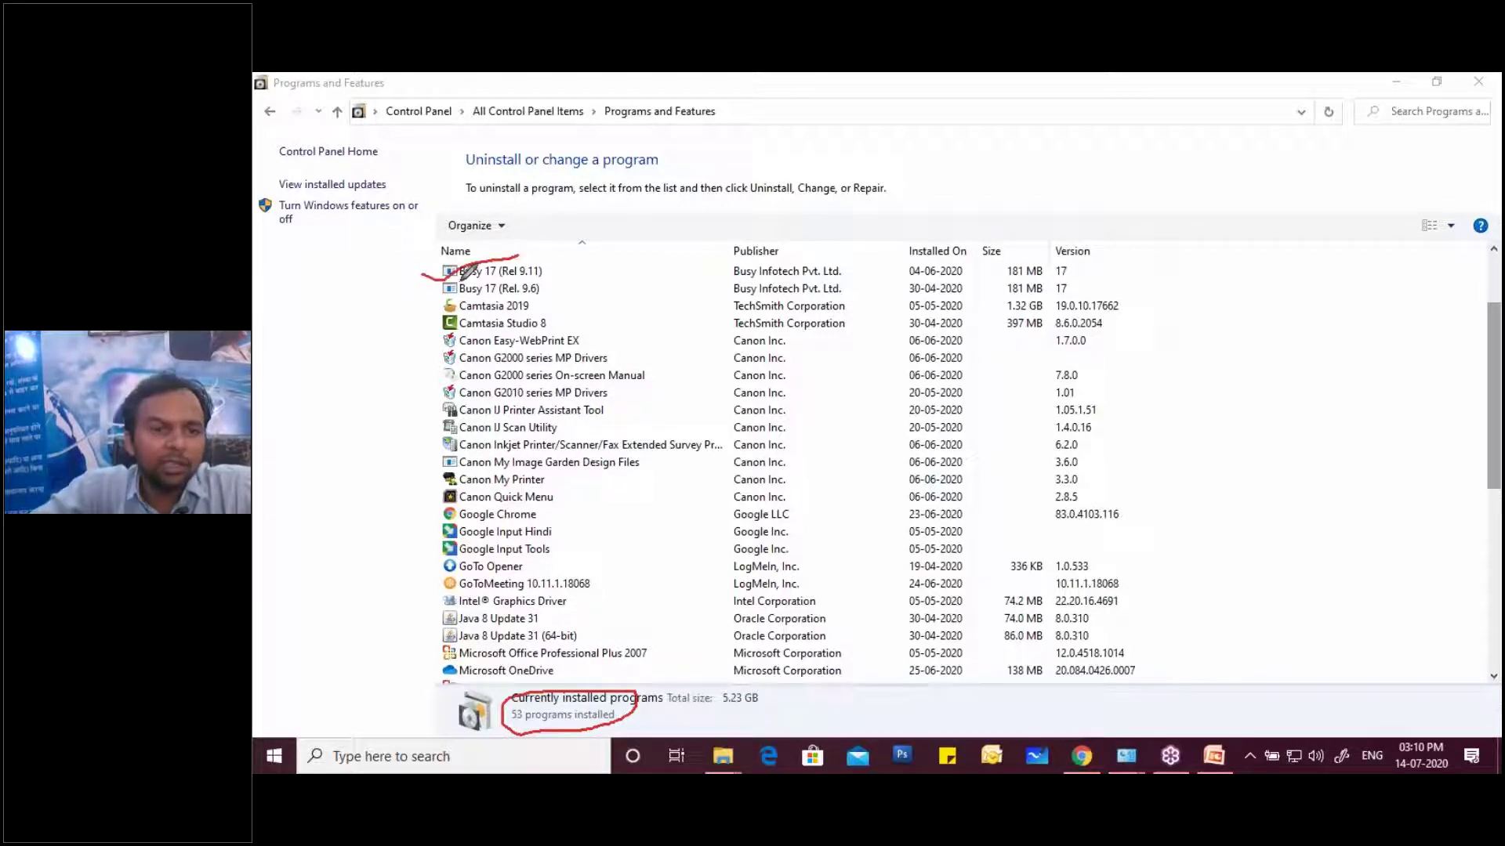
mouse_move(424, 280)
left_mouse_down()
mouse_move(482, 271)
mouse_move(458, 300)
mouse_move(474, 336)
mouse_move(435, 452)
left_mouse_up()
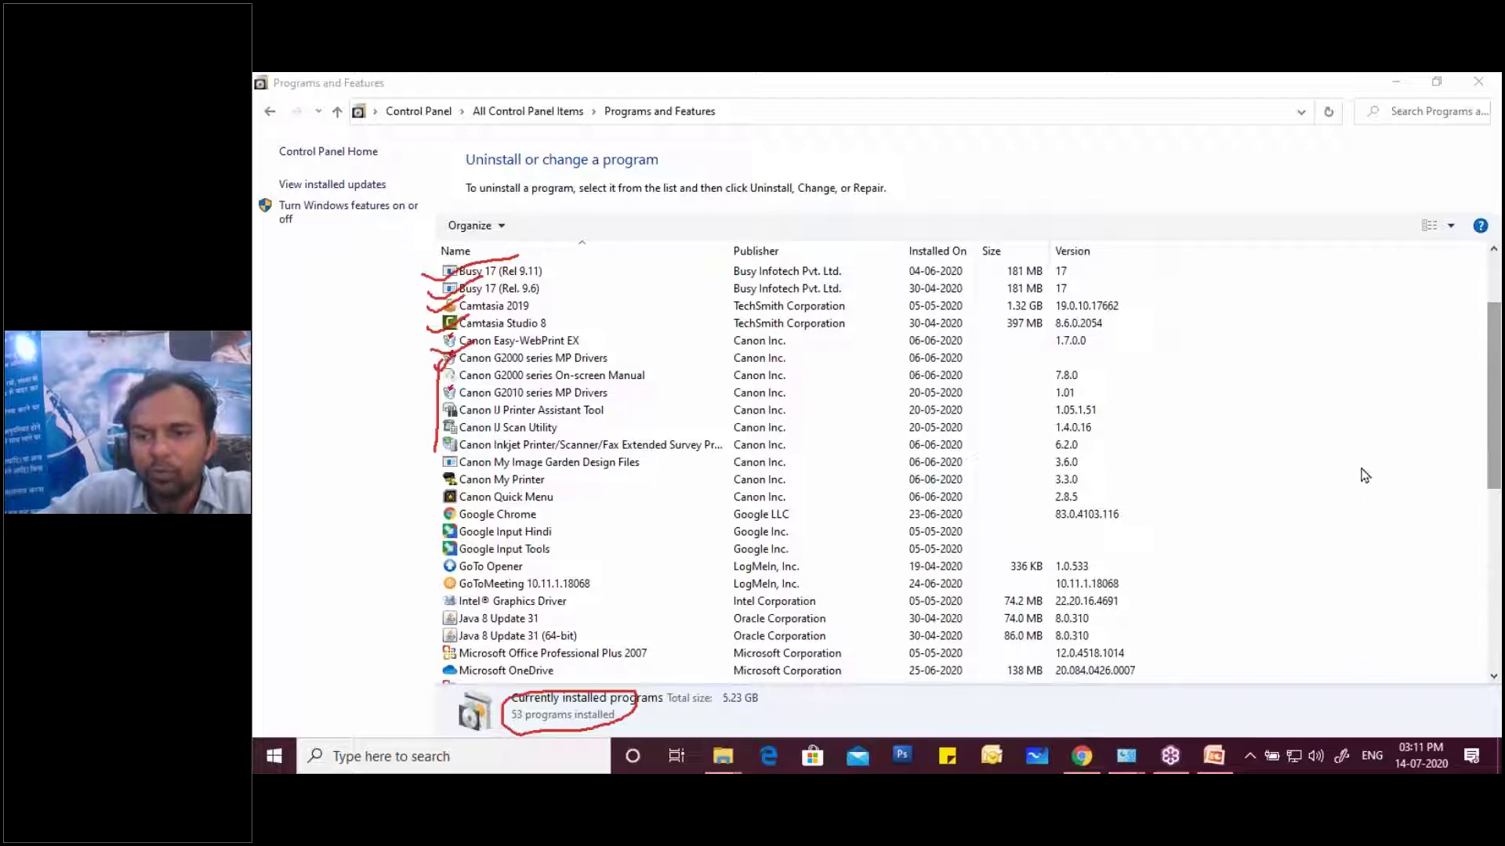
key("e")
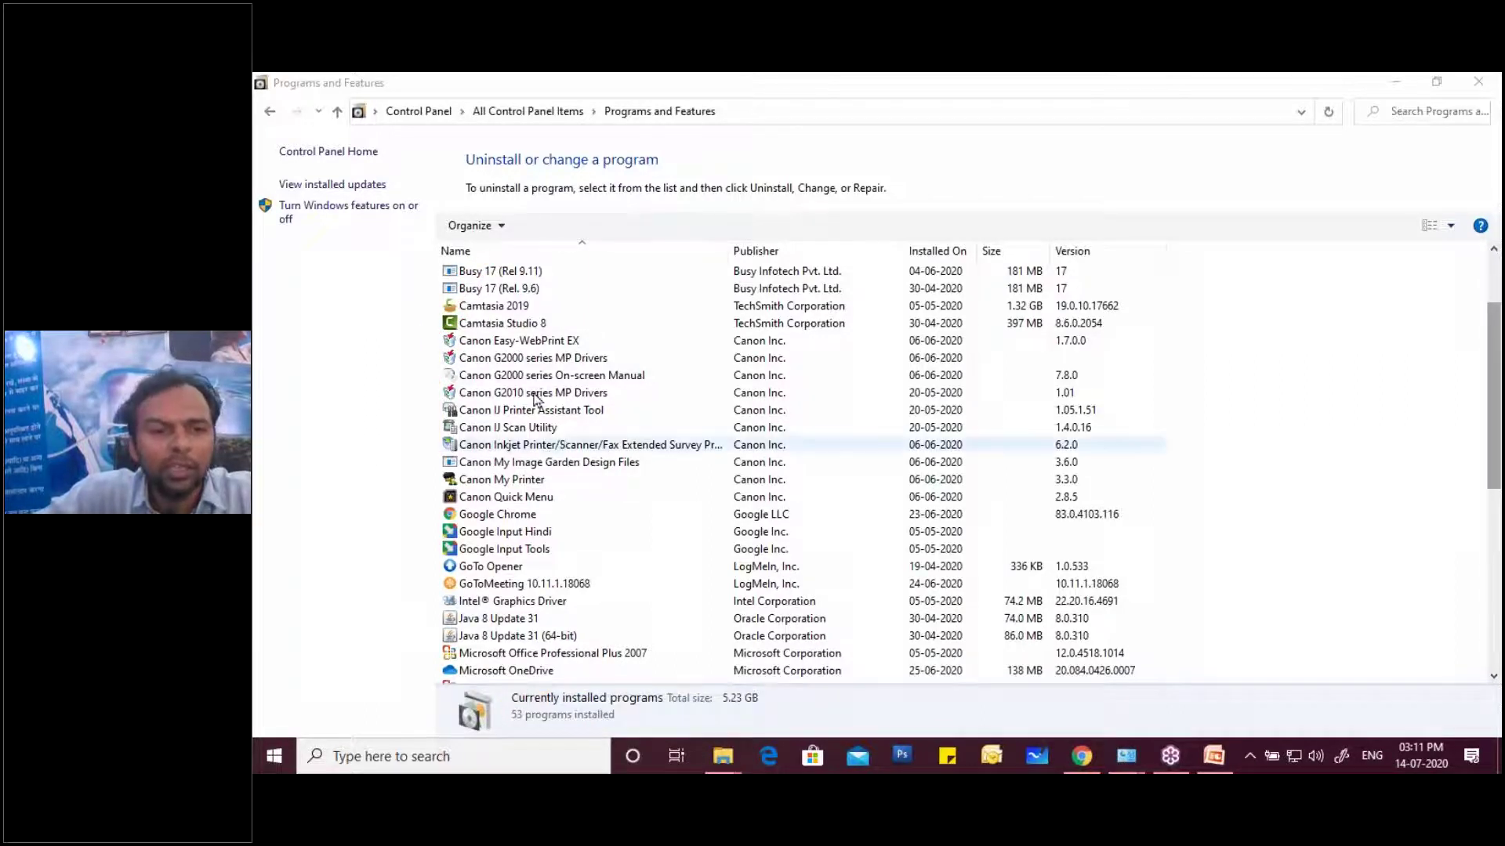
Select Camtasia Studio 8 in the list of installed programs and frame its name in red pen
left_click(470, 328)
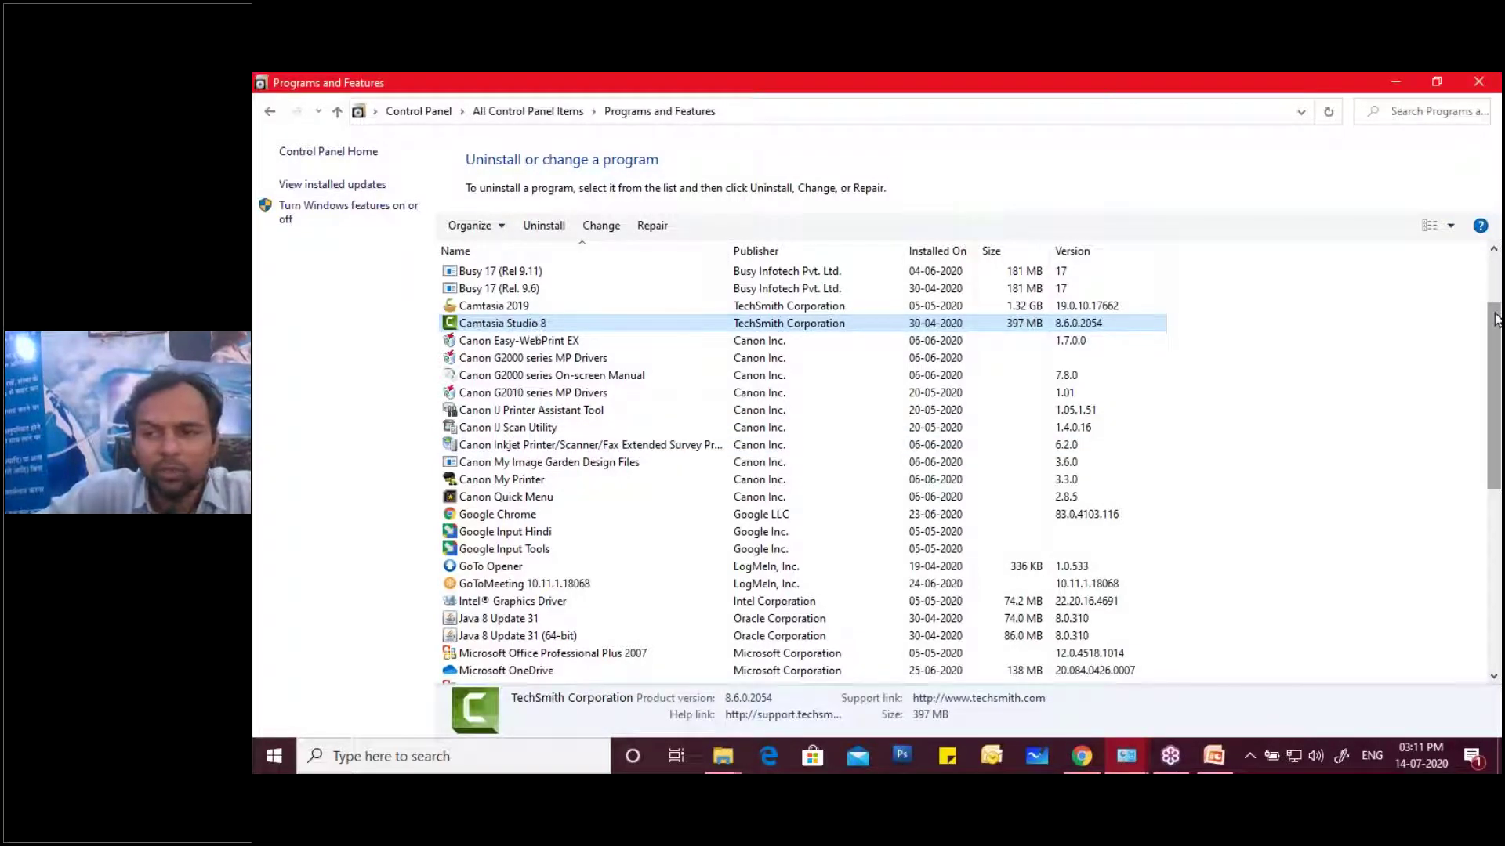
key("ctrl+shift+p")
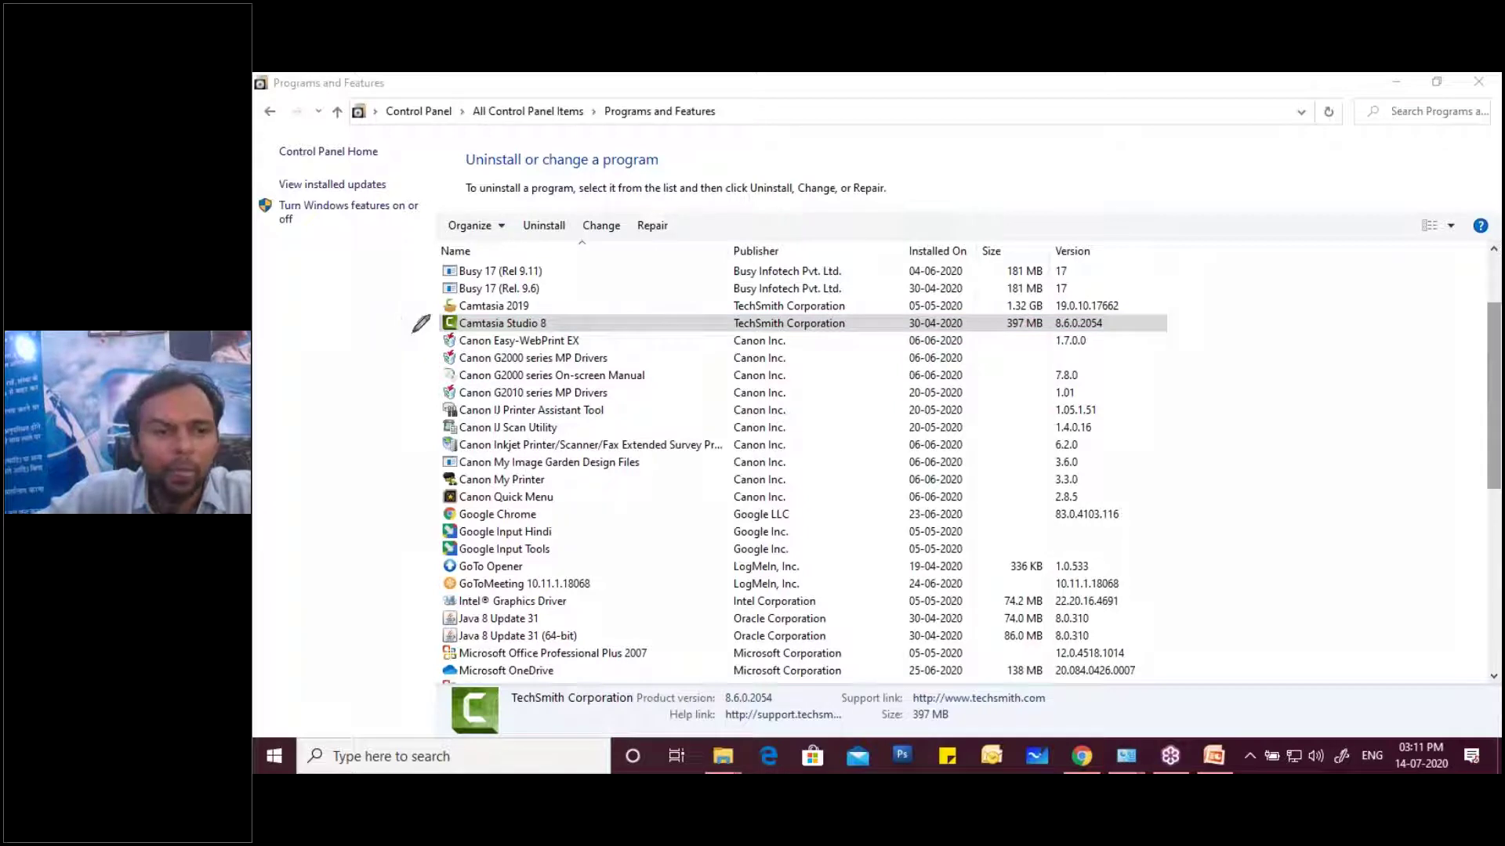
mouse_move(432, 333)
left_mouse_down()
mouse_move(439, 312)
mouse_move(550, 314)
mouse_move(547, 332)
mouse_move(434, 332)
left_mouse_up()
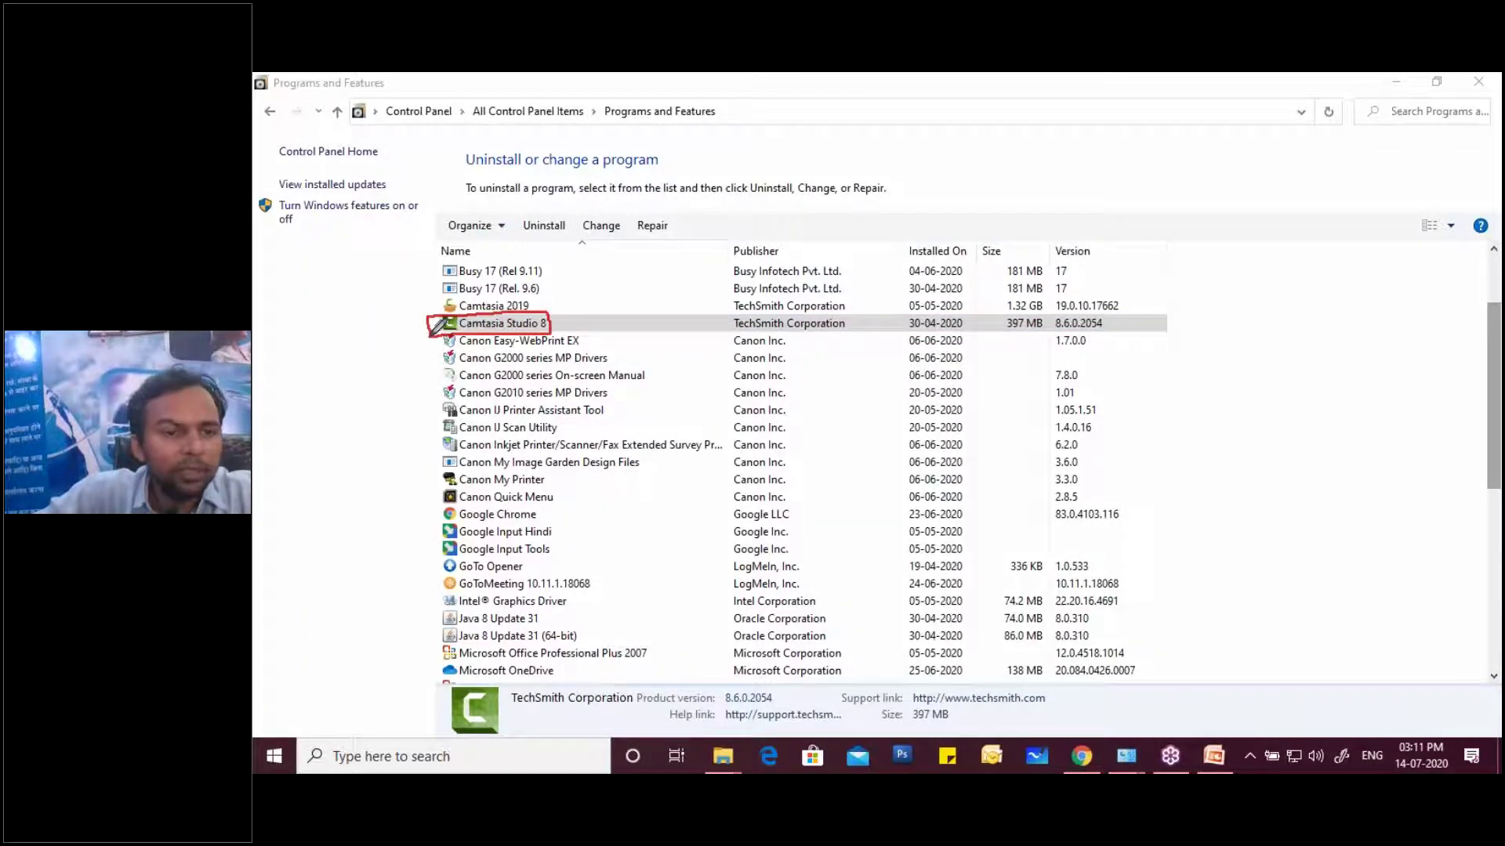
key("ctrl+shift+p")
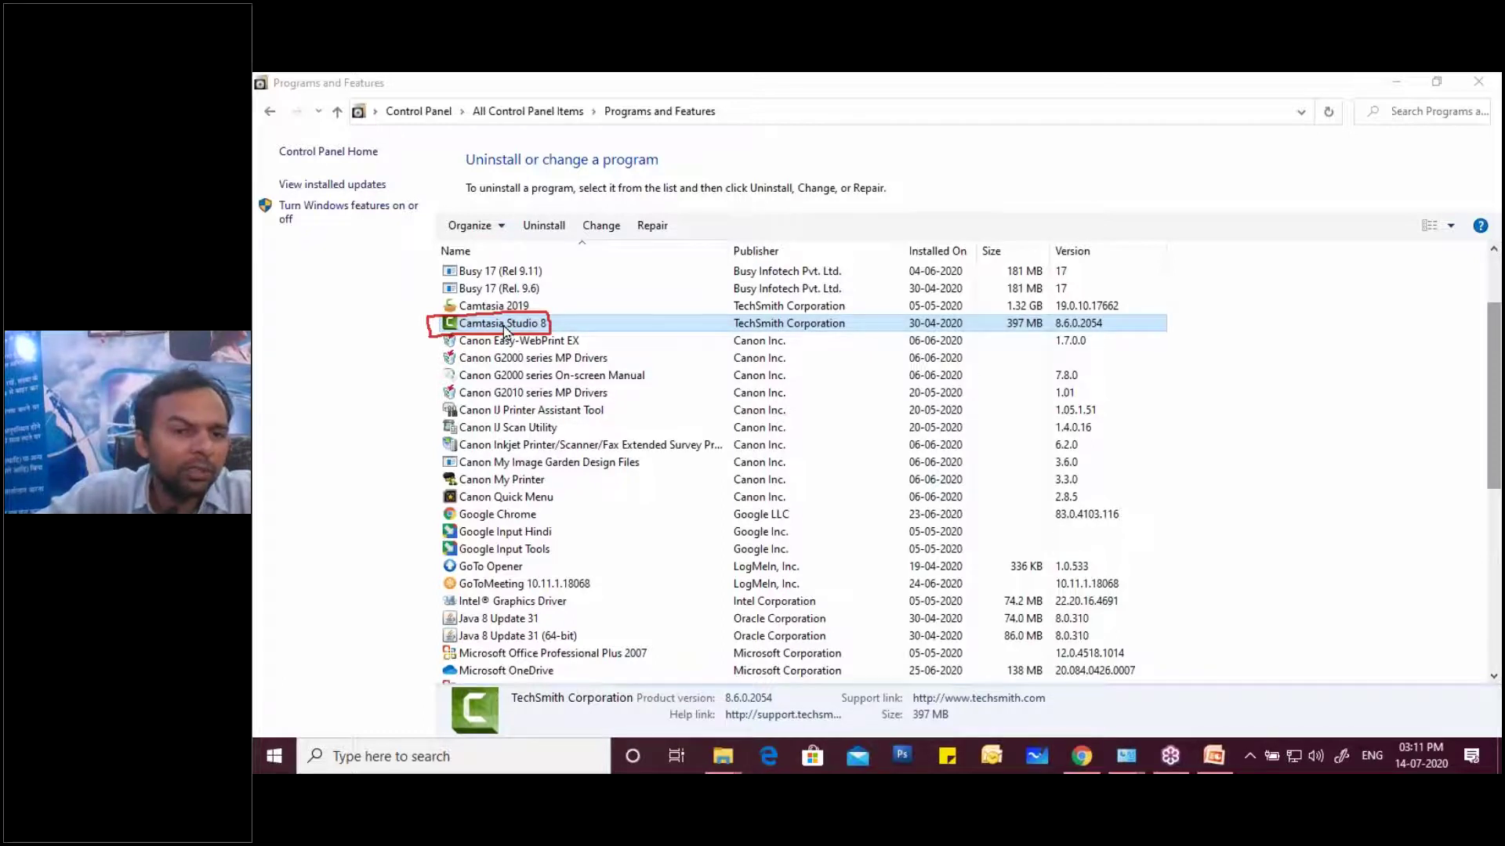
Try to uninstall Camtasia Studio 8, accepting the uninstall confirmation and cancelling the running removal
right_click(503, 330)
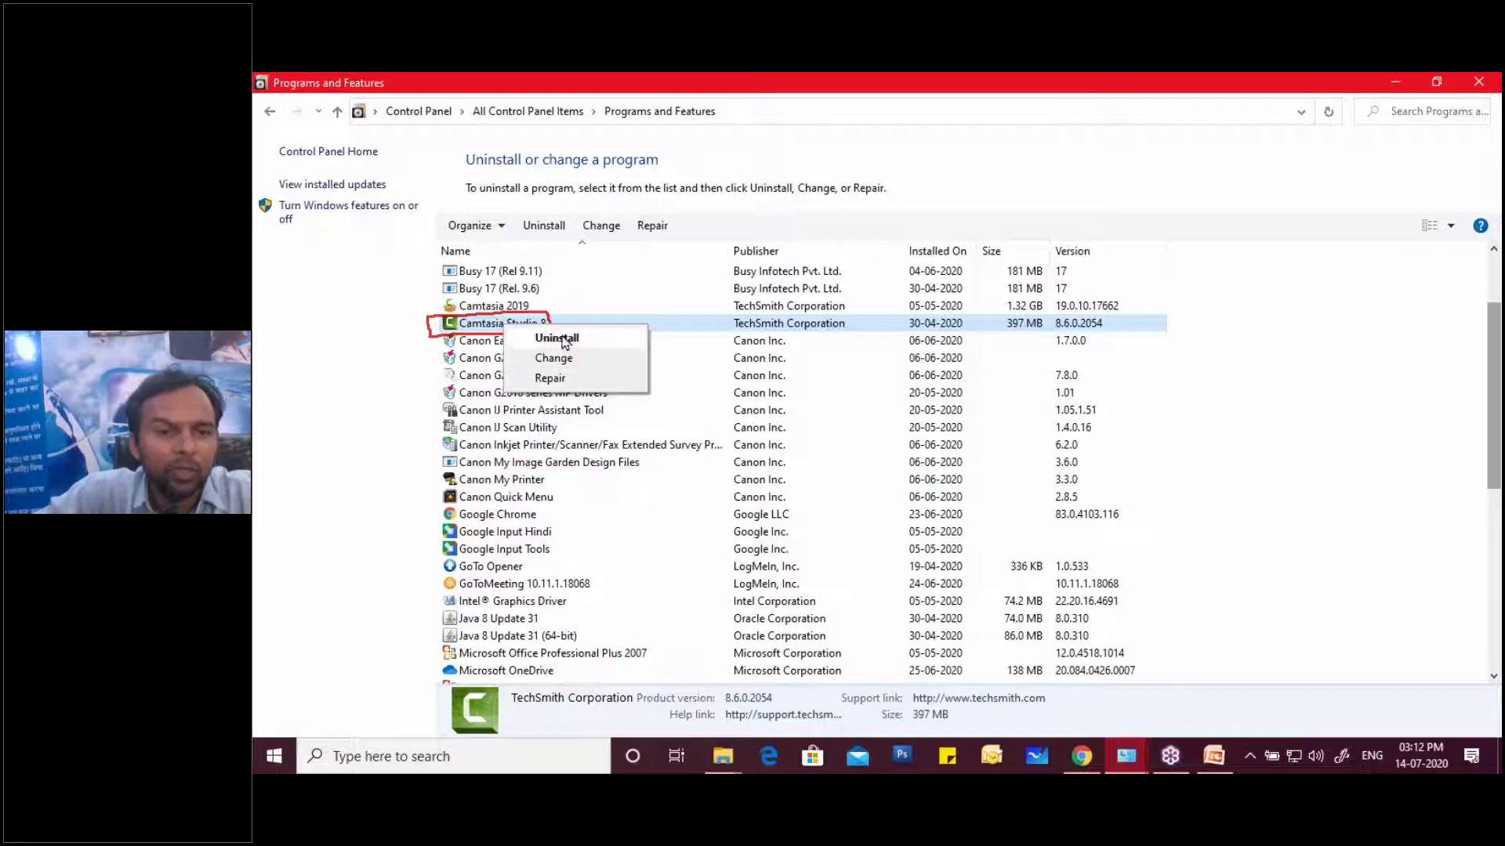
left_click(563, 342)
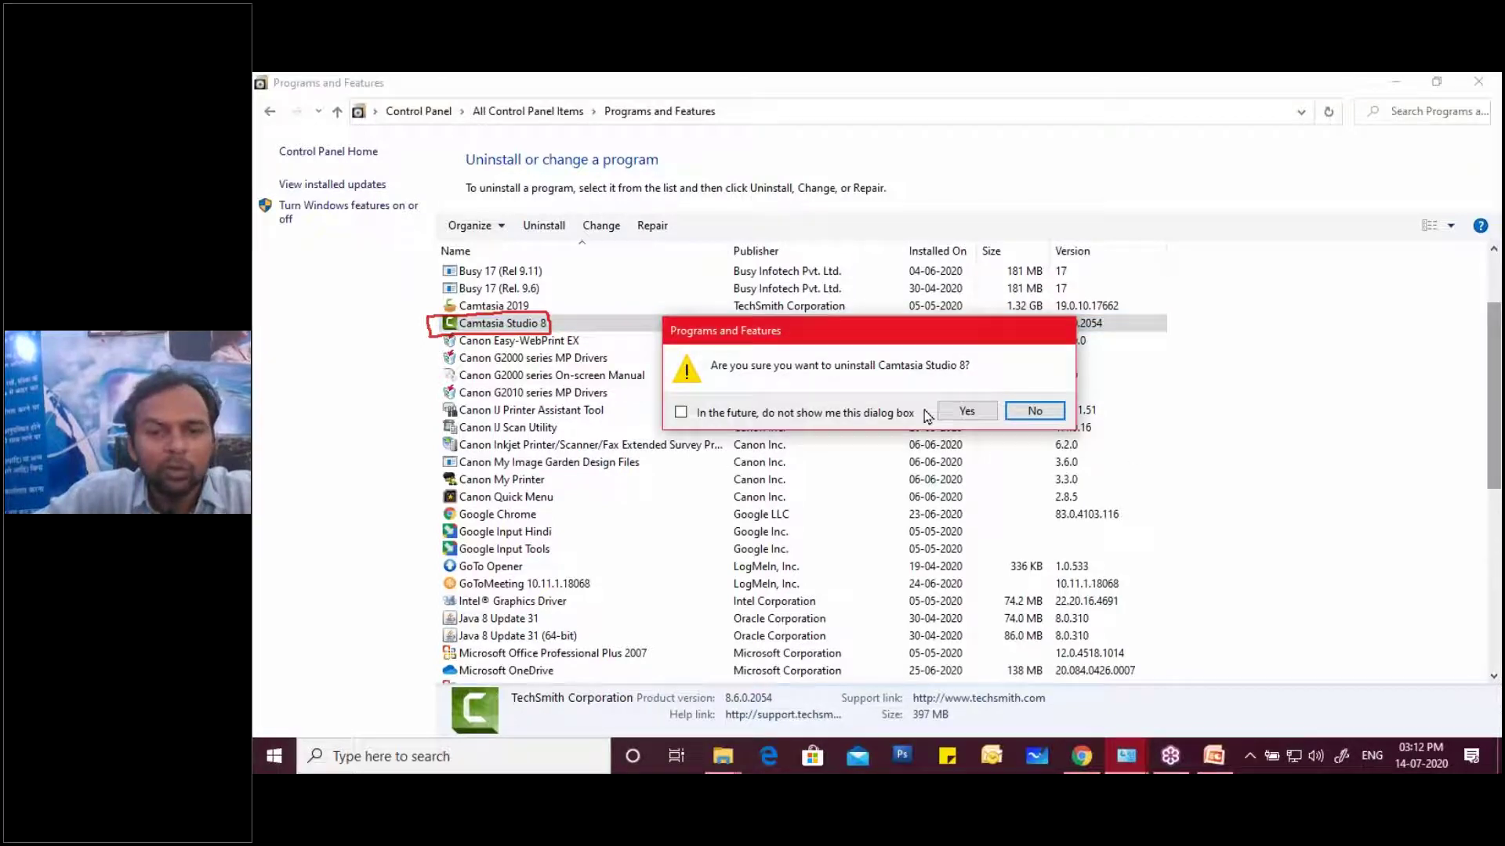
left_click(965, 410)
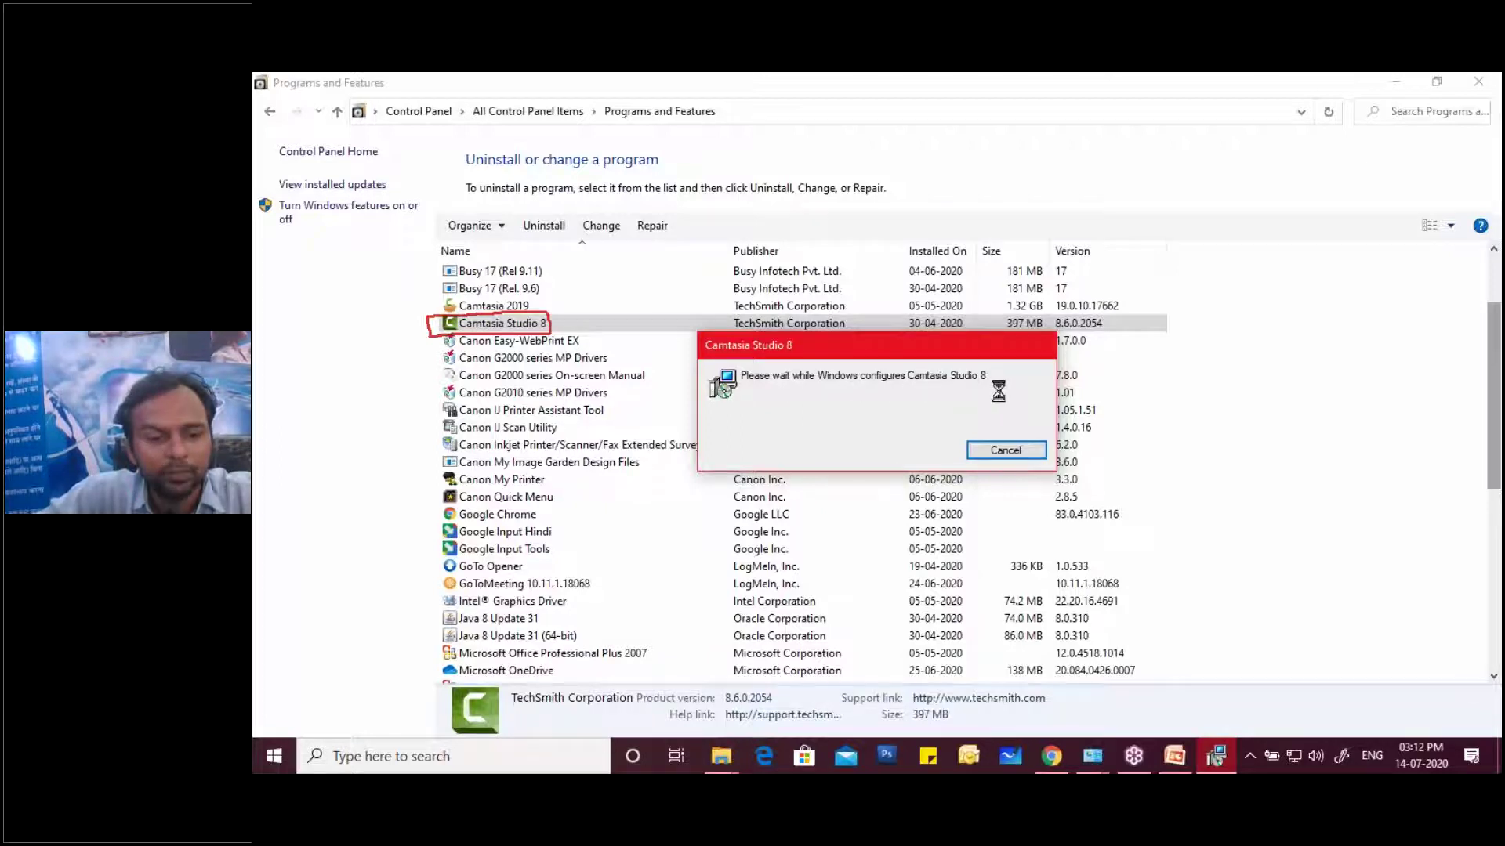
key("Escape")
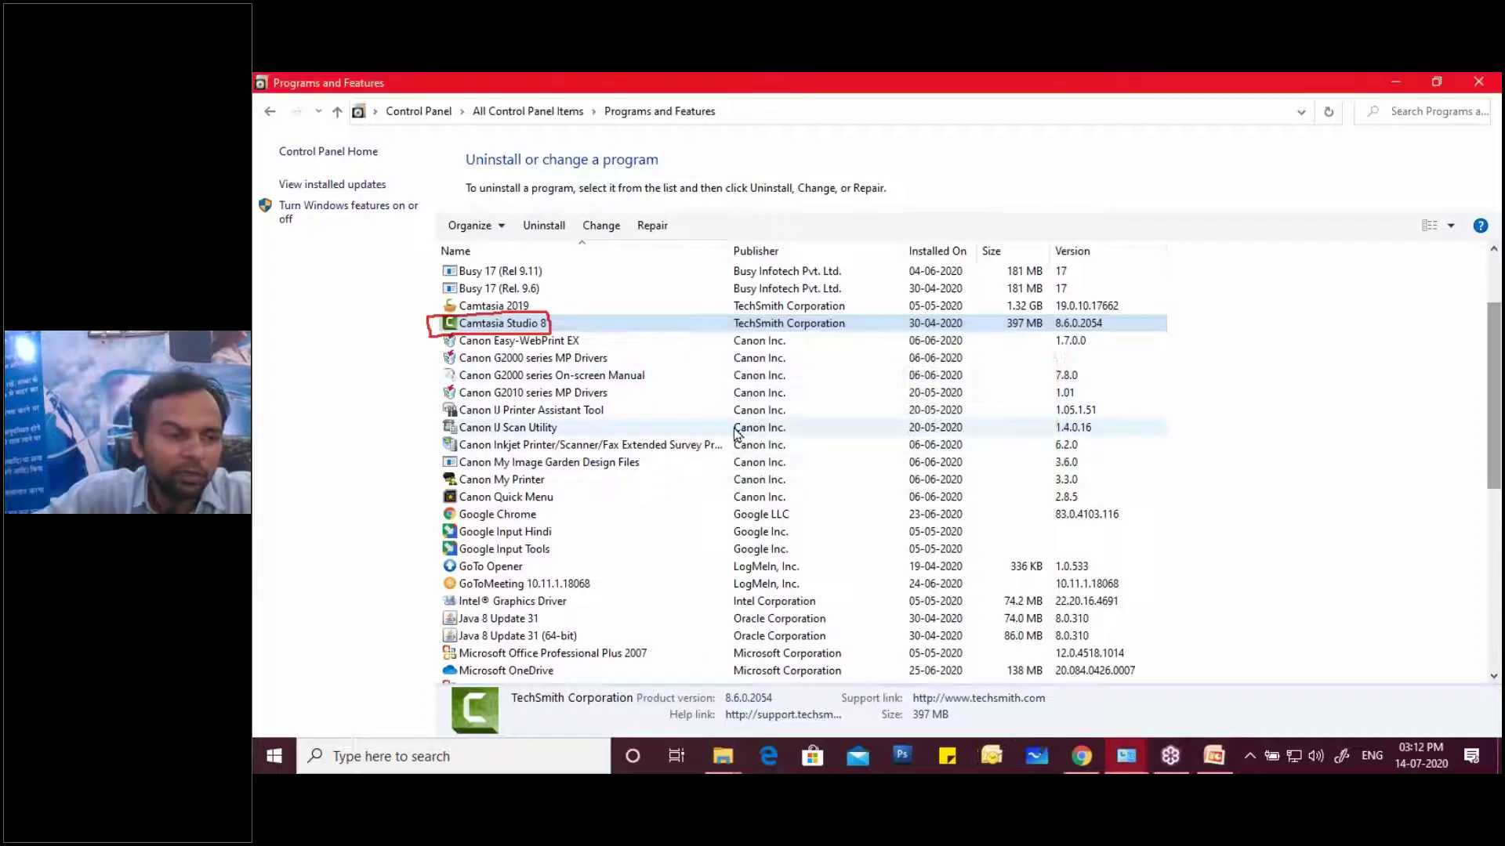
Close the Programs and Features window and refresh the desktop
left_click(1479, 81)
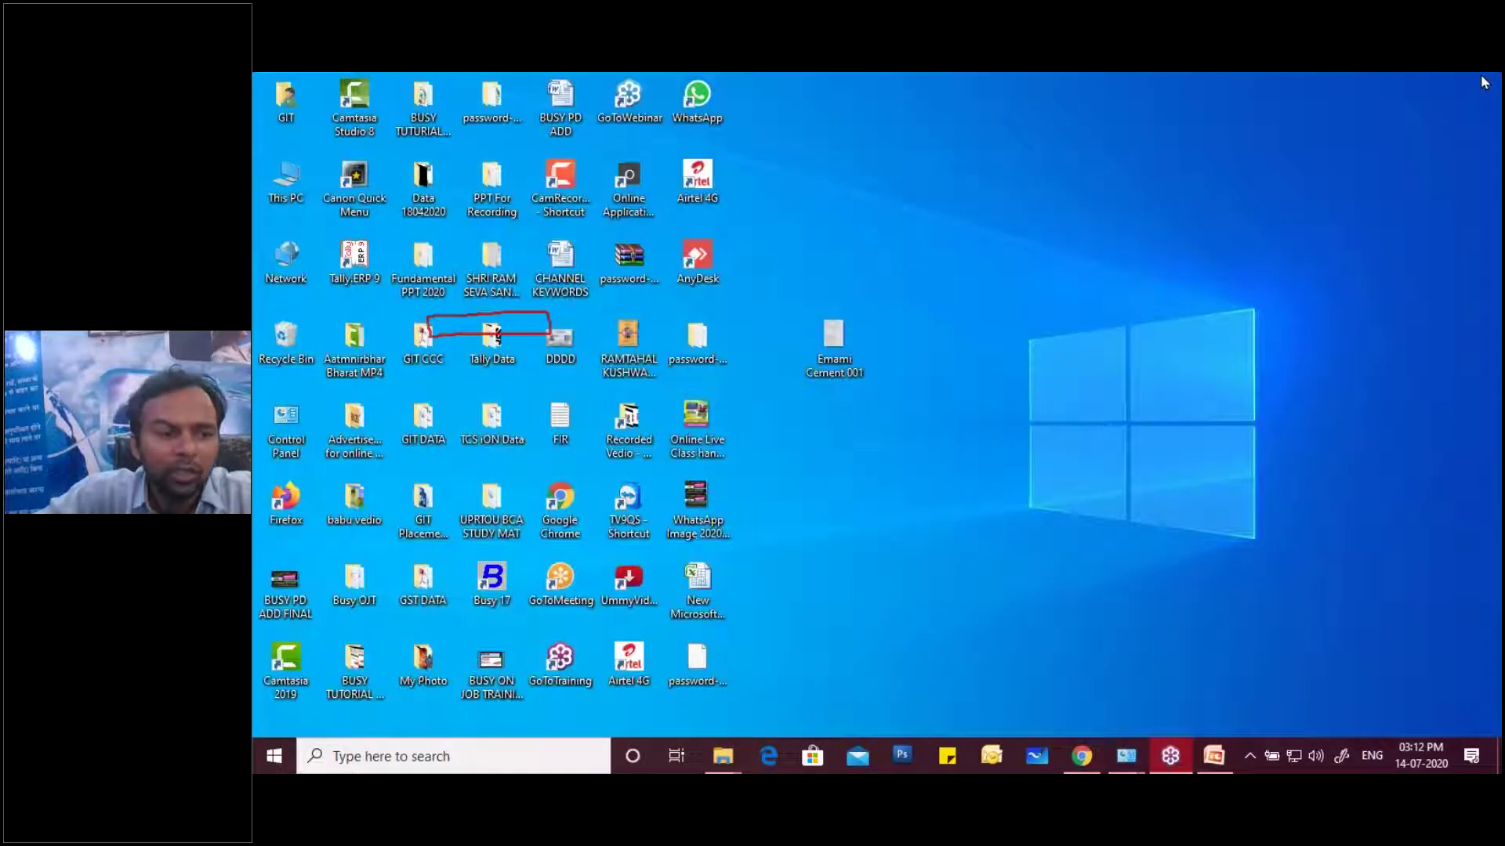
right_click(1038, 215)
left_click(1062, 276)
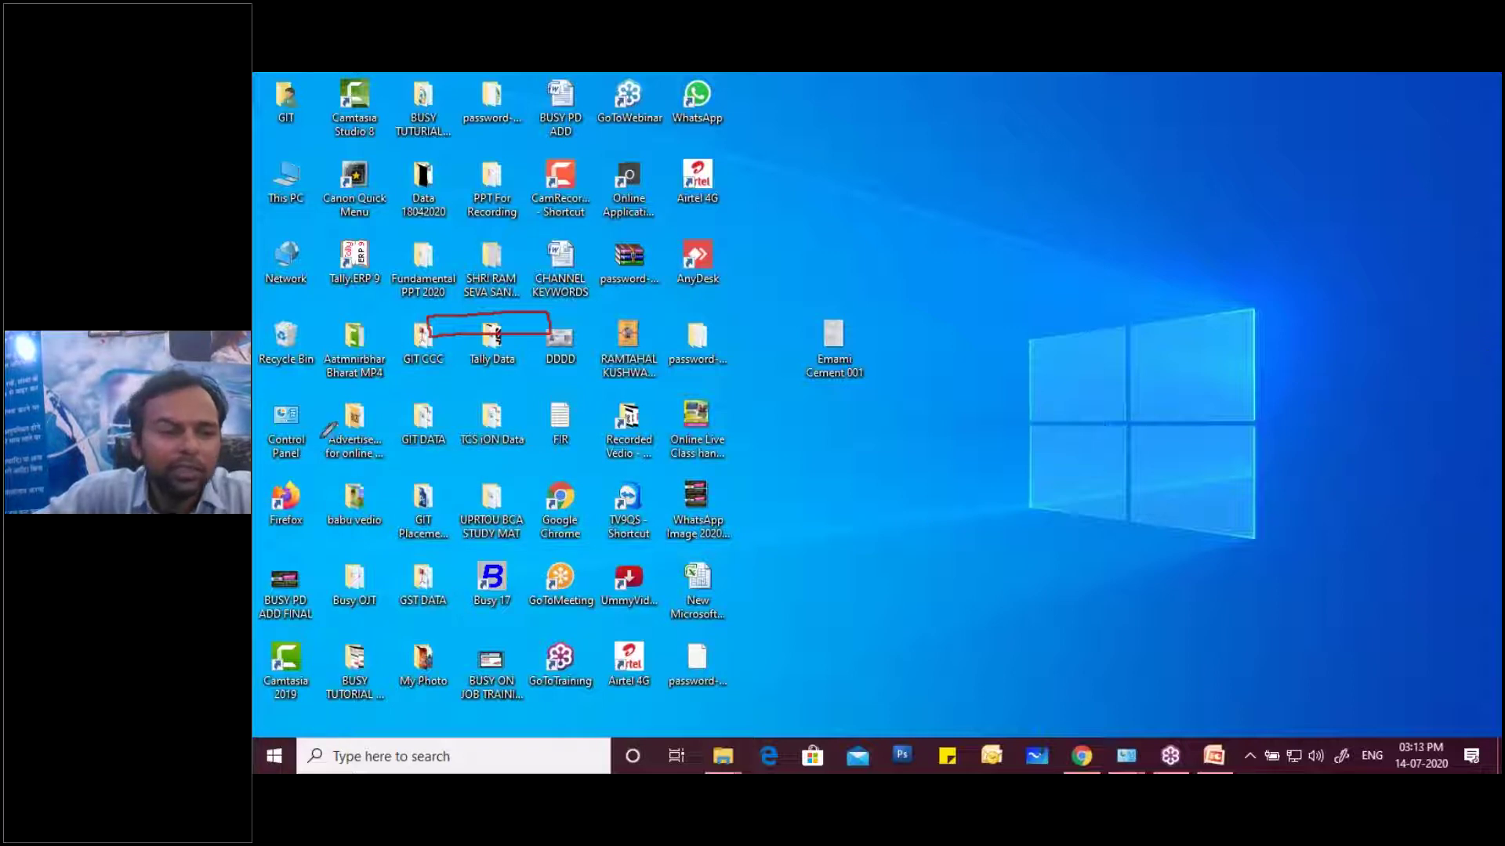
Circle the Control Panel shortcut on the desktop in red pen and open Control Panel
mouse_move(312, 406)
left_mouse_down()
mouse_move(267, 440)
mouse_move(286, 470)
mouse_move(333, 442)
mouse_move(314, 400)
left_mouse_up()
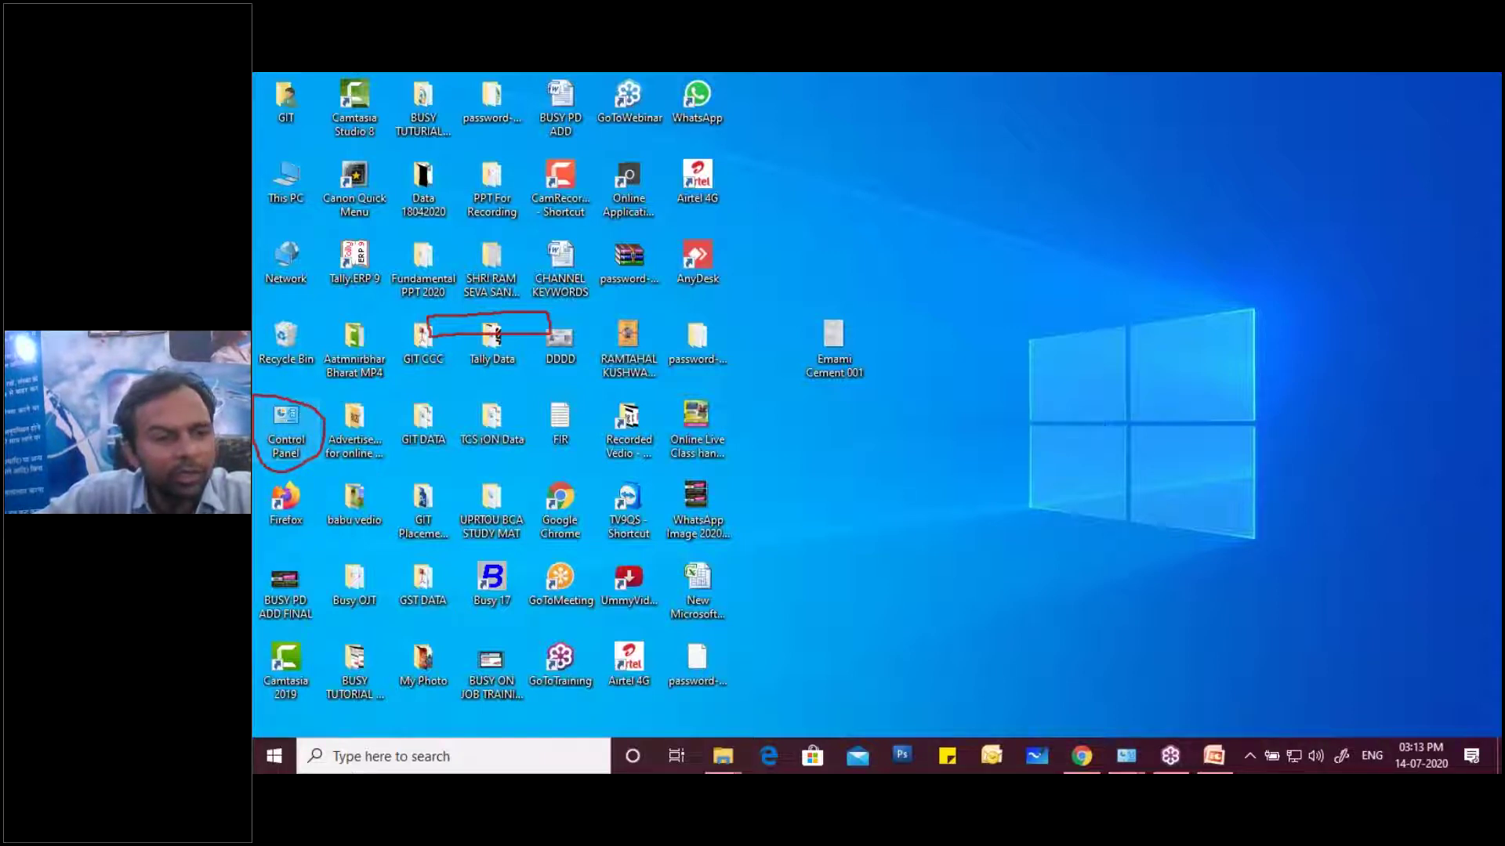
double_click(286, 427)
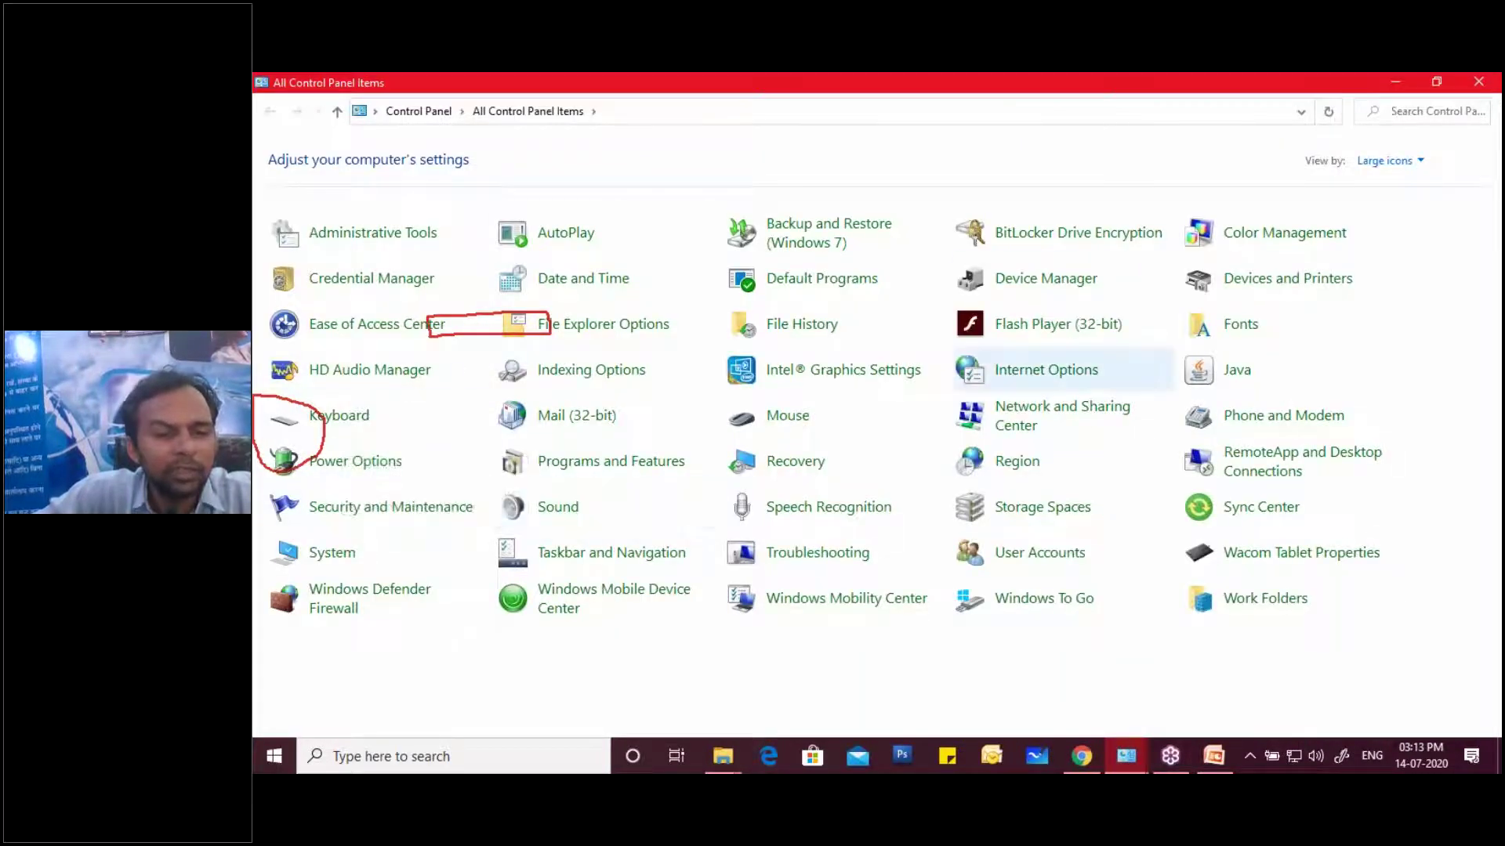
Switch the Control Panel view to Category and back to Large icons
left_click(1418, 166)
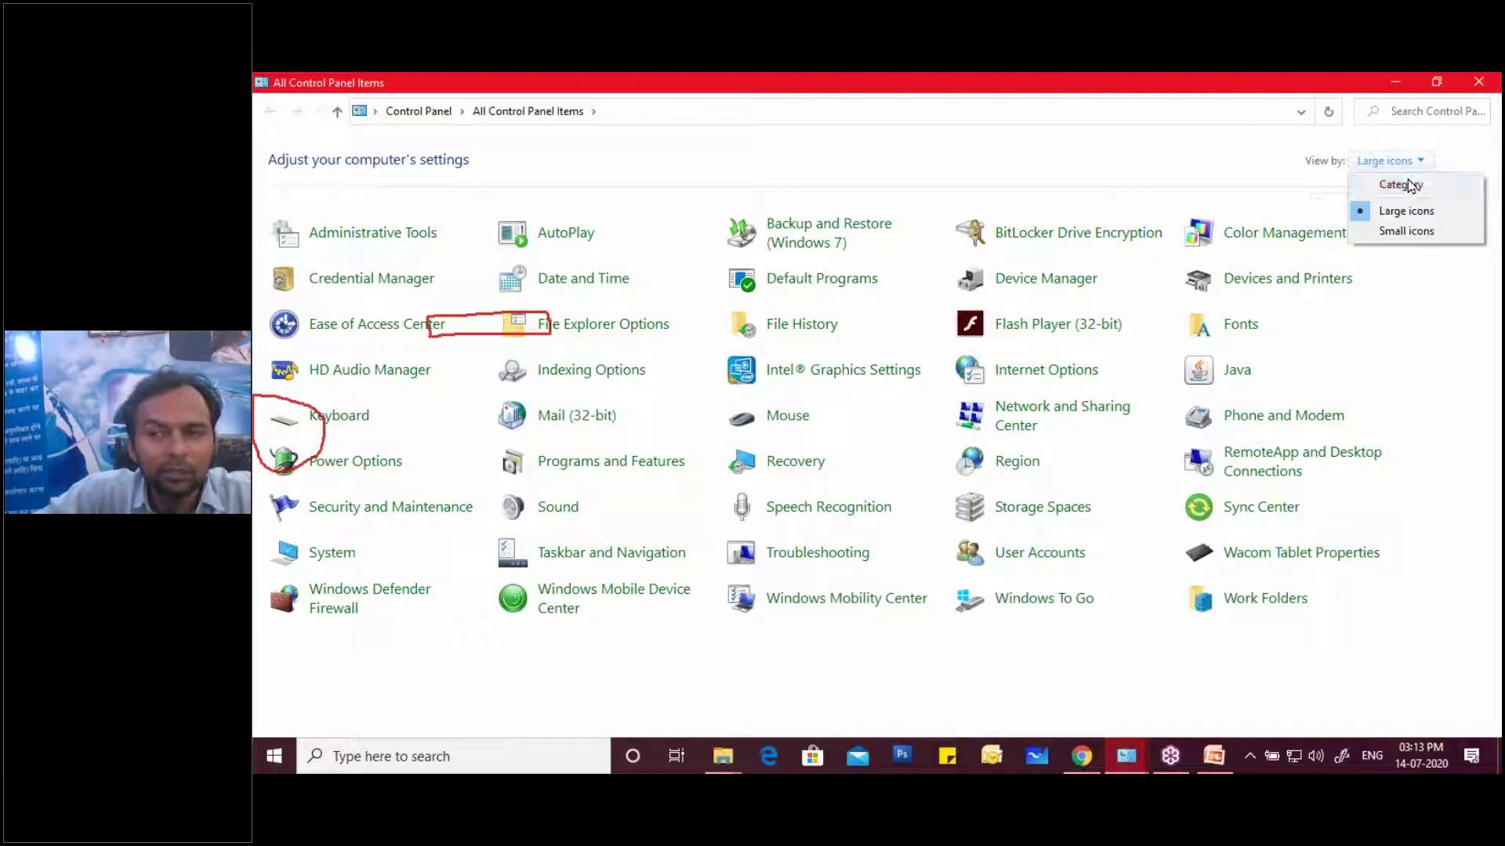
left_click(1407, 186)
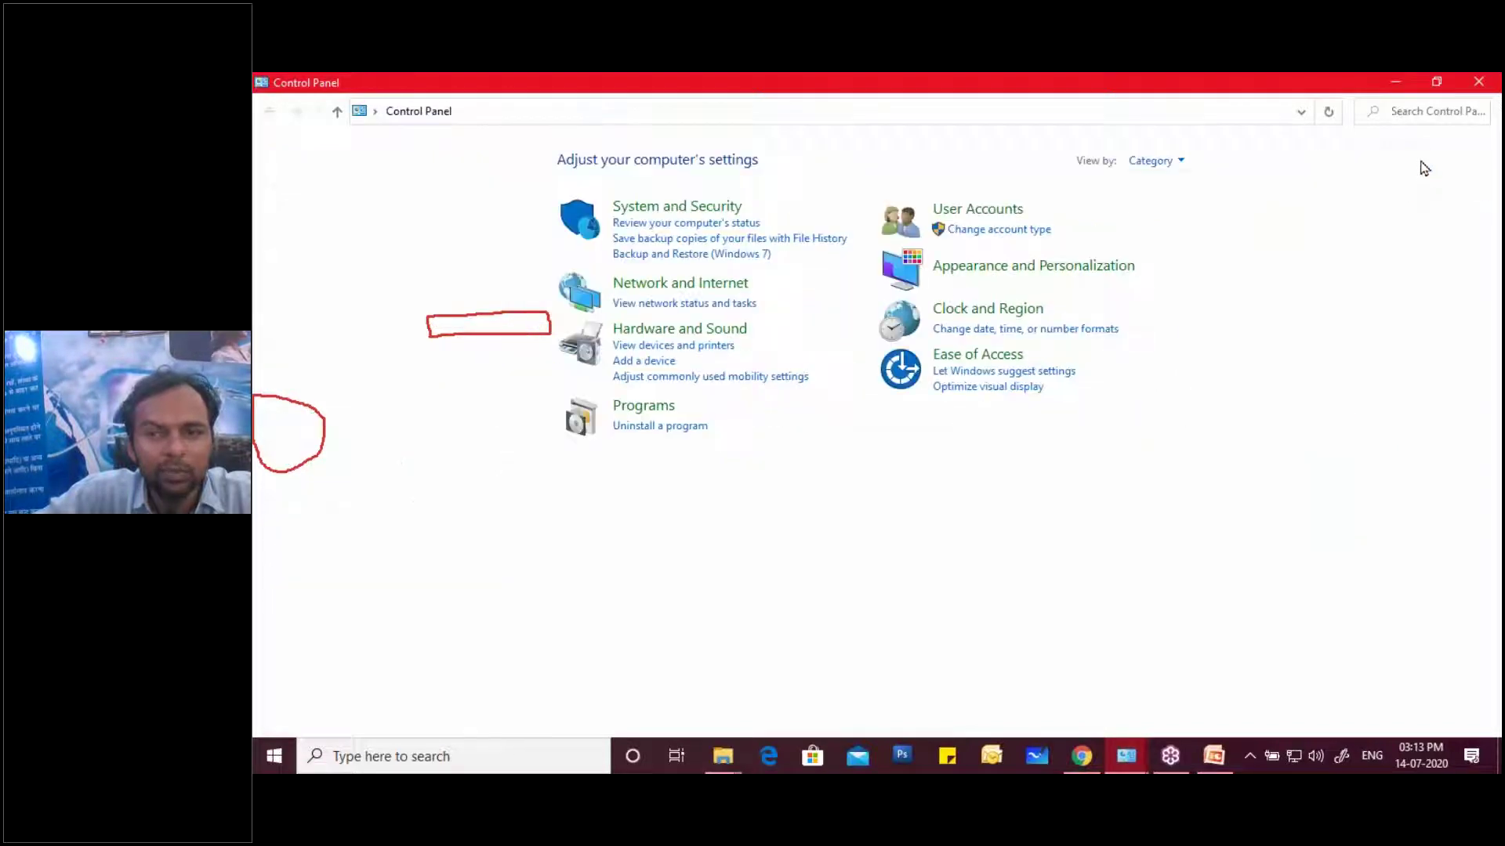
left_click(1173, 168)
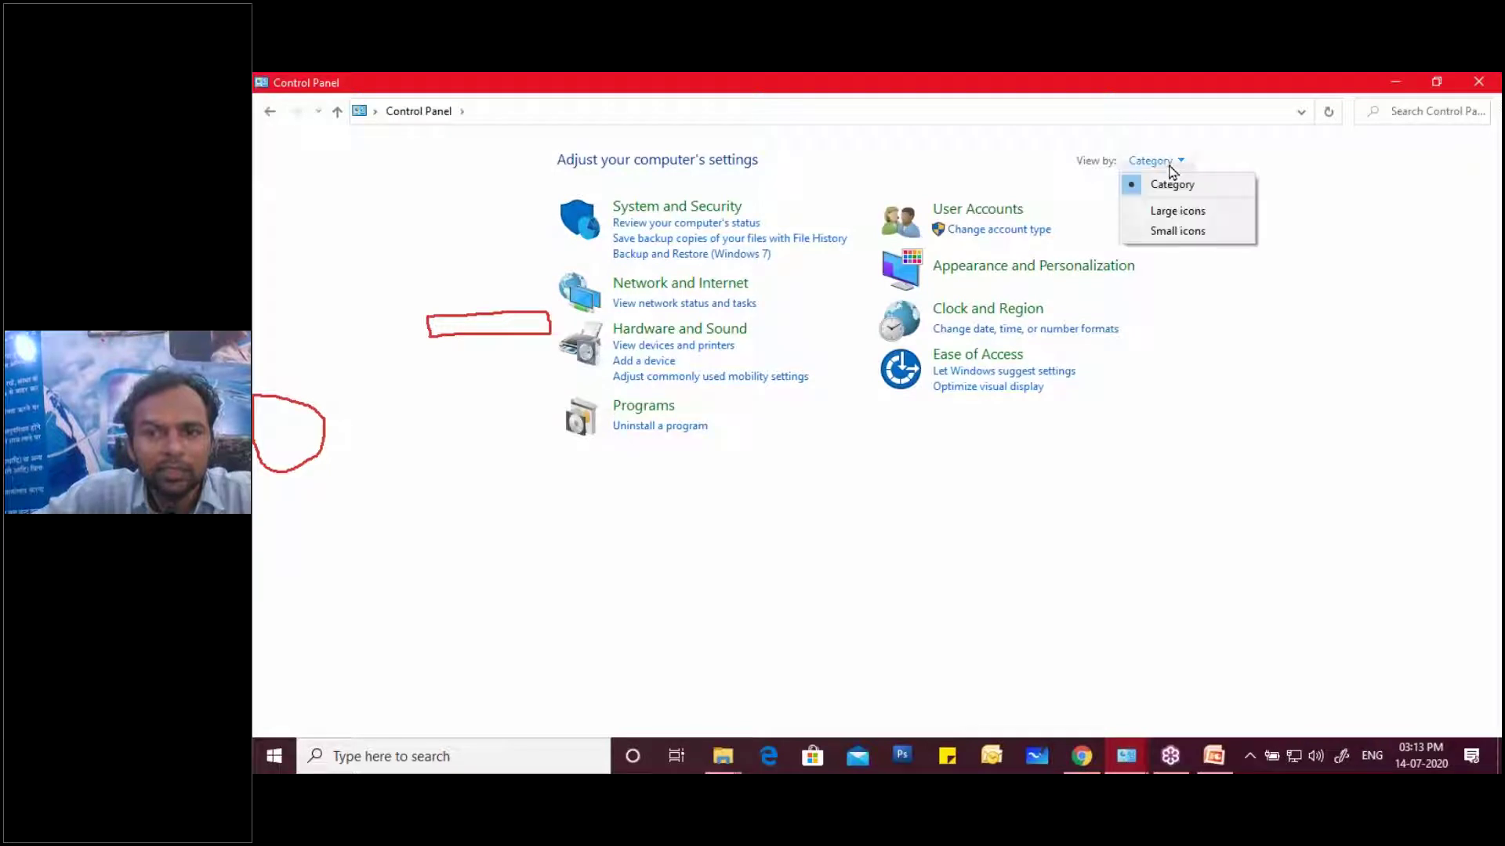
left_click(1173, 210)
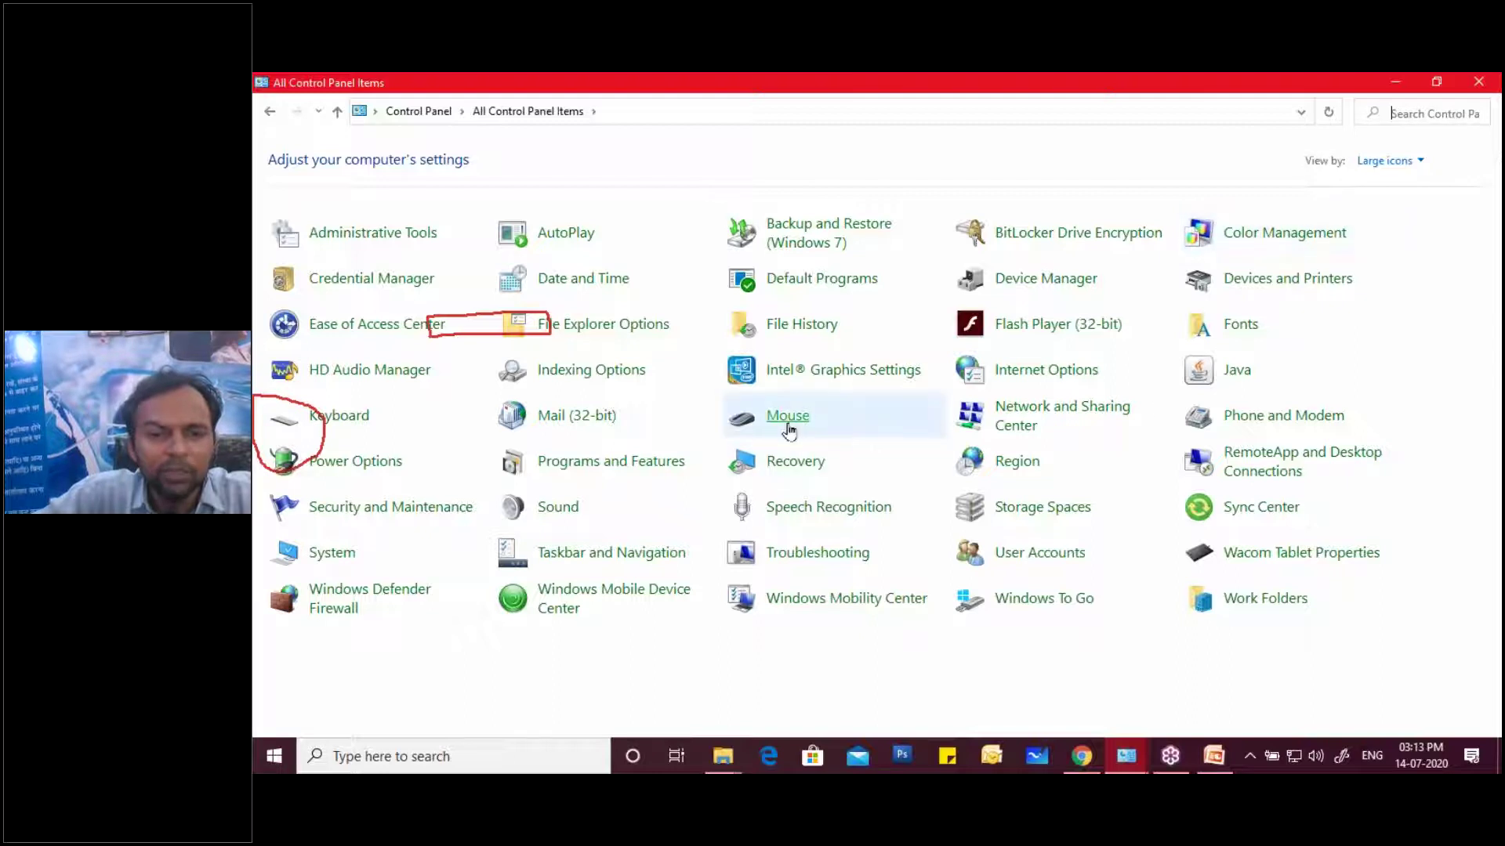
Open Programs and Features from Control Panel and look over the installed programs
left_click(614, 470)
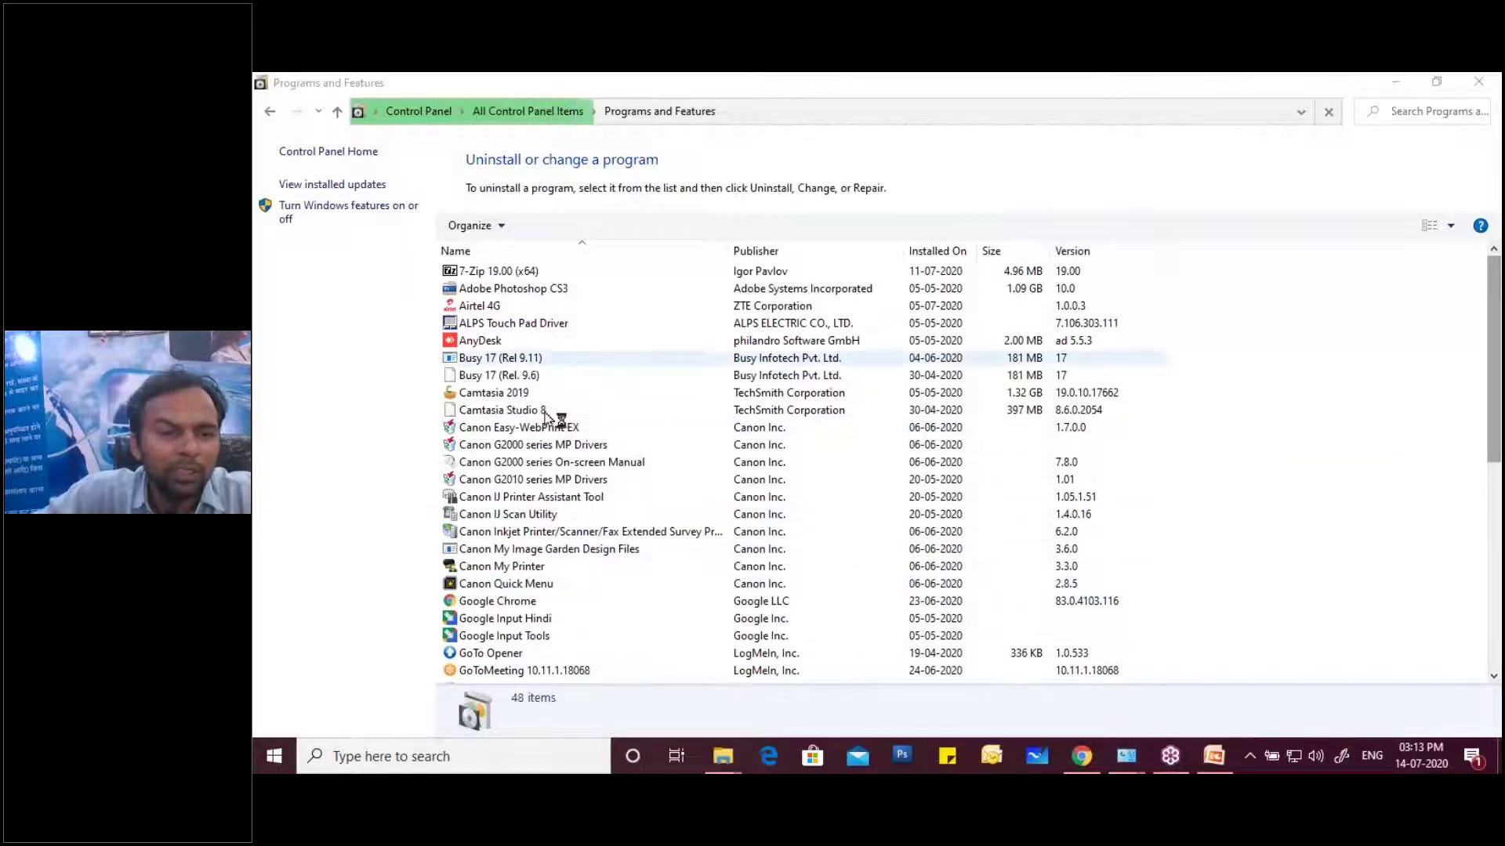
scroll(784, 471, "down", 2)
scroll(502, 289, "up", 2)
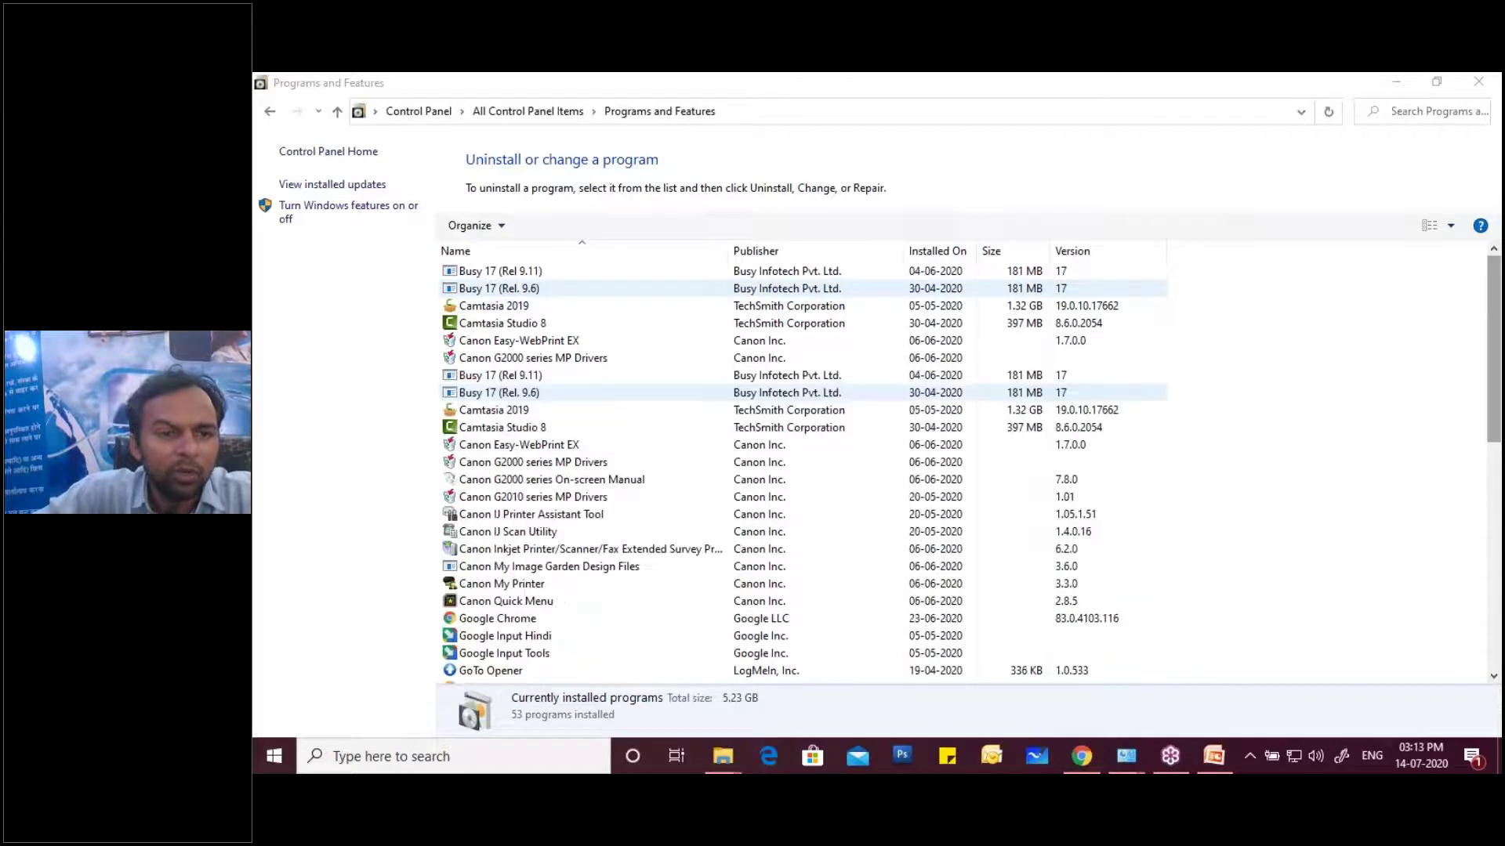
Uninstall Camtasia Studio 8 from the installed programs list, accepting the uninstall confirmation
left_click(505, 429)
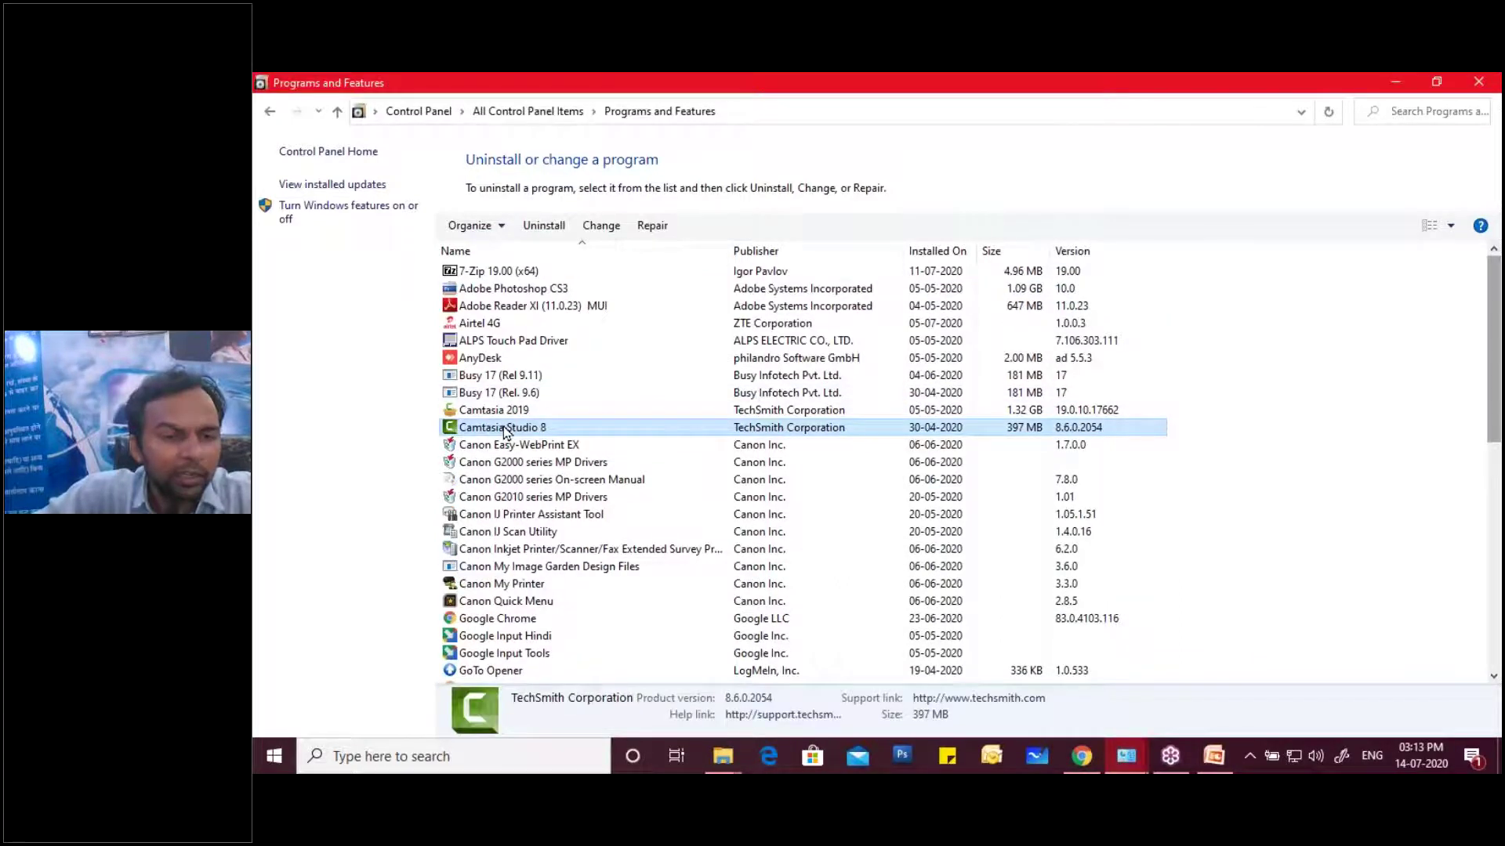
right_click(504, 429)
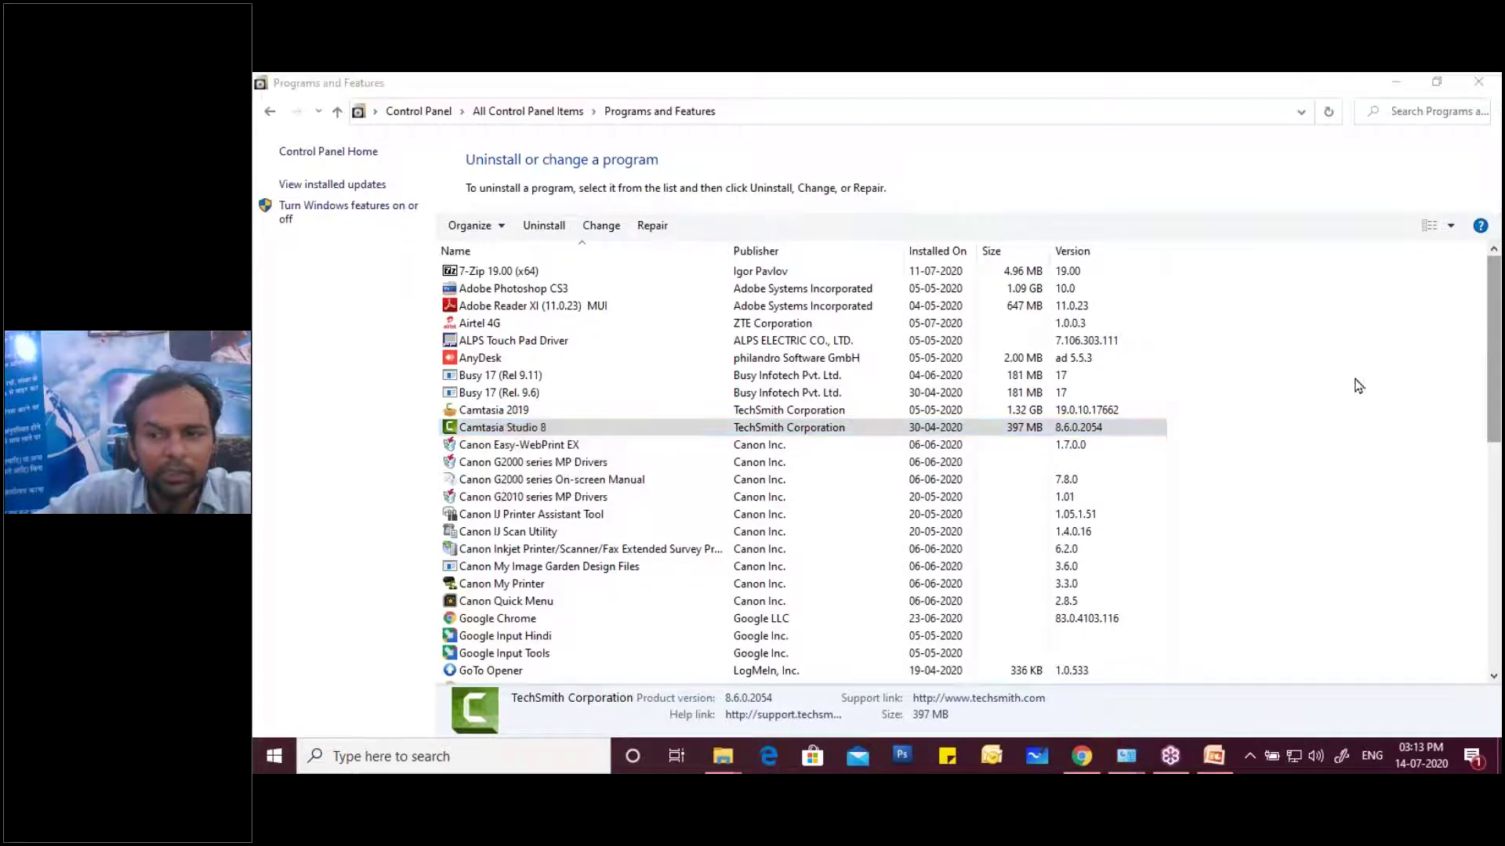
left_click(534, 433)
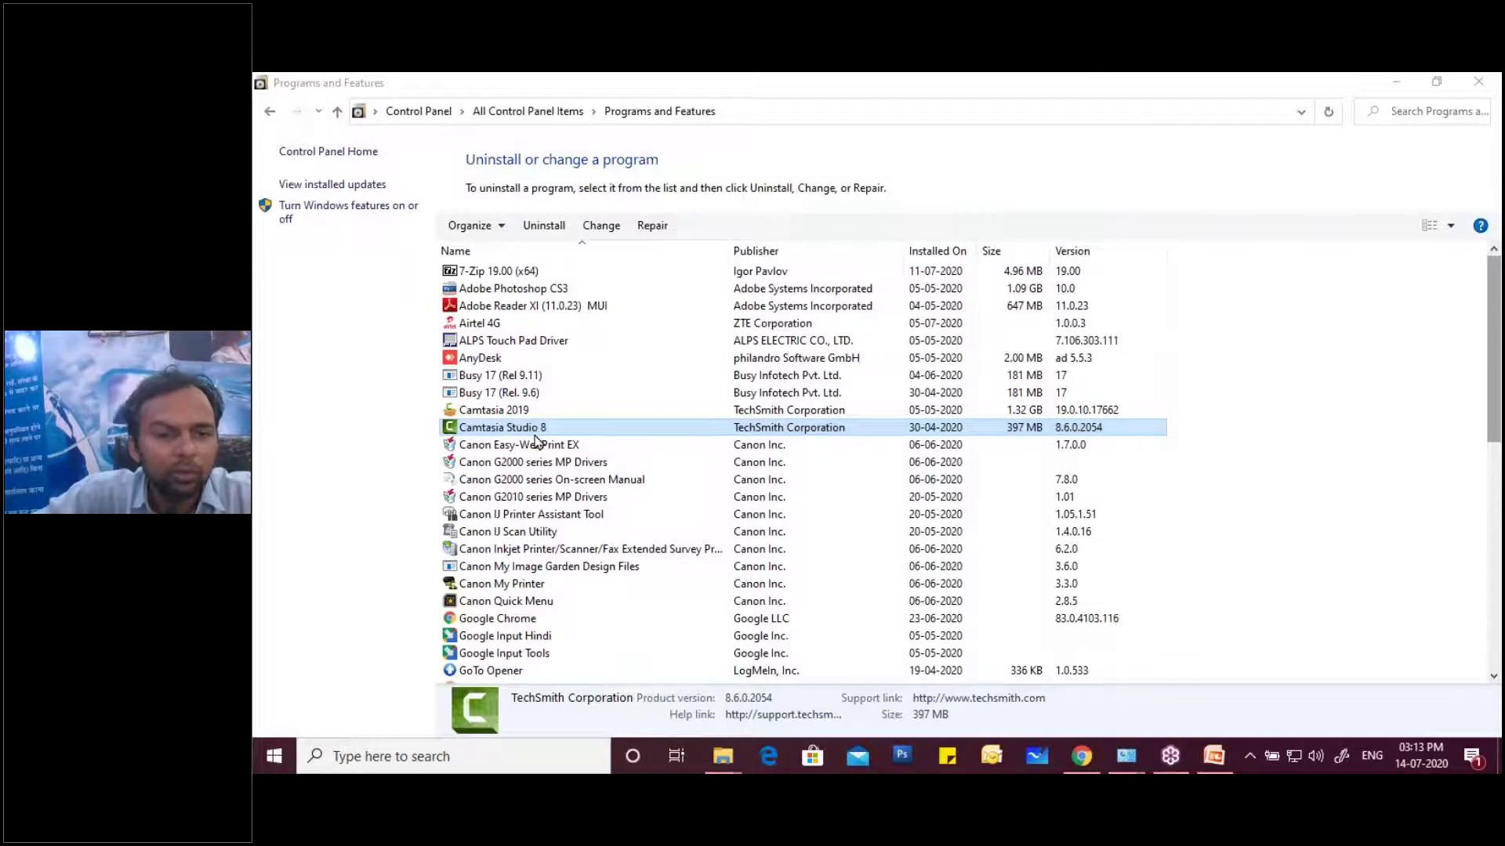
left_click(536, 427)
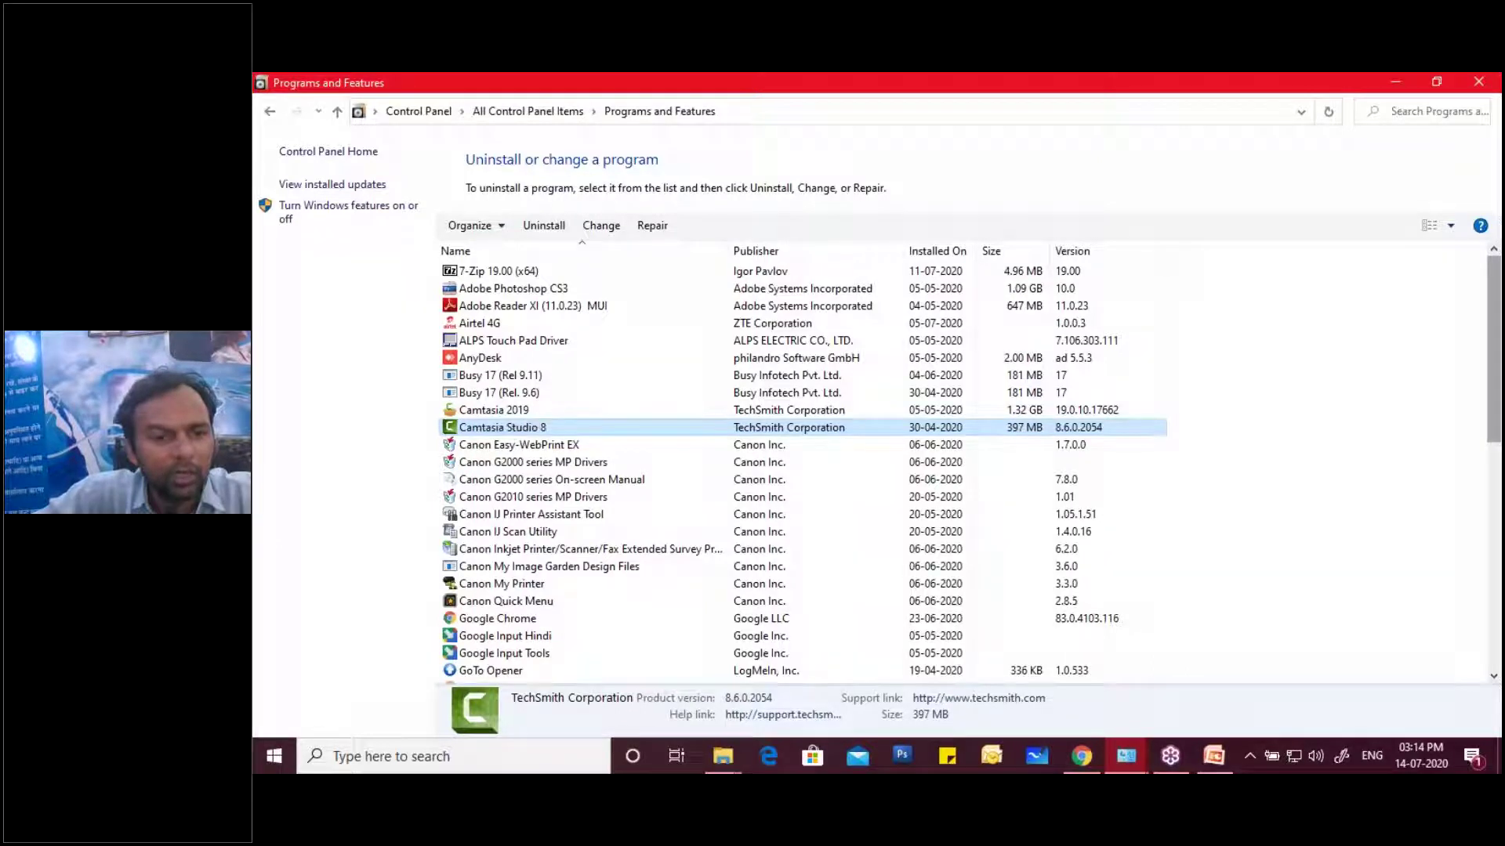
right_click(532, 430)
left_click(571, 446)
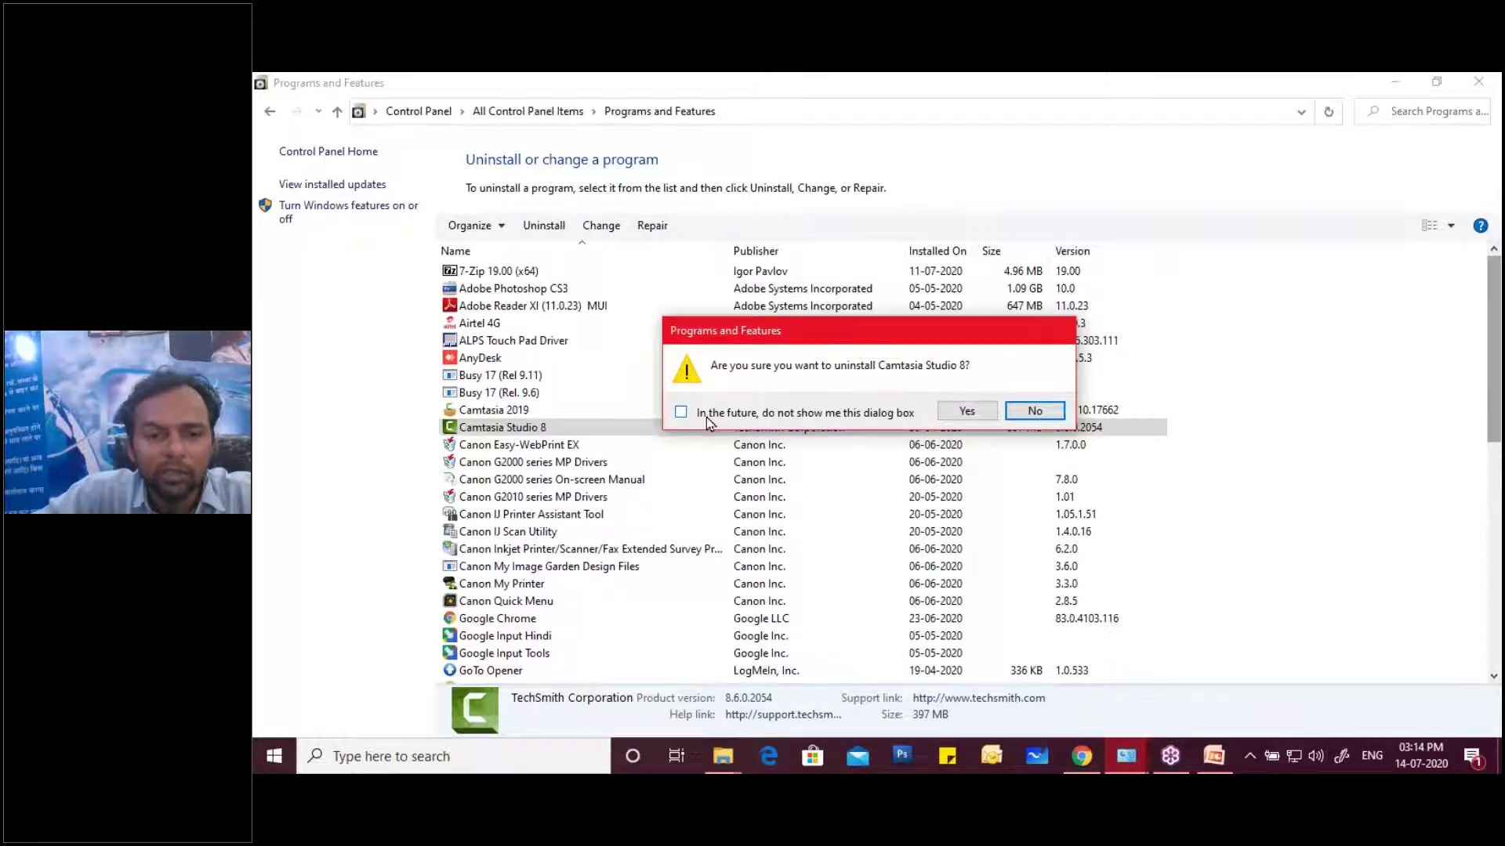
left_click(969, 415)
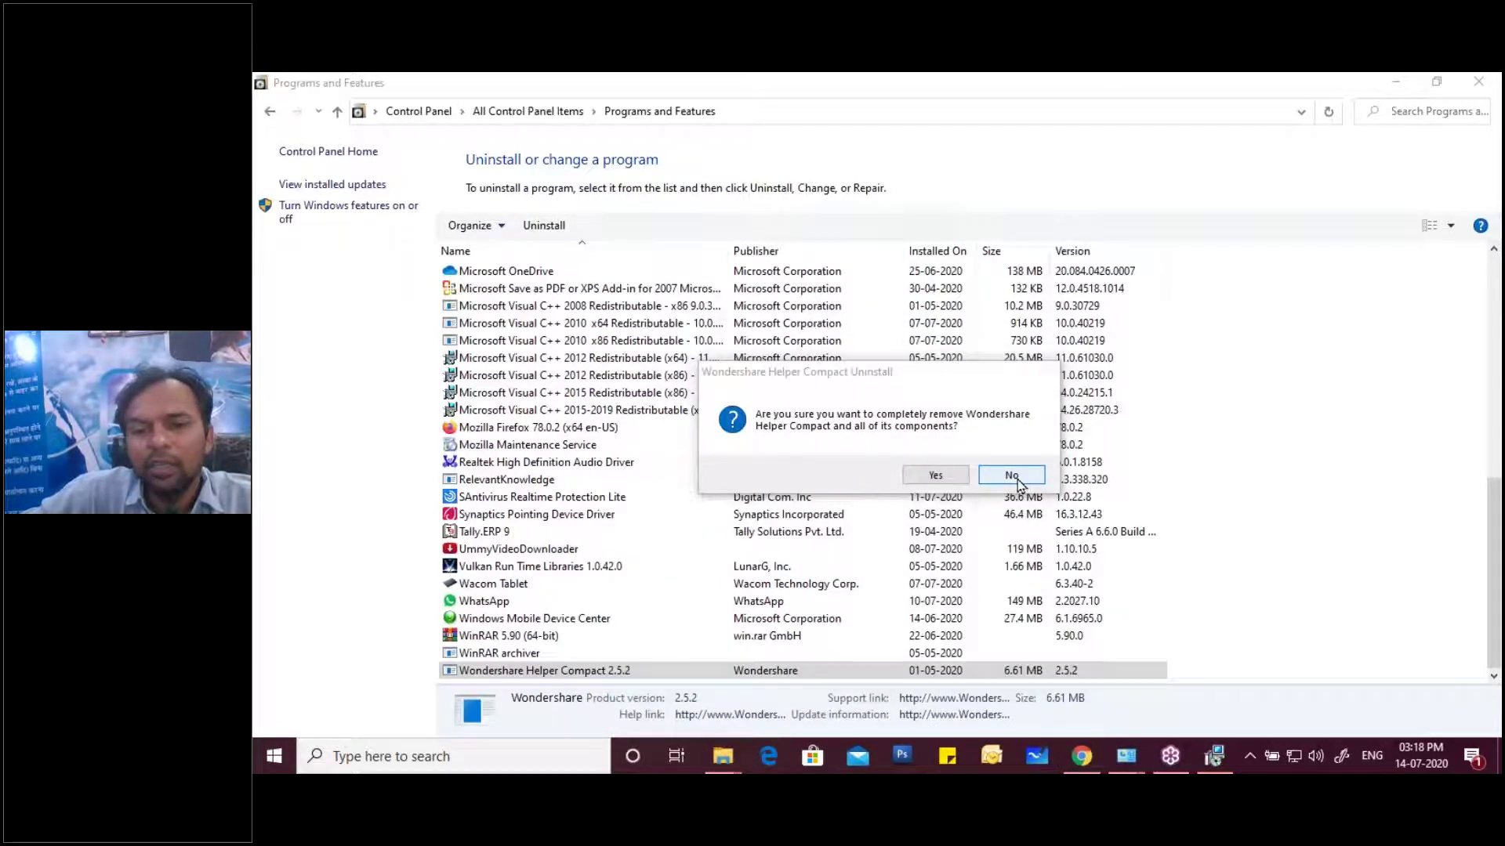
Decline the open removal prompt, restart the uninstall of Wondershare Helper Compact 2.5.2, confirm its removal and dismiss the closing dialogs
left_click(1016, 480)
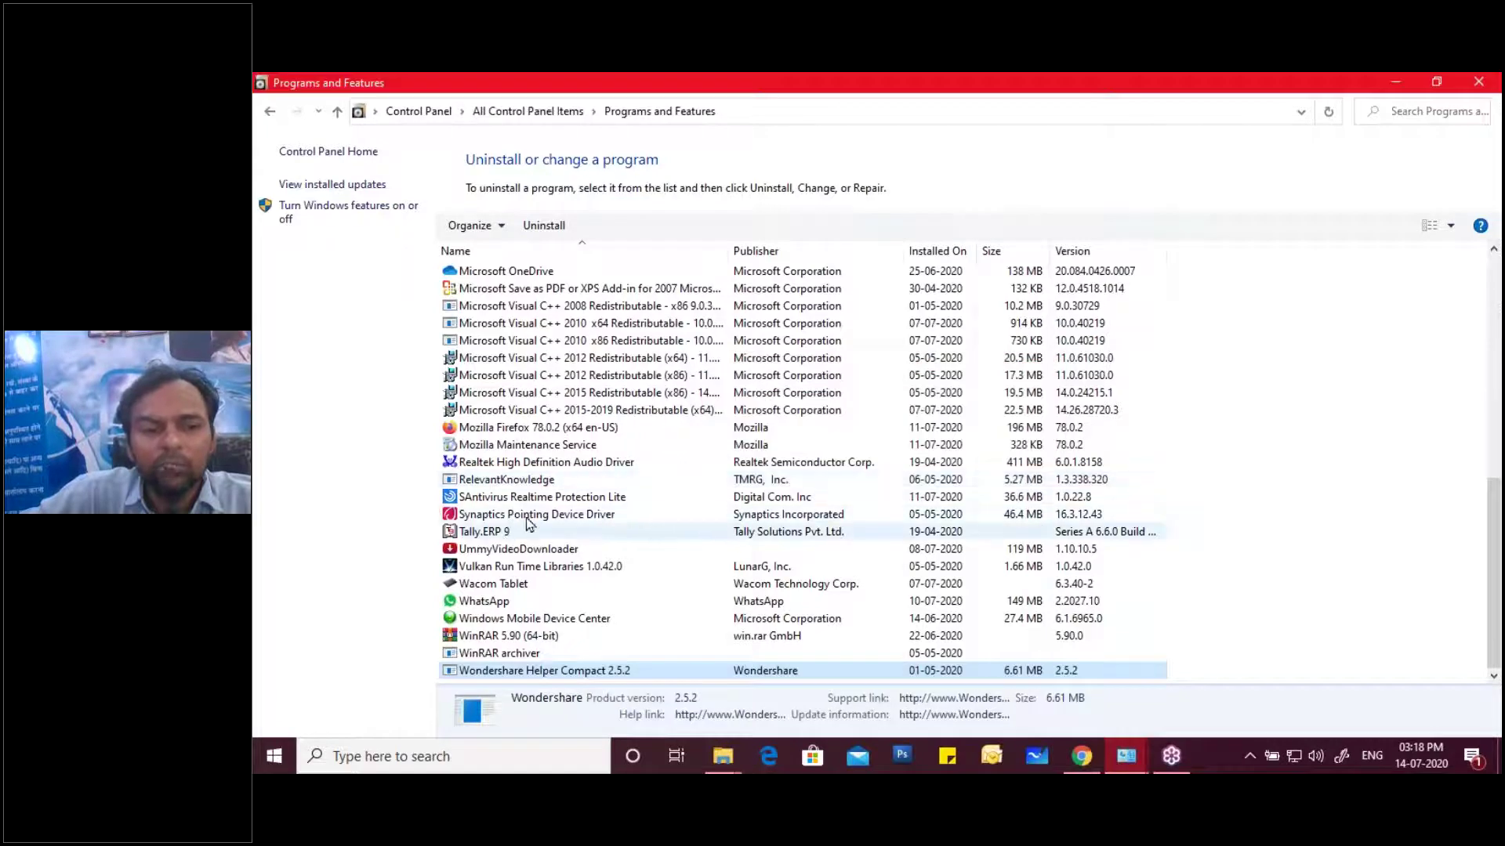
right_click(517, 675)
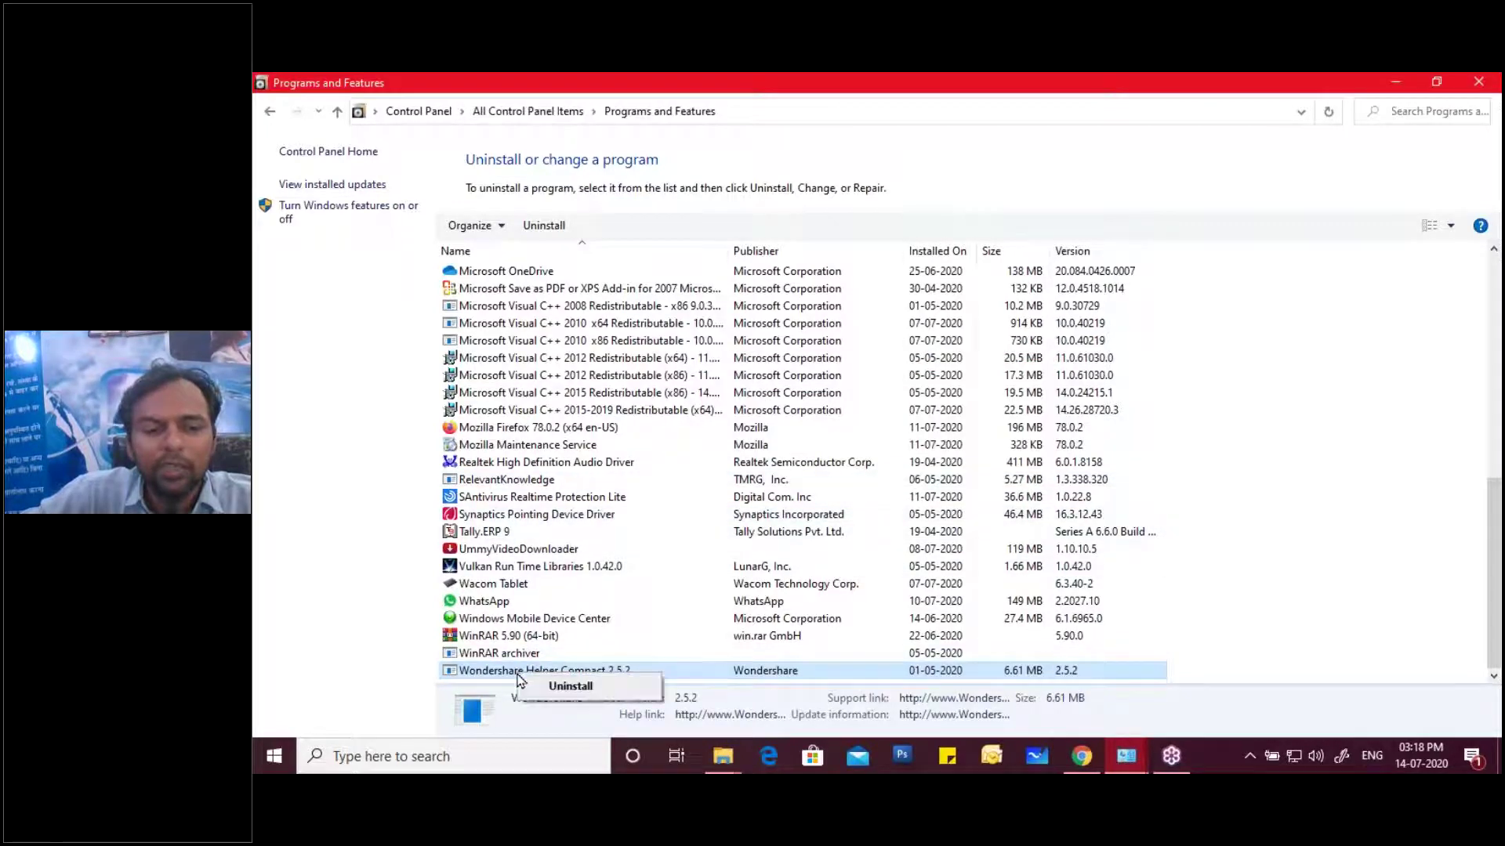
left_click(569, 686)
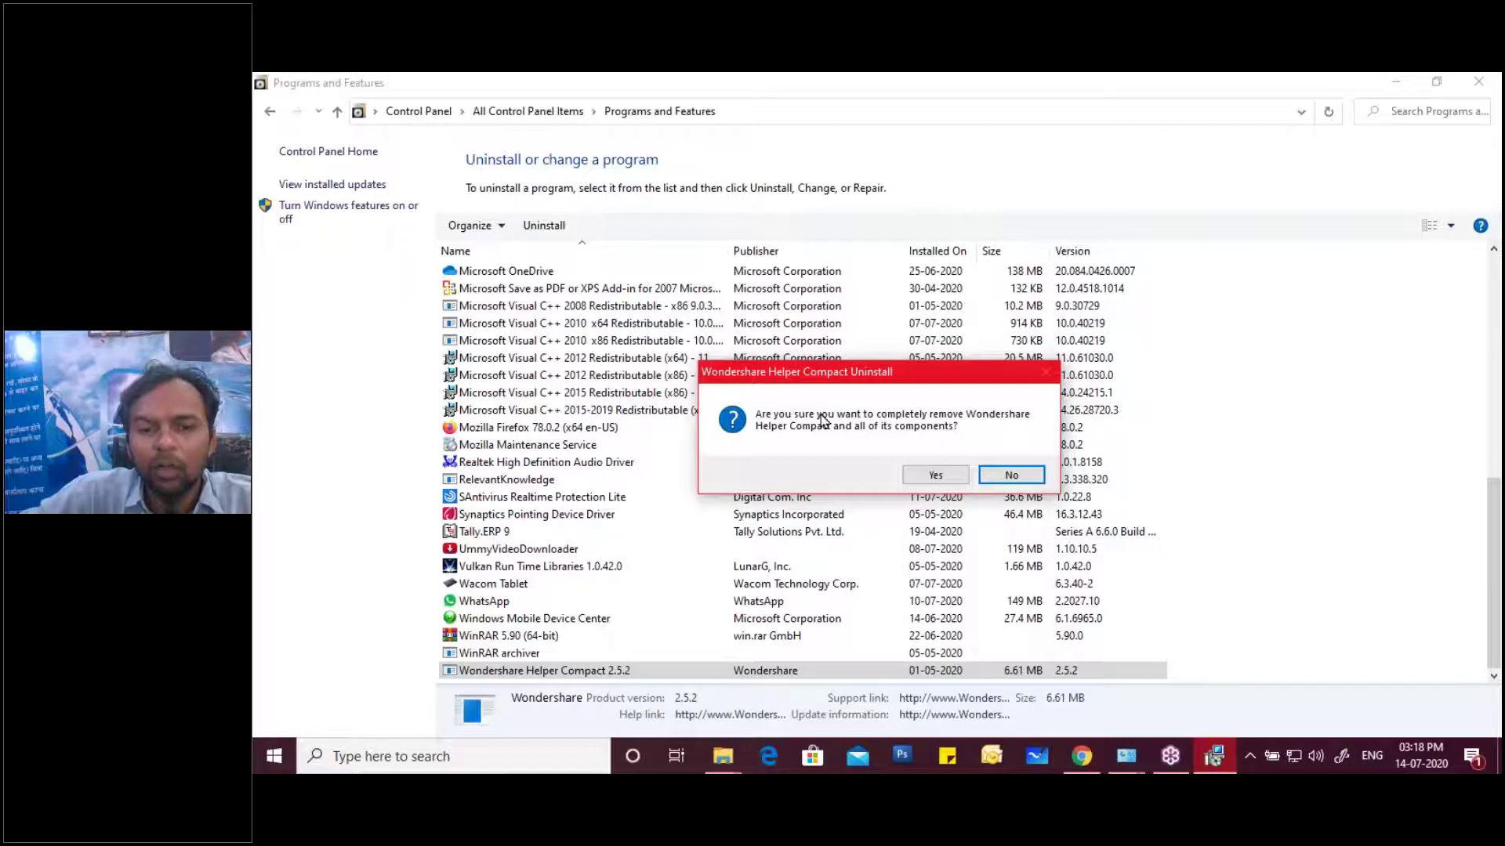
key("Return")
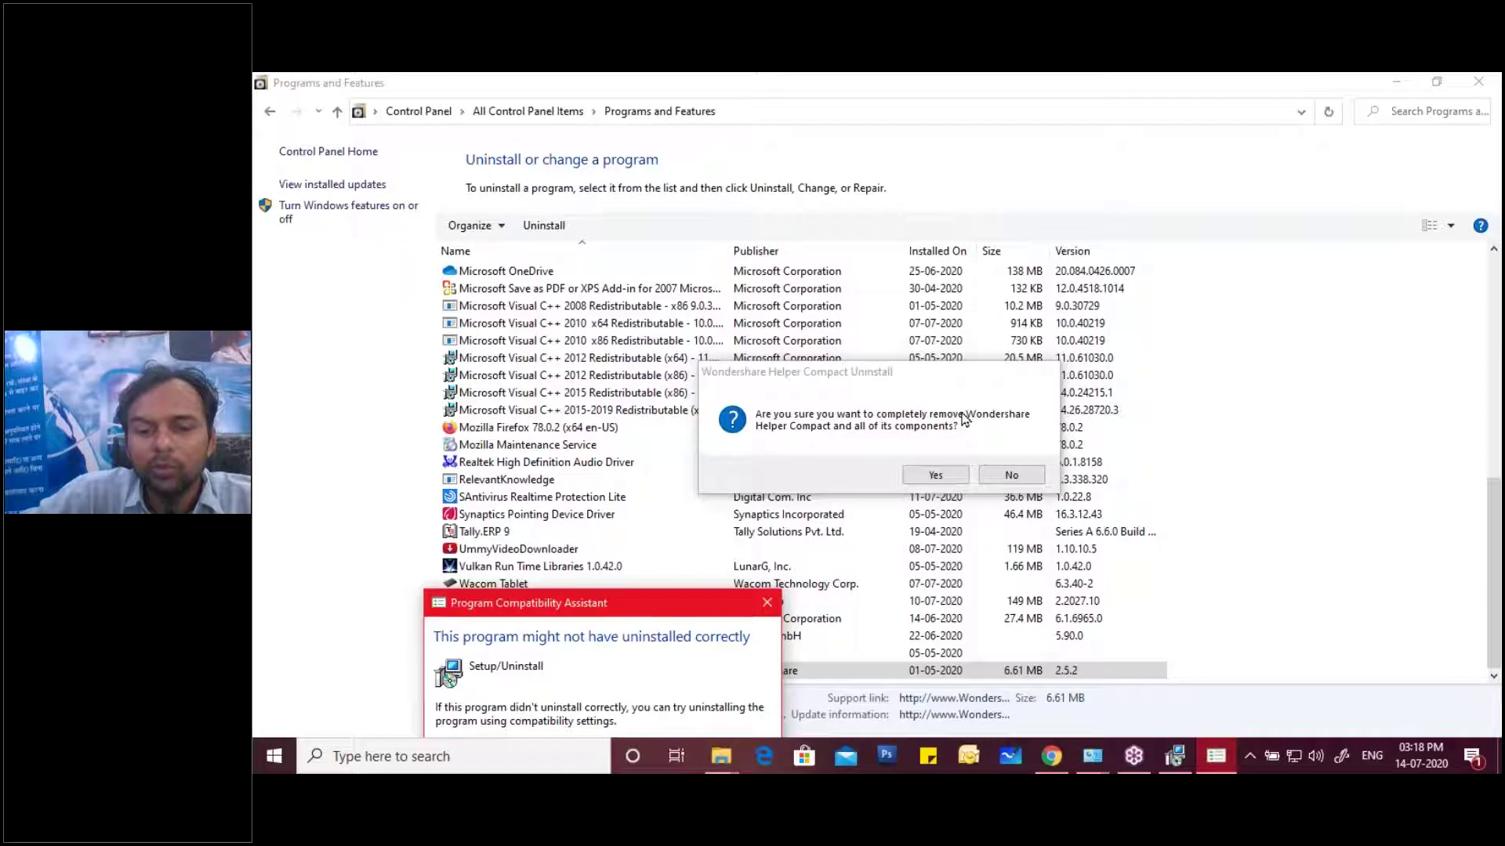
left_click(931, 477)
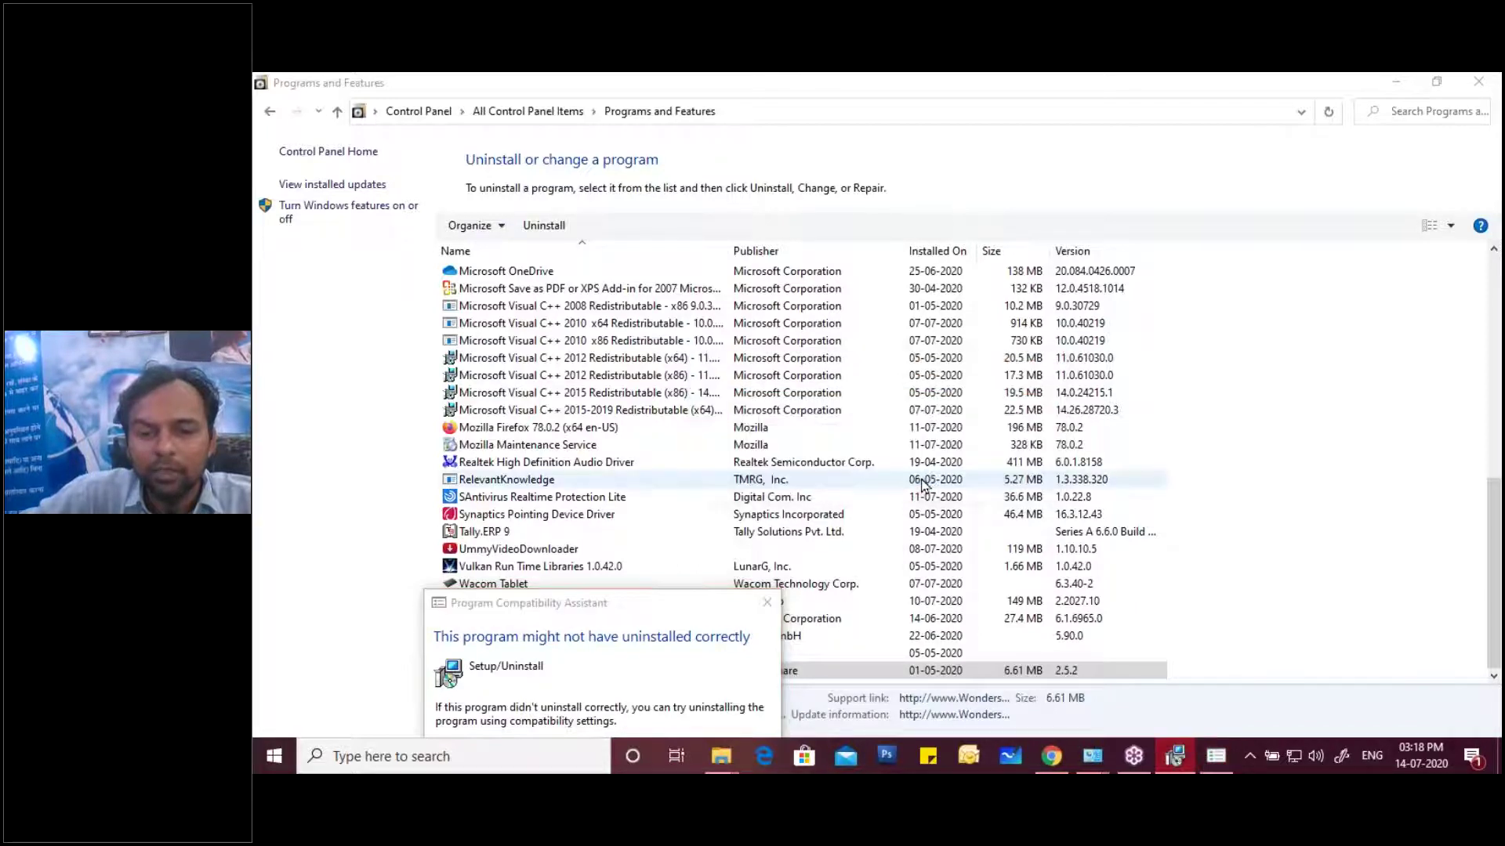
left_click(768, 604)
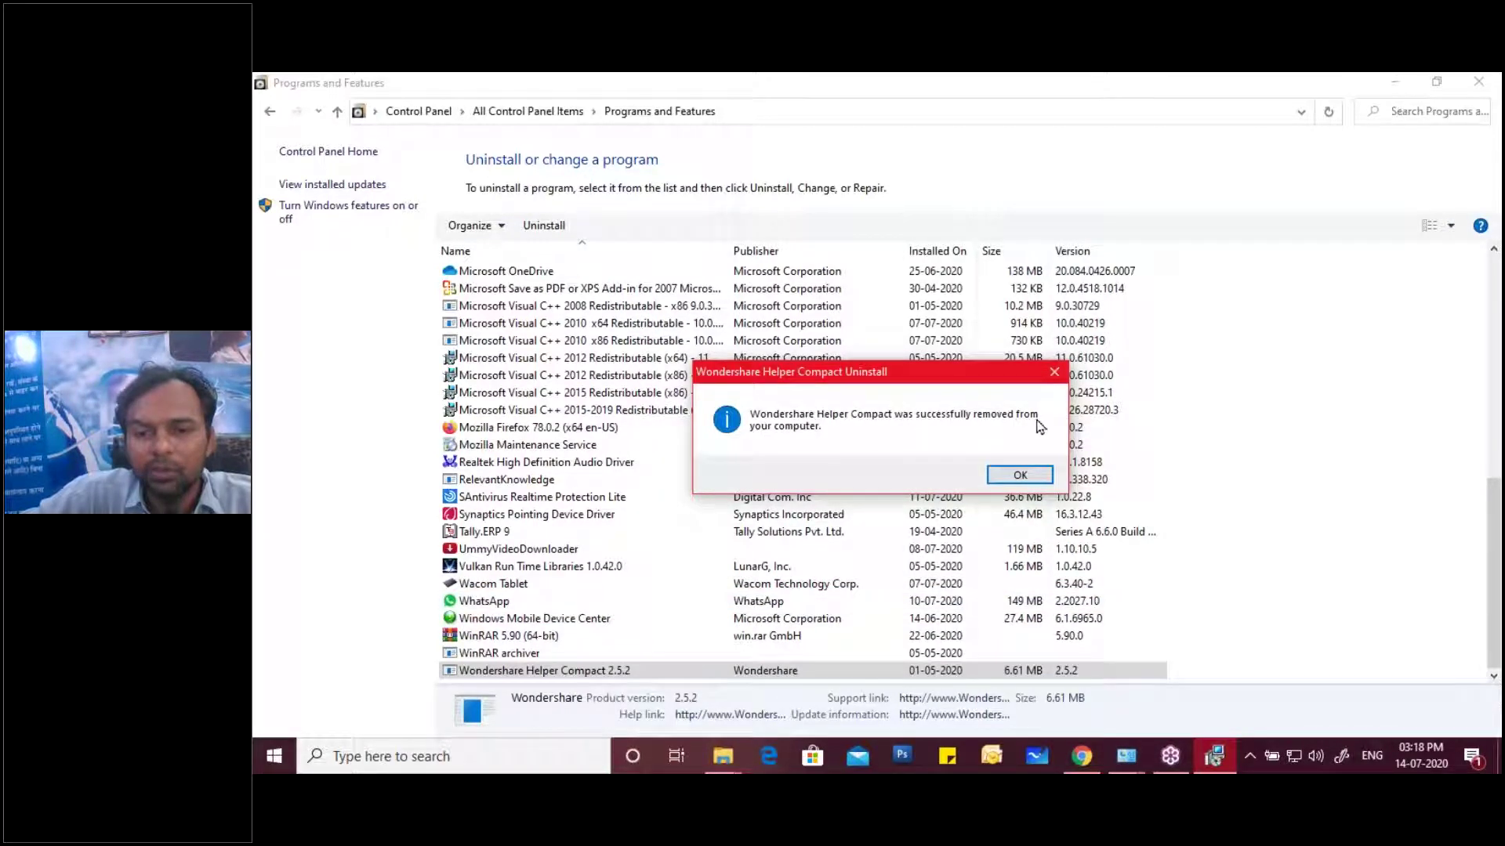
left_click(1010, 480)
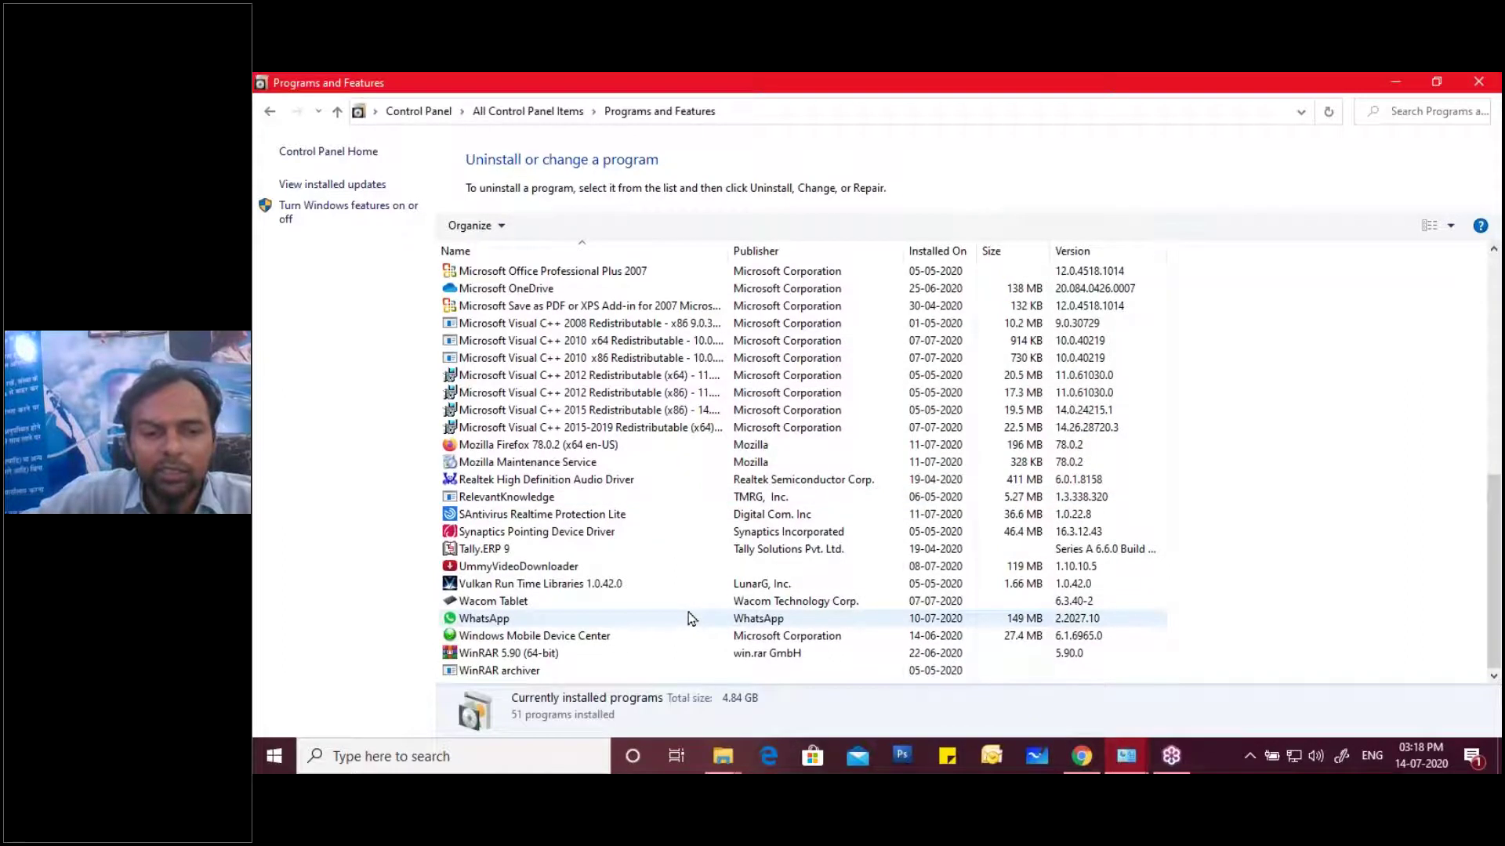
Start uninstalling Canon Easy-WebPrint EX and confirm its complete removal
scroll(689, 618, "up", 5)
scroll(689, 619, "up", 4)
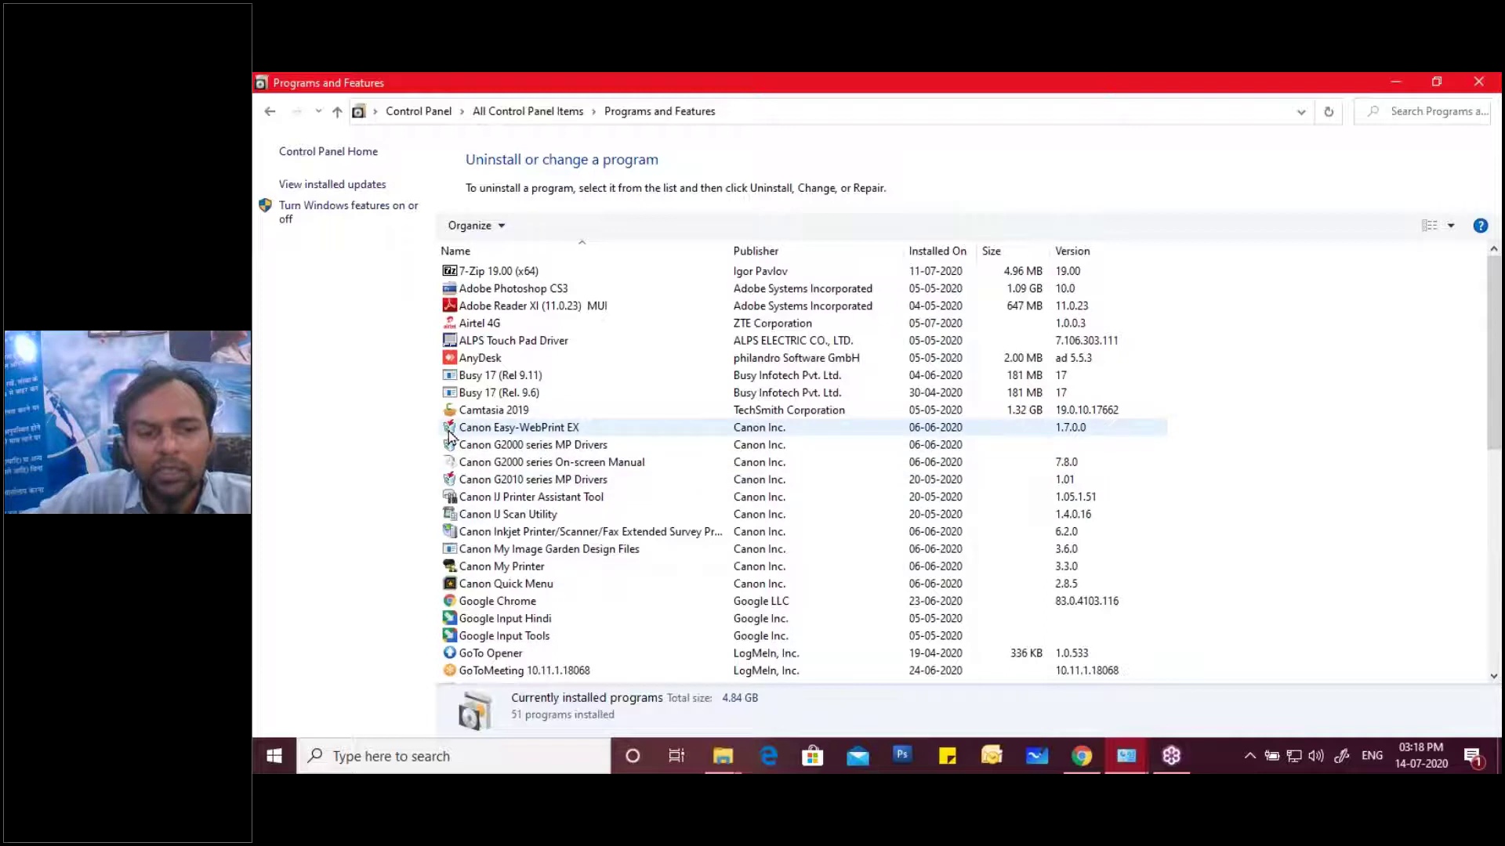
left_click(449, 435)
right_click(519, 430)
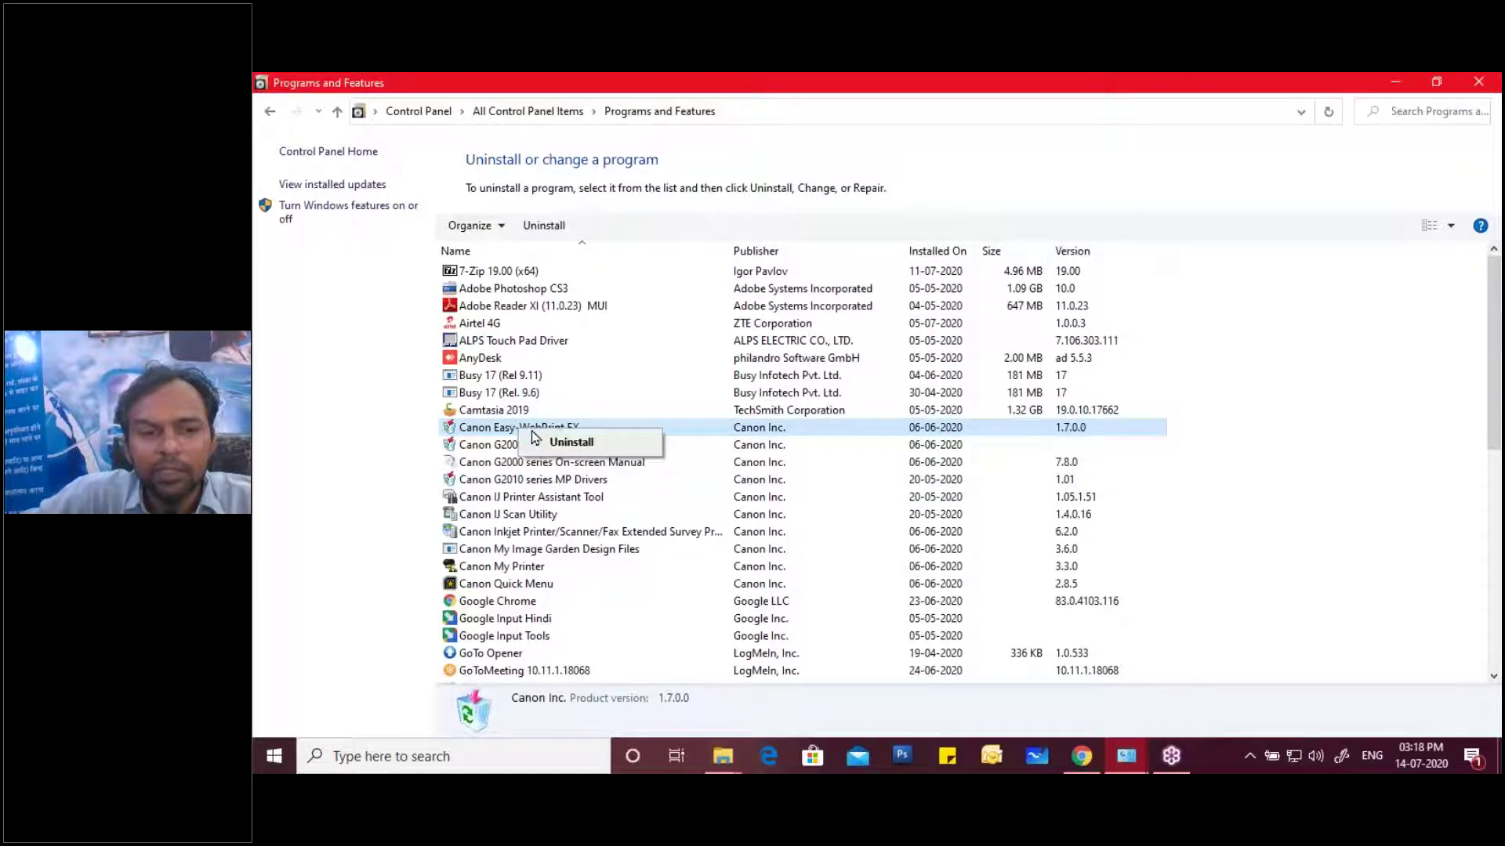
left_click(552, 444)
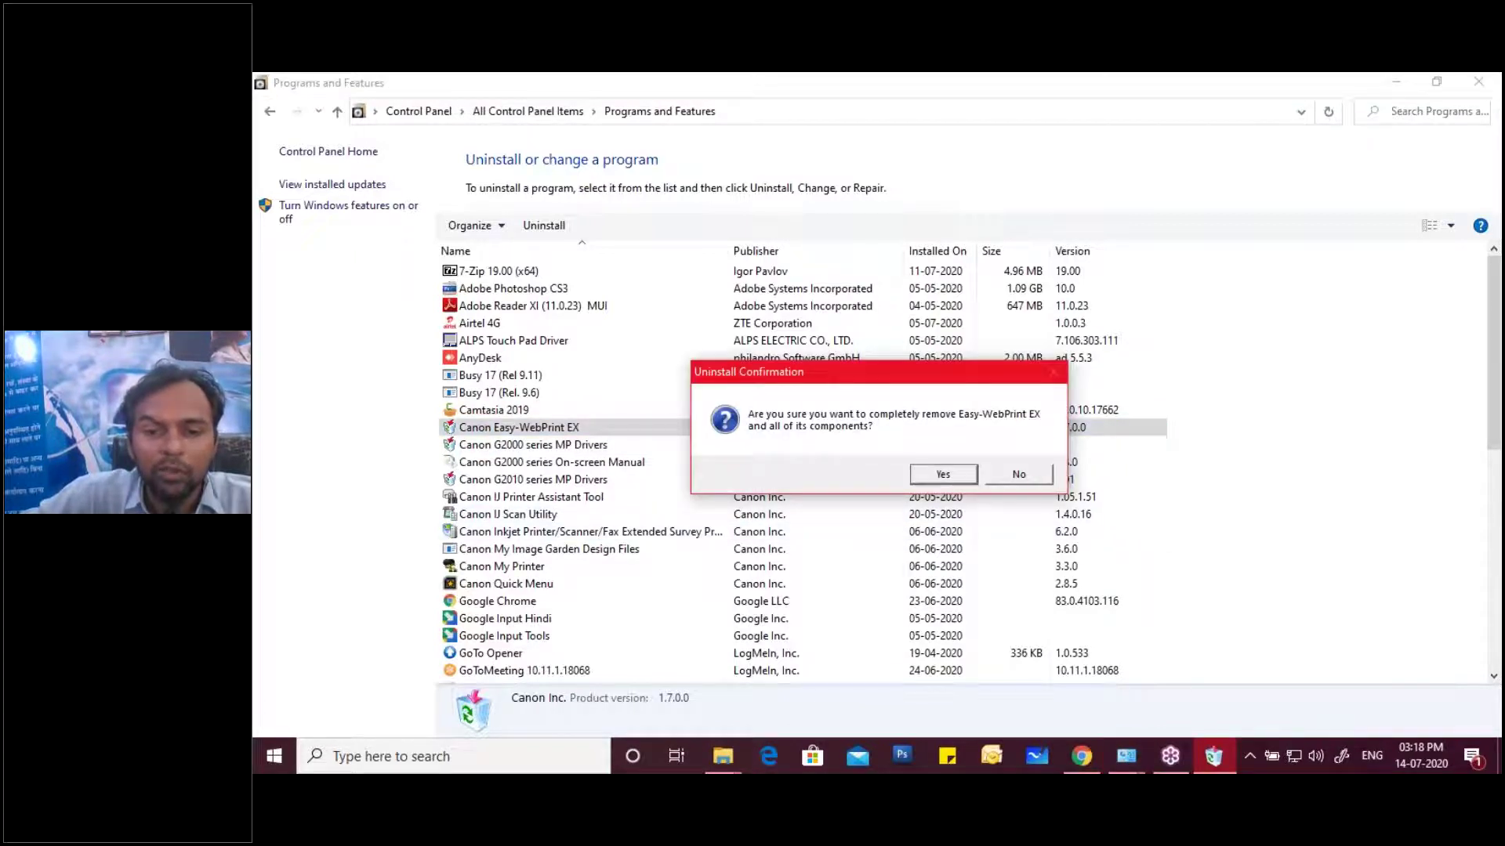
key("Return")
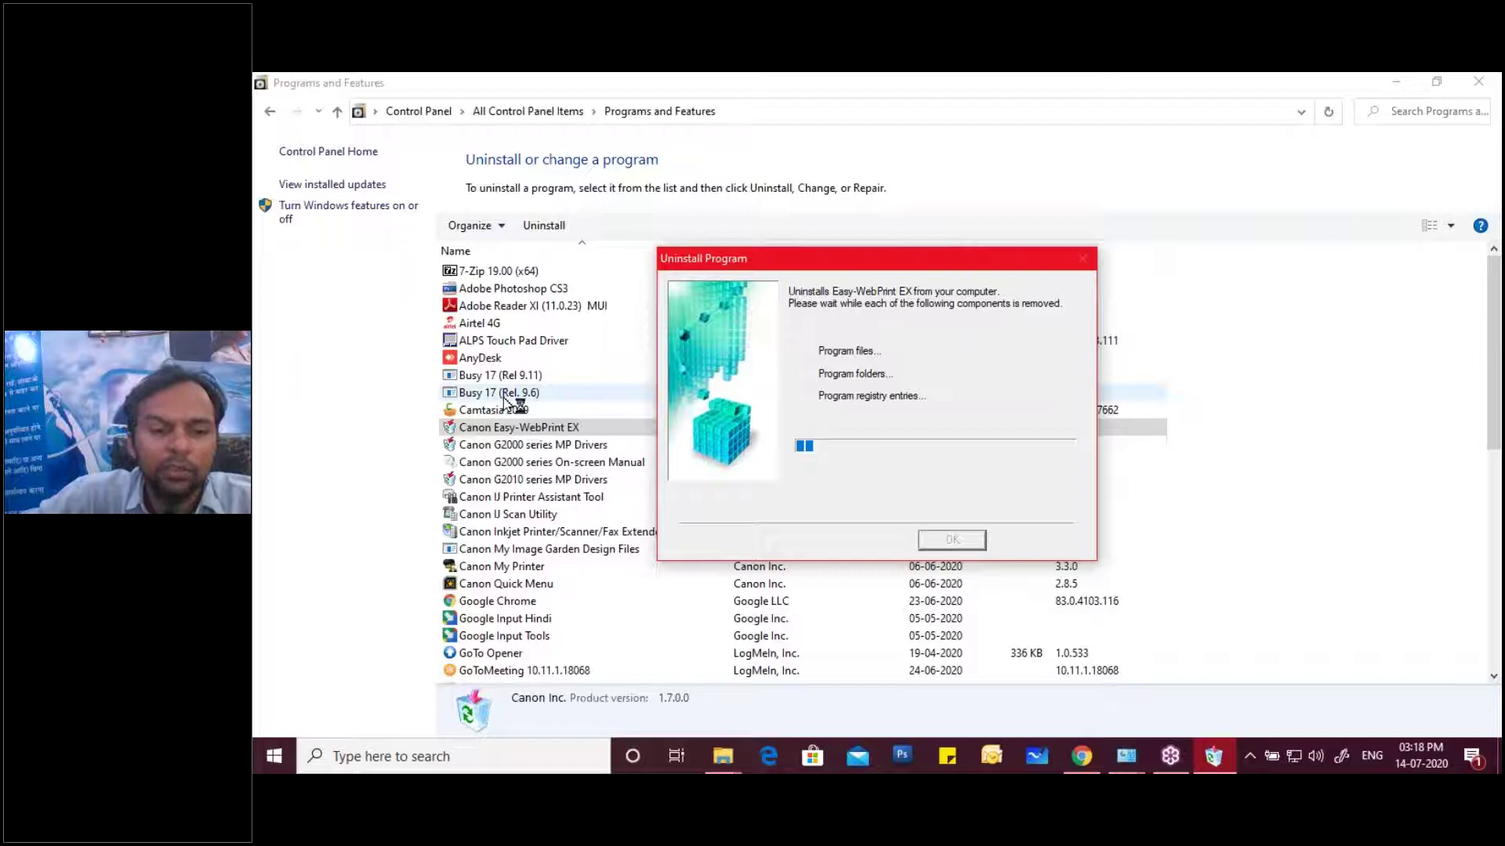
Look through the installed programs while the Easy-WebPrint EX removal runs, and close its finished uninstaller
scroll(506, 402, "down", 6)
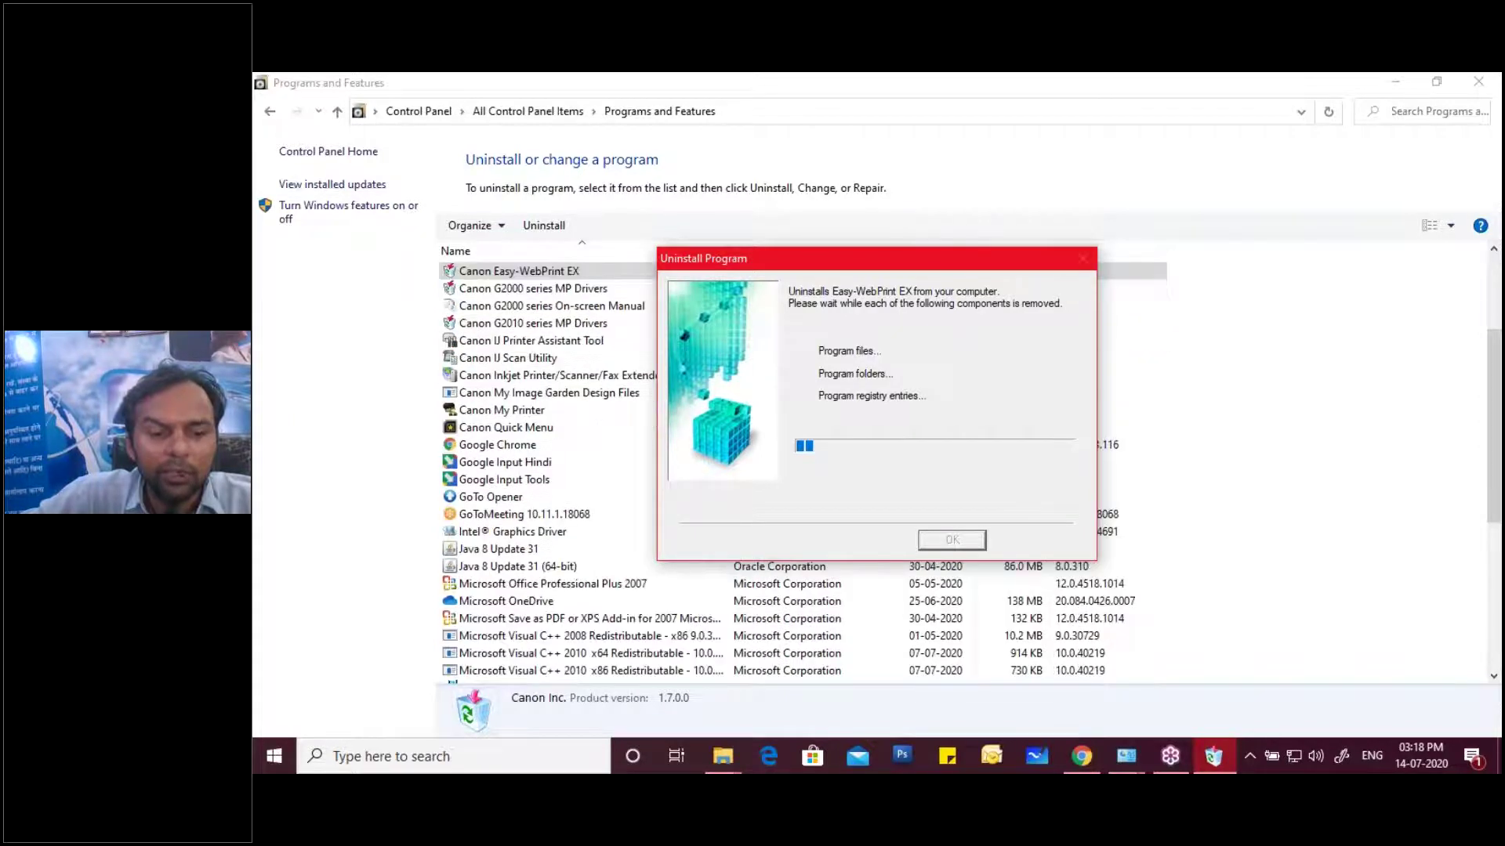
scroll(549, 463, "down", 1)
scroll(548, 463, "down", 1)
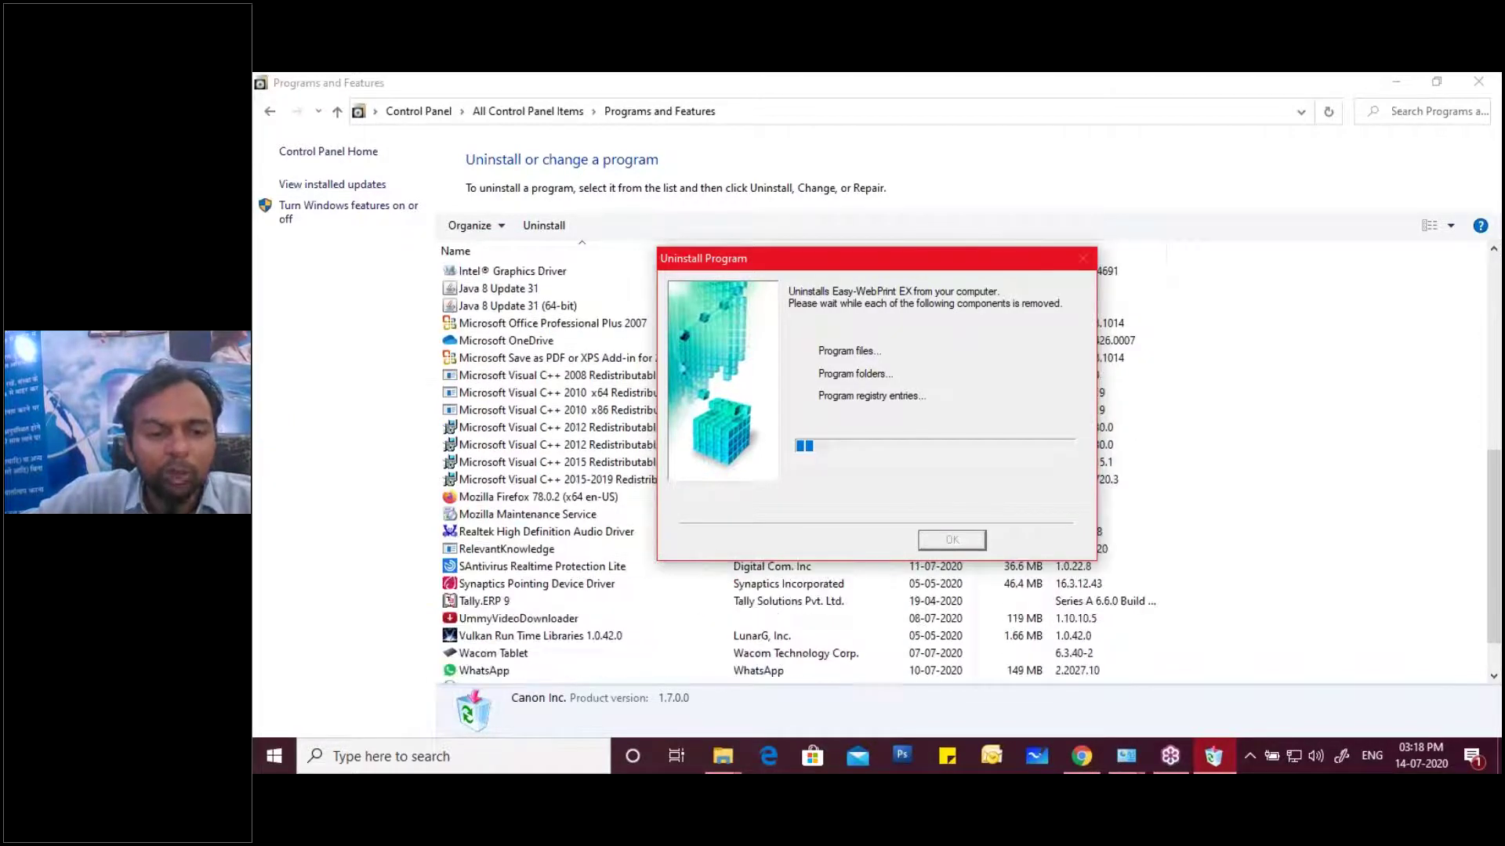
scroll(548, 463, "down", 1)
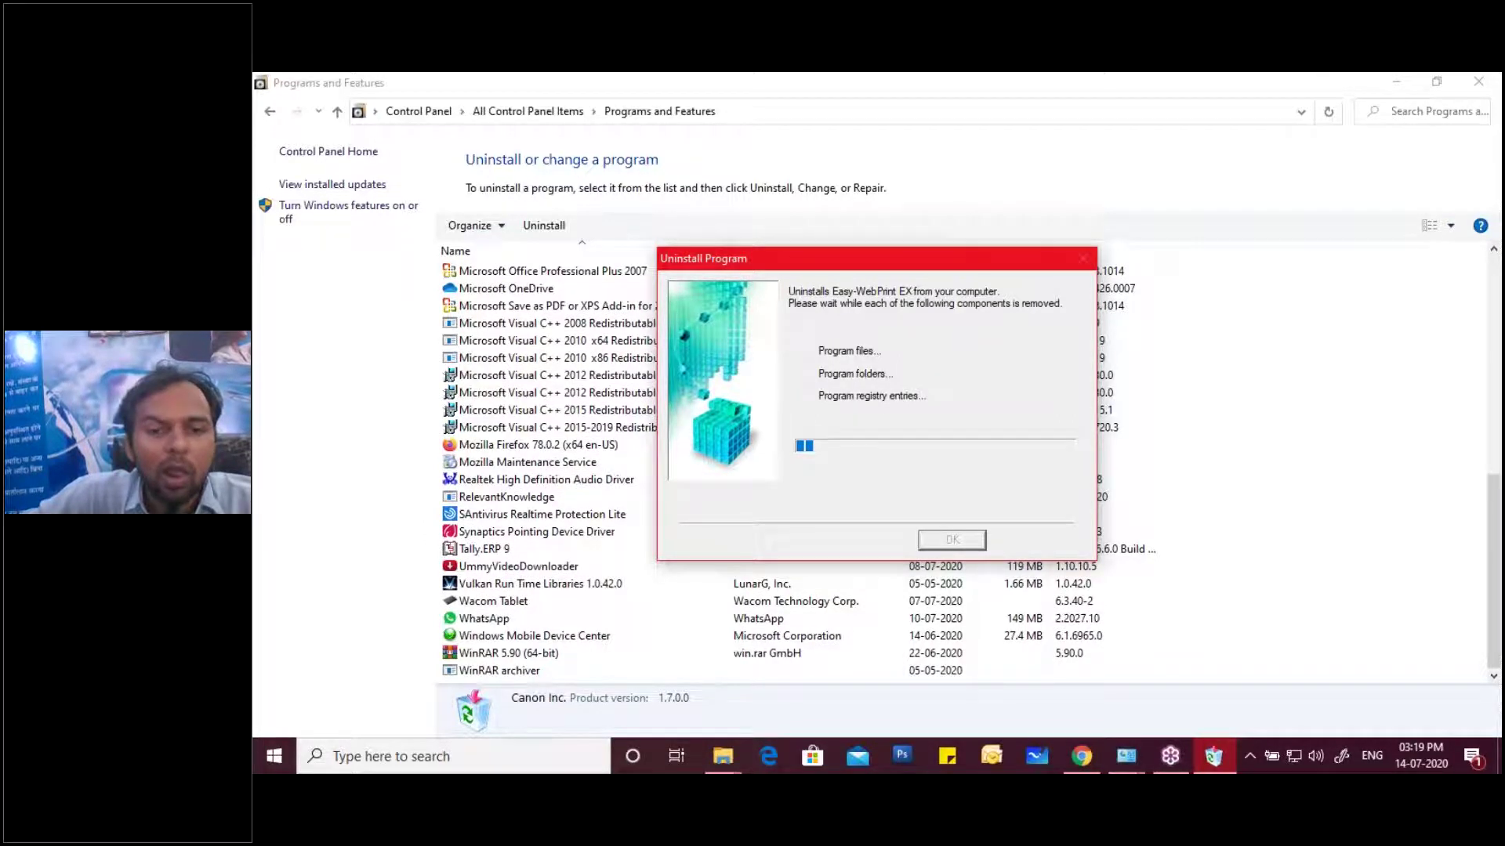
scroll(548, 470, "up", 1)
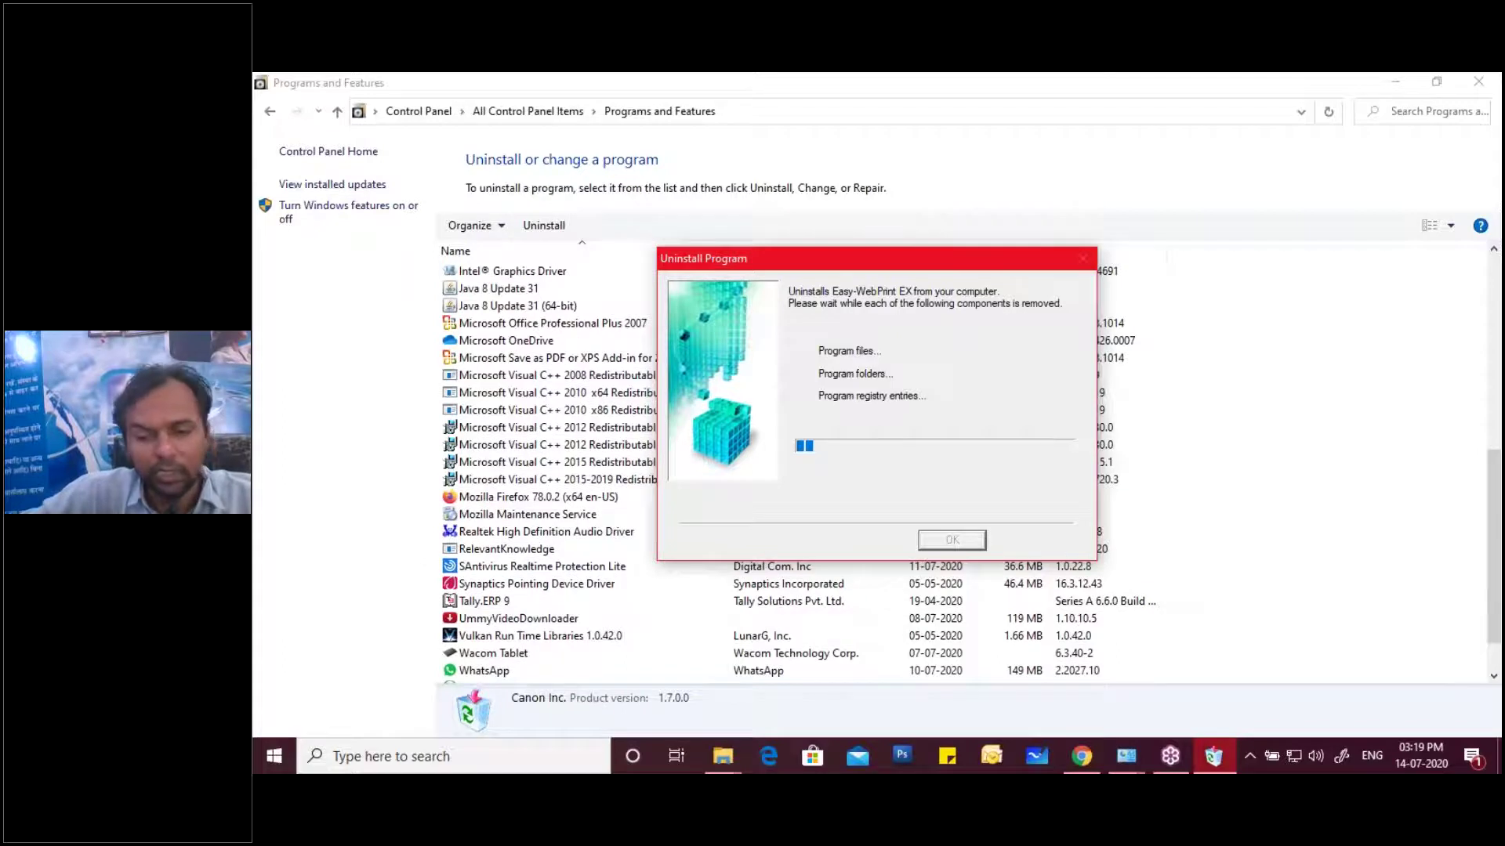
scroll(548, 470, "up", 1)
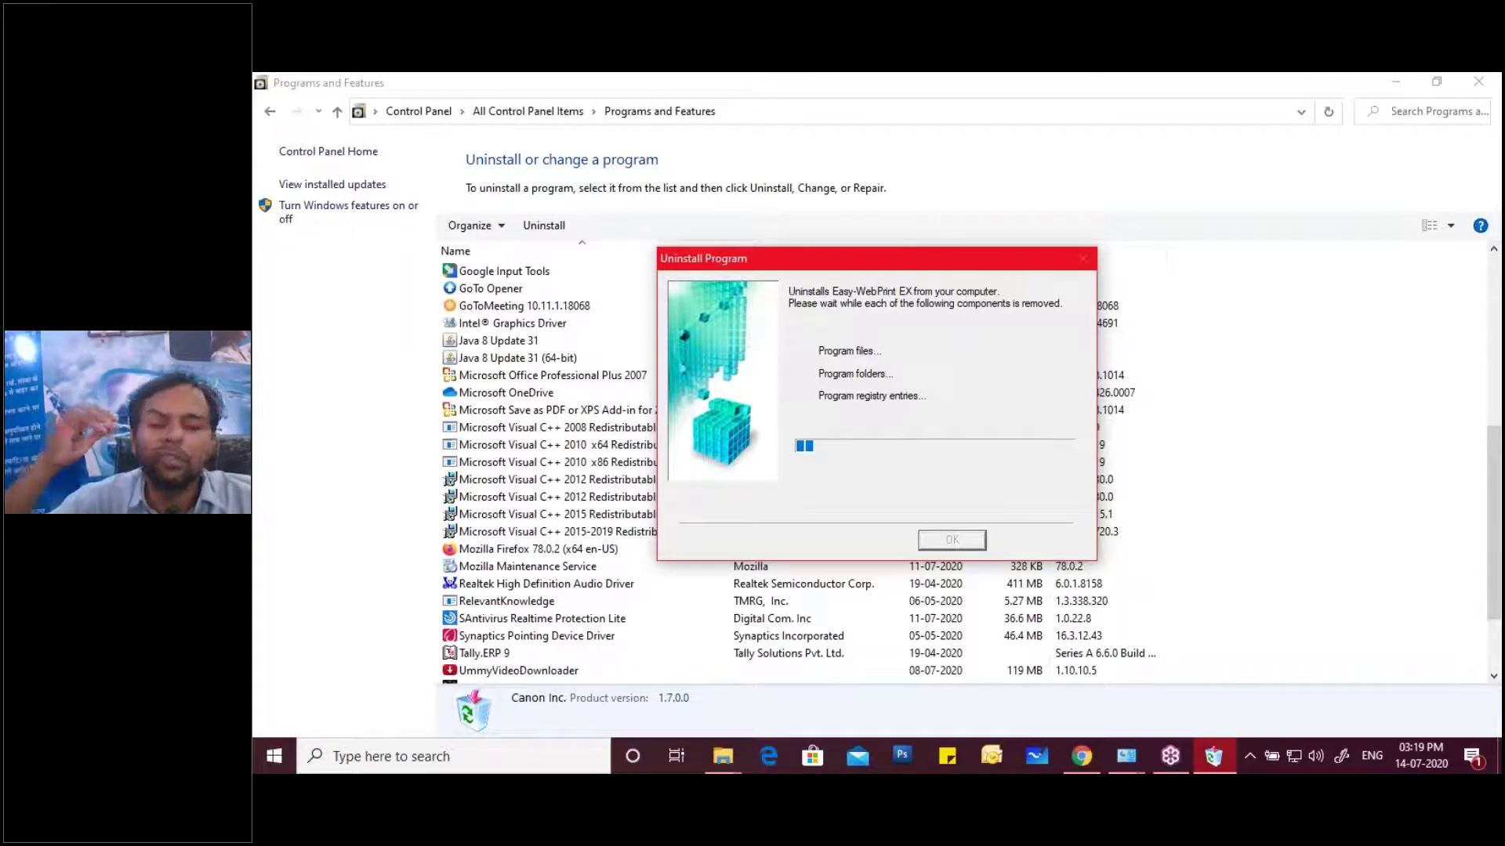
scroll(549, 470, "down", 1)
scroll(549, 470, "up", 3)
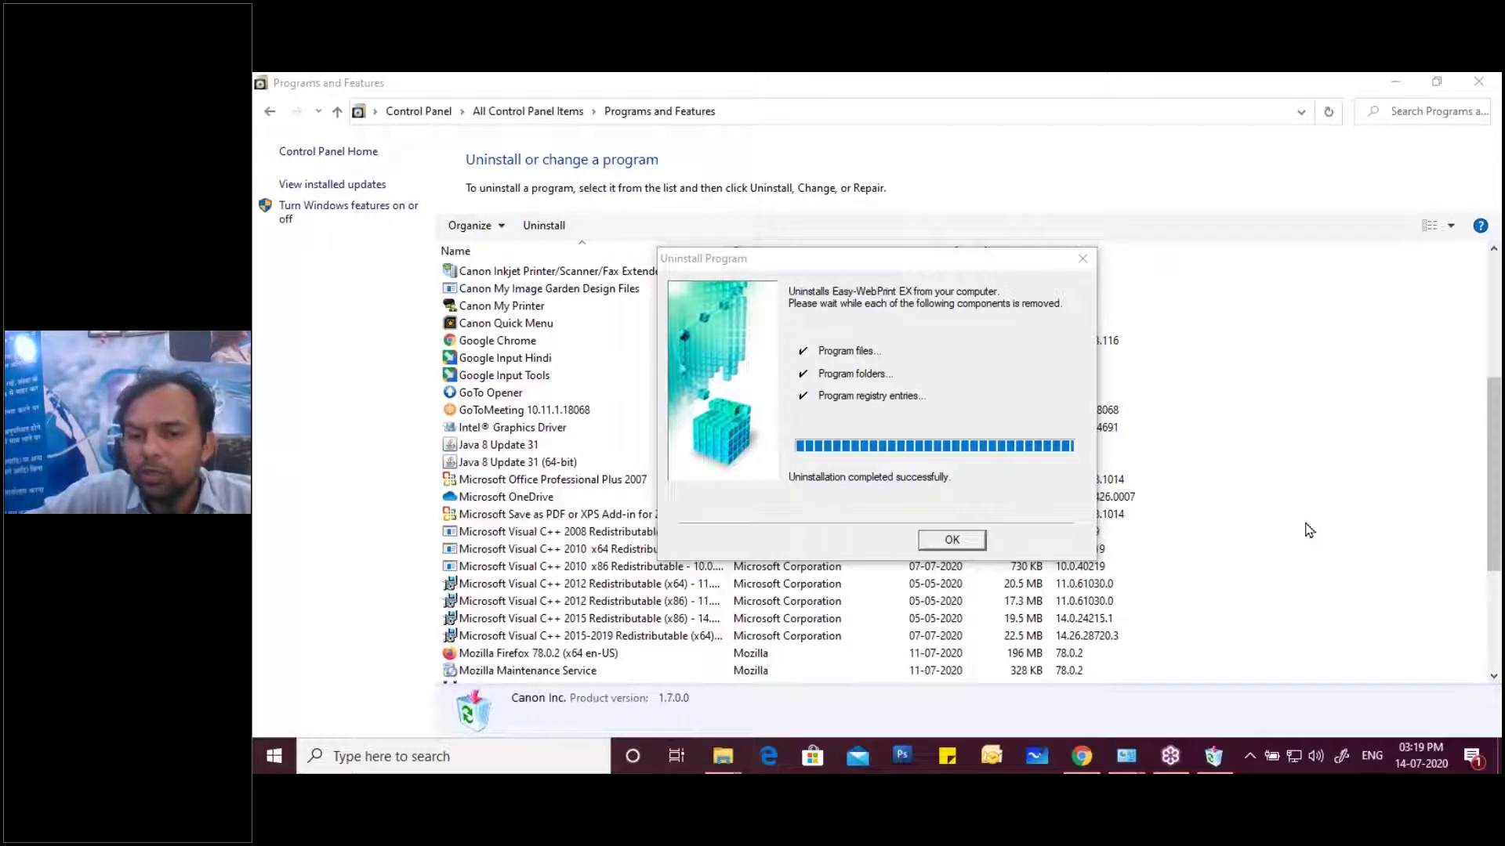
left_click(951, 540)
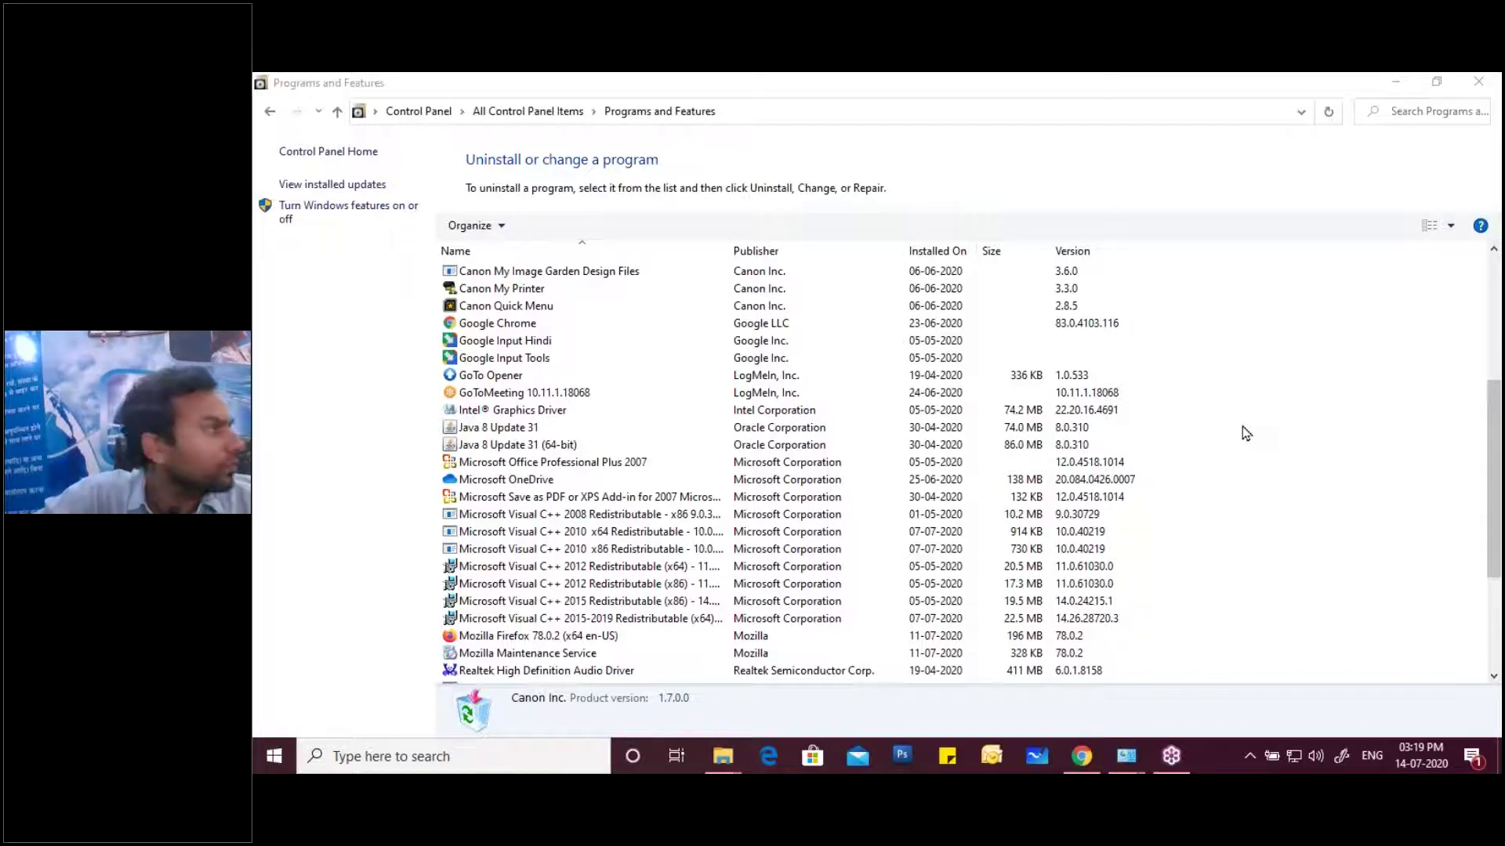
Examine the remaining installed programs with their publishers, installation dates and sizes
scroll(600, 499, "down", 1)
scroll(599, 499, "down", 3)
scroll(601, 499, "up", 6)
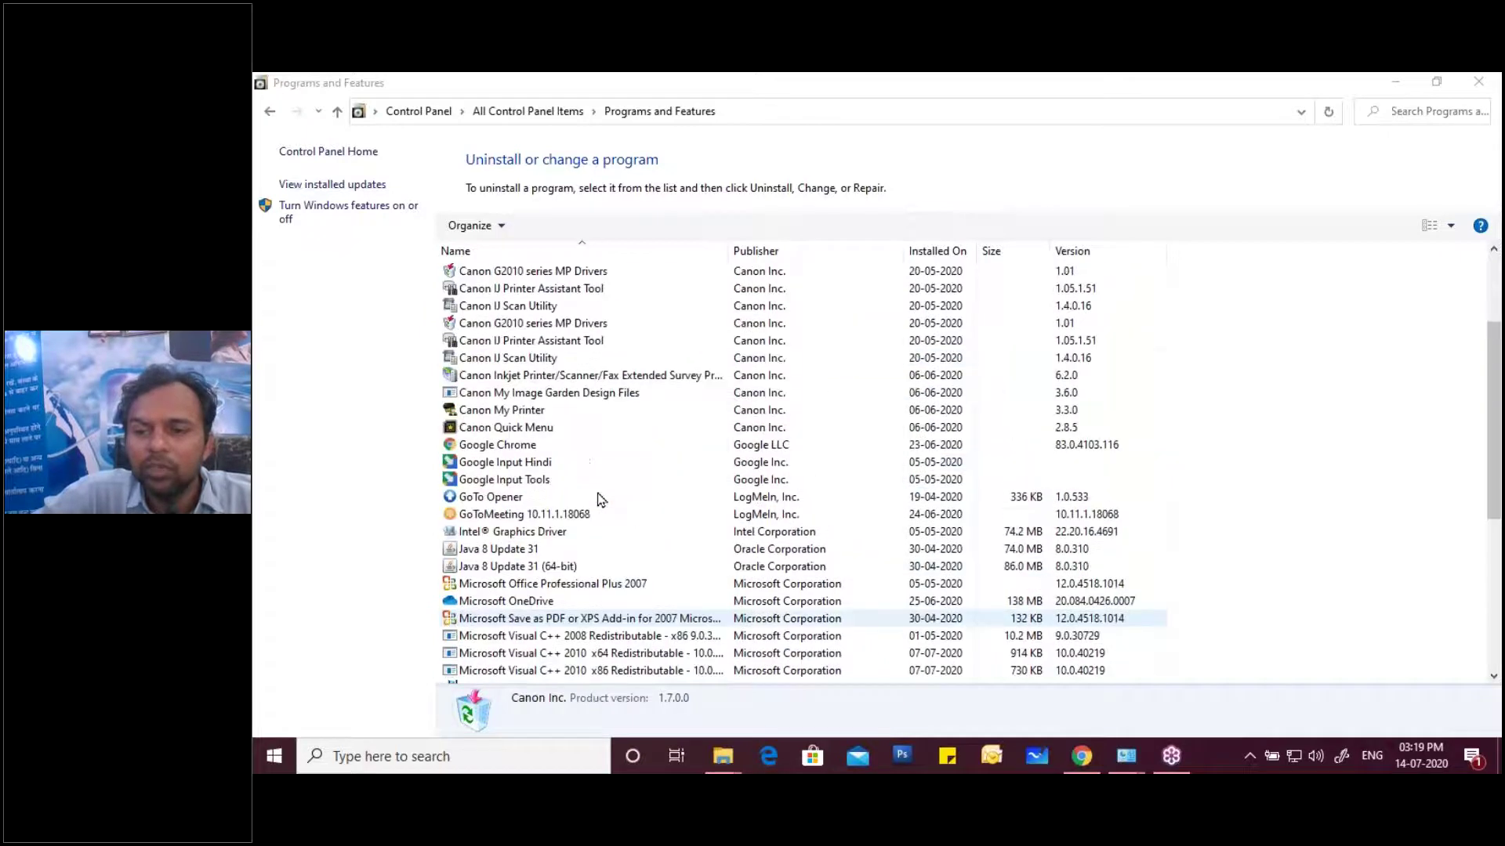
scroll(601, 499, "up", 4)
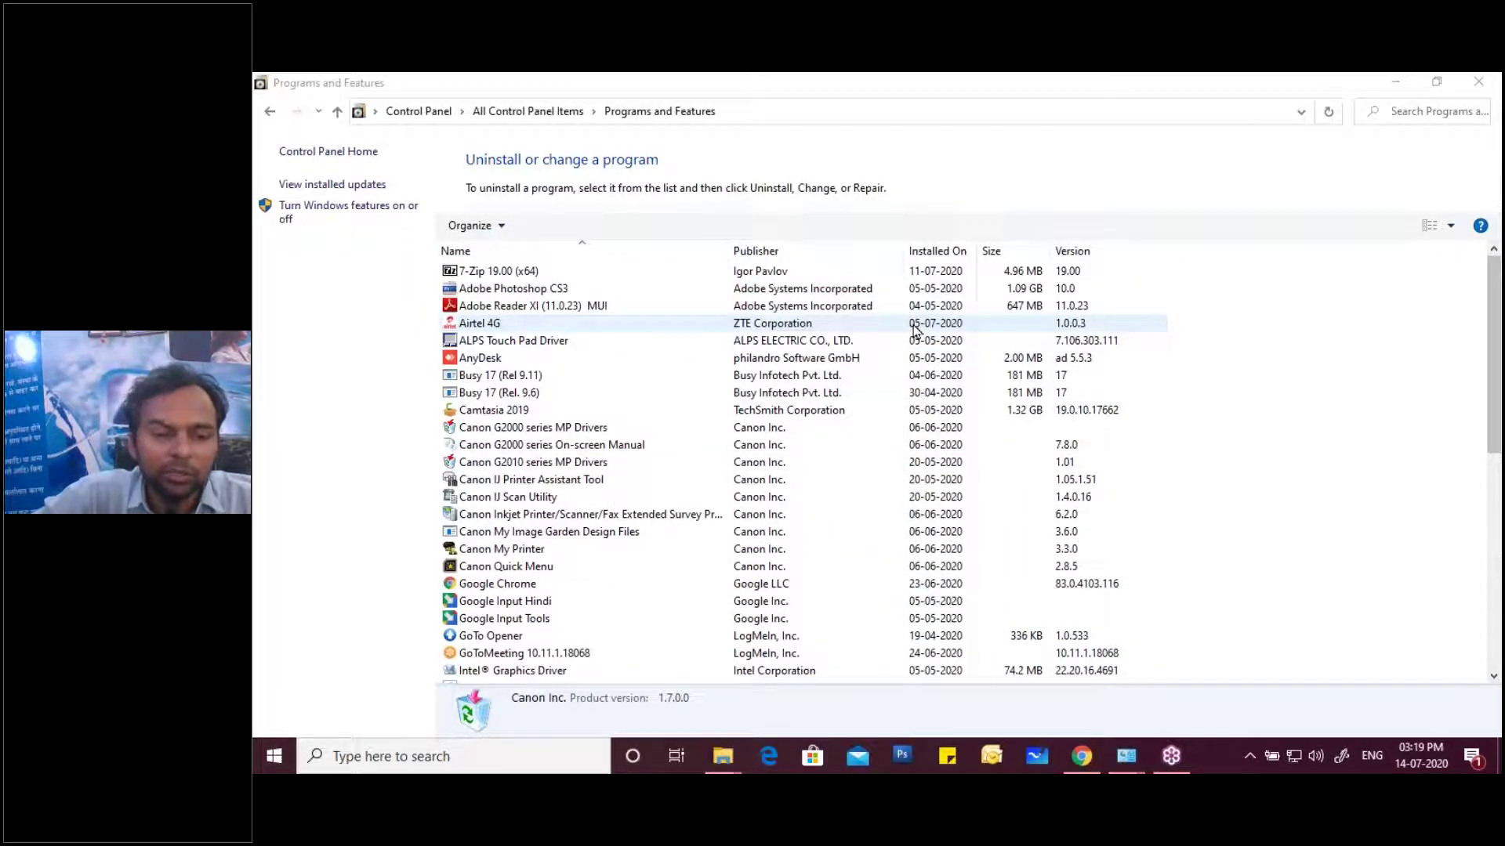
scroll(914, 331, "down", 7)
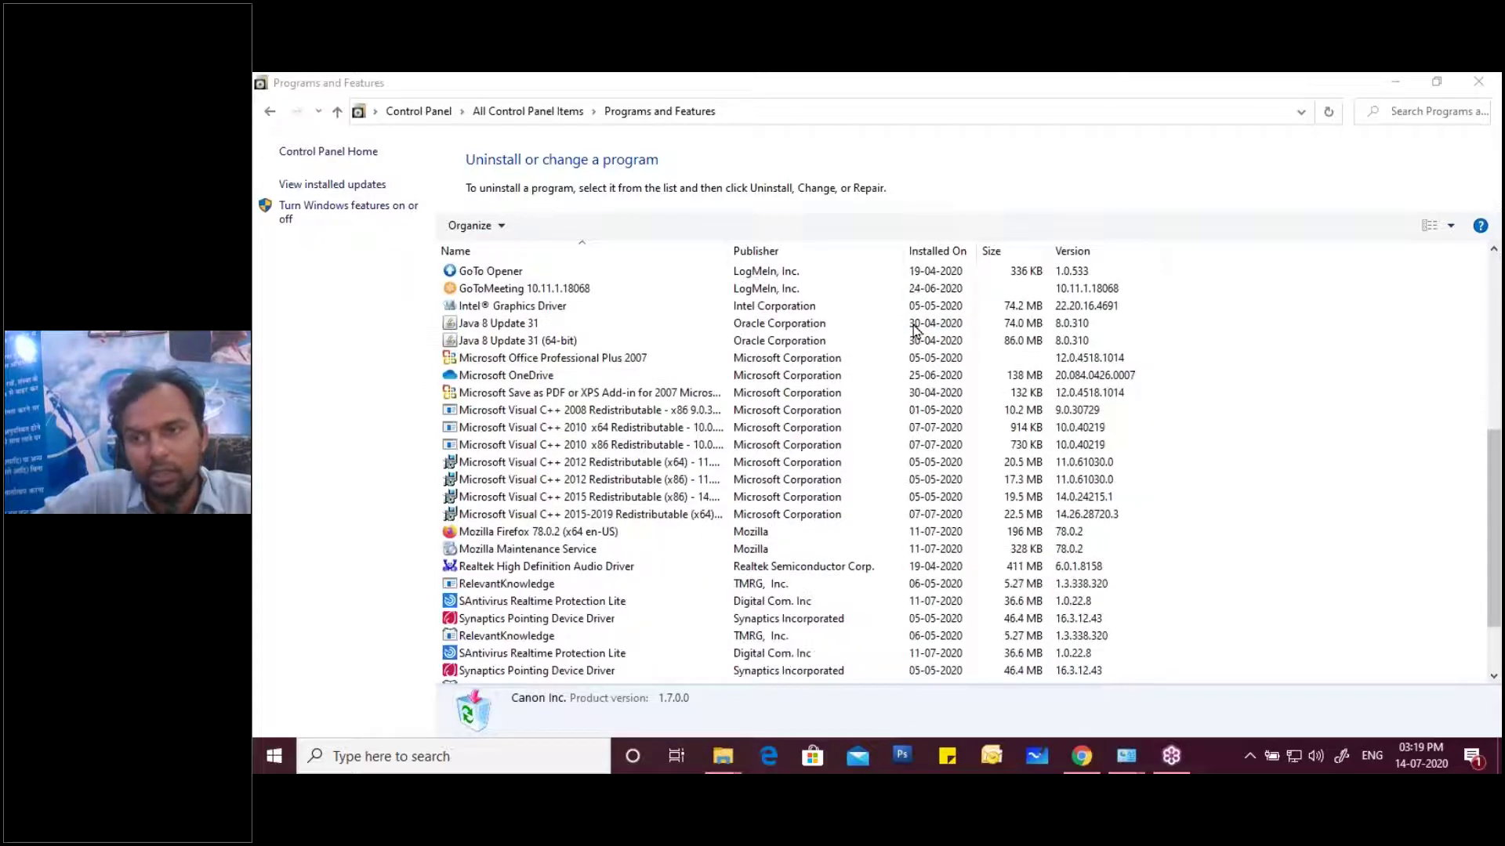
scroll(914, 331, "down", 1)
scroll(917, 274, "up", 4)
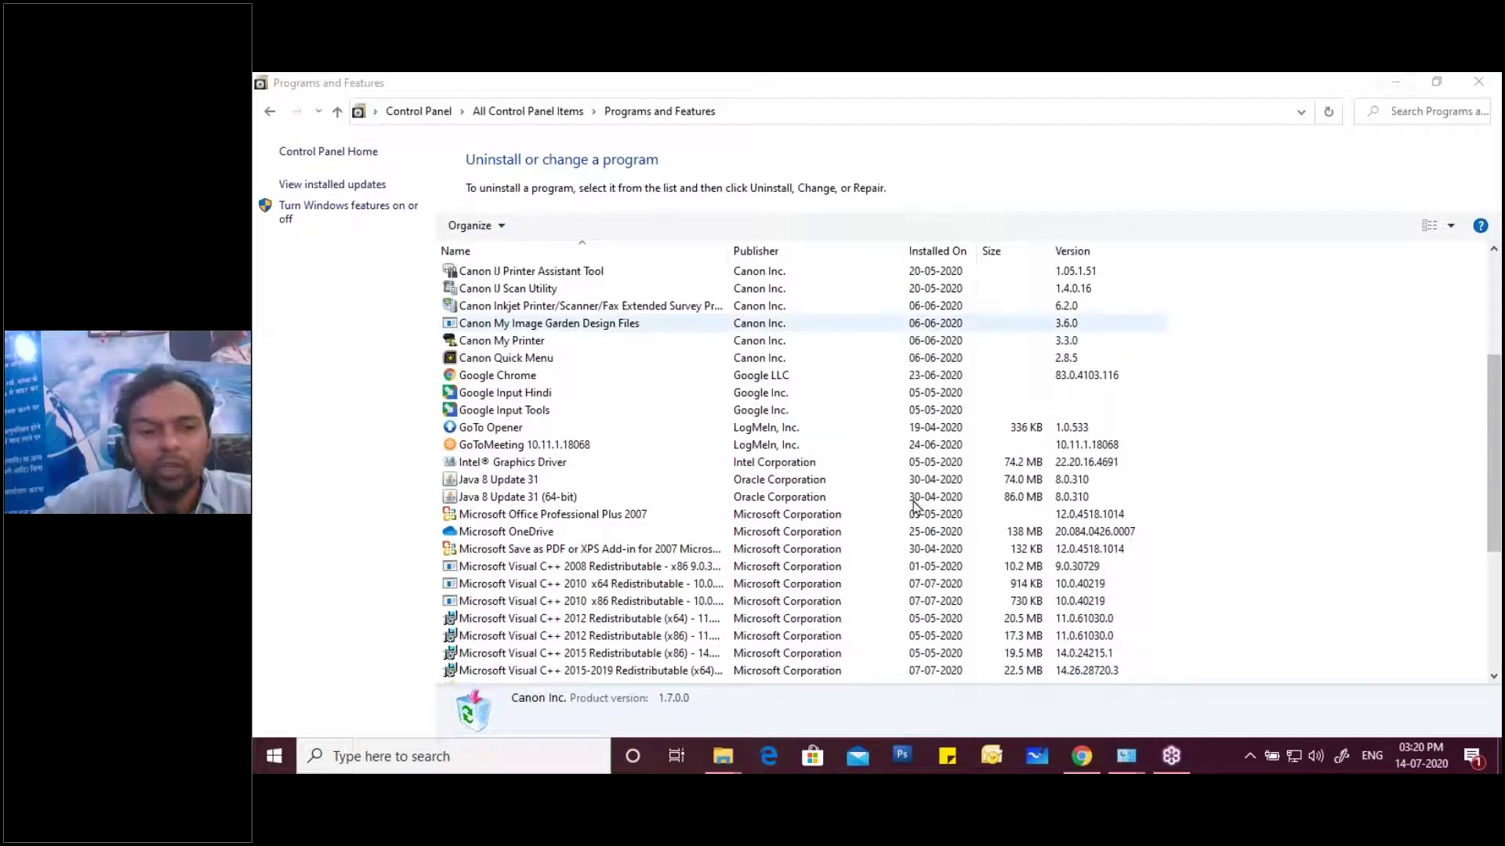
scroll(891, 487, "down", 5)
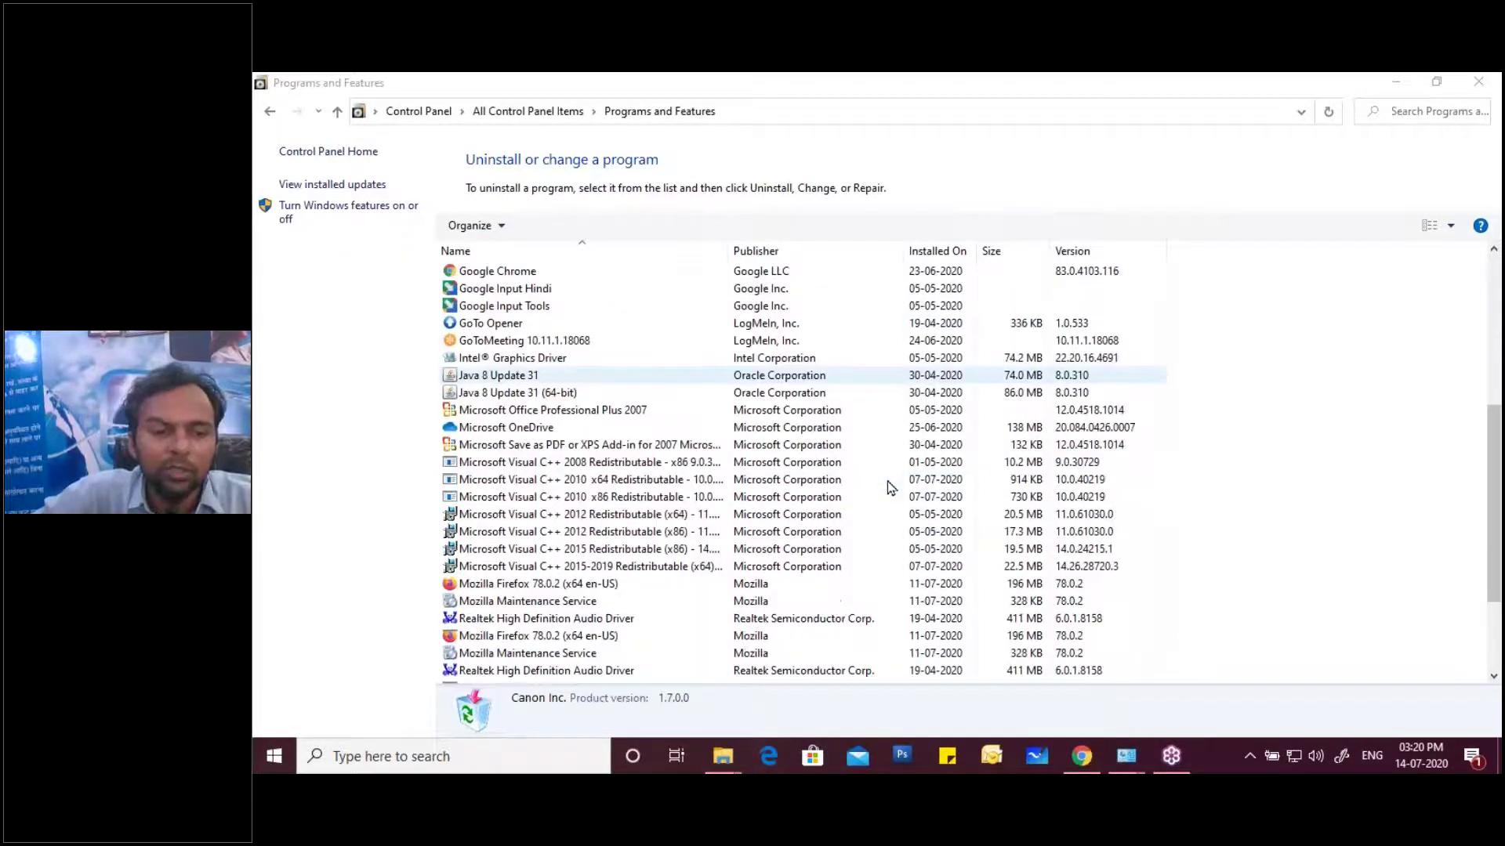
scroll(893, 483, "up", 4)
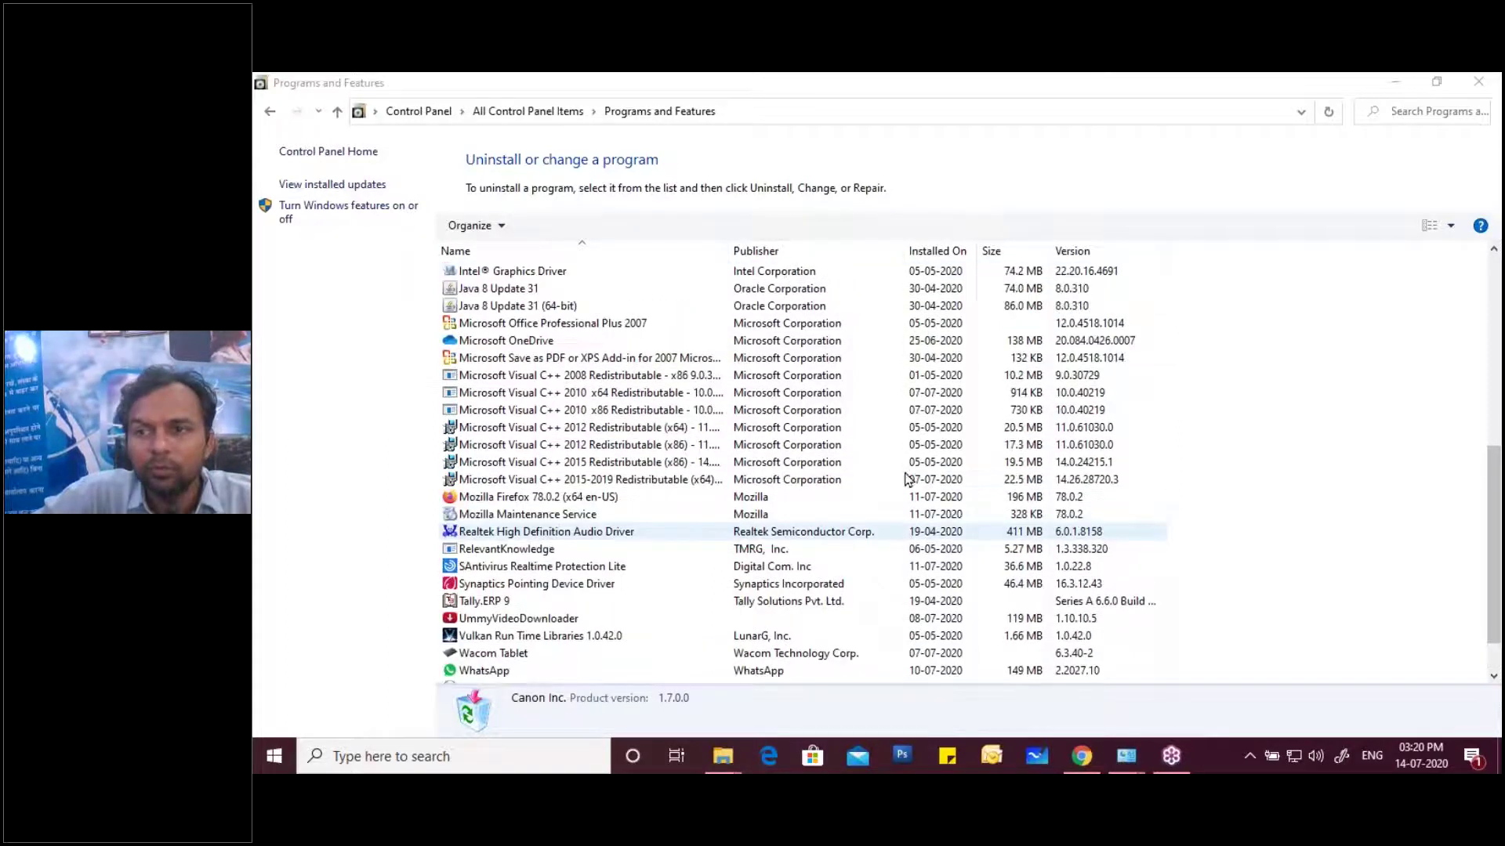
Close Programs and Features, open This PC from the desktop and select the EDUCATION (E:) drive
left_click(1479, 81)
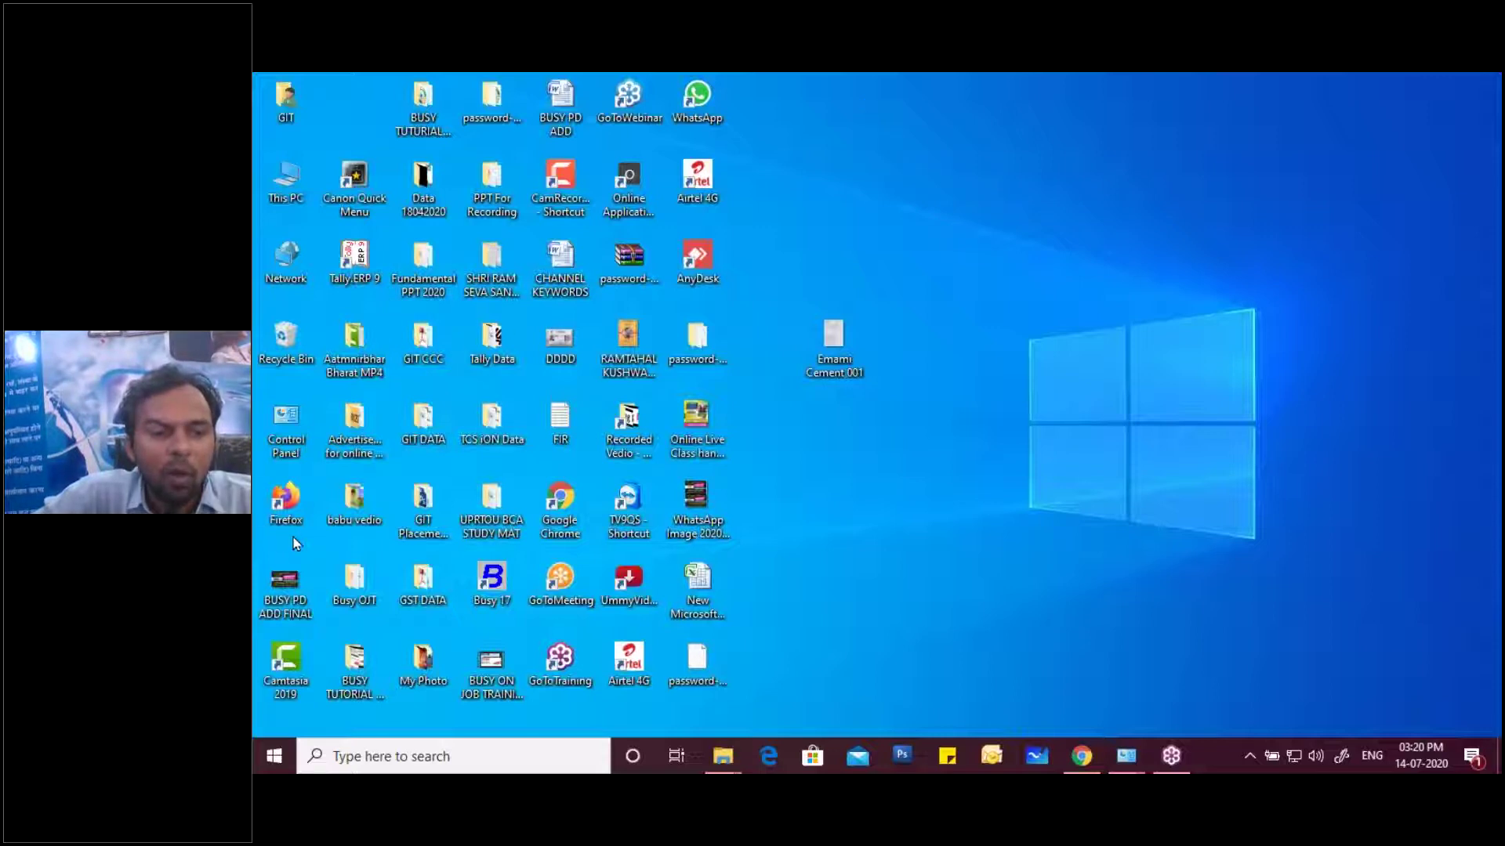
double_click(287, 177)
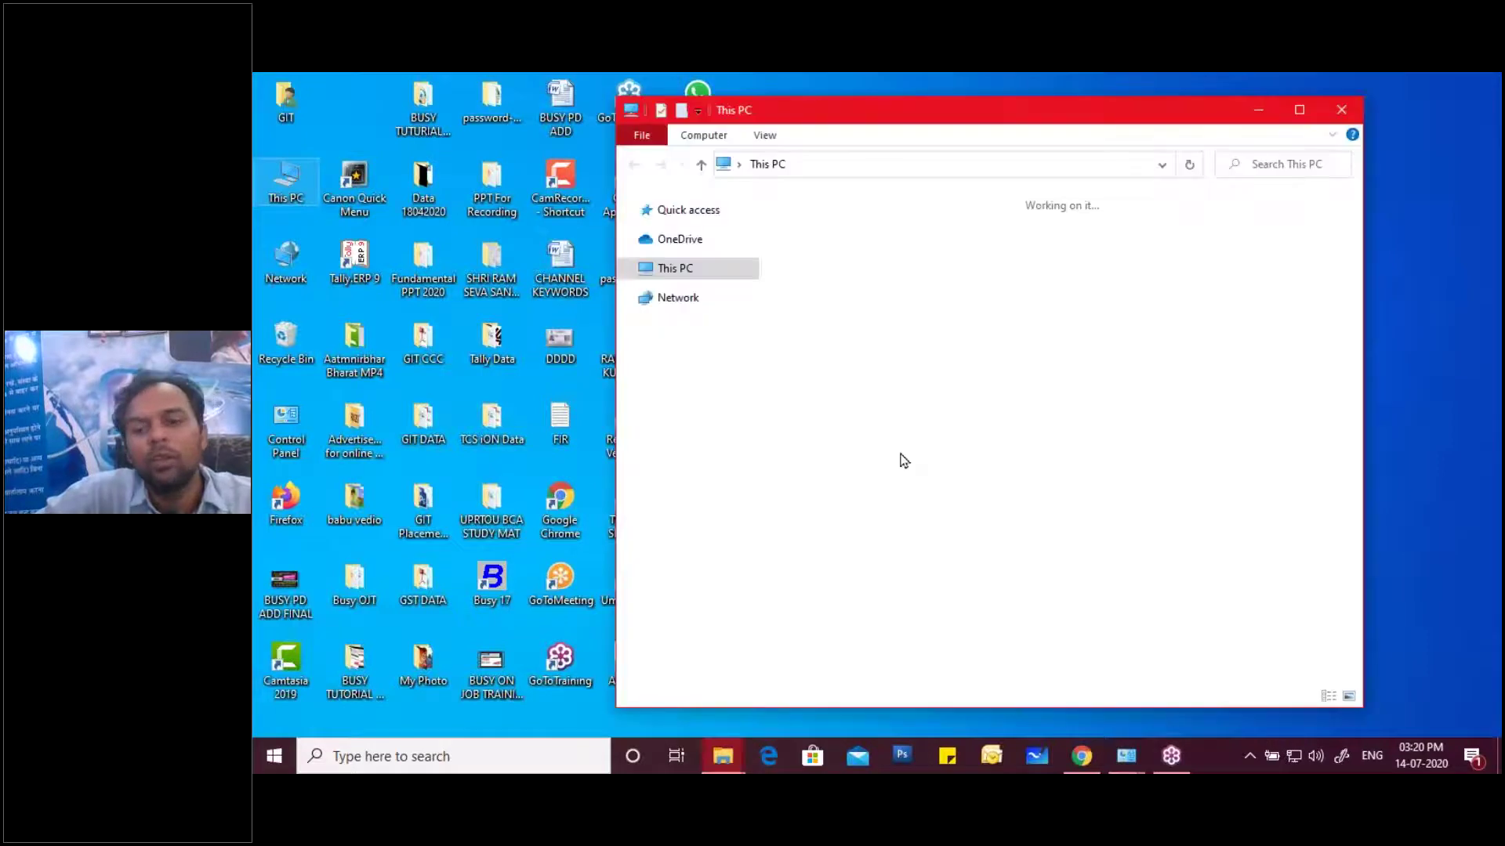
left_click(891, 530)
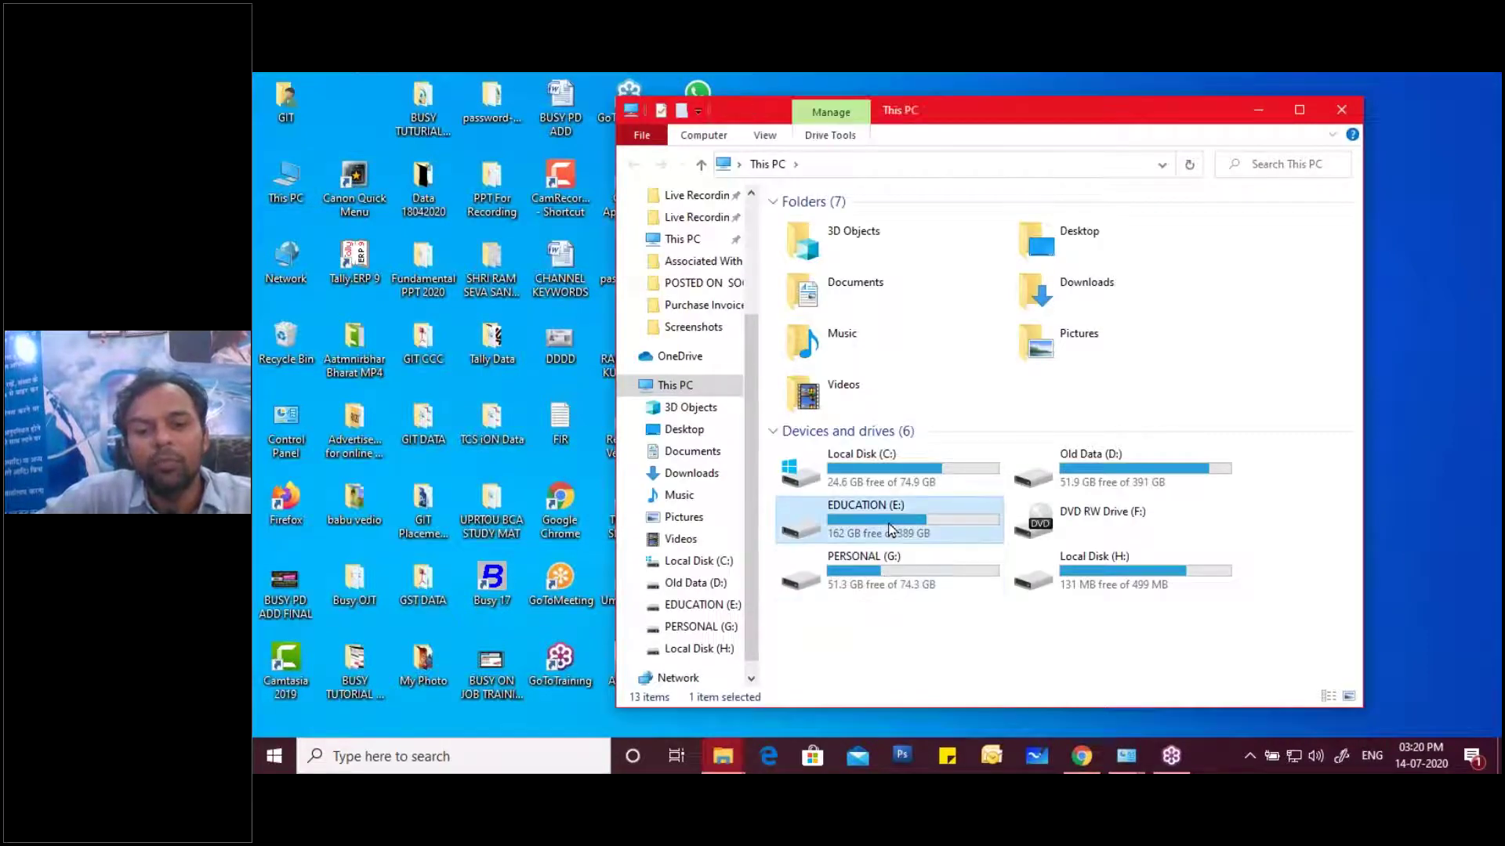
Open the EDUCATION (E:) drive and find and open its Institute Software folder
double_click(890, 531)
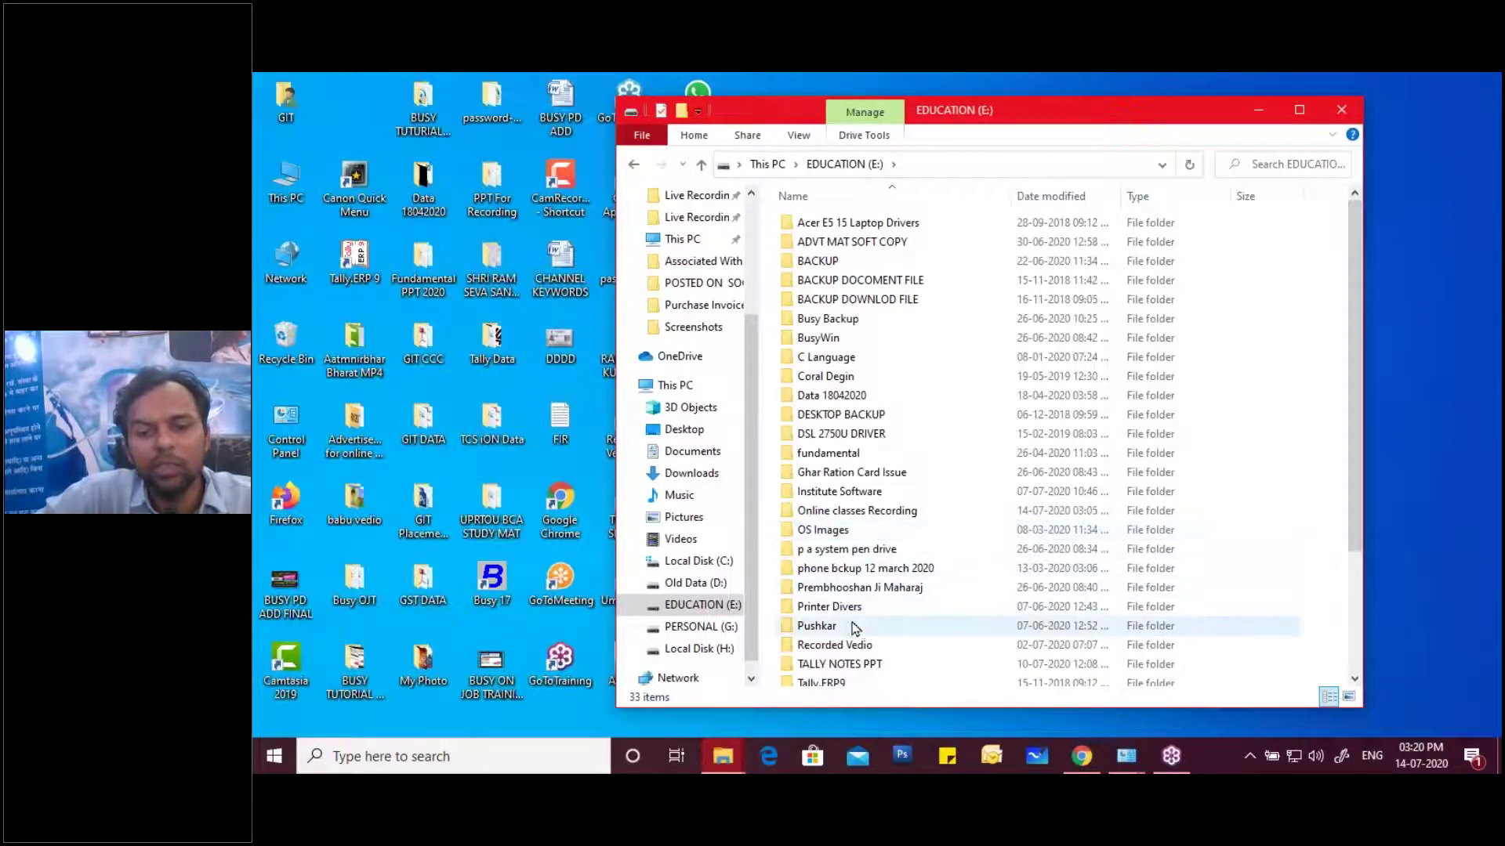
scroll(851, 625, "down", 2)
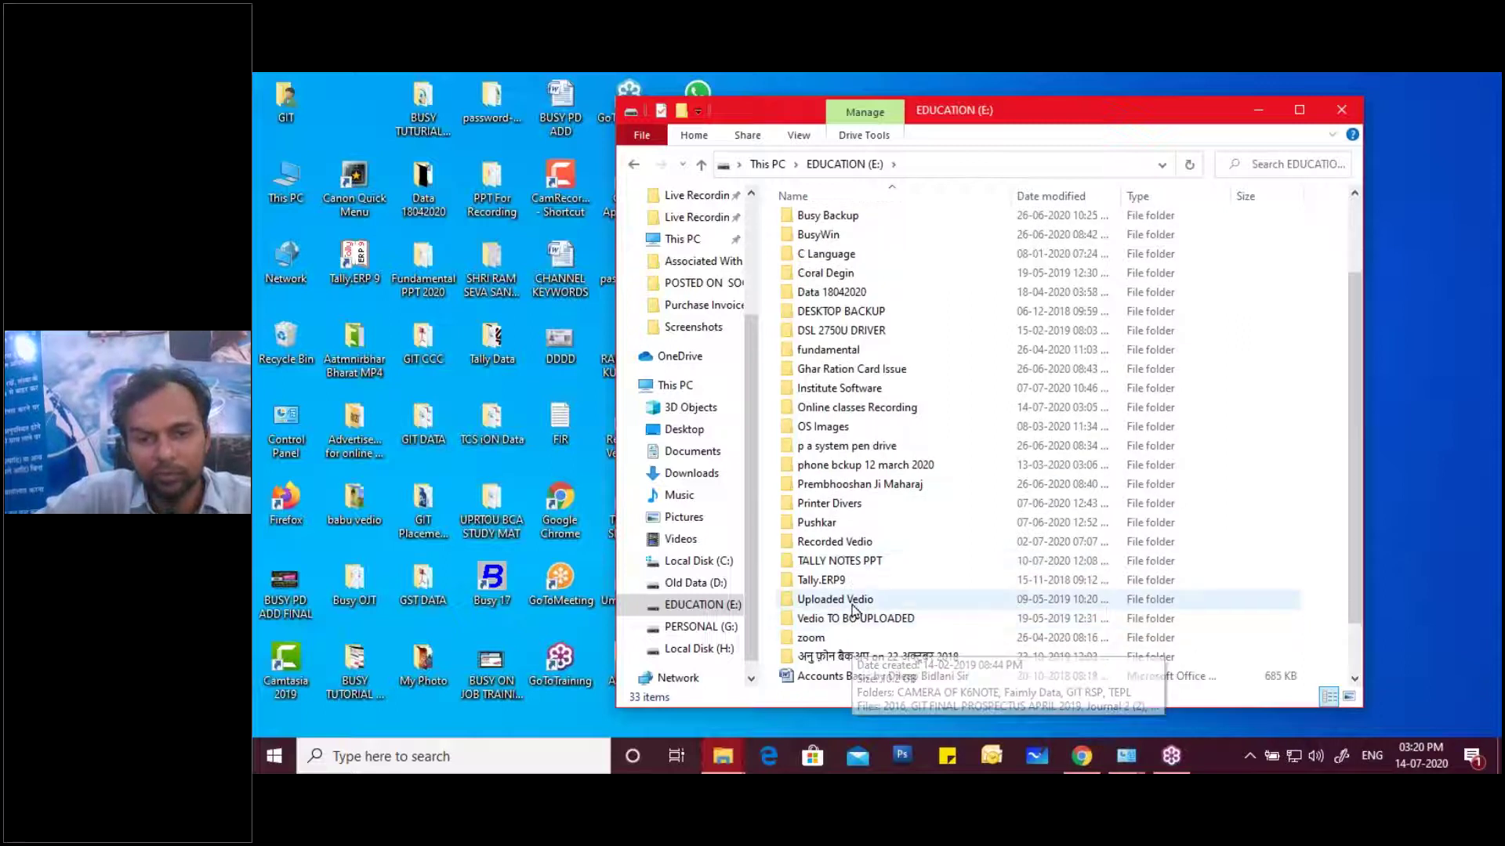
scroll(852, 549, "up", 2)
double_click(838, 486)
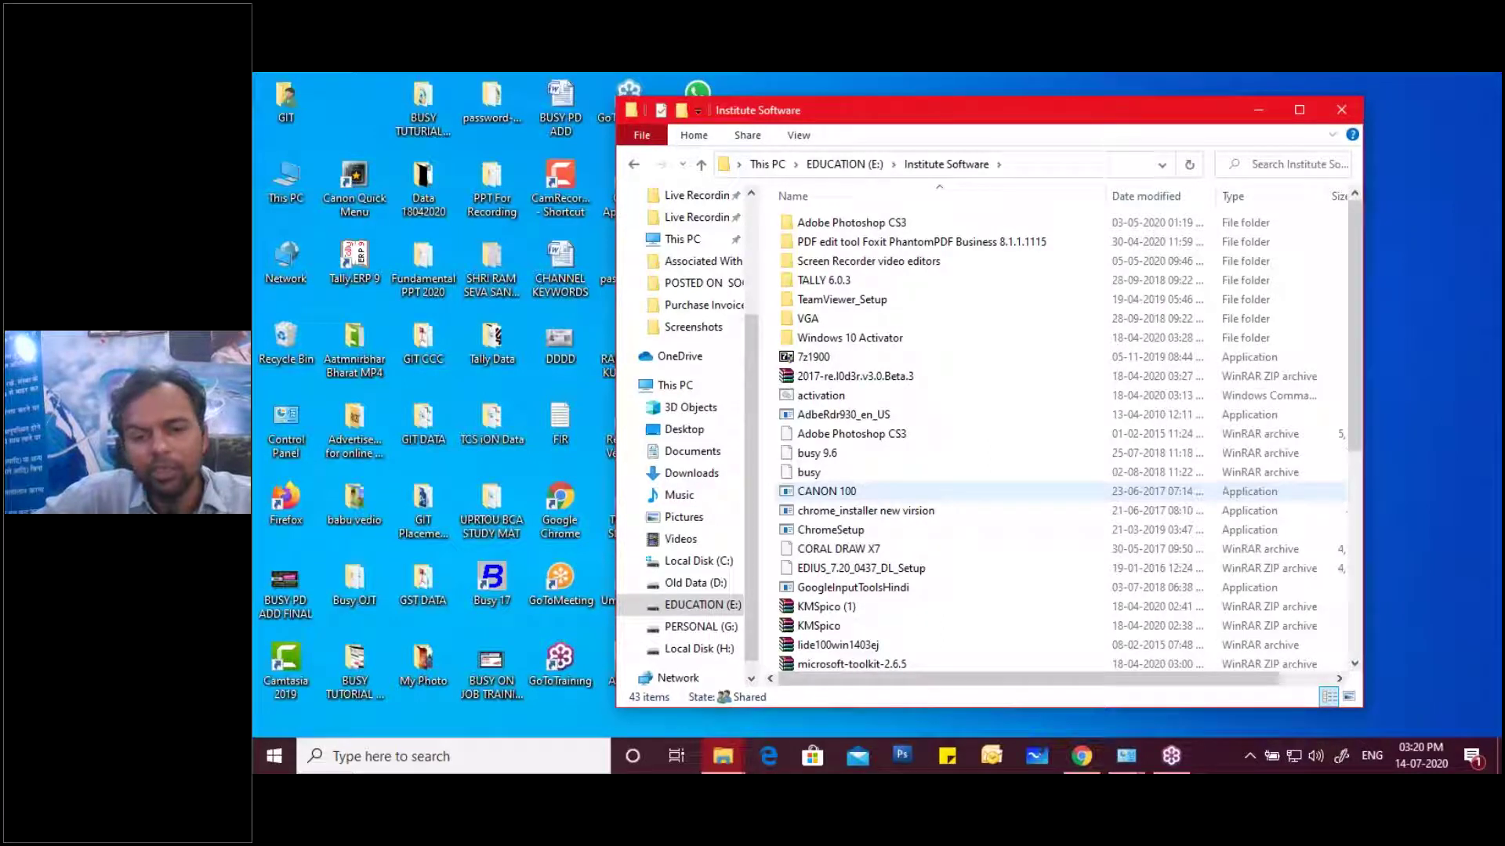
Find and open the TALLY 6.0.3 folder within Institute Software and launch the TALLY 6.0.3 setup application
scroll(862, 489, "down", 2)
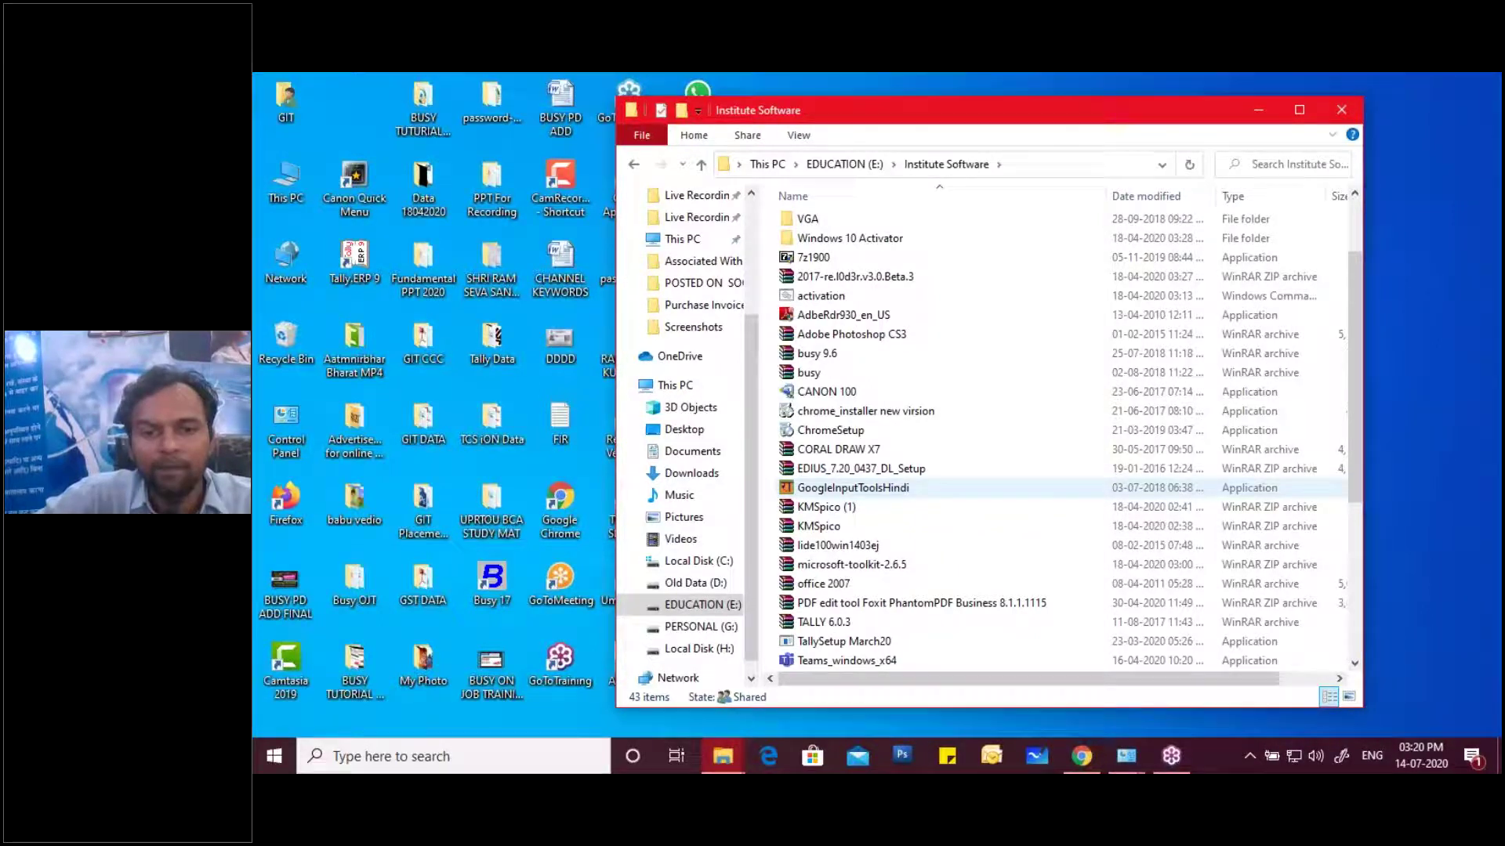
scroll(862, 489, "up", 2)
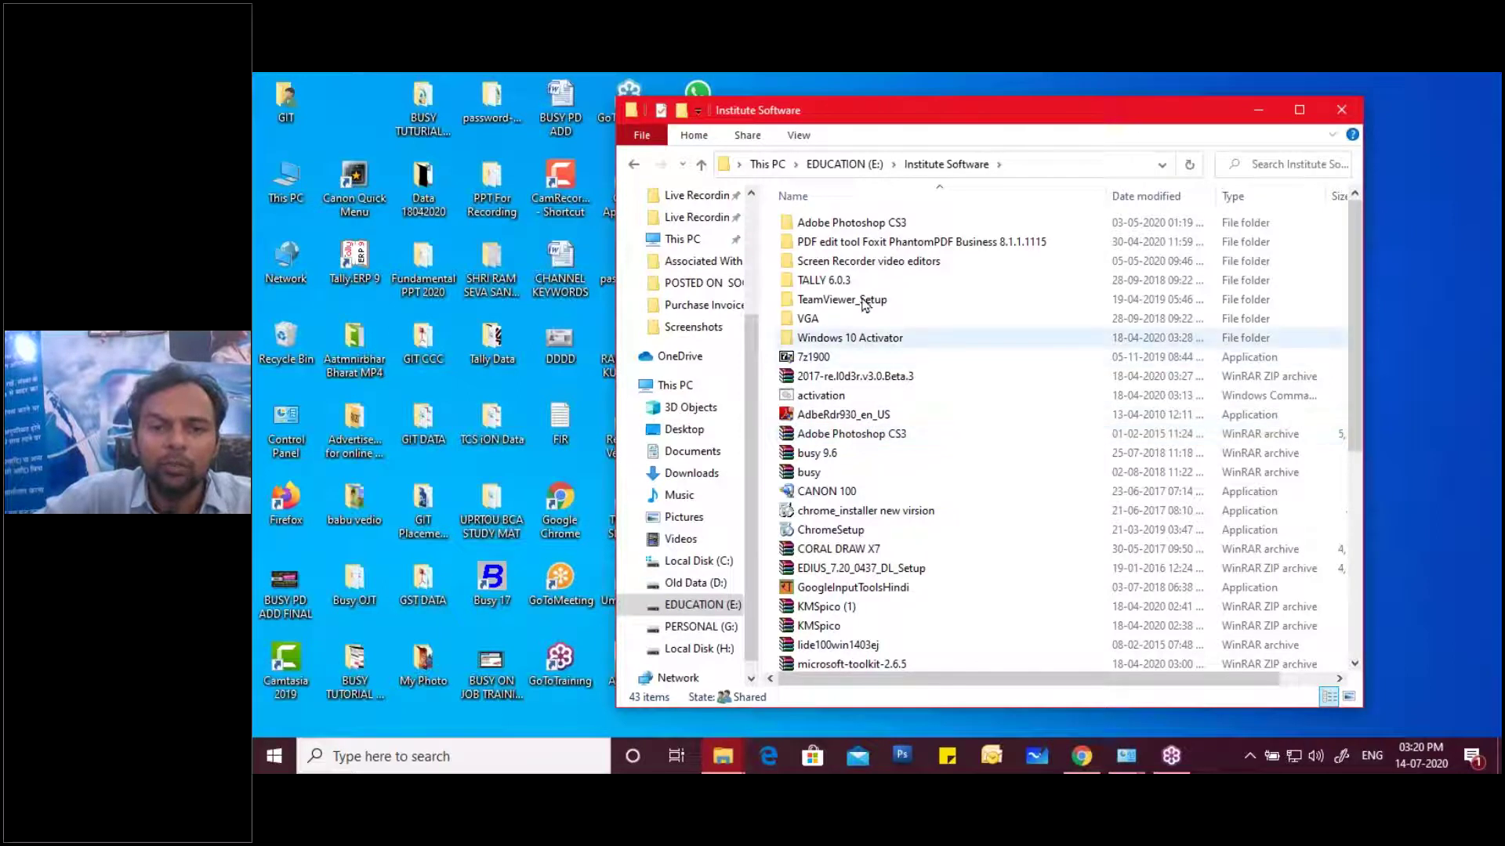
double_click(839, 281)
left_click(833, 225)
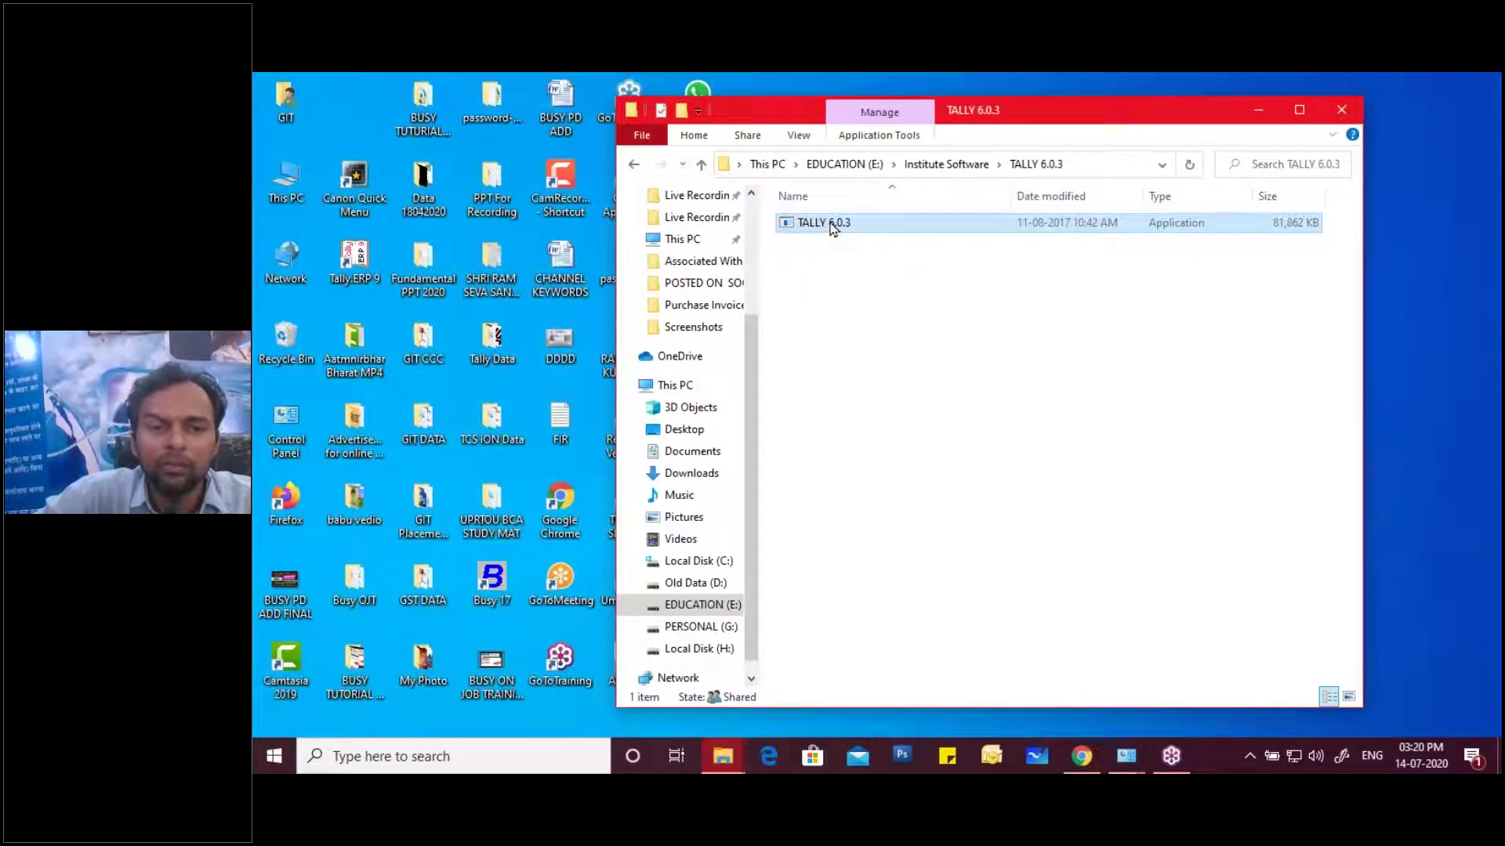
double_click(832, 225)
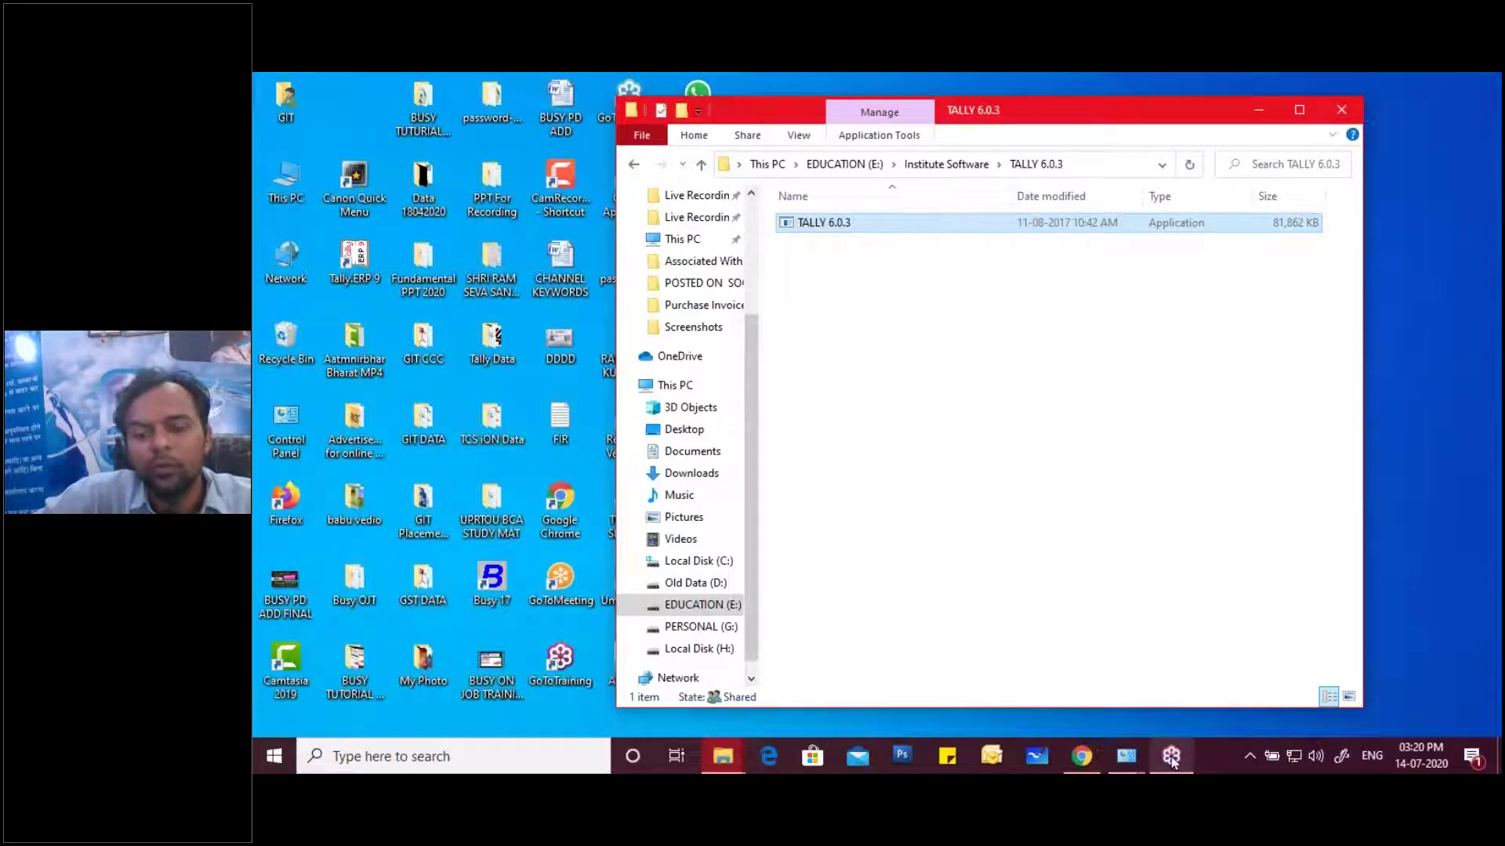
right_click(1037, 79)
left_click(1083, 132)
right_click(1067, 79)
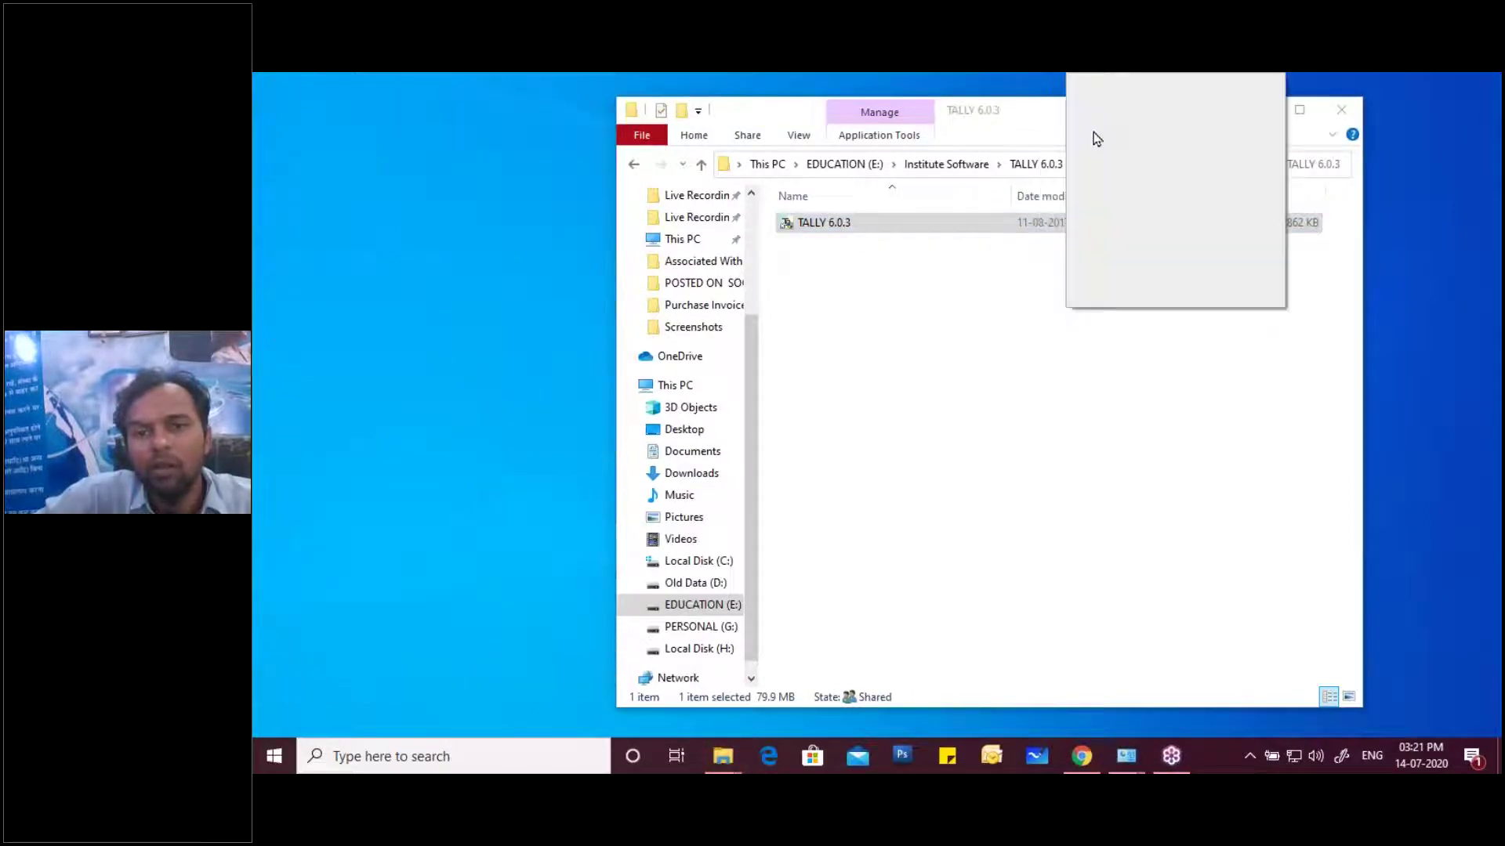
left_click(1096, 134)
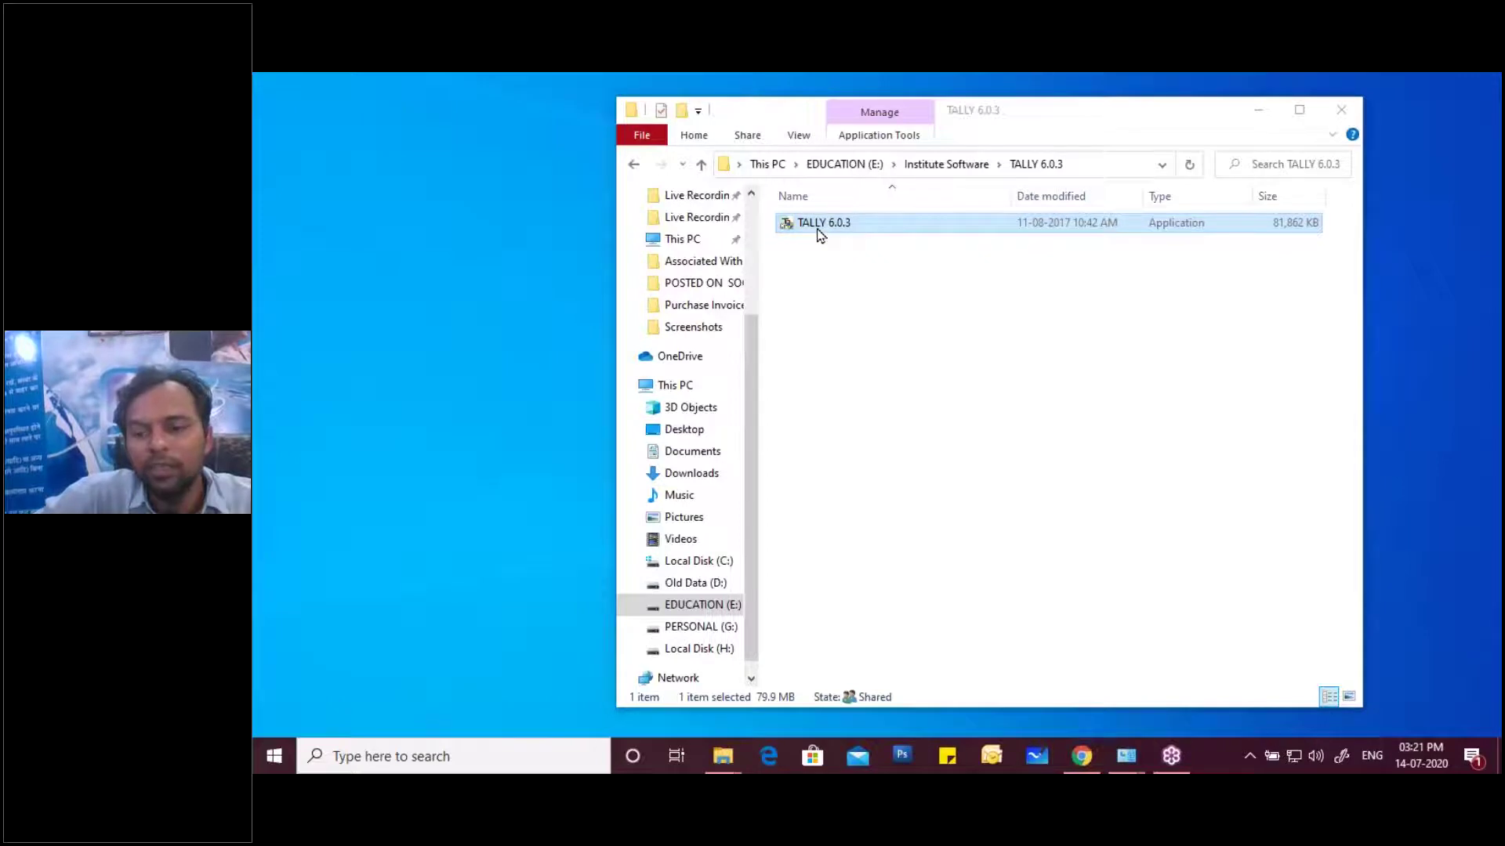
Launch the TALLY 6.0.3 setup application again and move its folder window lower on the desktop
right_click(819, 236)
left_click(867, 265)
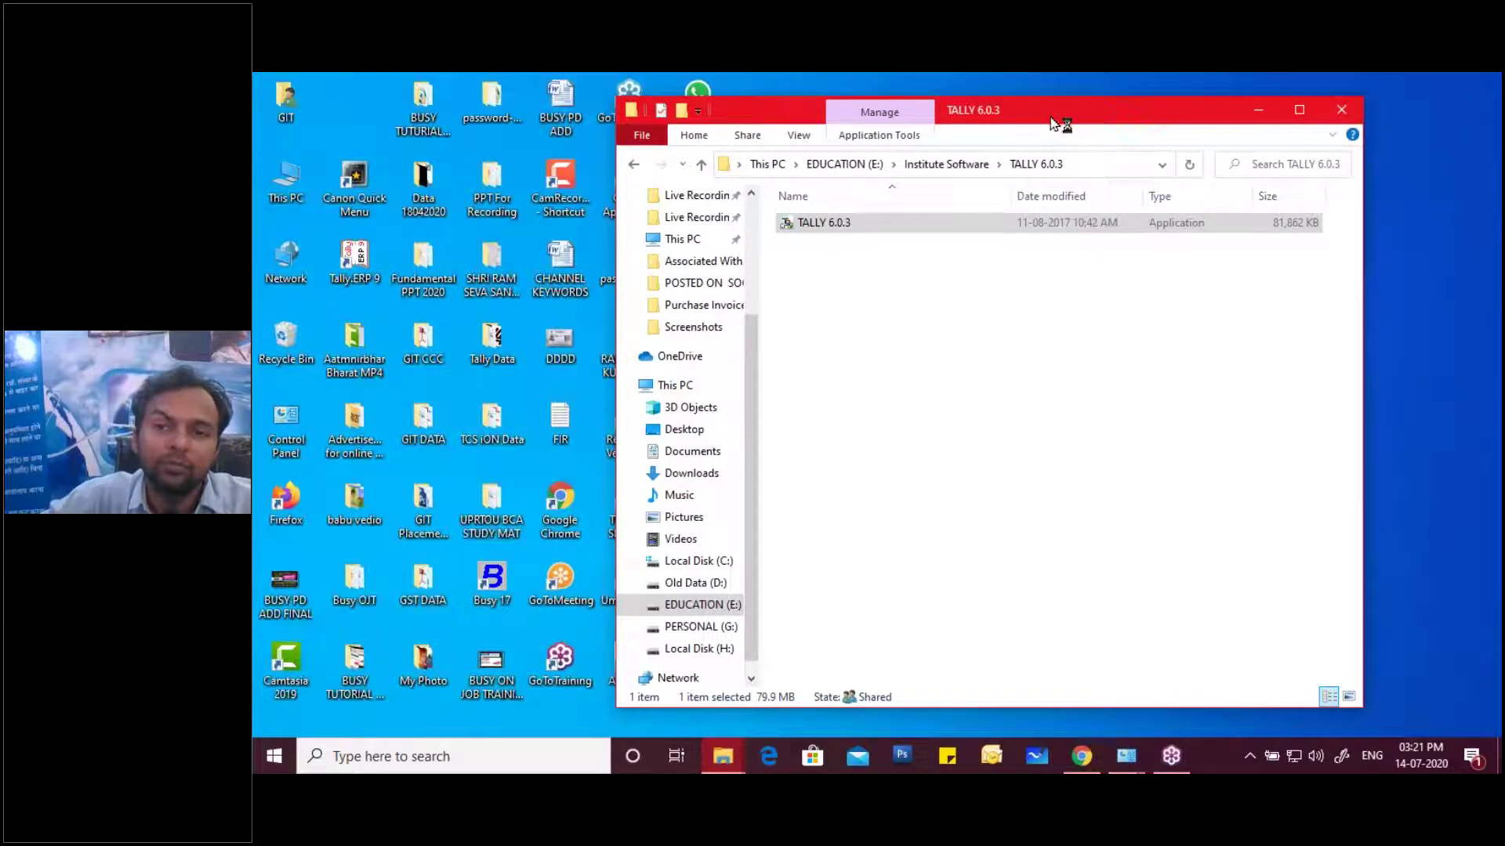
left_click_drag(1054, 122, 1002, 212)
right_click(950, 84)
left_click(981, 139)
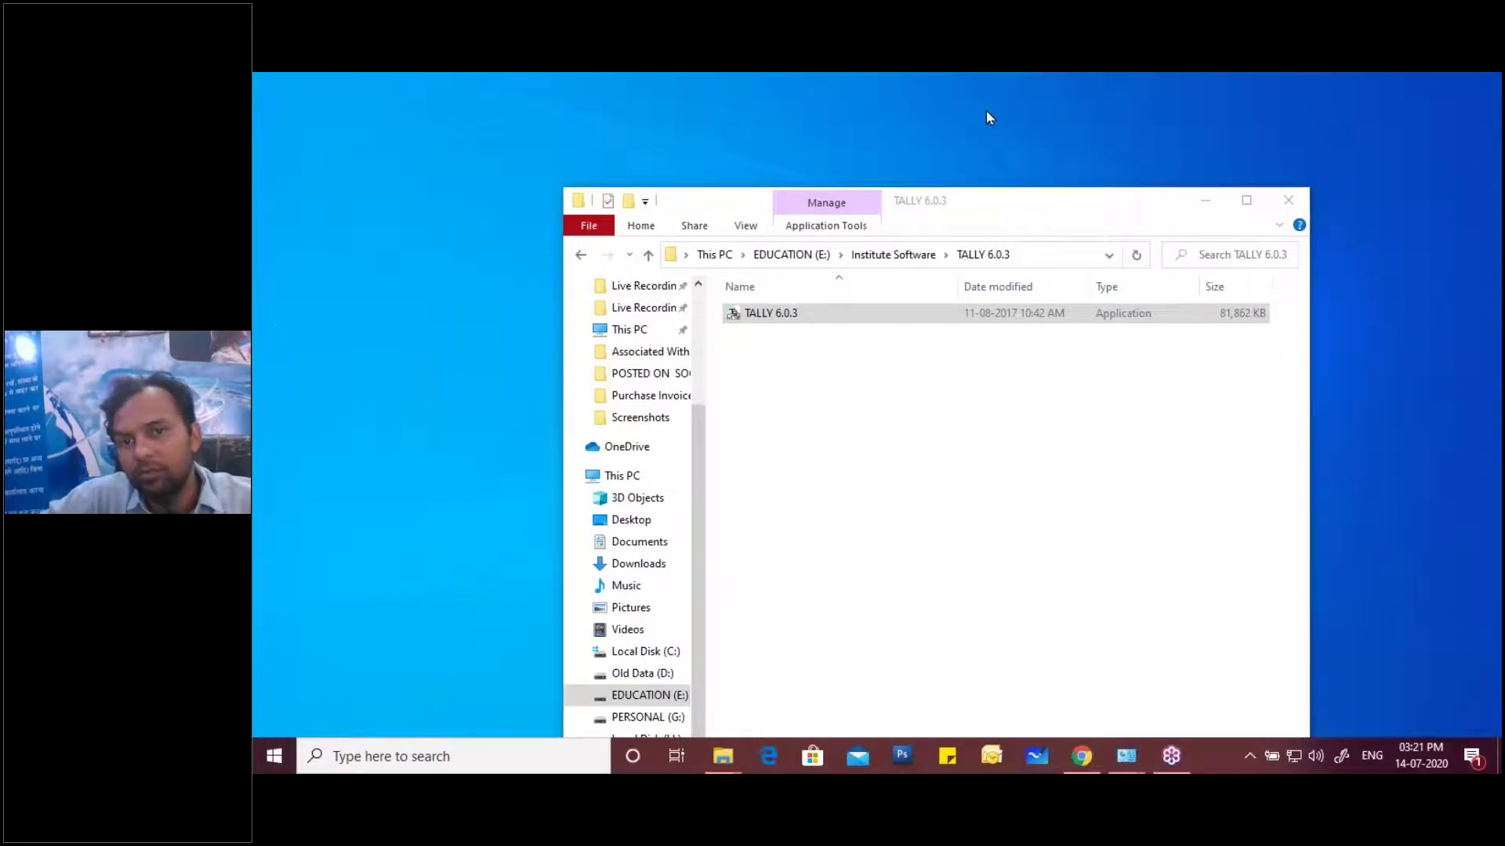
right_click(986, 111)
left_click(1019, 162)
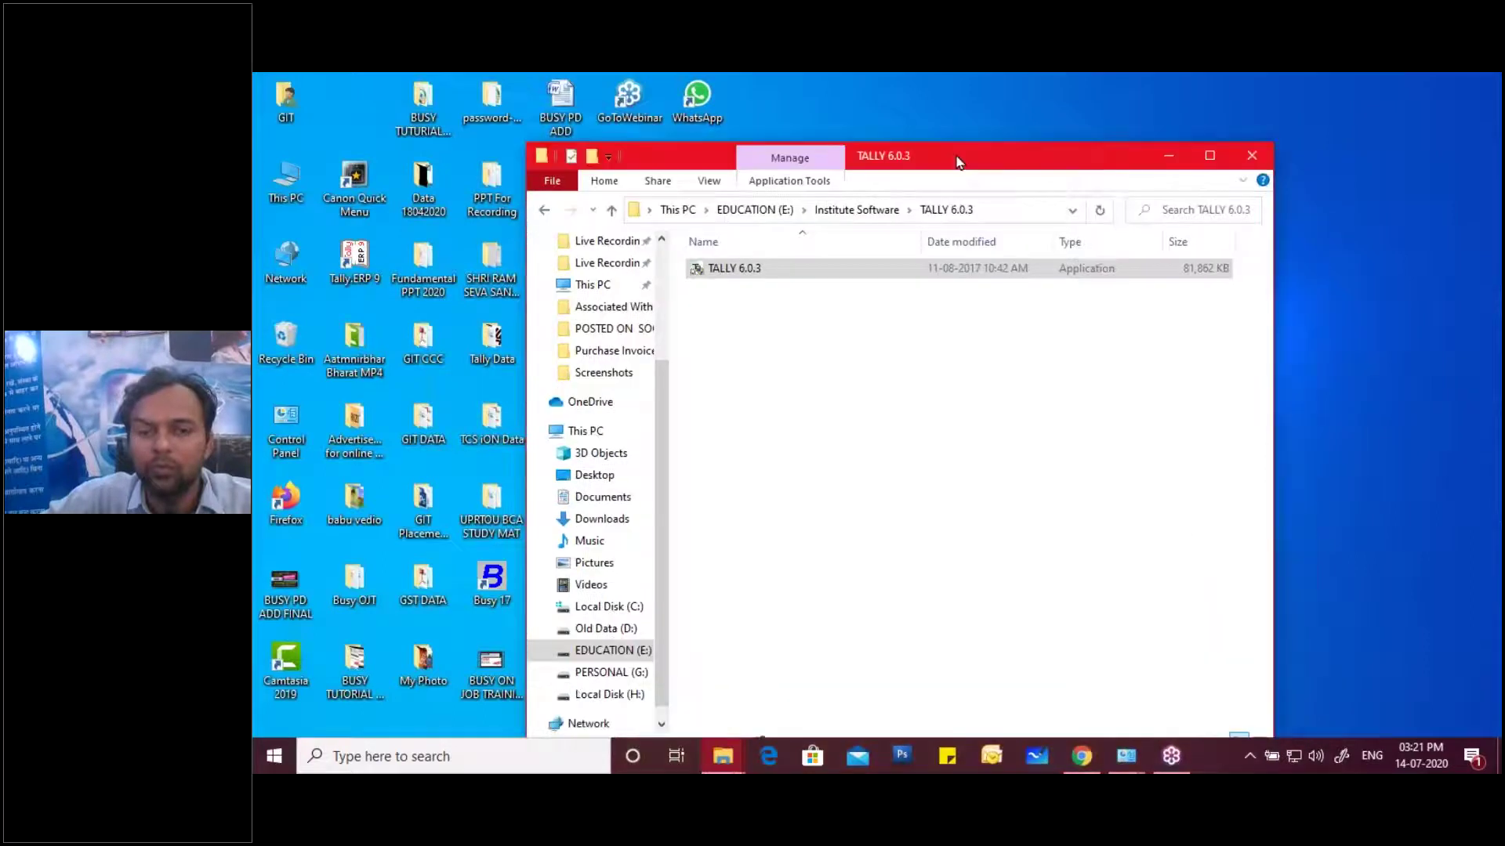
right_click(948, 86)
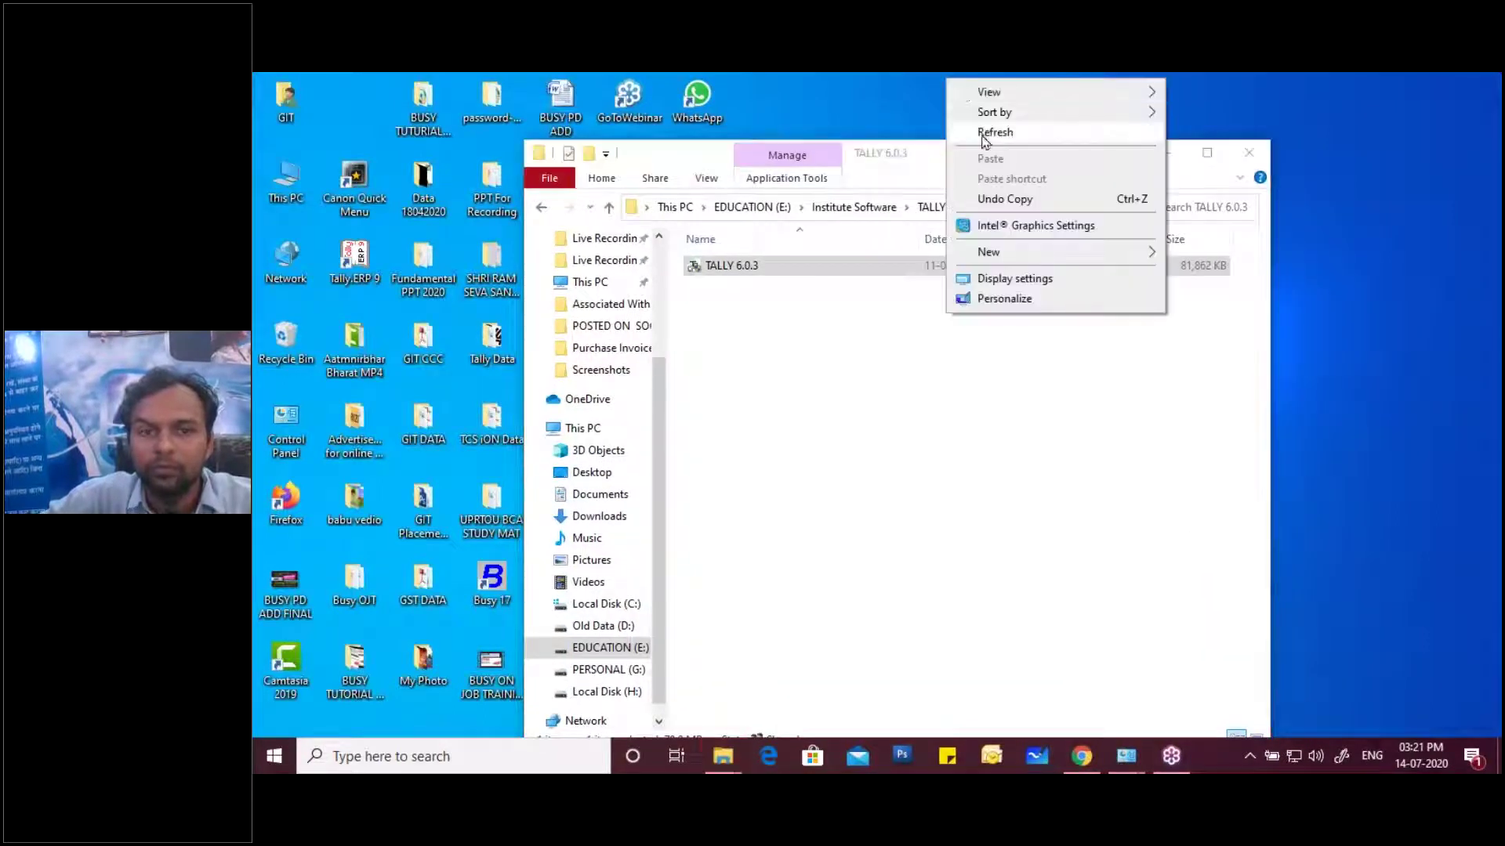
left_click(981, 132)
right_click(963, 85)
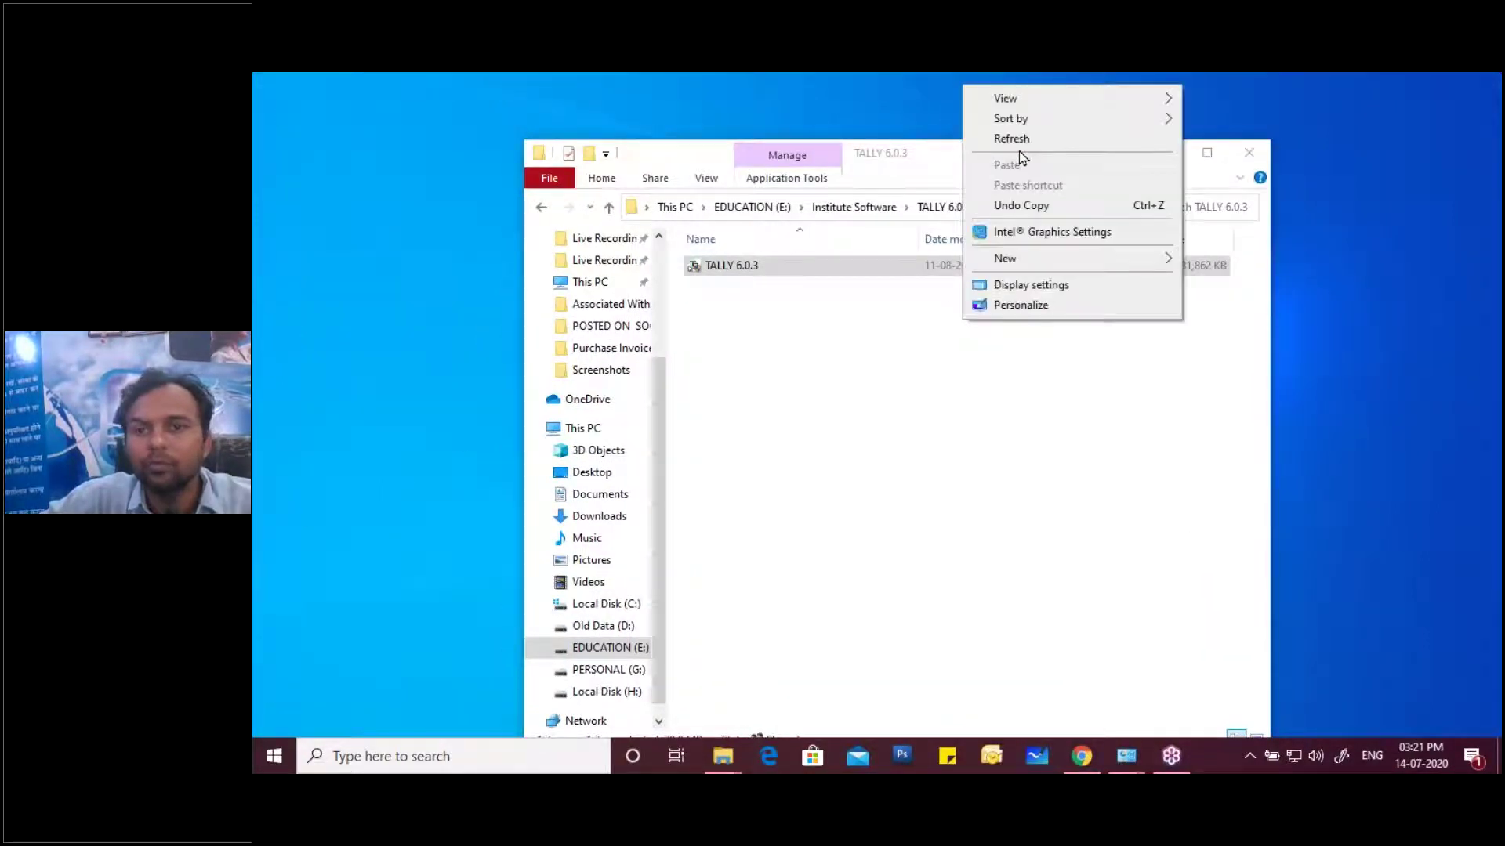
left_click(1018, 133)
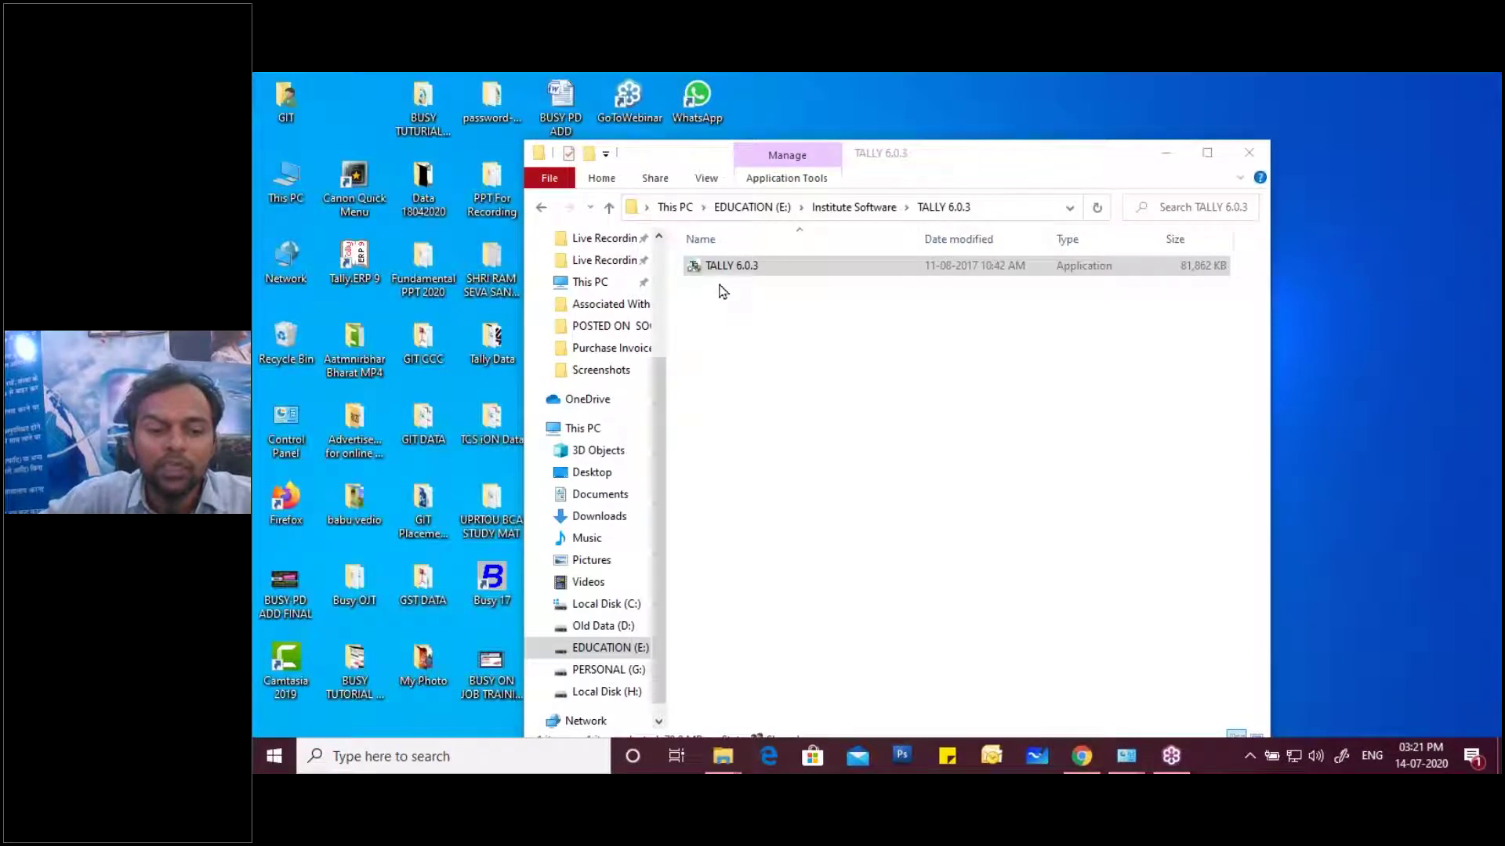
Launch TALLY 6.0.3 once more from its folder, move the folder window aside and close it
left_click(721, 271)
double_click(721, 268)
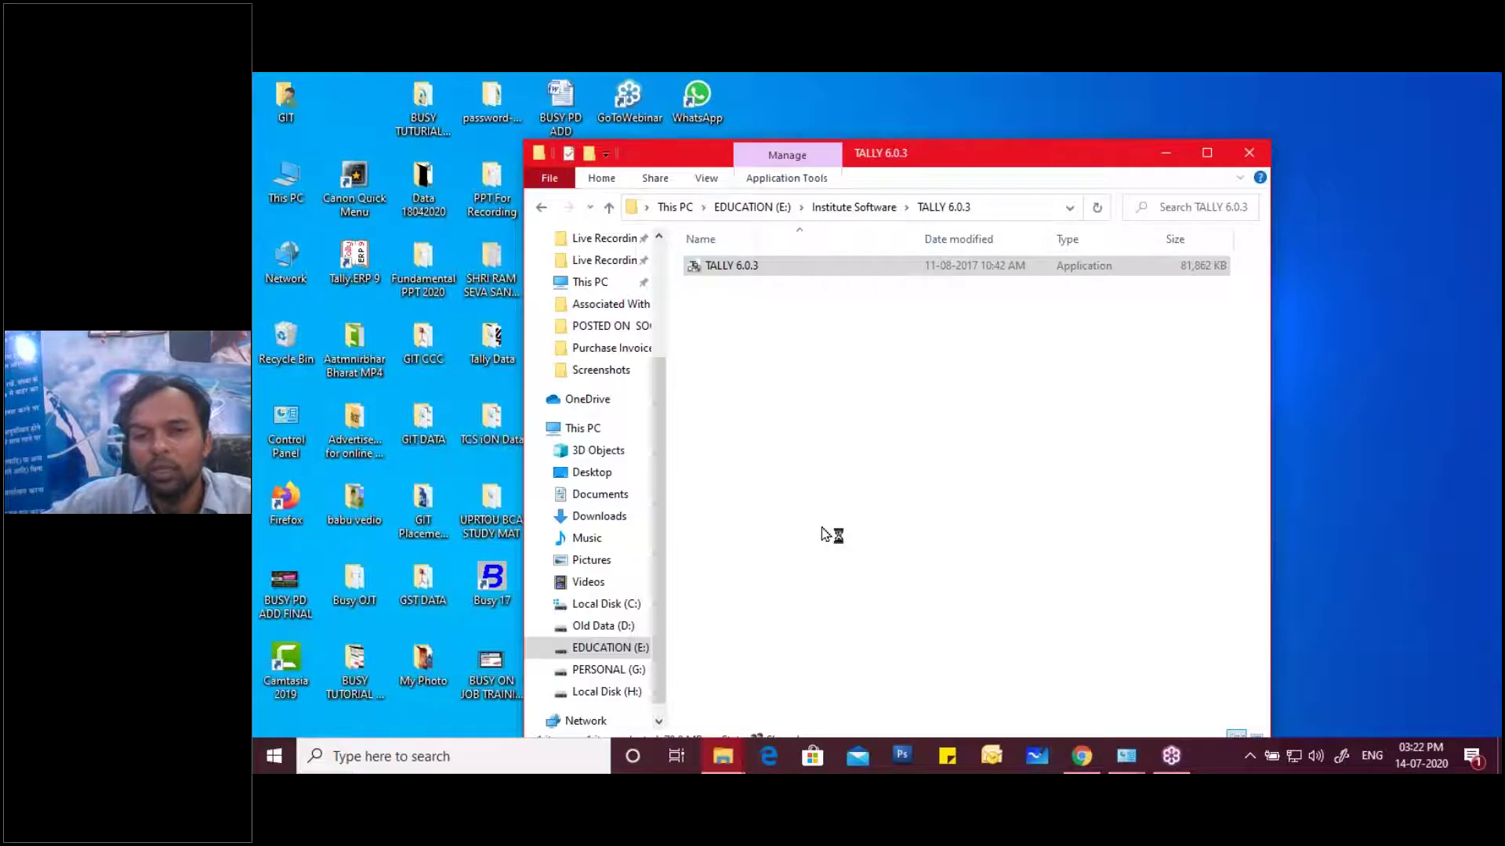
left_click_drag(1022, 170, 898, 204)
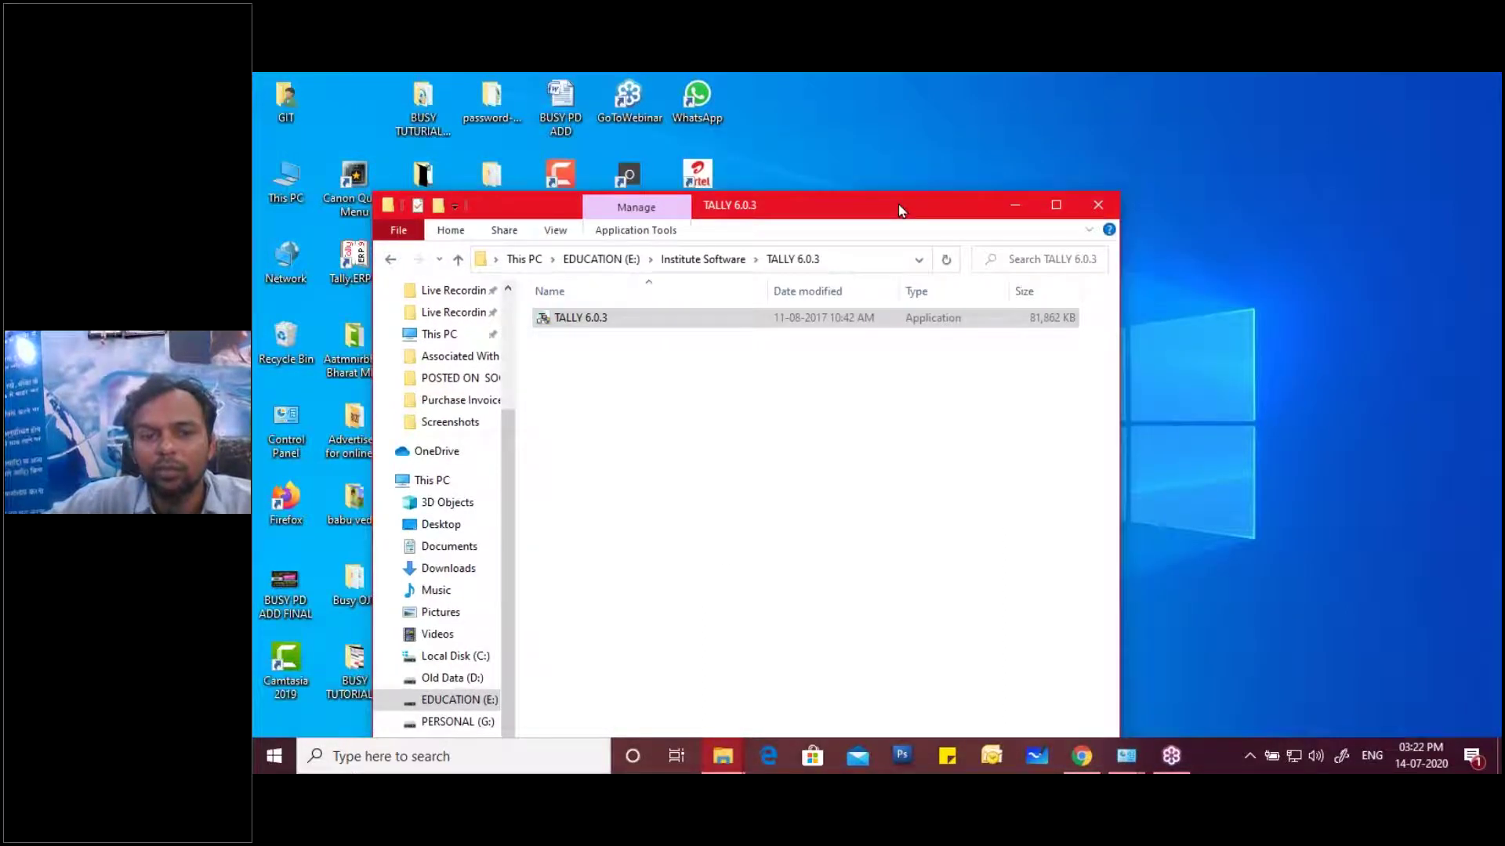
left_click(1075, 207)
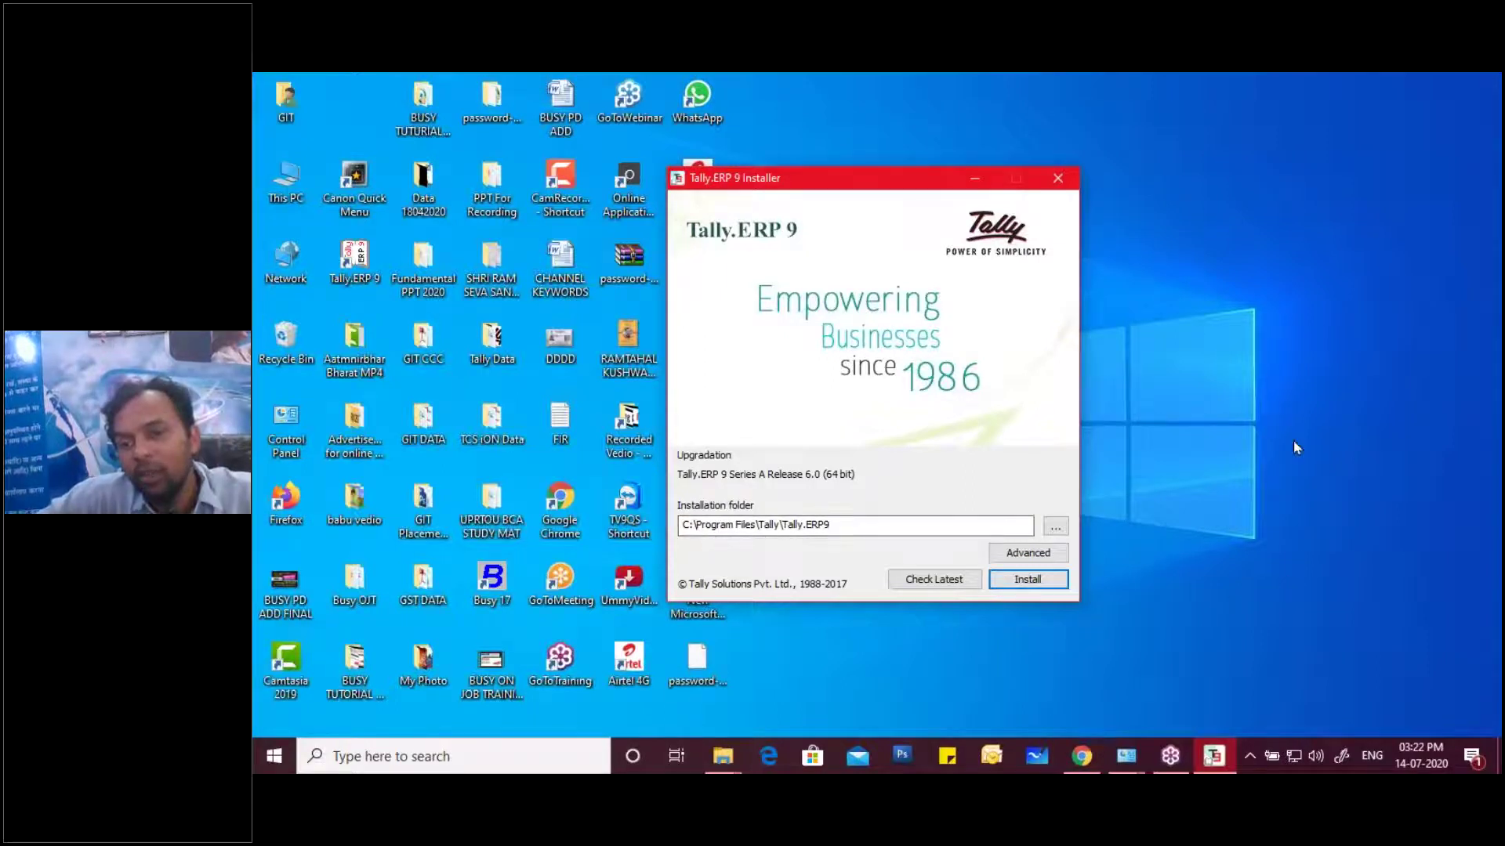
Circle the installation folder path in the Tally.ERP 9 Installer in red and add tick marks along it
left_click(1262, 390)
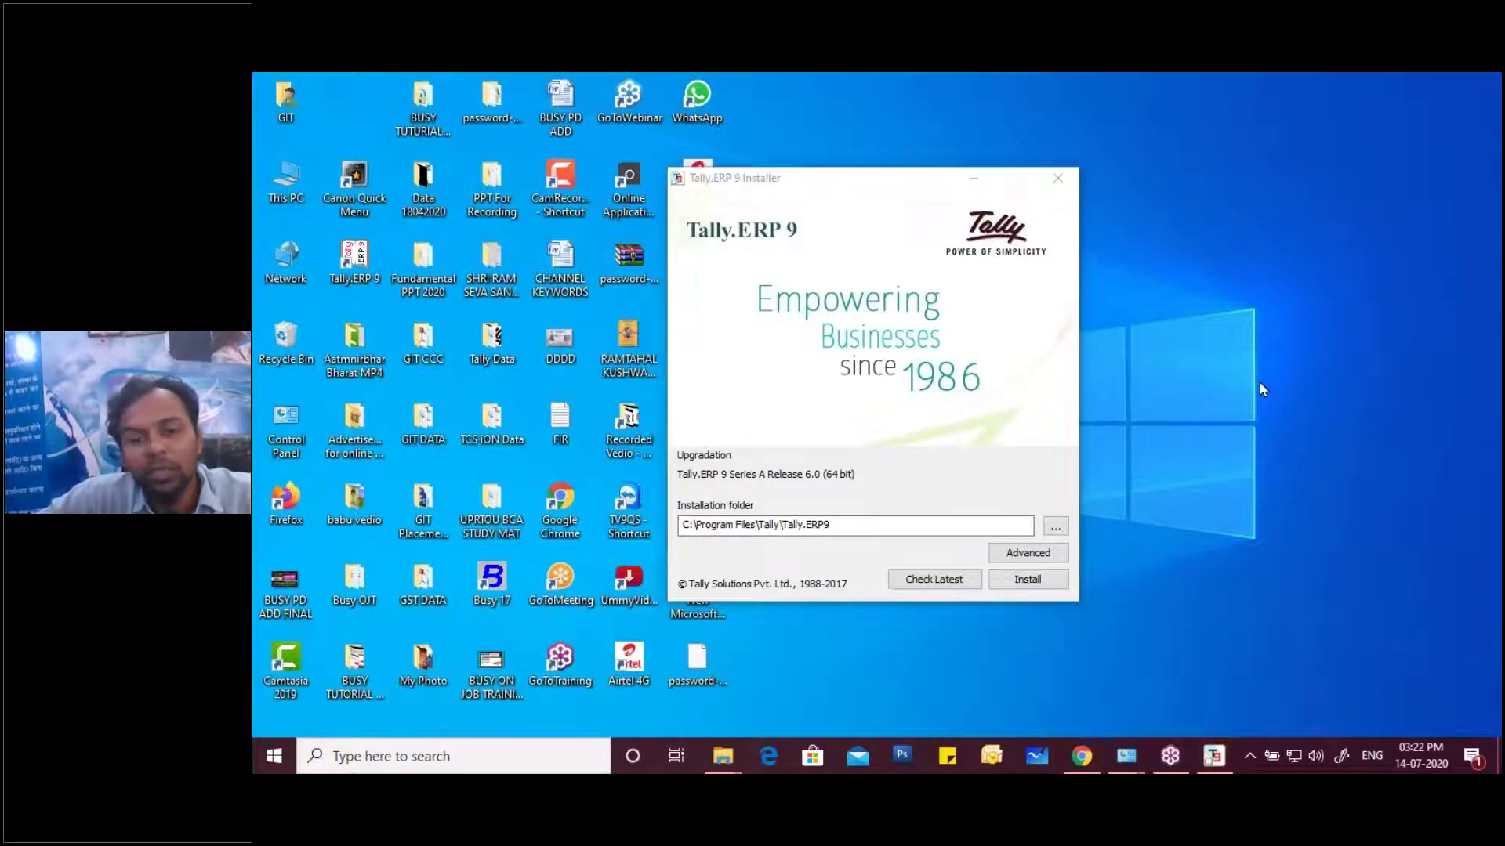
mouse_move(700, 543)
left_mouse_down()
mouse_move(672, 495)
mouse_move(837, 503)
mouse_move(712, 542)
mouse_move(679, 511)
left_mouse_up()
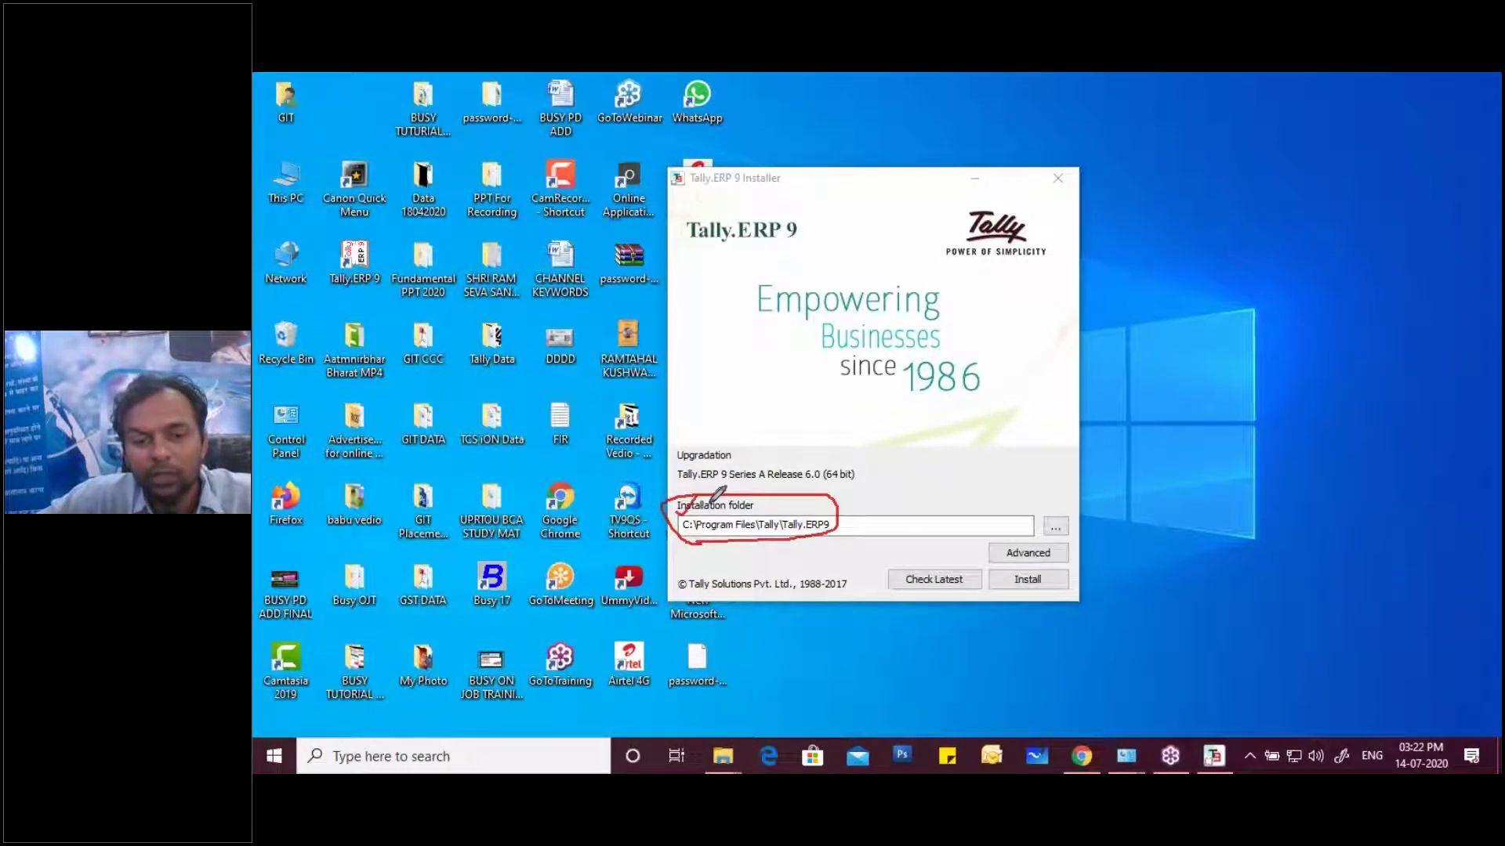
mouse_move(751, 512)
left_mouse_down()
mouse_move(784, 517)
mouse_move(820, 489)
left_mouse_up()
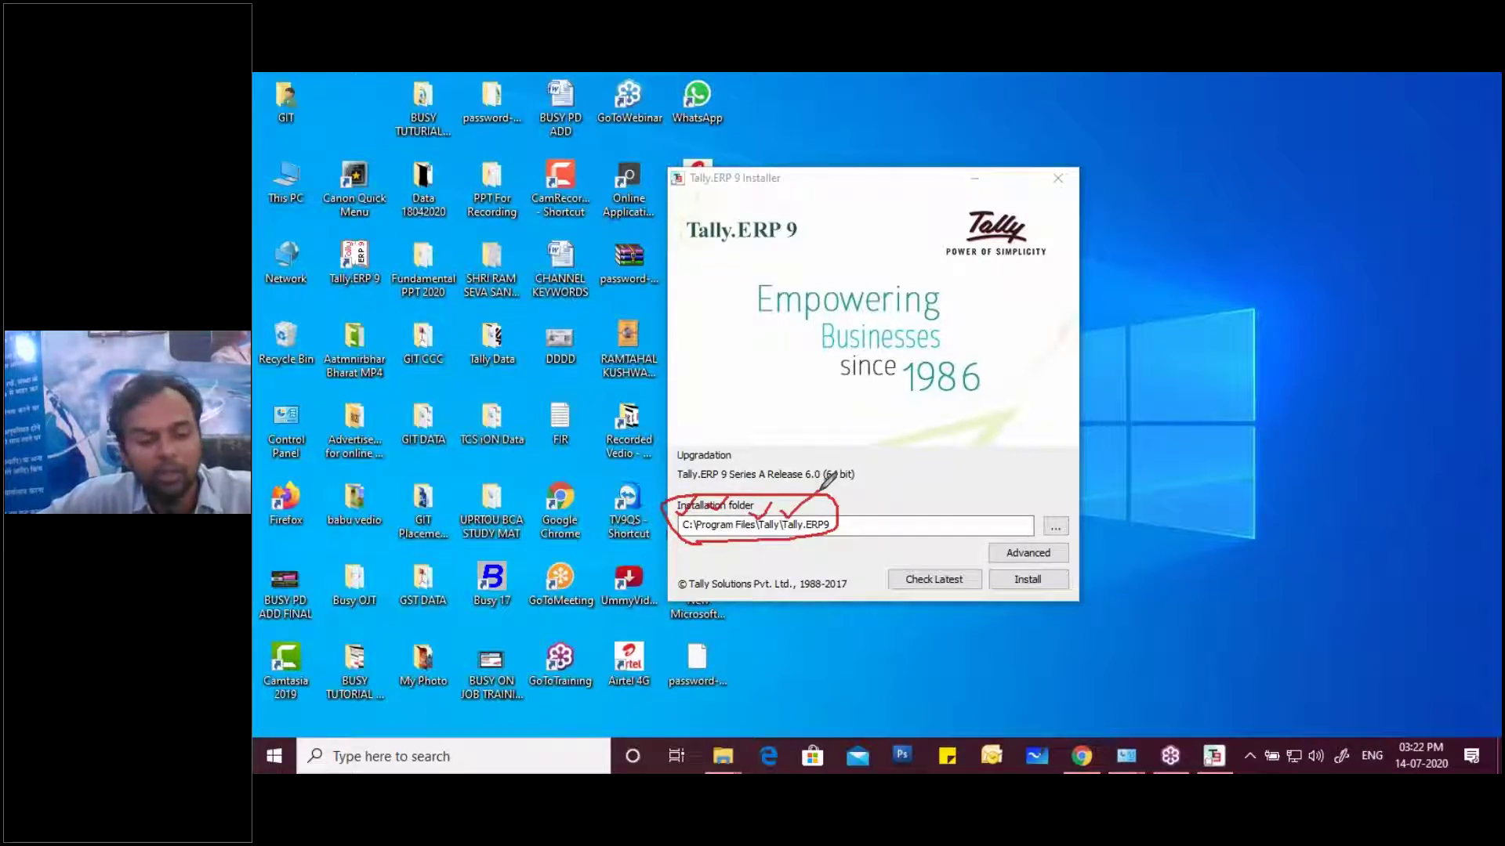
Browse from This PC to C:\Program Files\Tally\Tally.ERP9, examine the existing Tally files and close the folder window
double_click(287, 179)
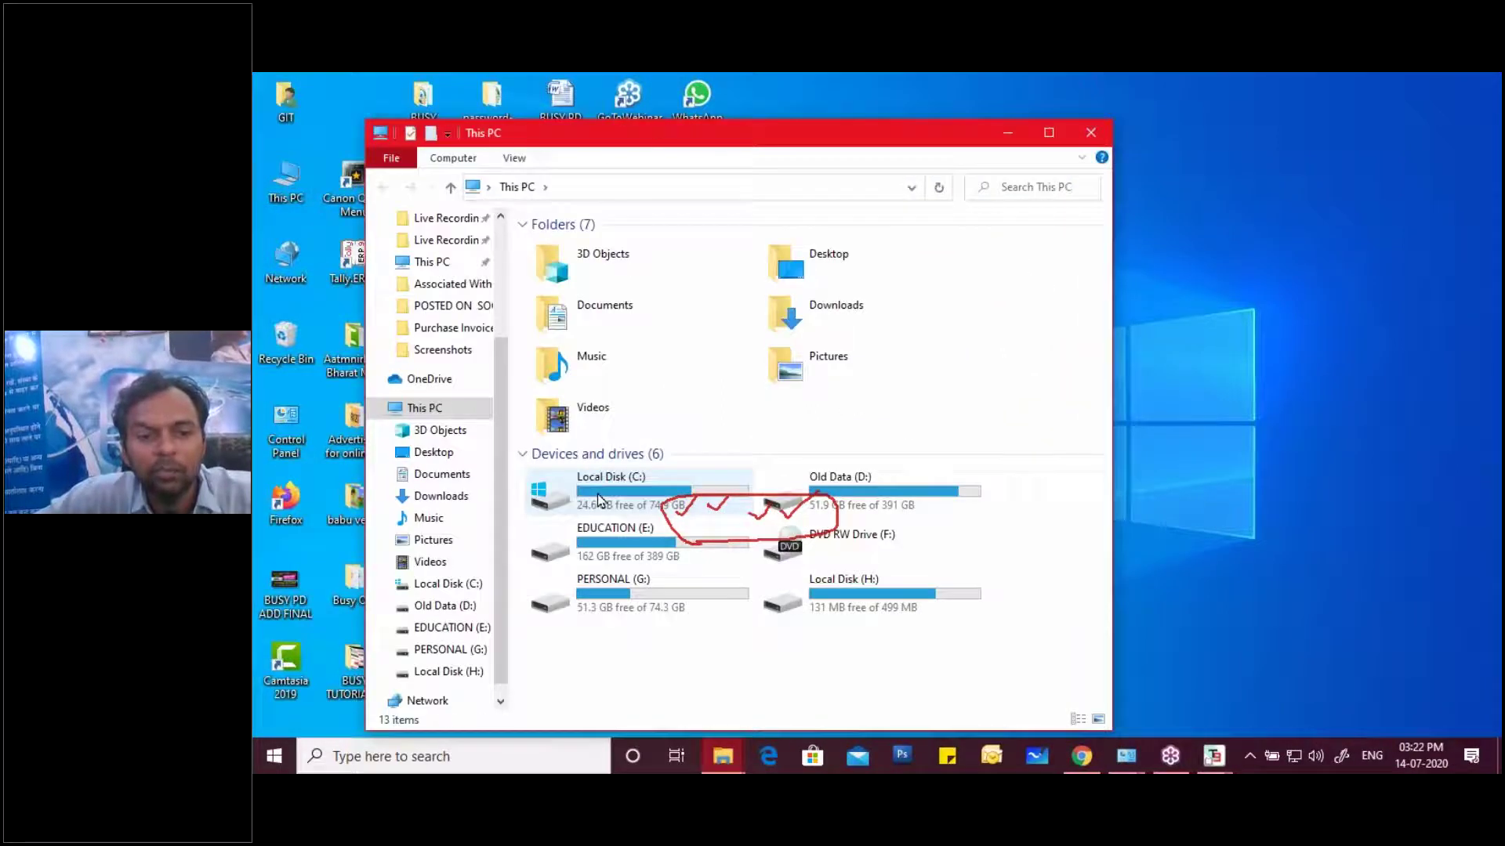
double_click(598, 494)
left_click(598, 362)
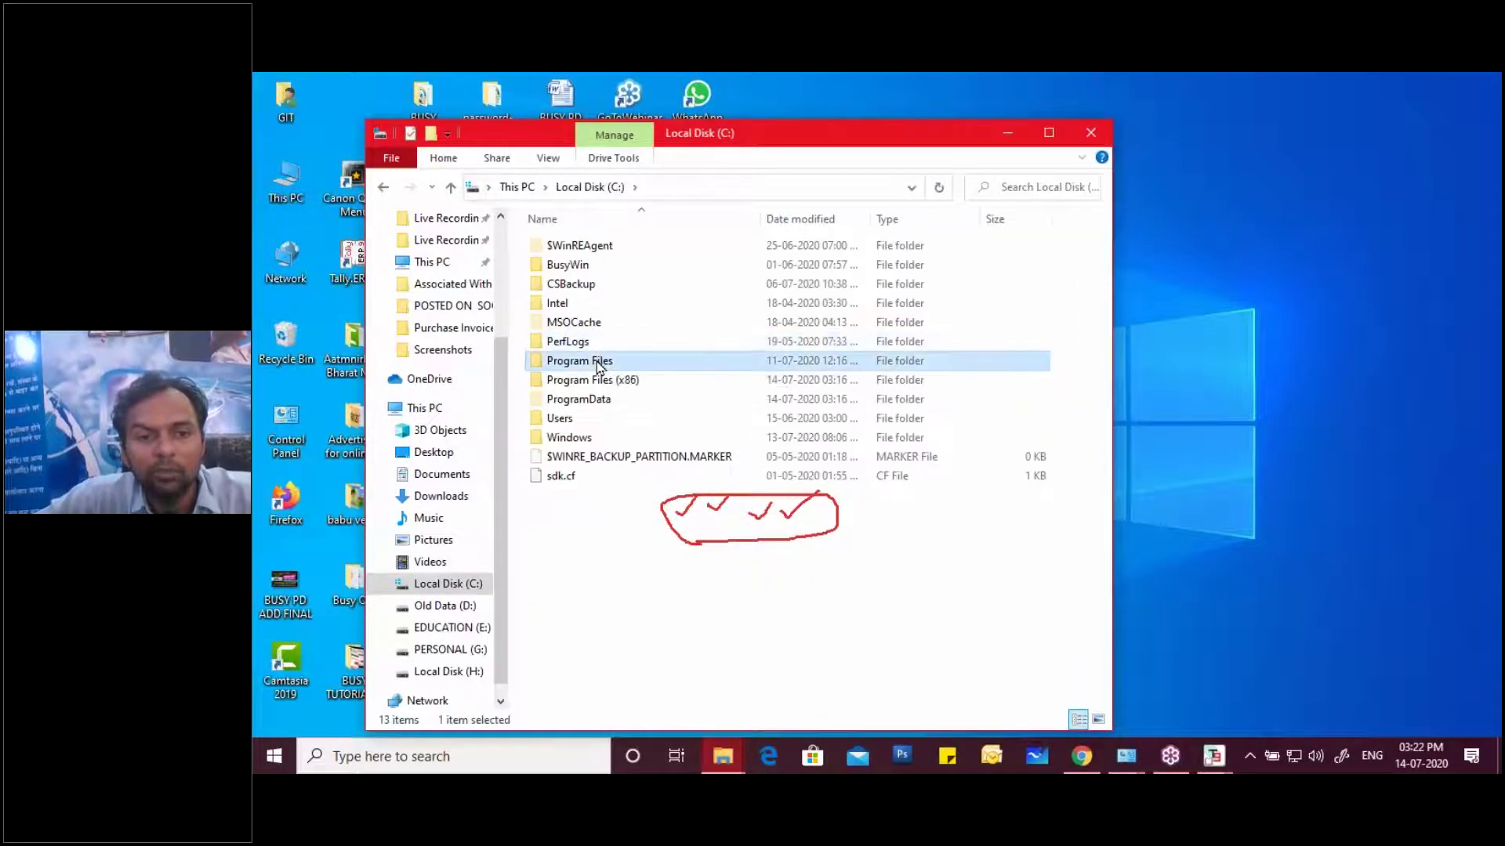
double_click(597, 362)
left_click(565, 480)
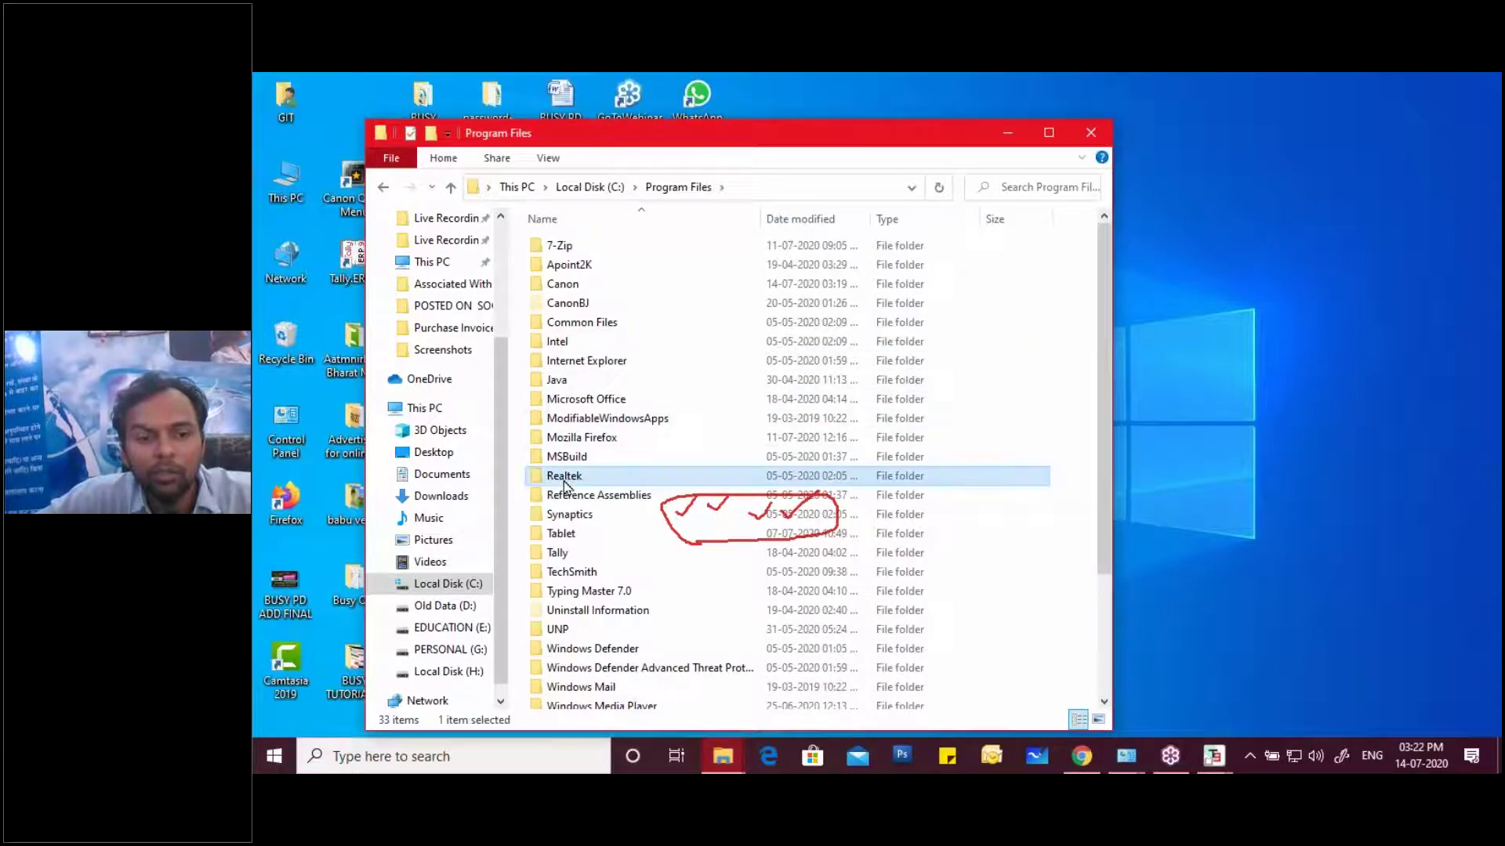
scroll(565, 485, "down", 1)
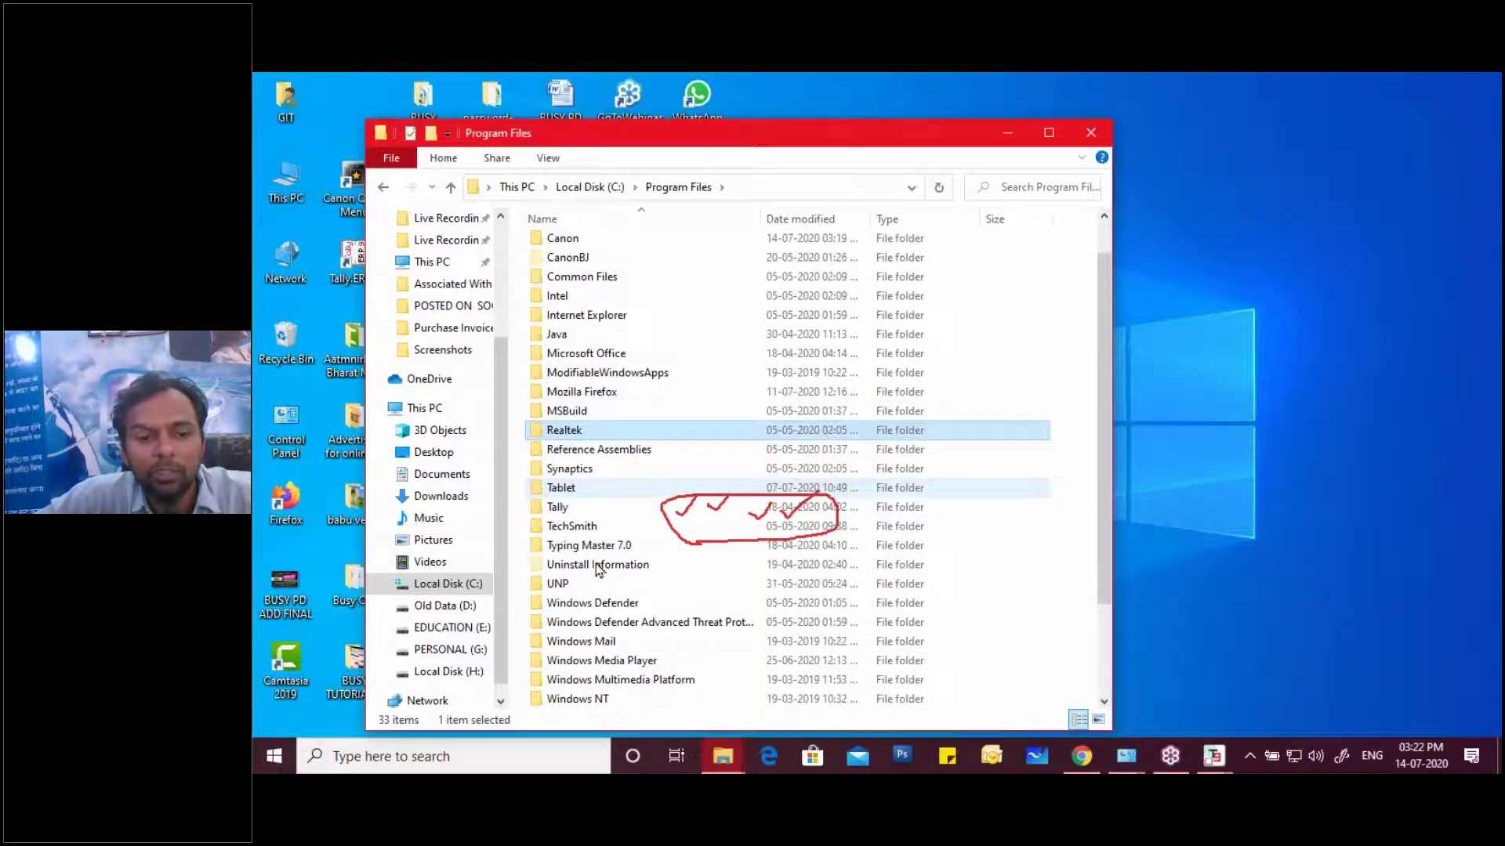
left_click(569, 509)
double_click(570, 512)
left_click(582, 248)
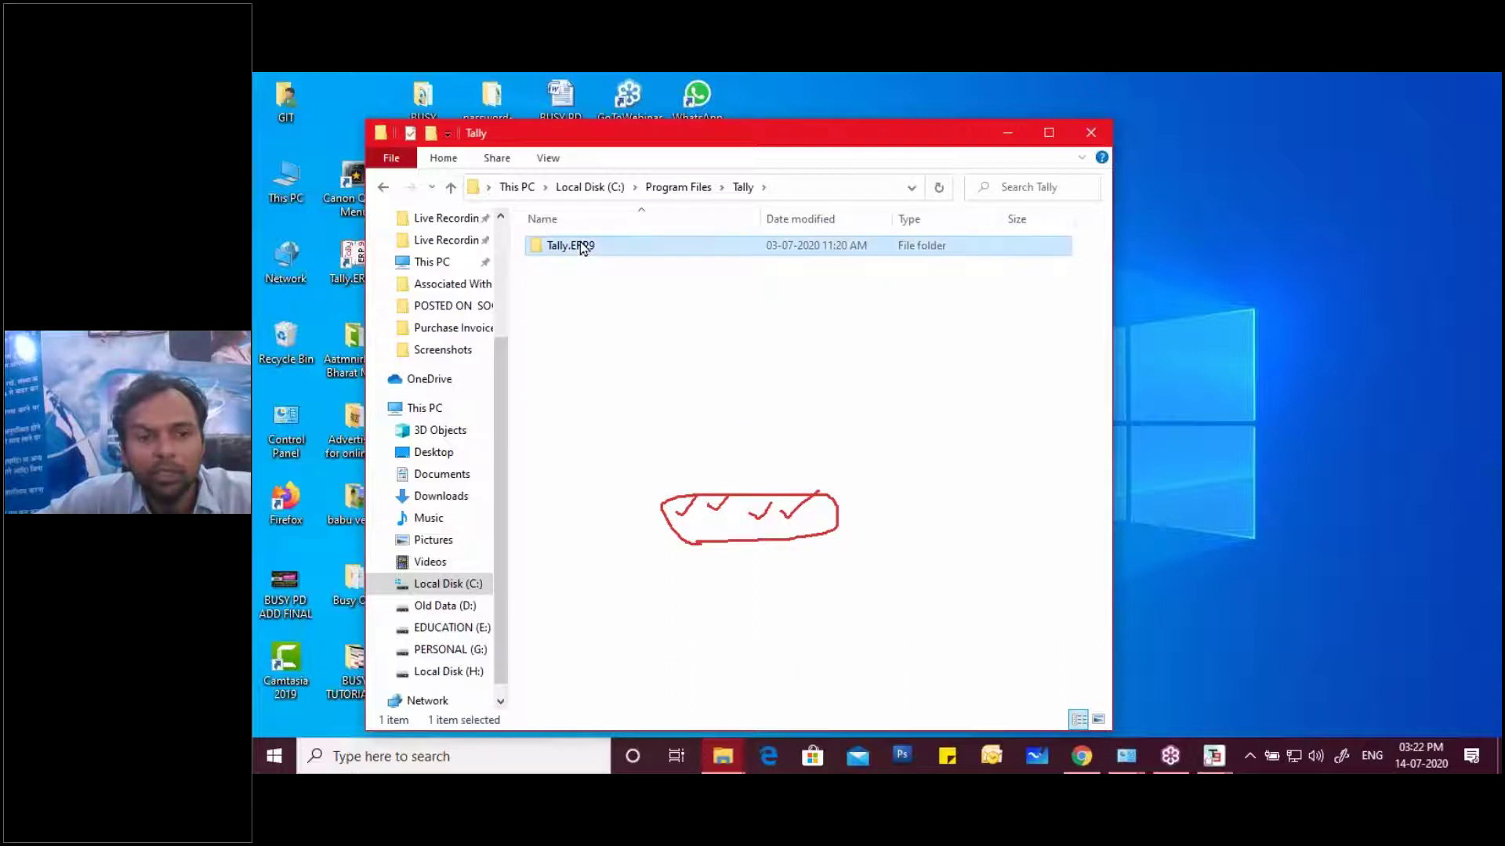
double_click(582, 247)
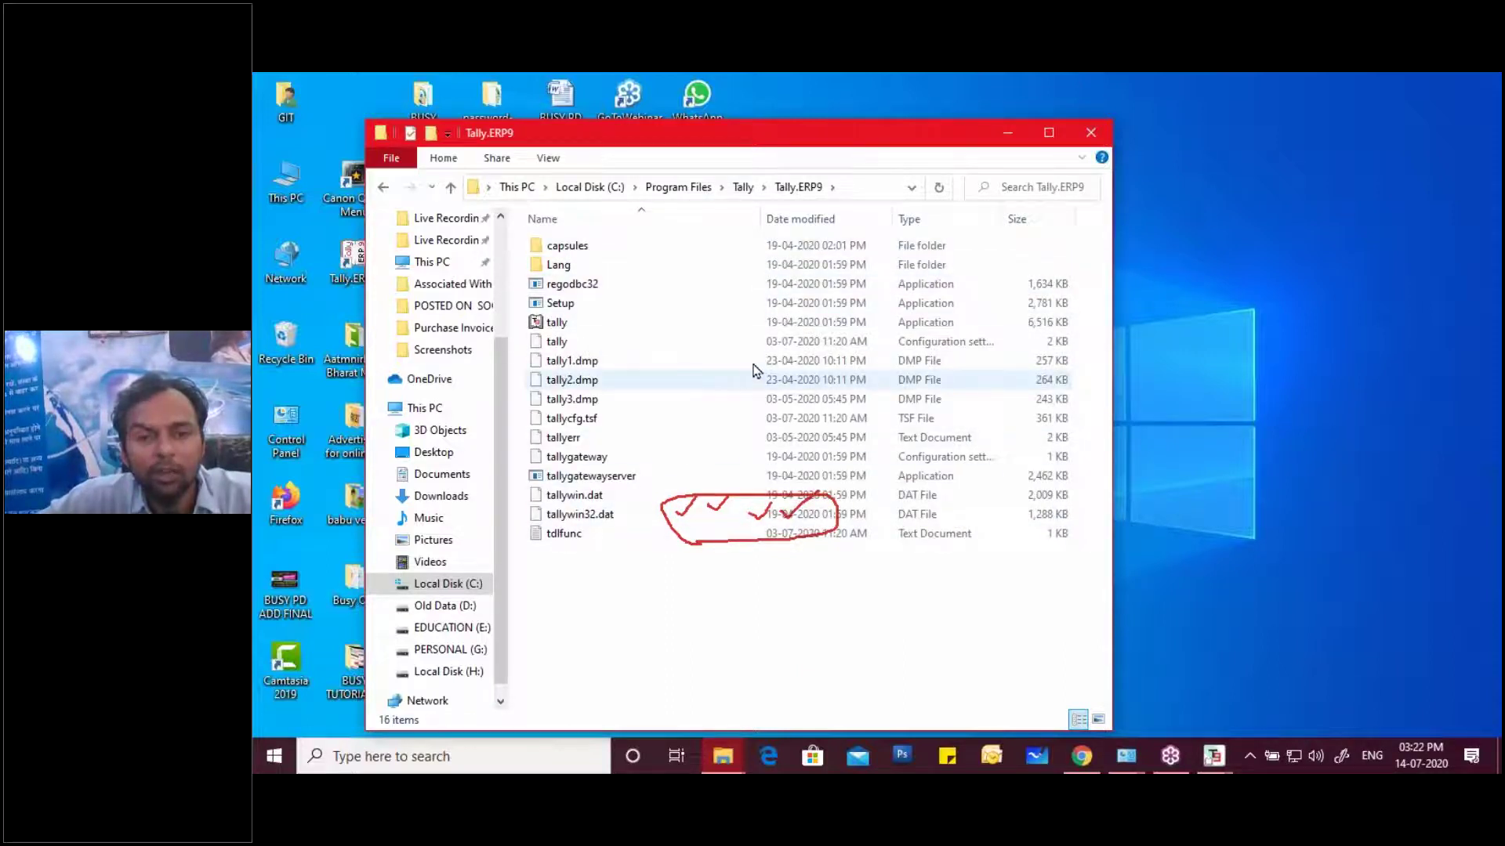
left_click(1088, 132)
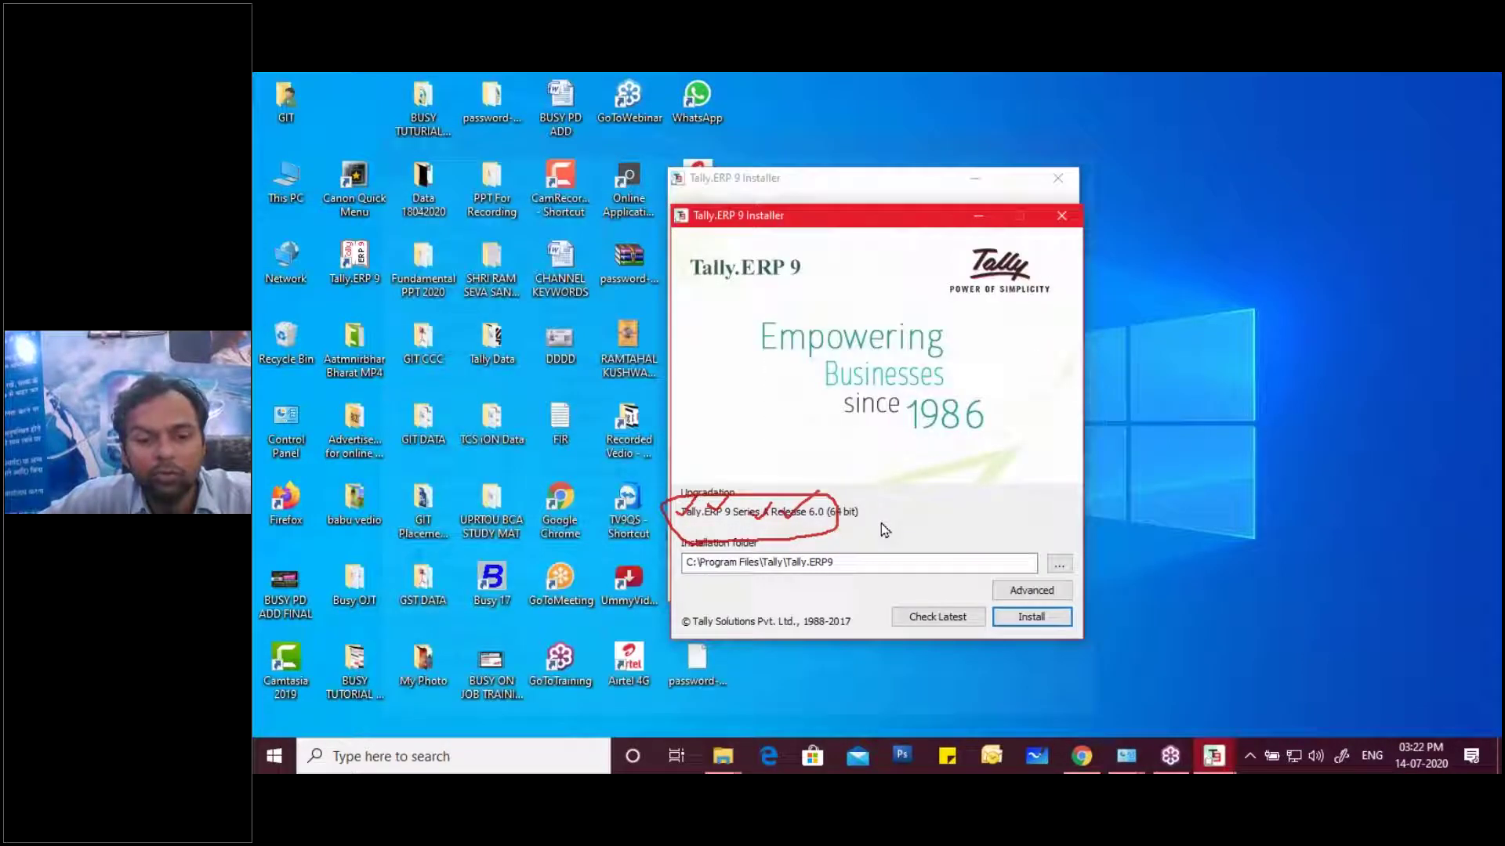
Highlight the installation path in the front Tally.ERP 9 Installer and start the installation in C:\Program Files\Tally\Tally.ERP9
left_click_drag(836, 566, 688, 566)
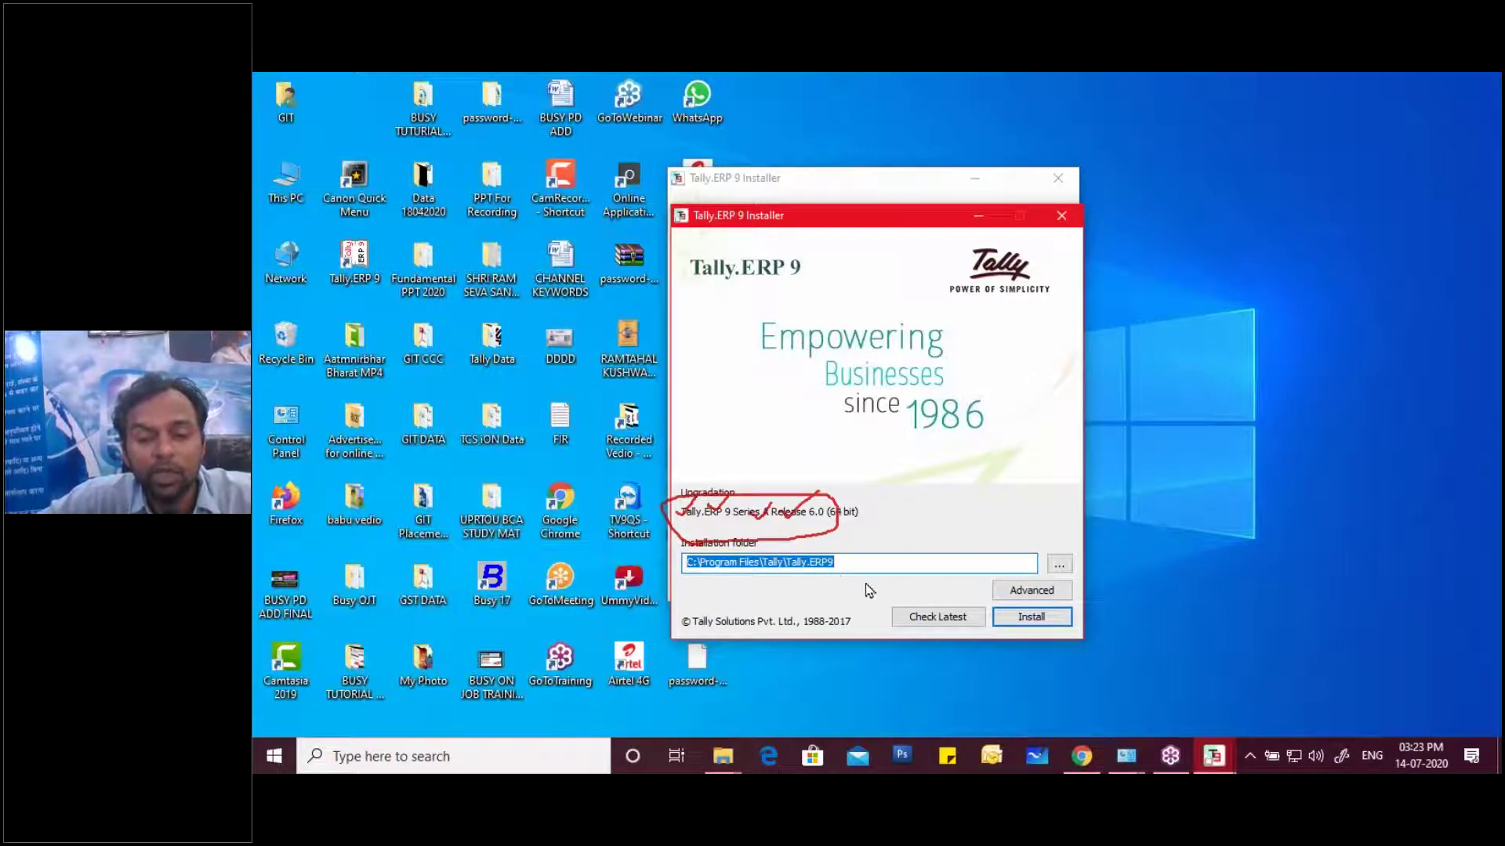
left_click(1024, 621)
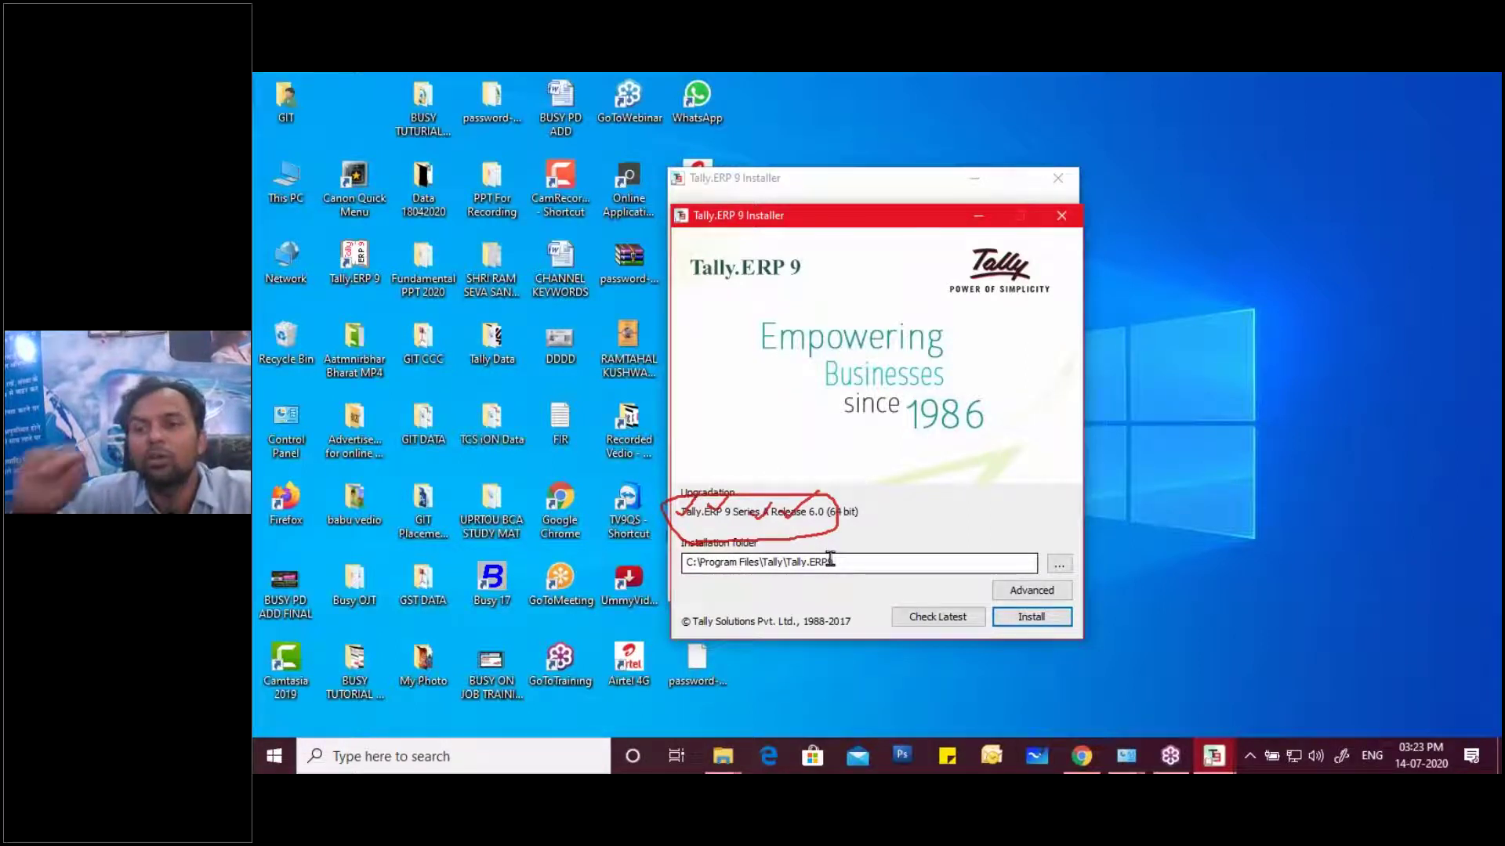
key("Return")
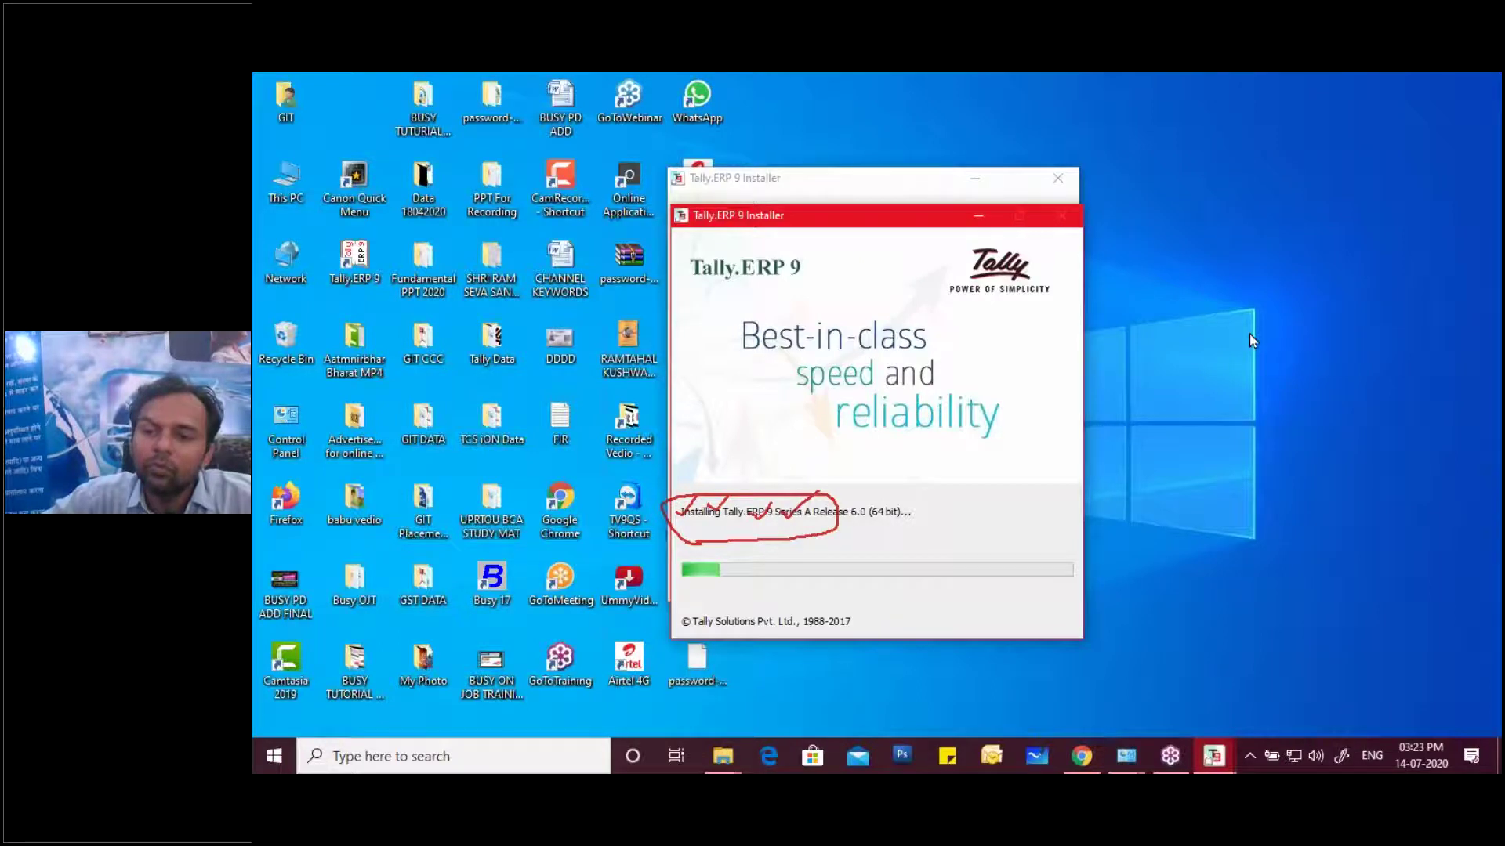
left_click(1261, 468)
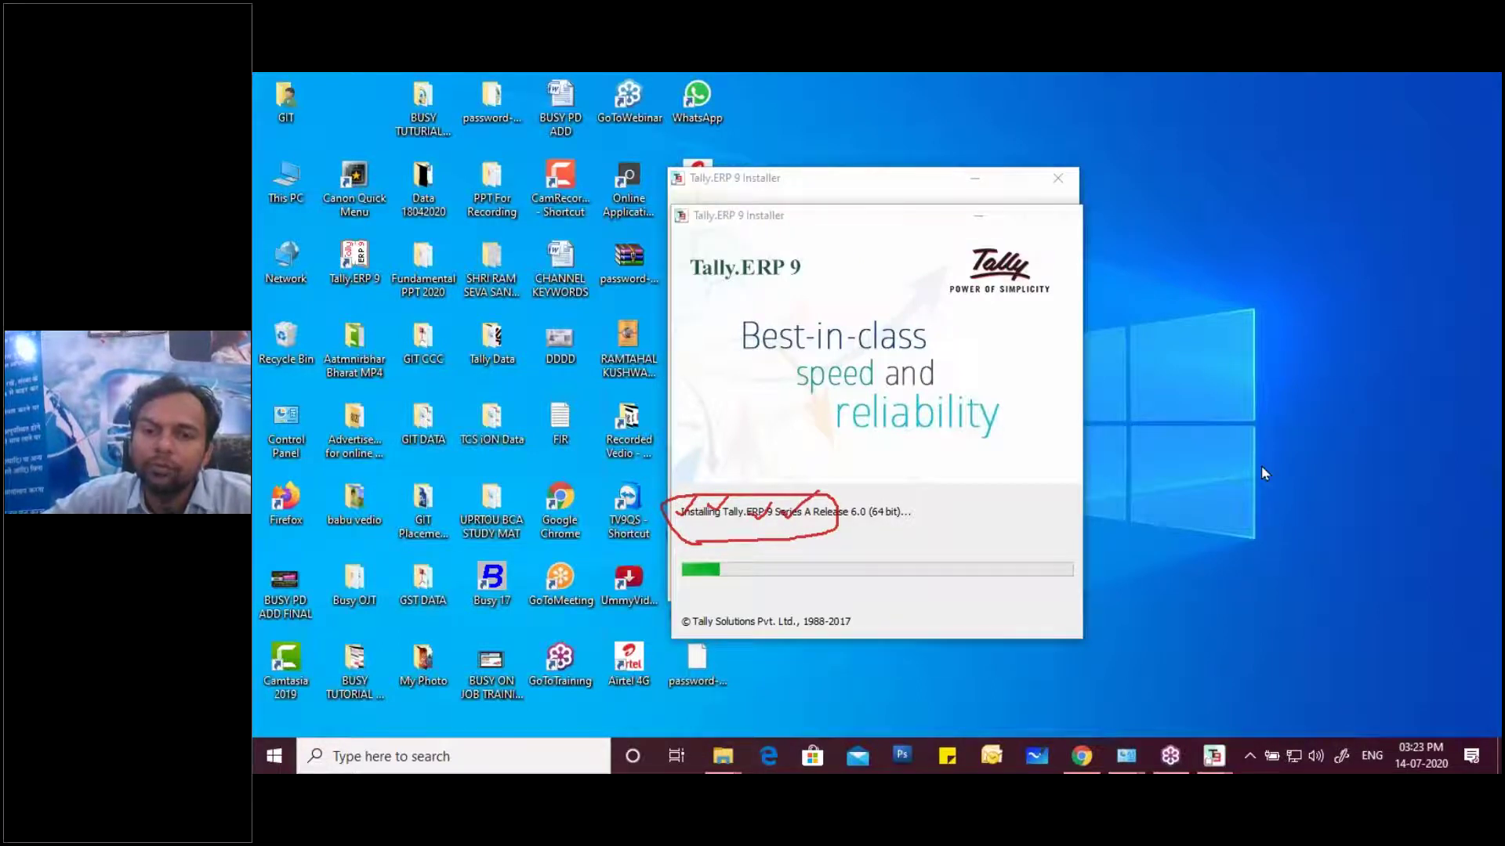
Close the duplicate Tally.ERP 9 Installer waiting in the background and confirm cancelling its installation
left_click(1057, 180)
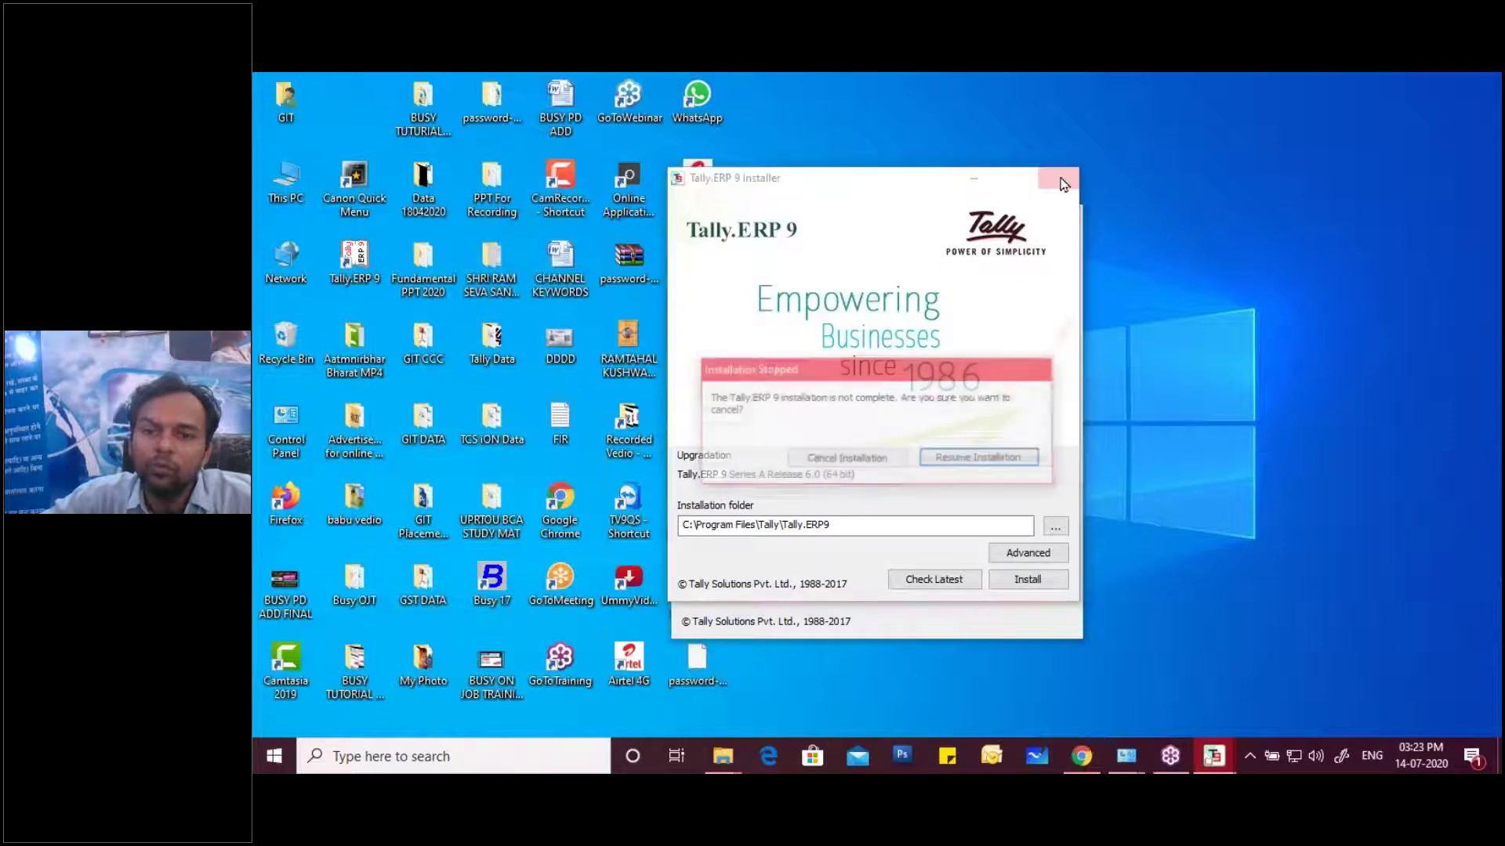
left_click(874, 459)
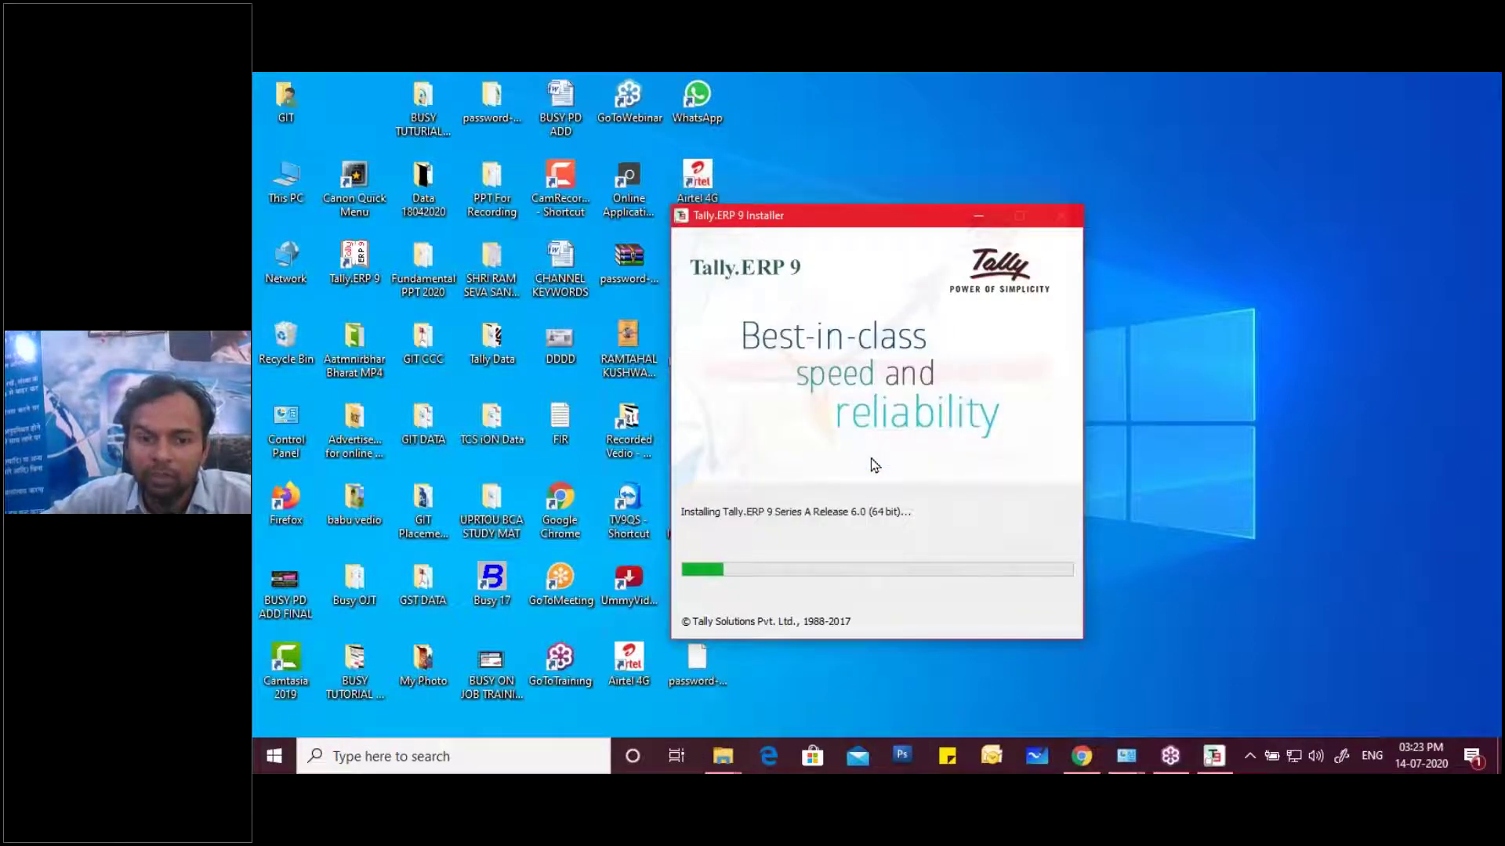
right_click(1151, 339)
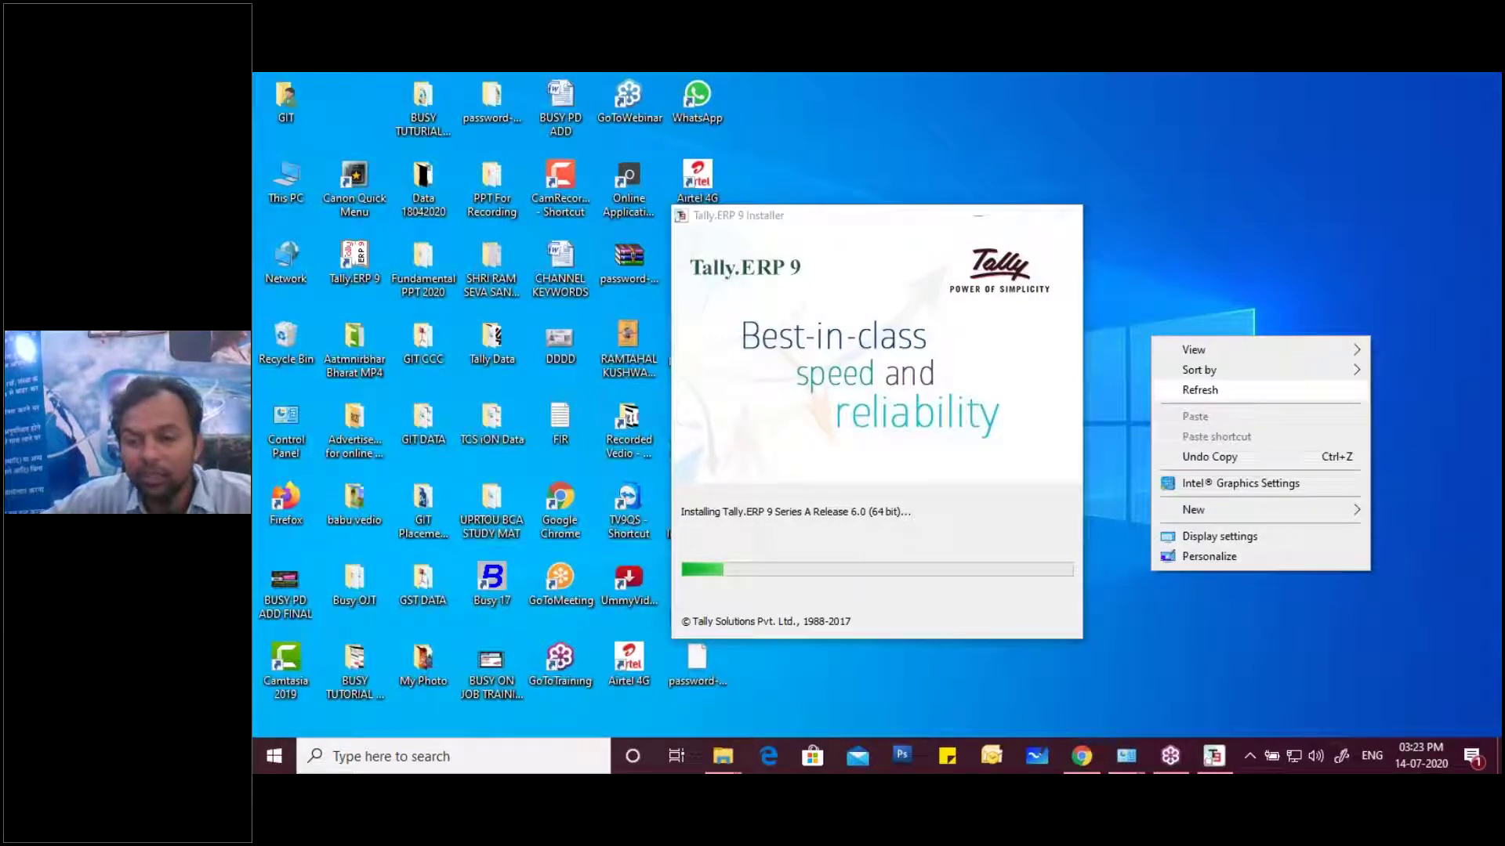
left_click(1199, 390)
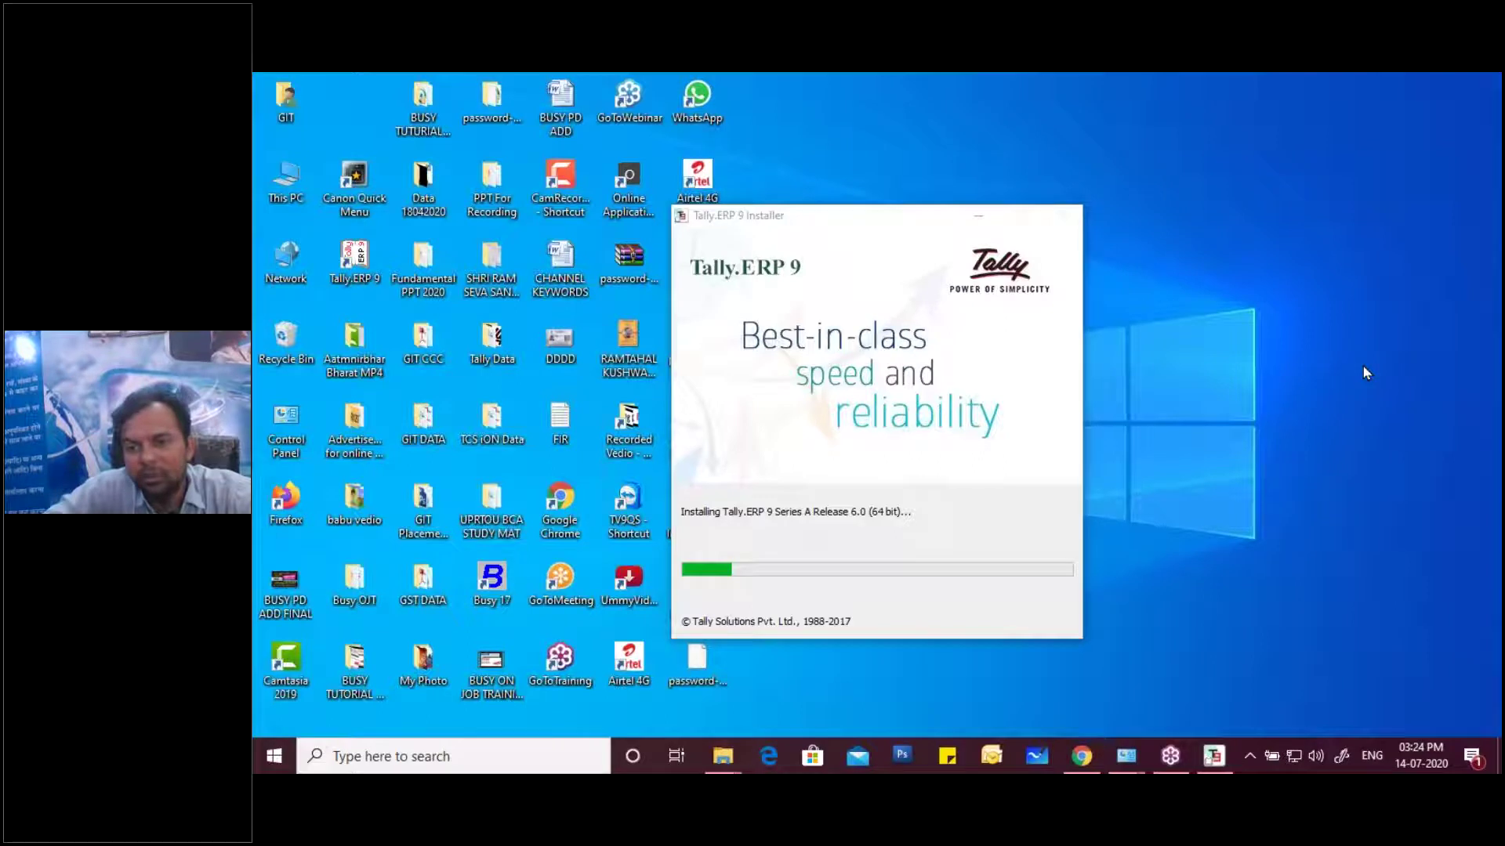
right_click(1101, 125)
left_click(1144, 179)
right_click(1141, 174)
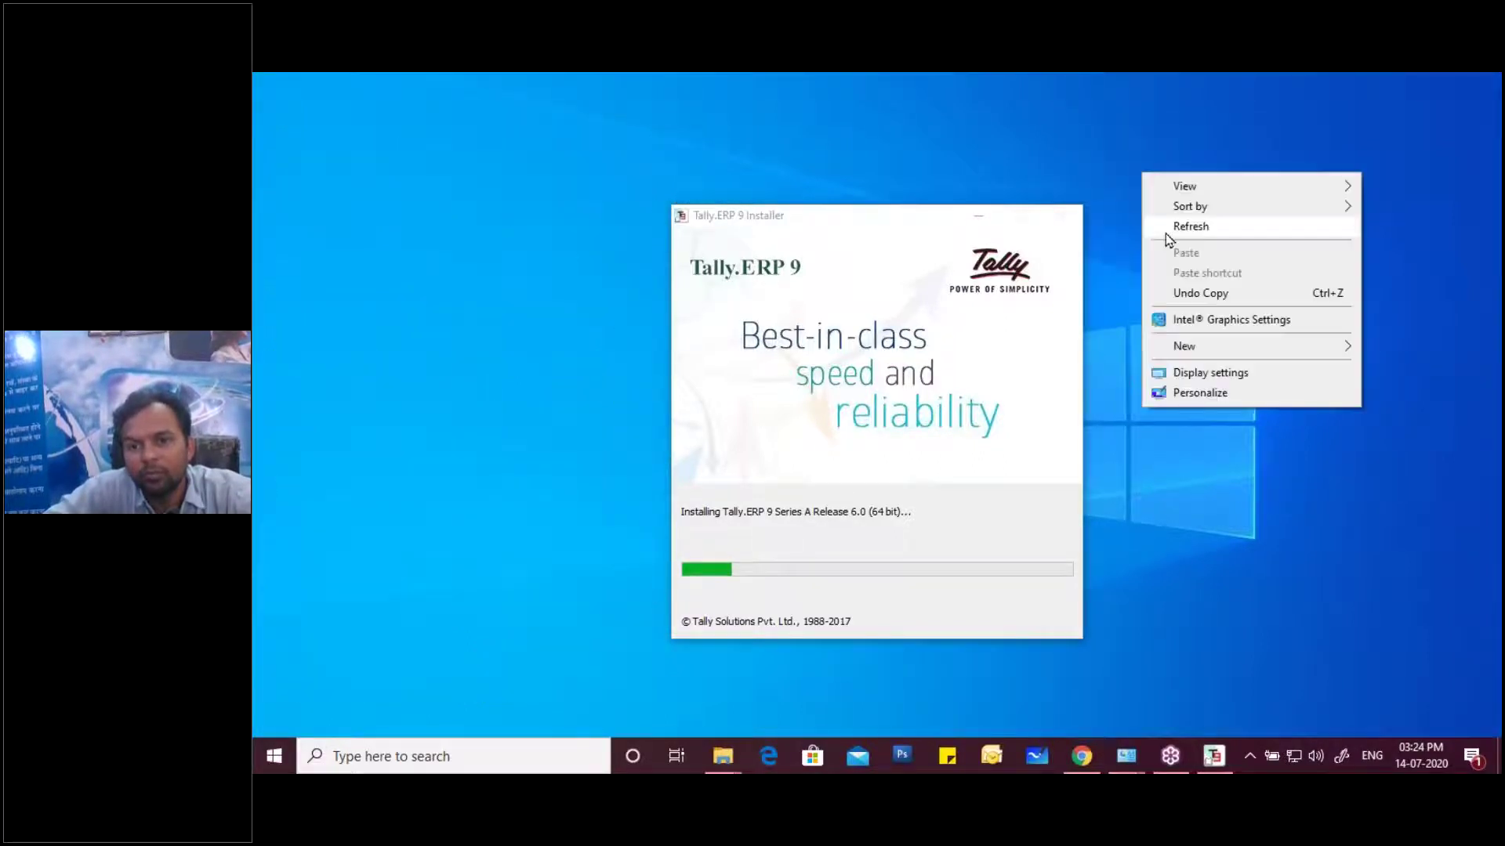
left_click(1165, 232)
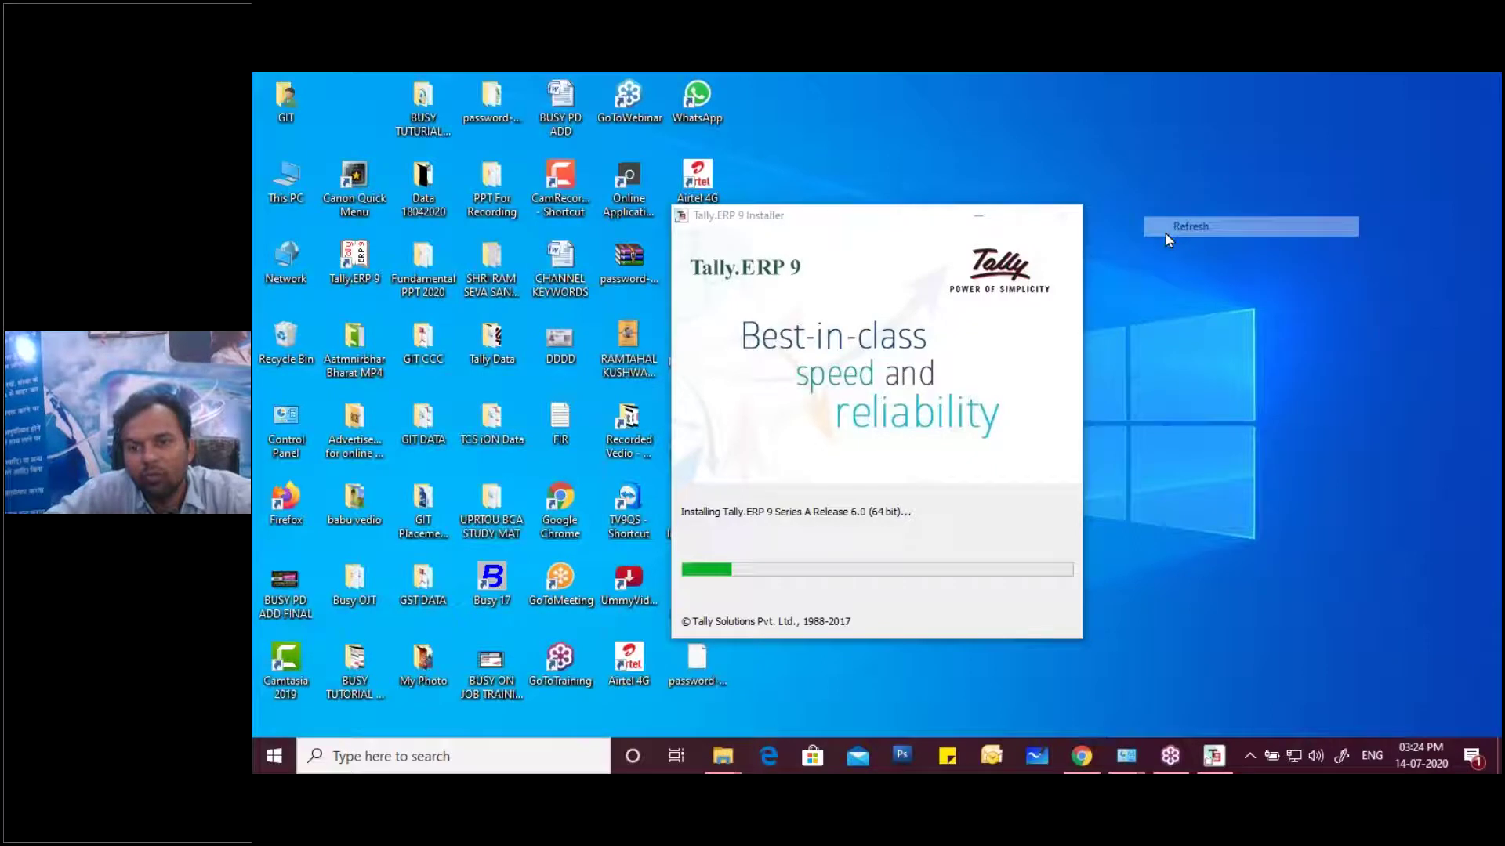
right_click(1188, 295)
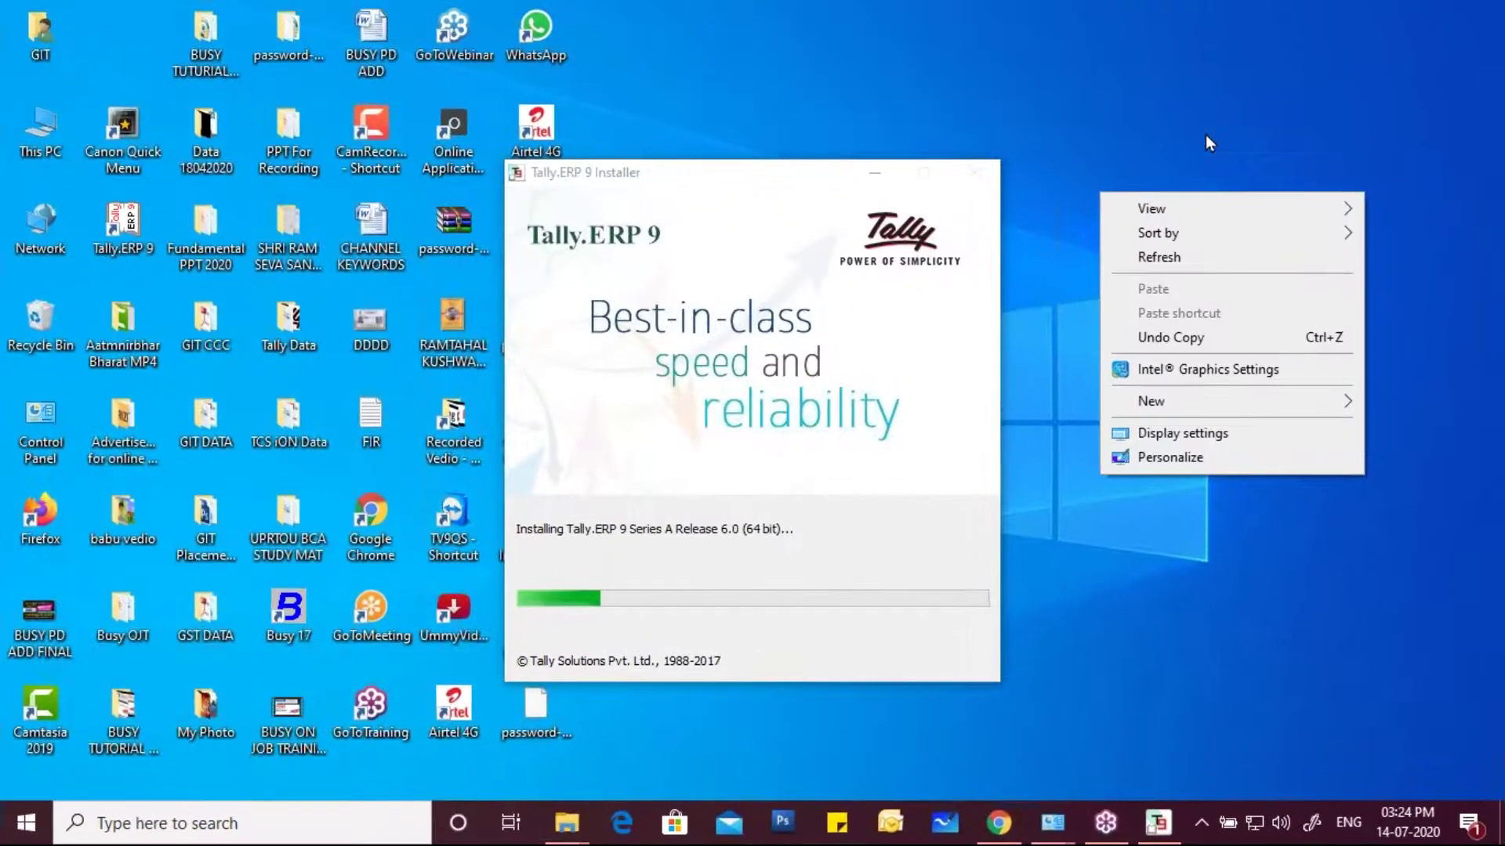
left_click(1198, 139)
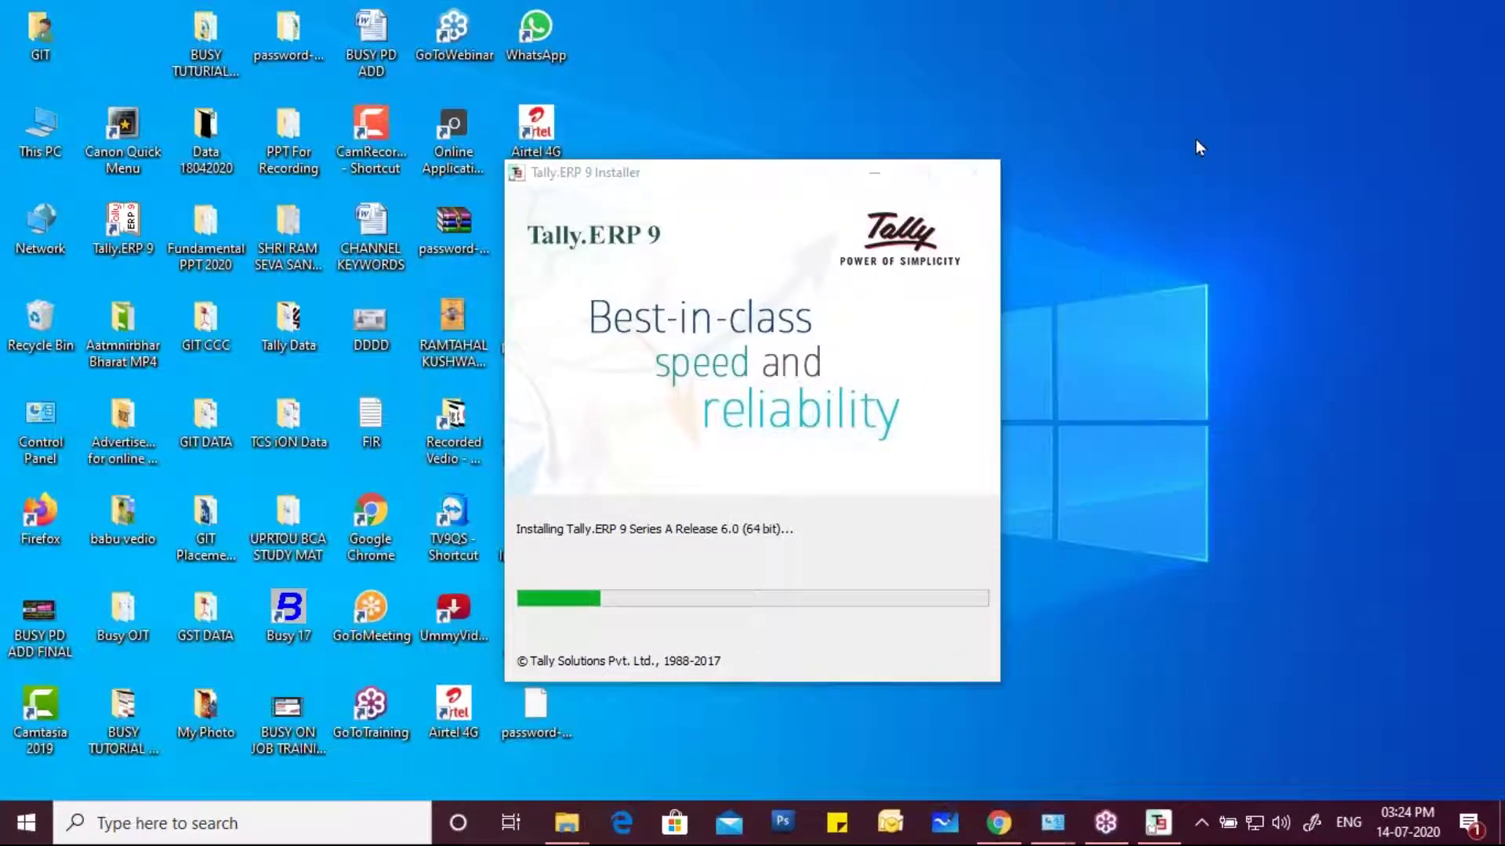
right_click(1043, 78)
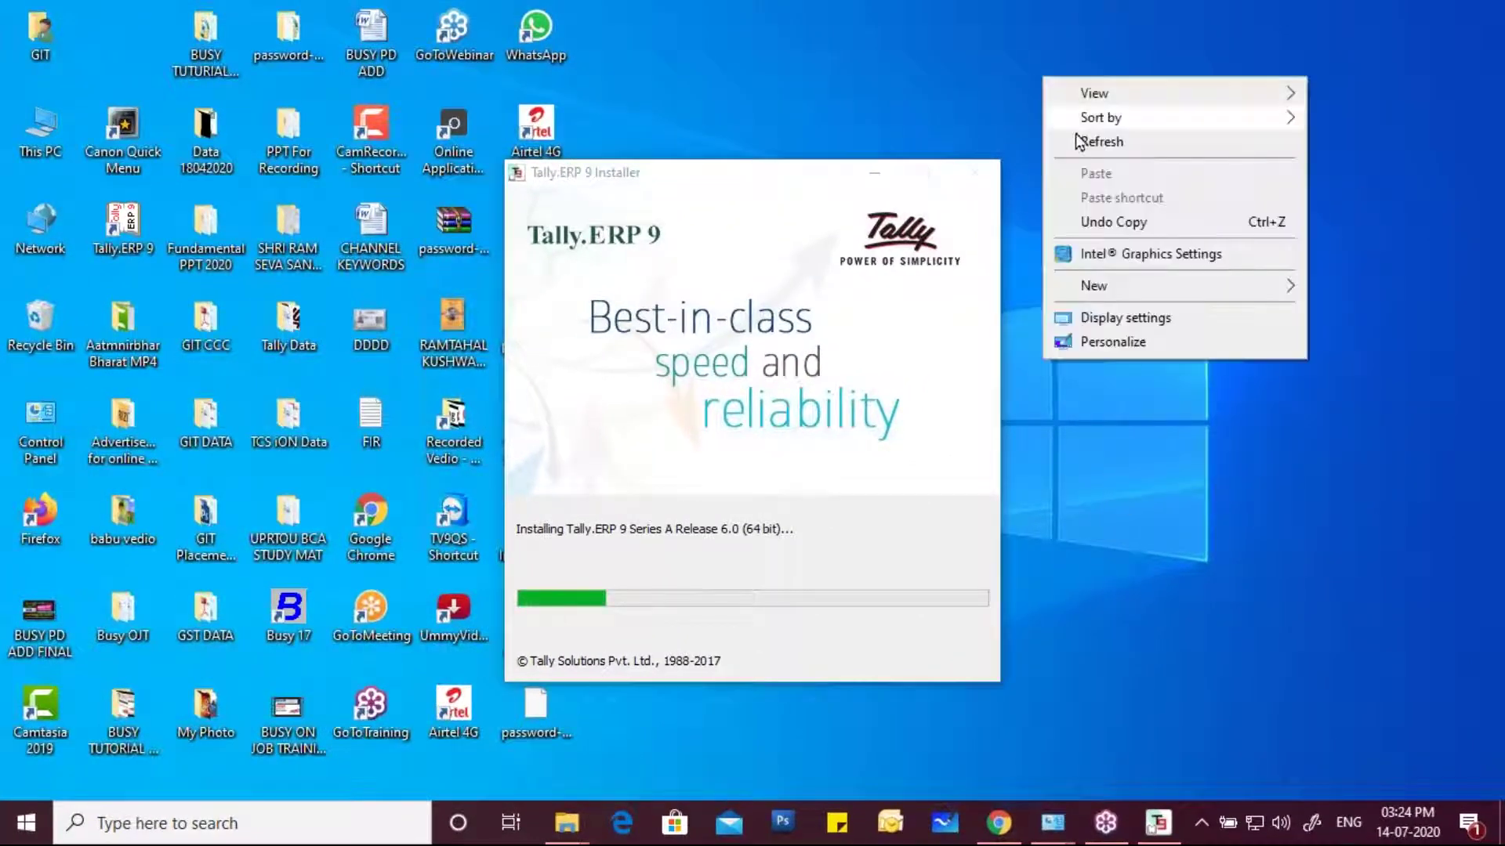
left_click(1074, 141)
right_click(1057, 99)
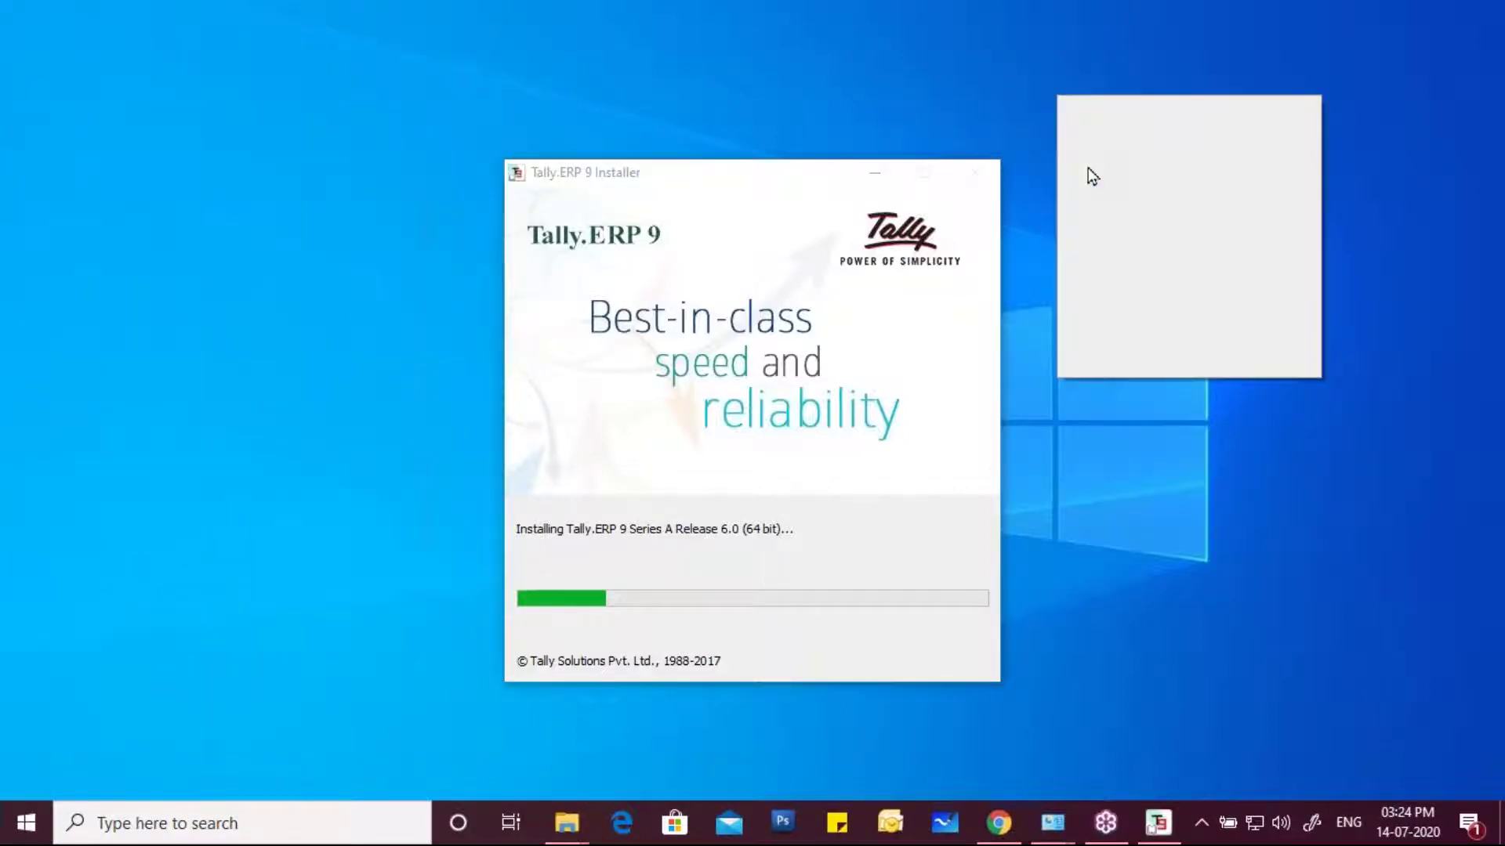
left_click(1088, 166)
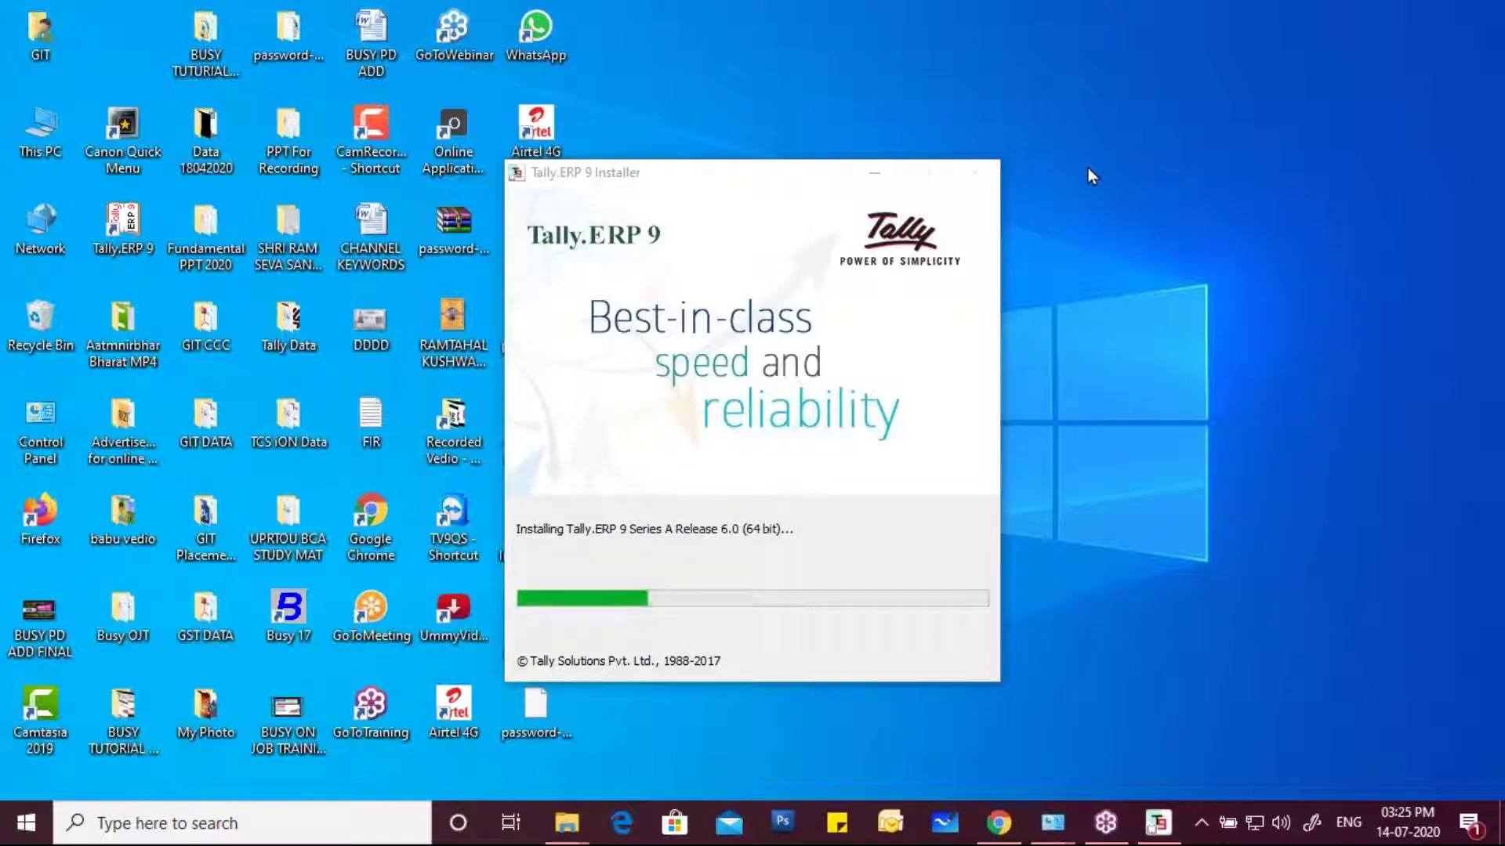
Minimize the Tally.ERP 9 Installer while it runs and refresh the desktop
left_click(875, 173)
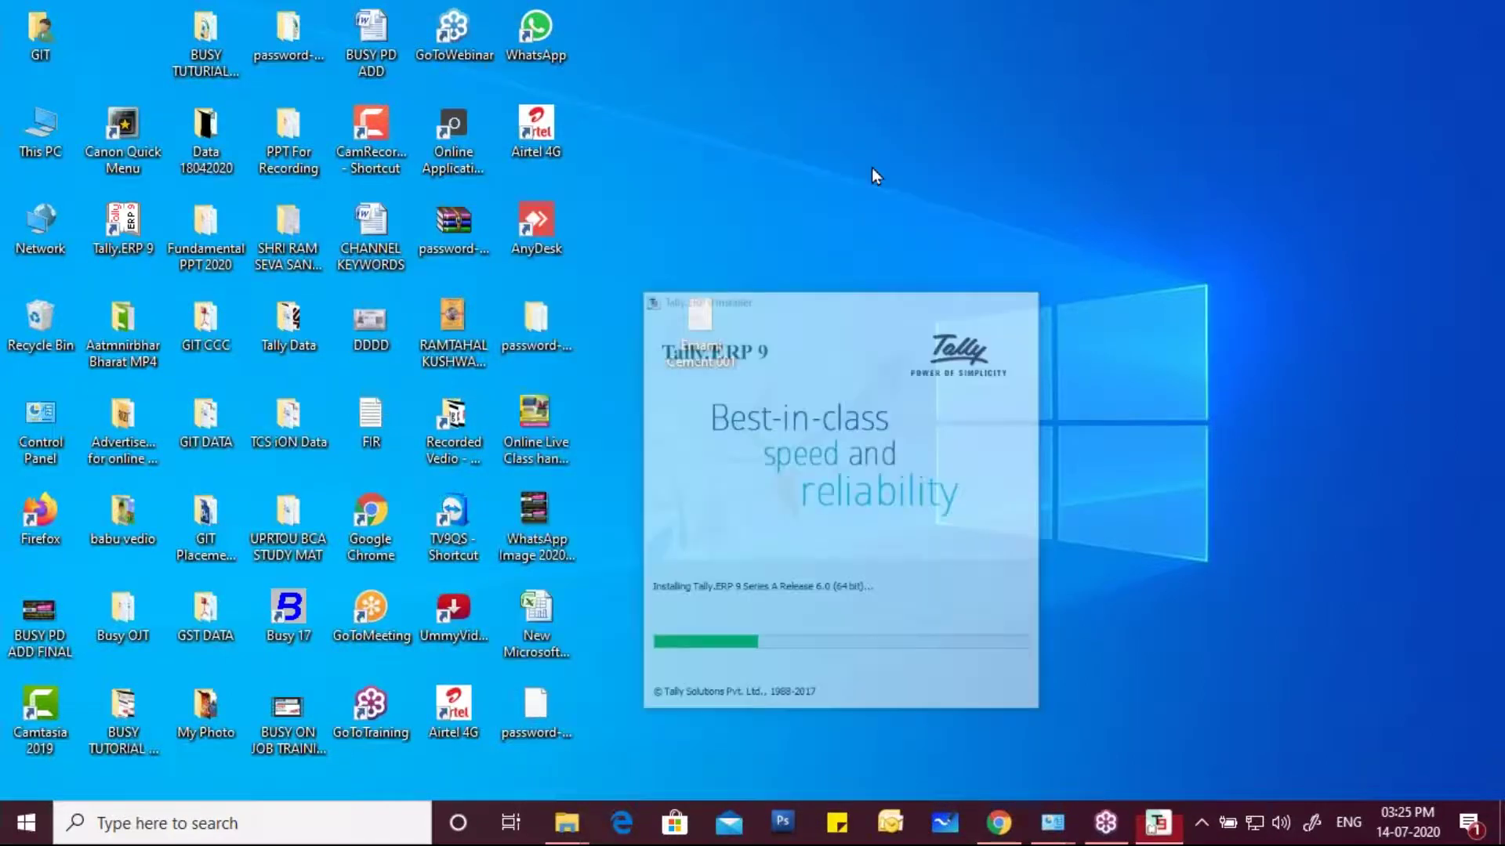
right_click(931, 235)
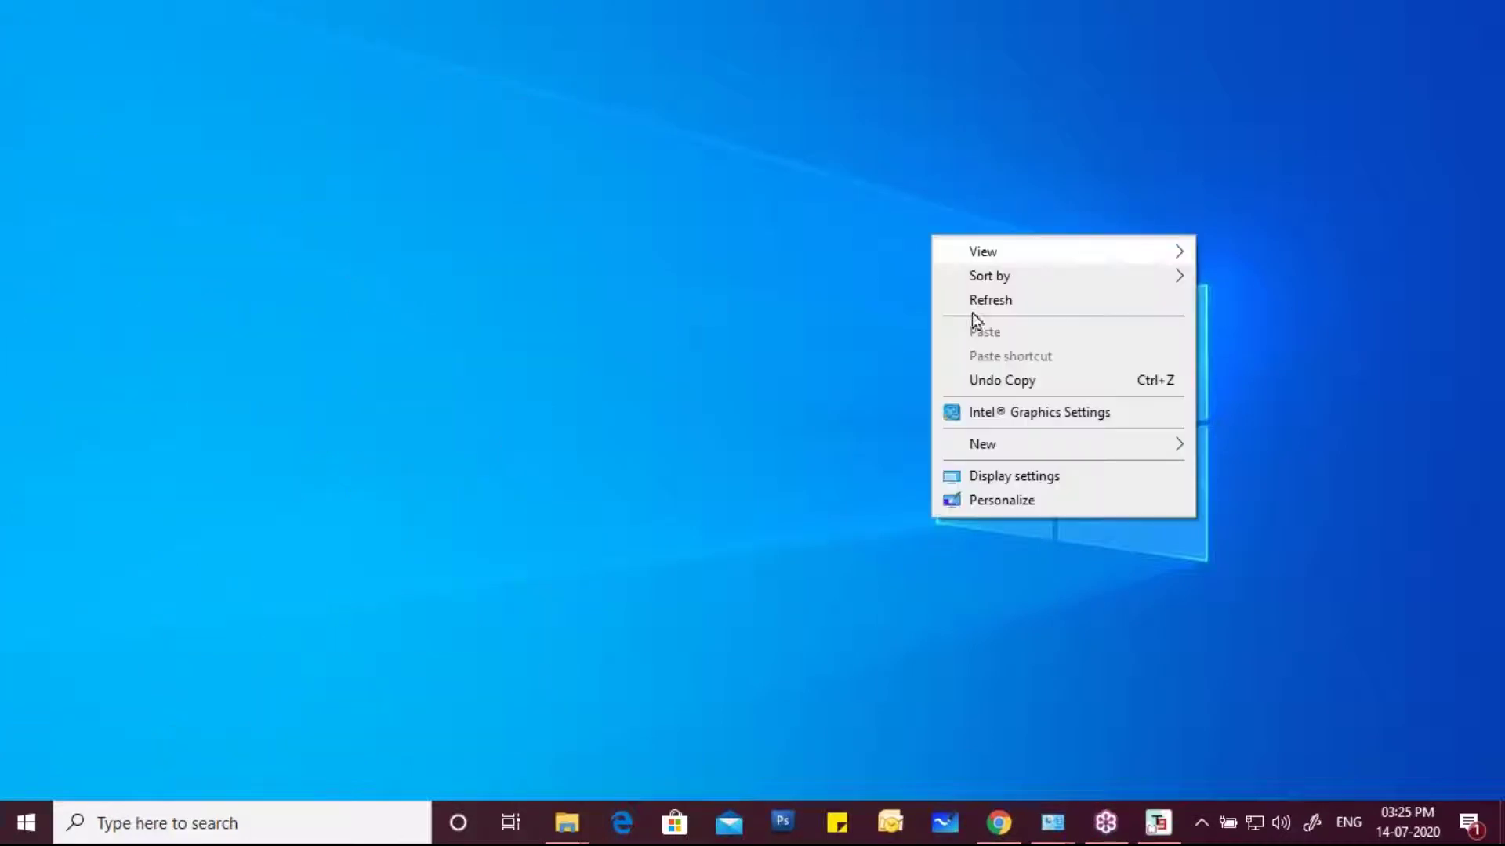
left_click(975, 303)
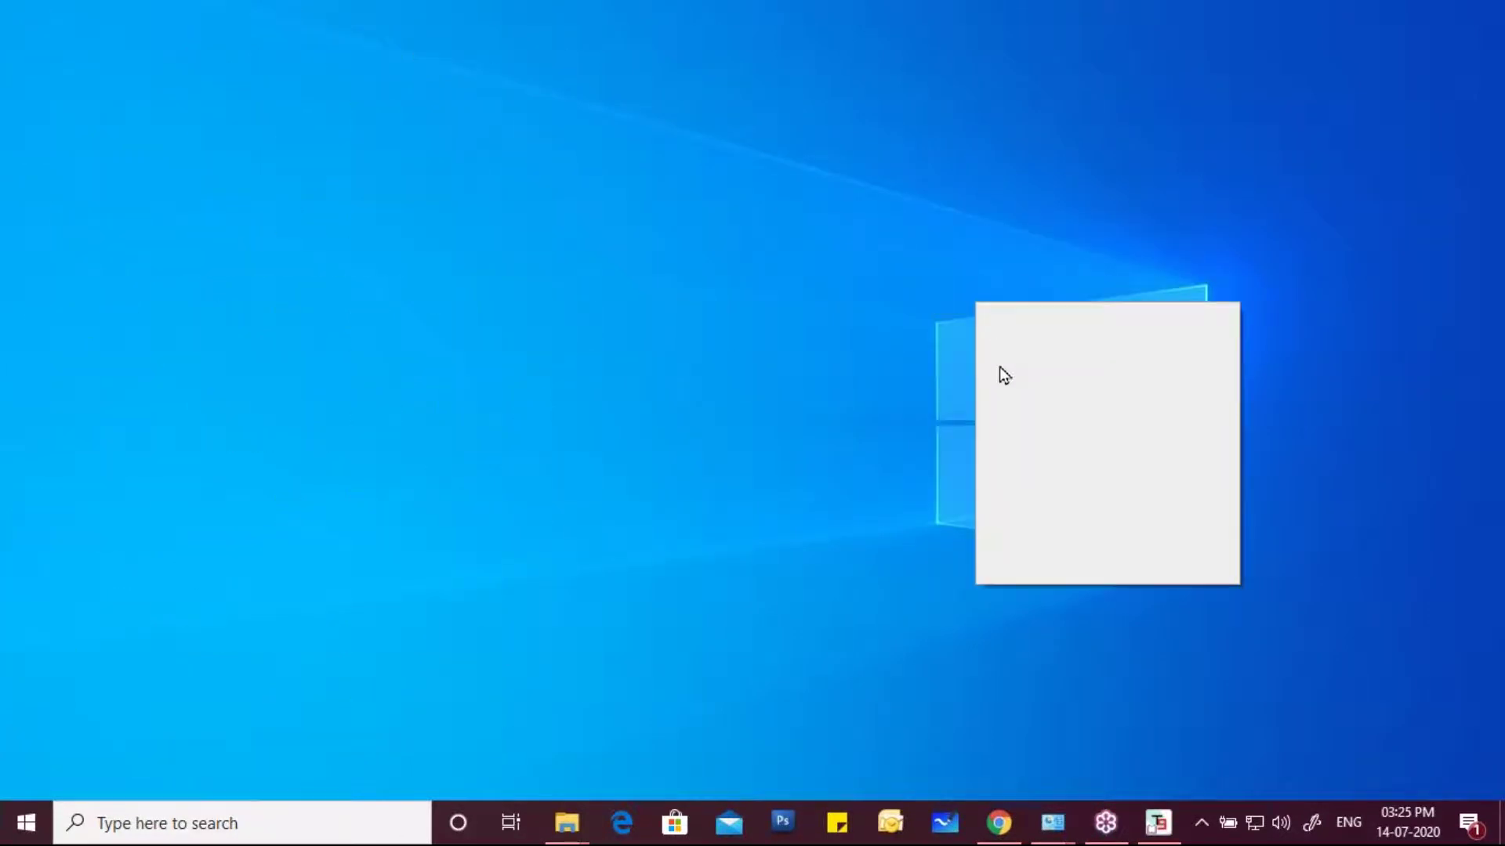
left_click(999, 366)
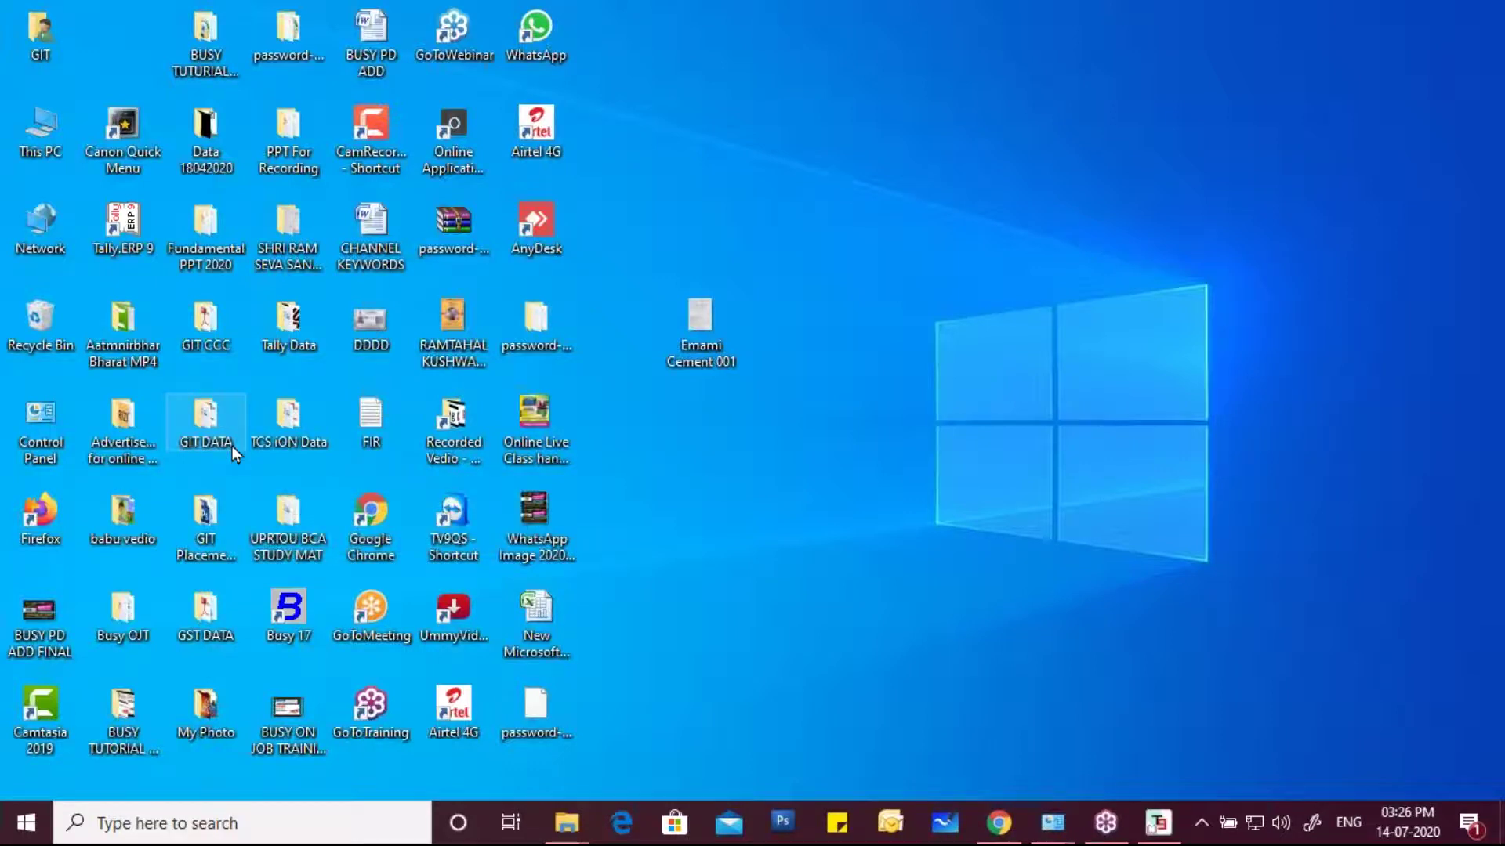
Open the Windows Temp folder with the Run command temp, delete everything in it and close the folder window
key("super+r")
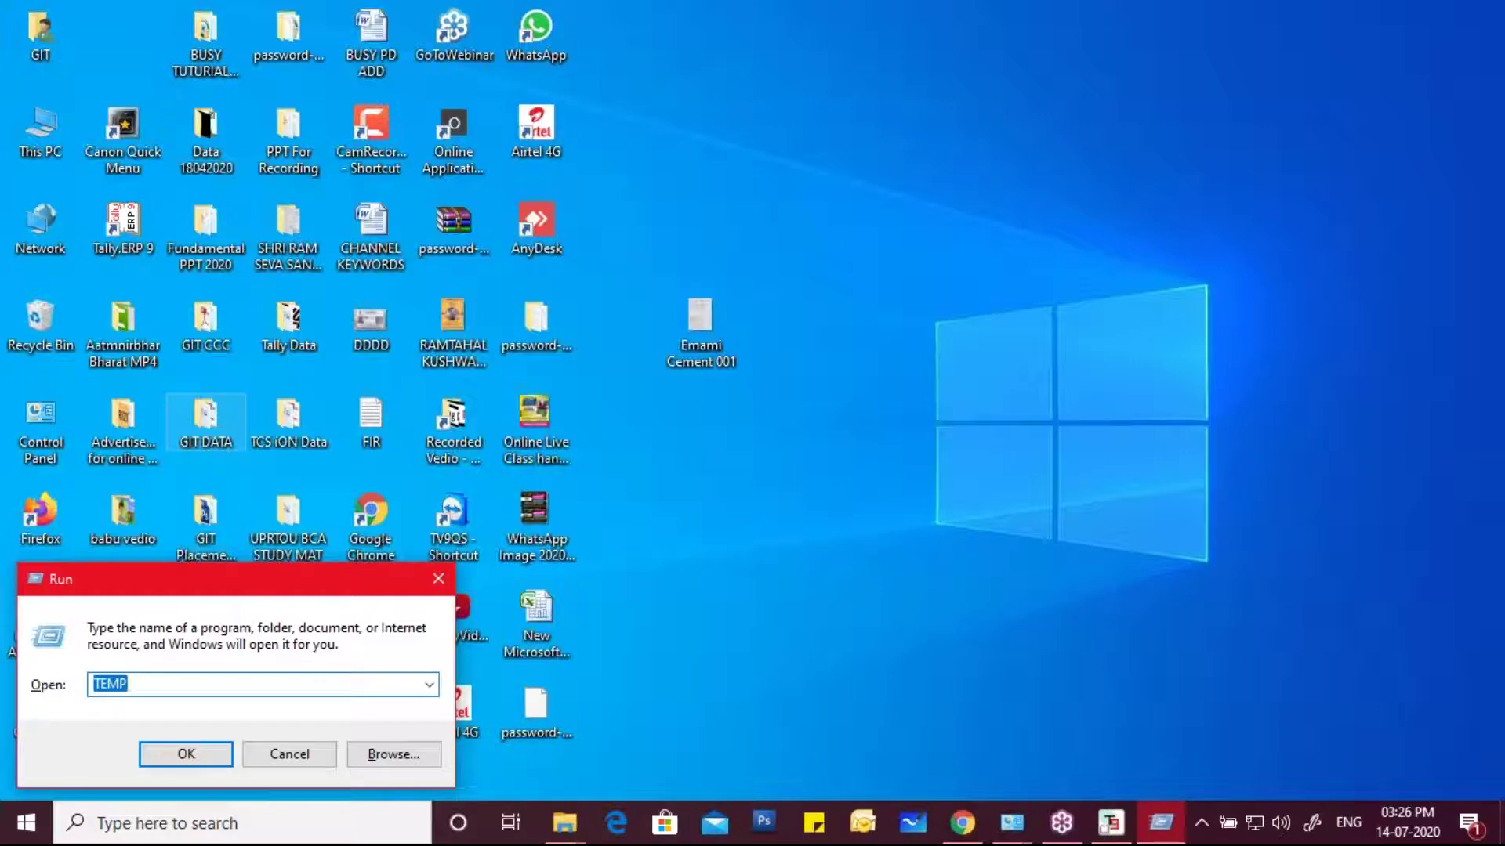
type("temp")
key("Return")
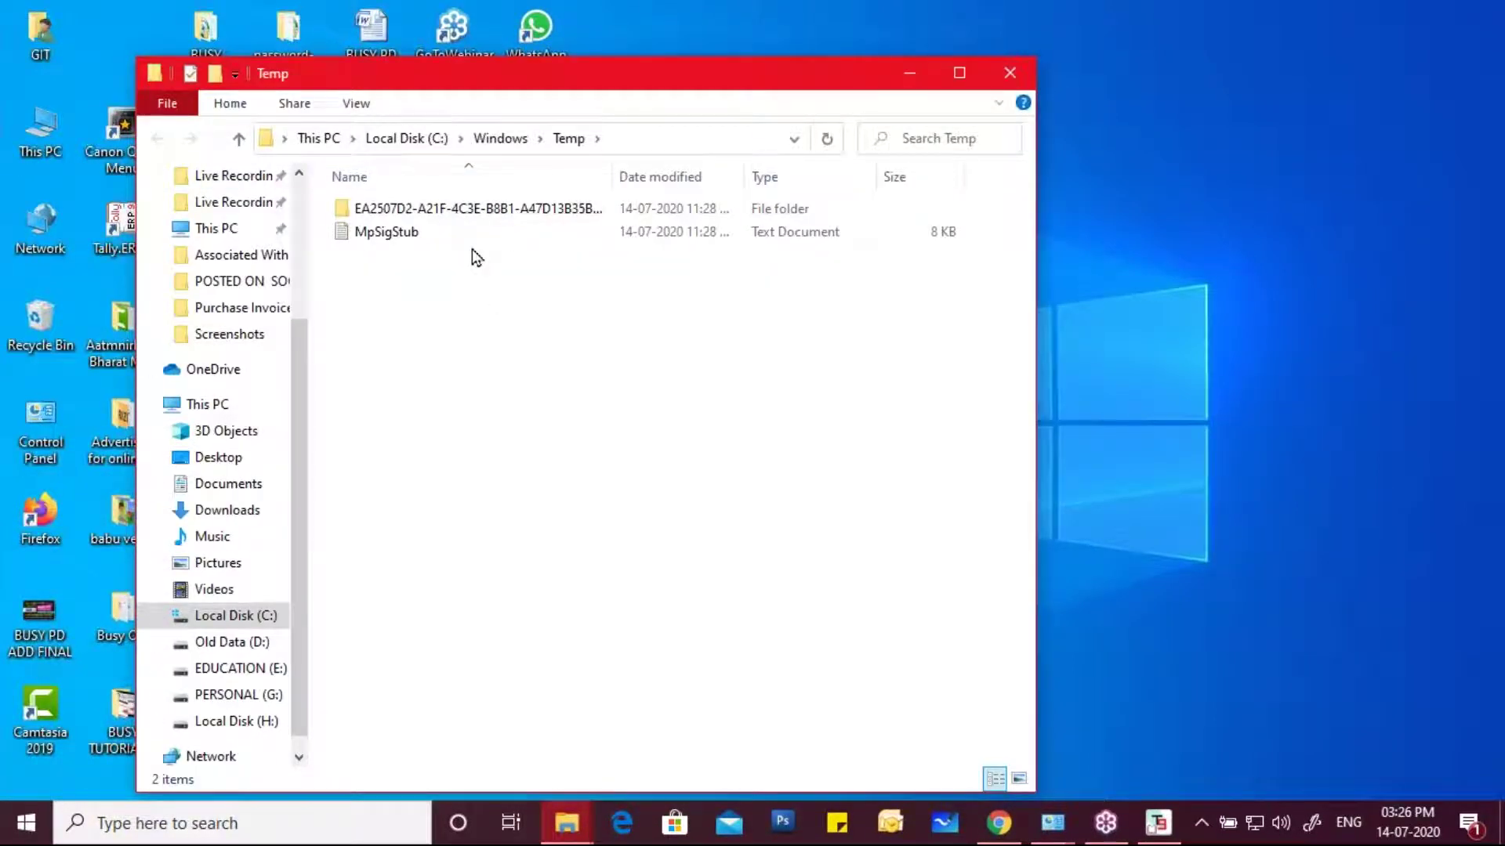
key("ctrl+a")
right_click(436, 230)
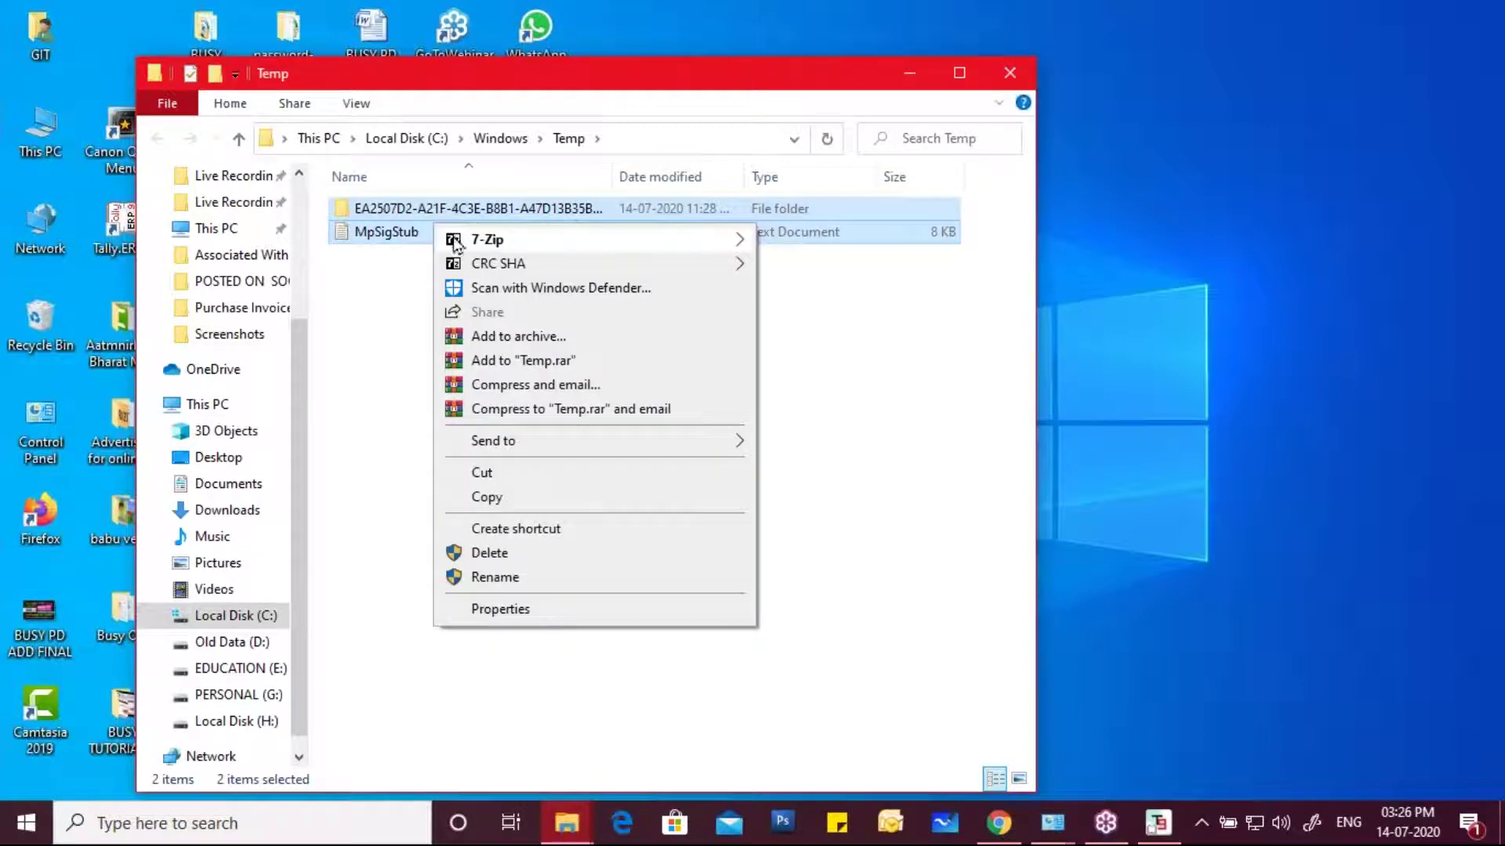
left_click(473, 553)
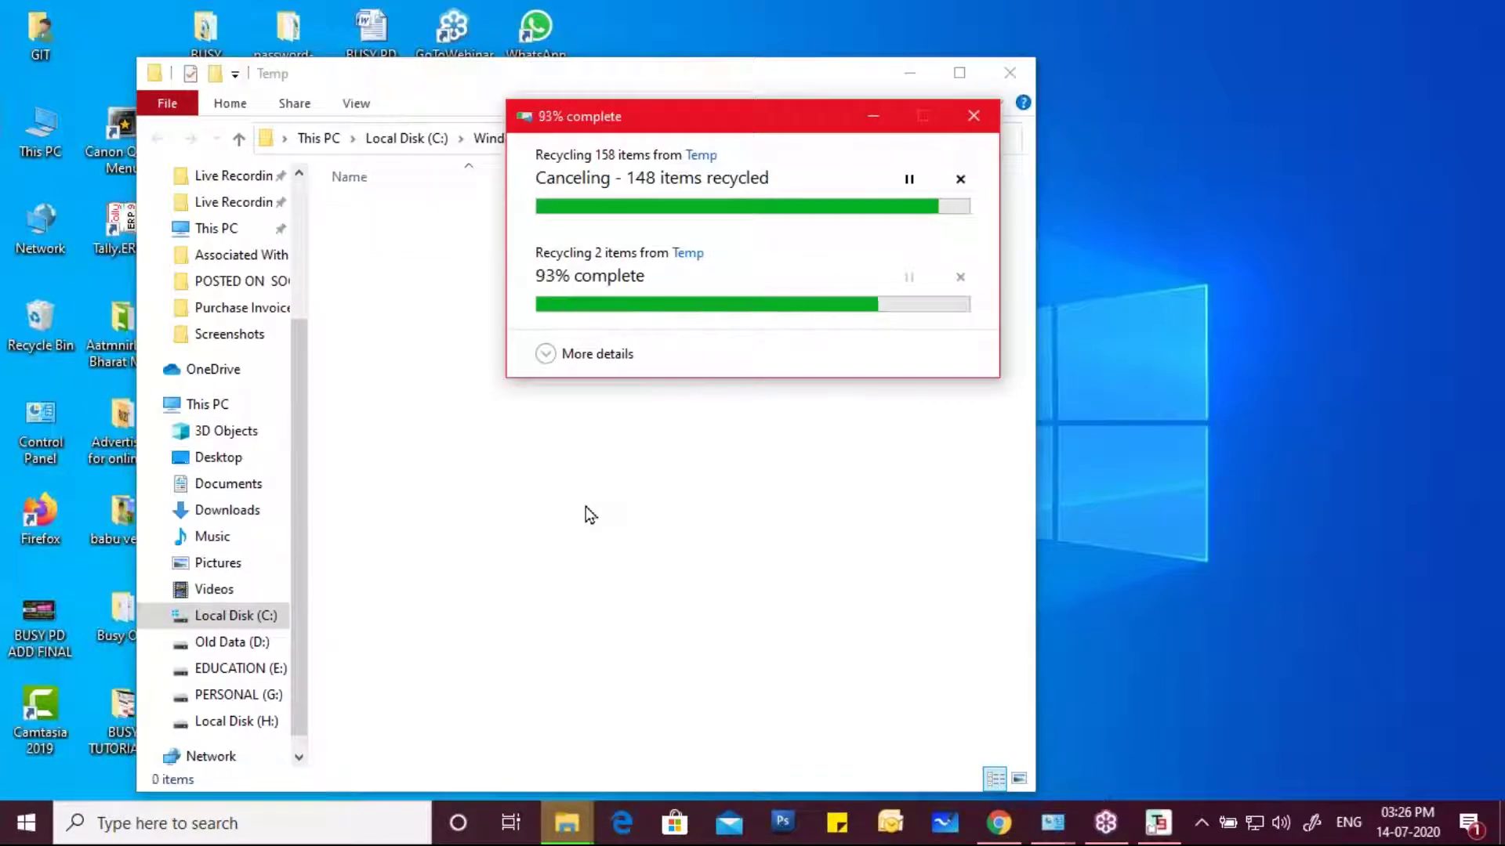
left_click(1012, 74)
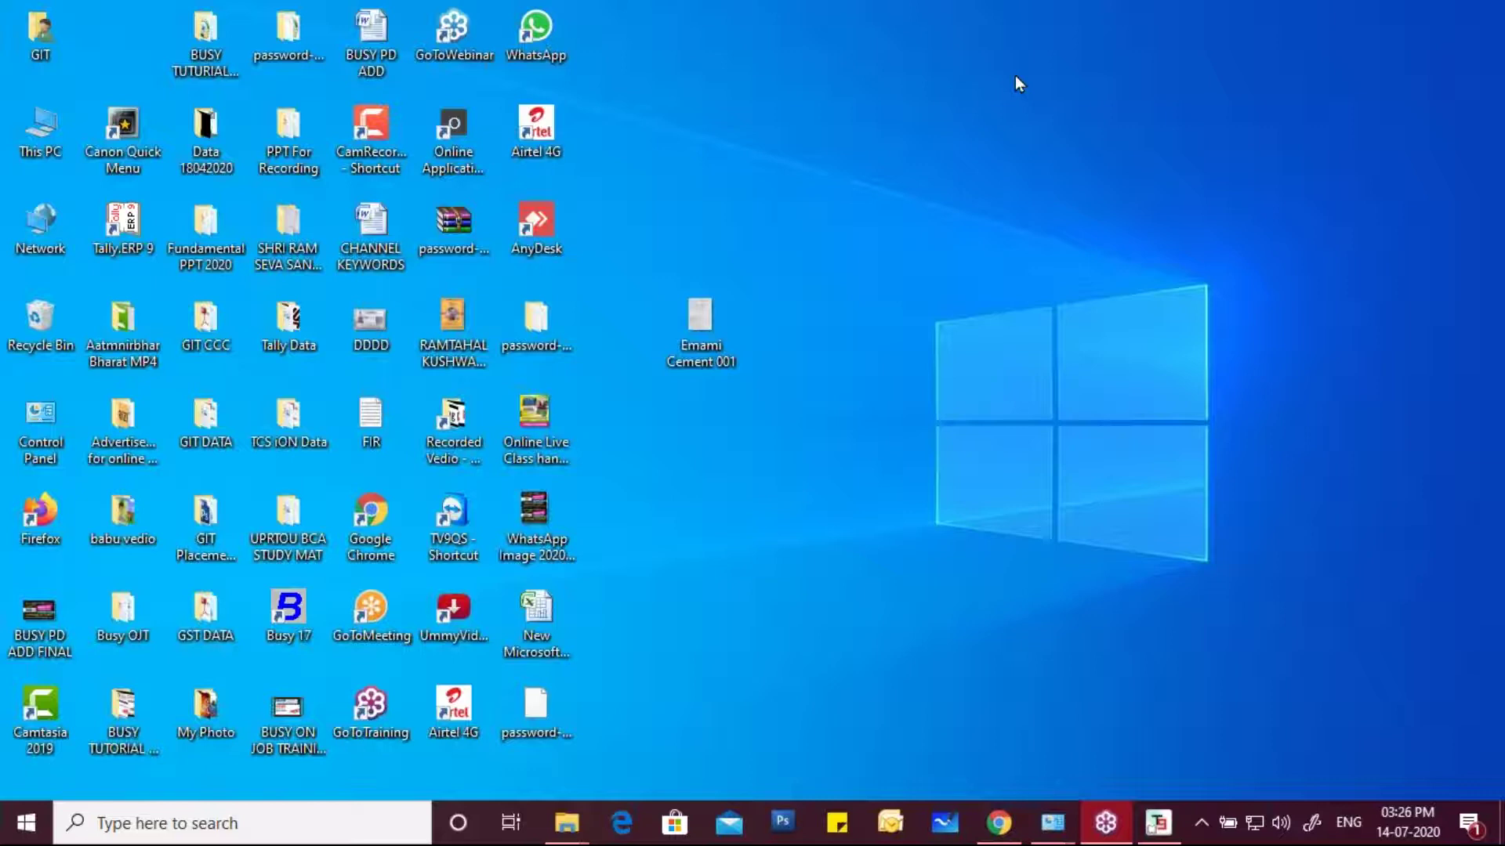
Open the user's Temp folder with the Run command %temp% and delete all its items, continuing with administrator permission
key("super+r")
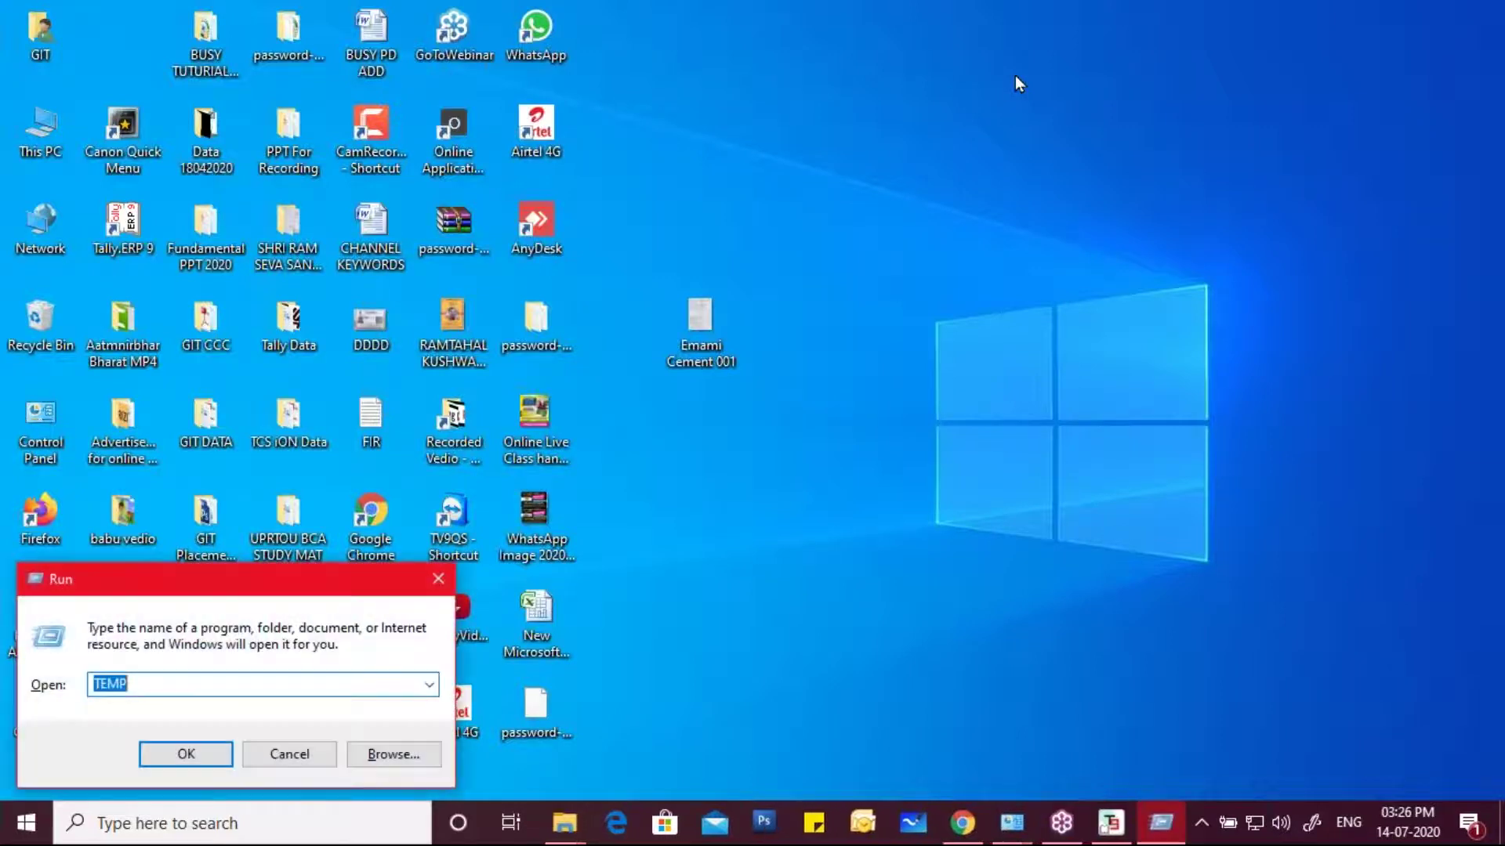
type("%te")
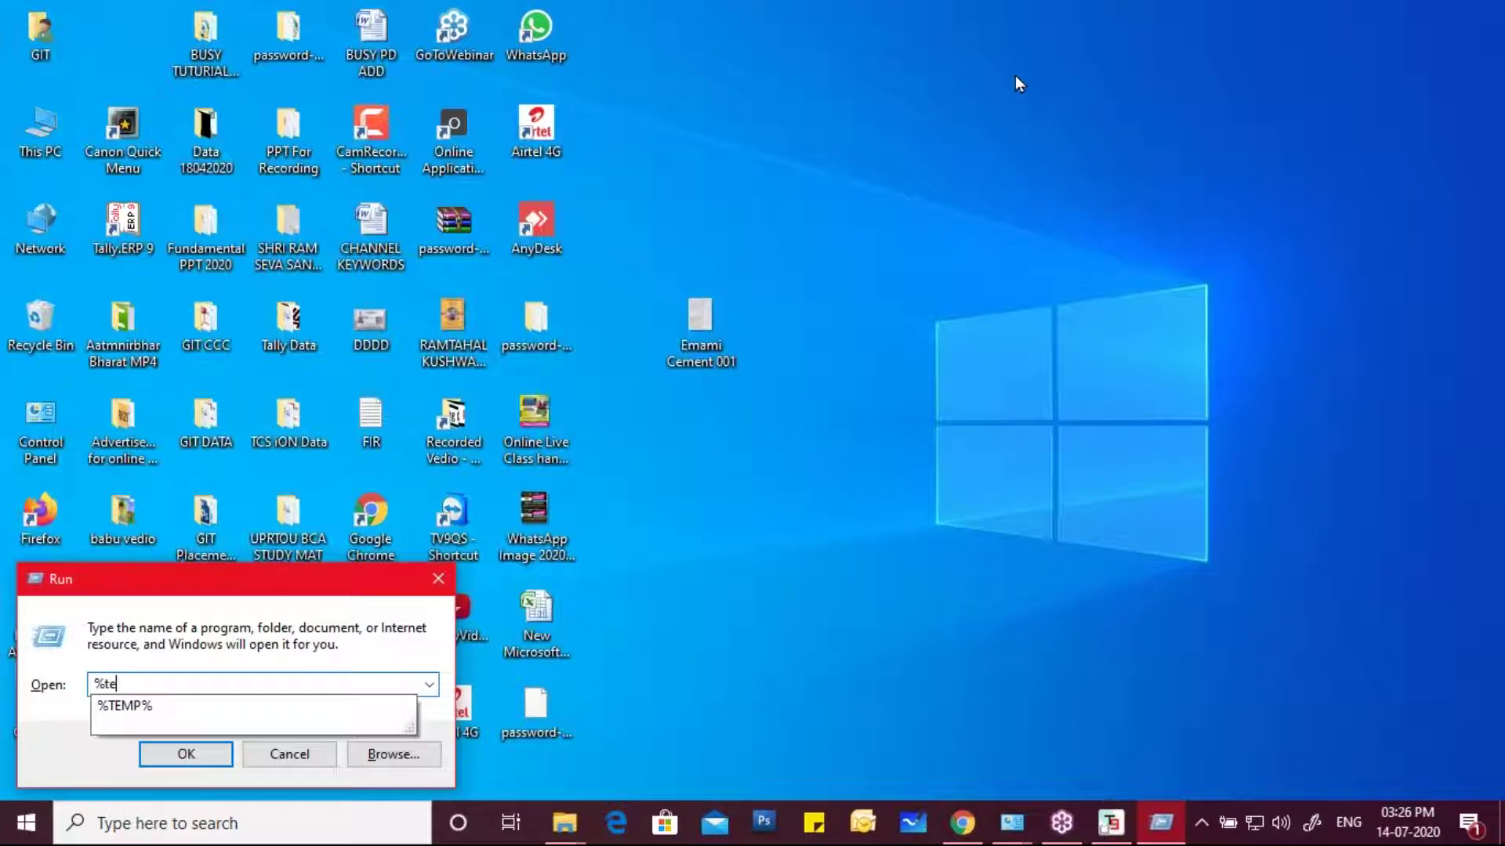
type("mp%")
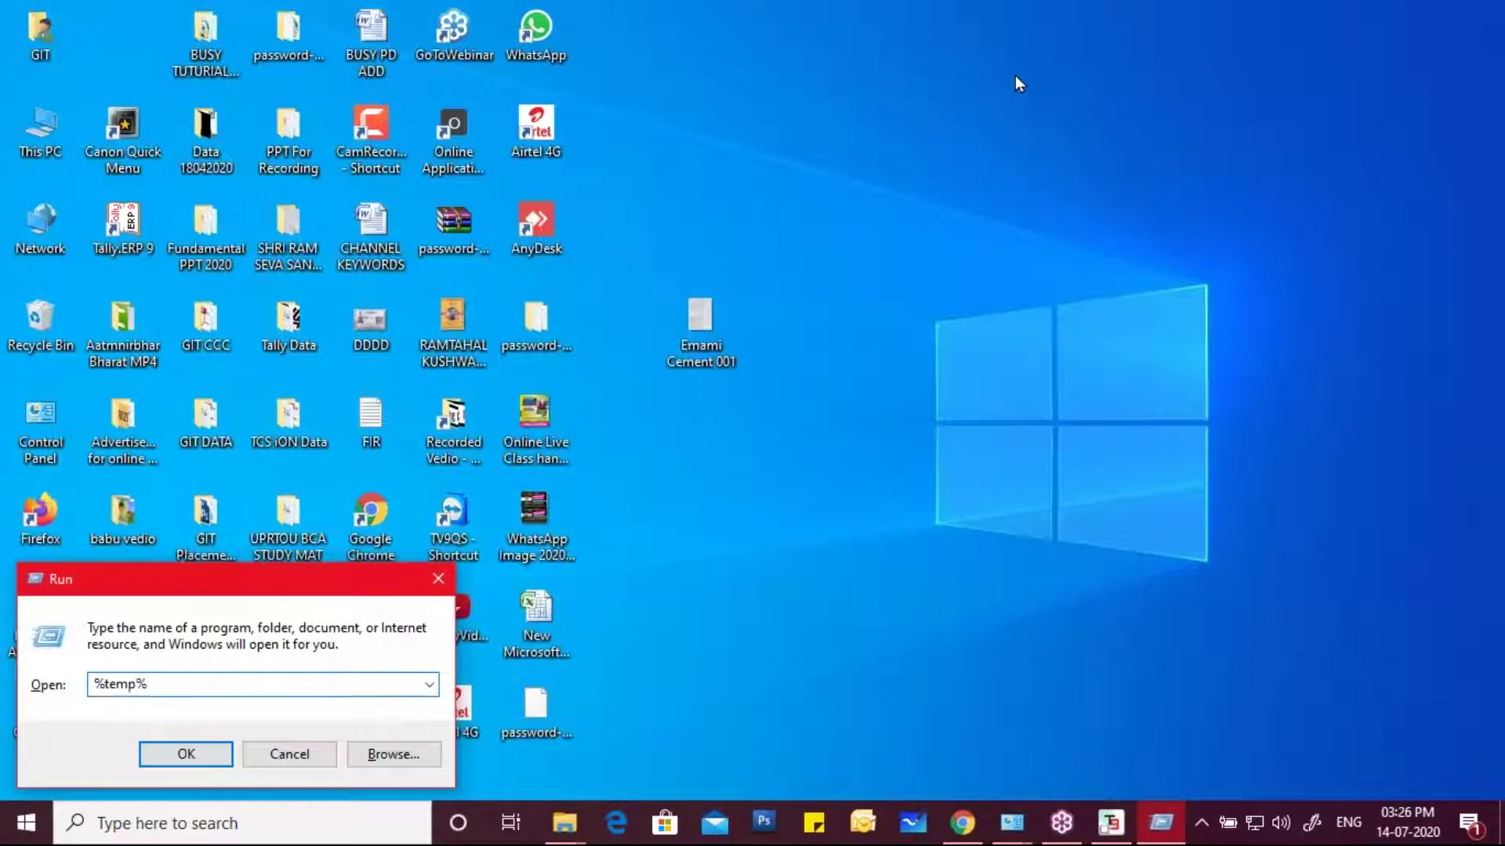
key("Return")
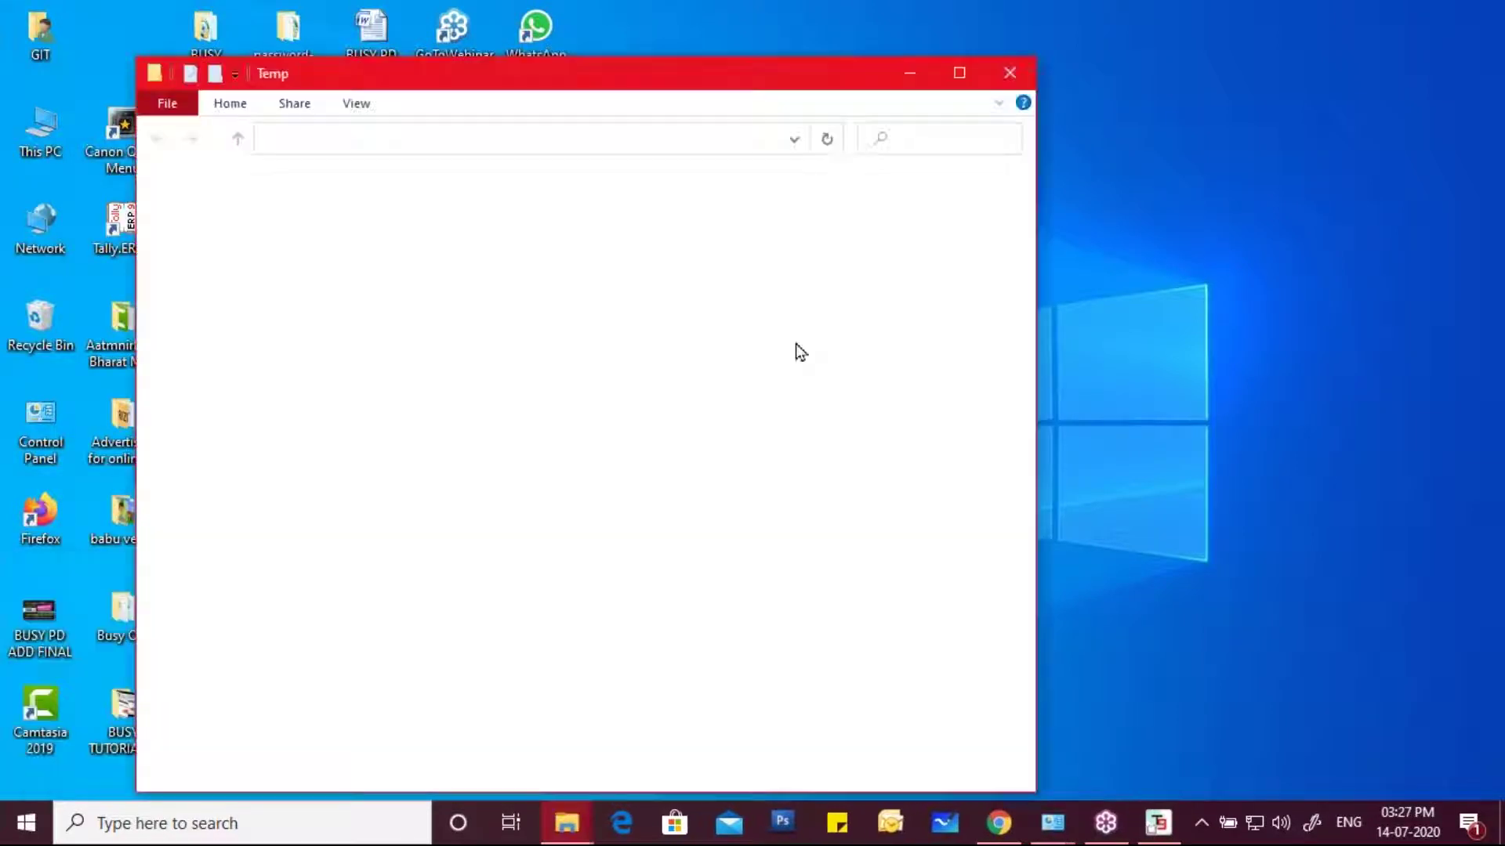
scroll(546, 576, "down", 3)
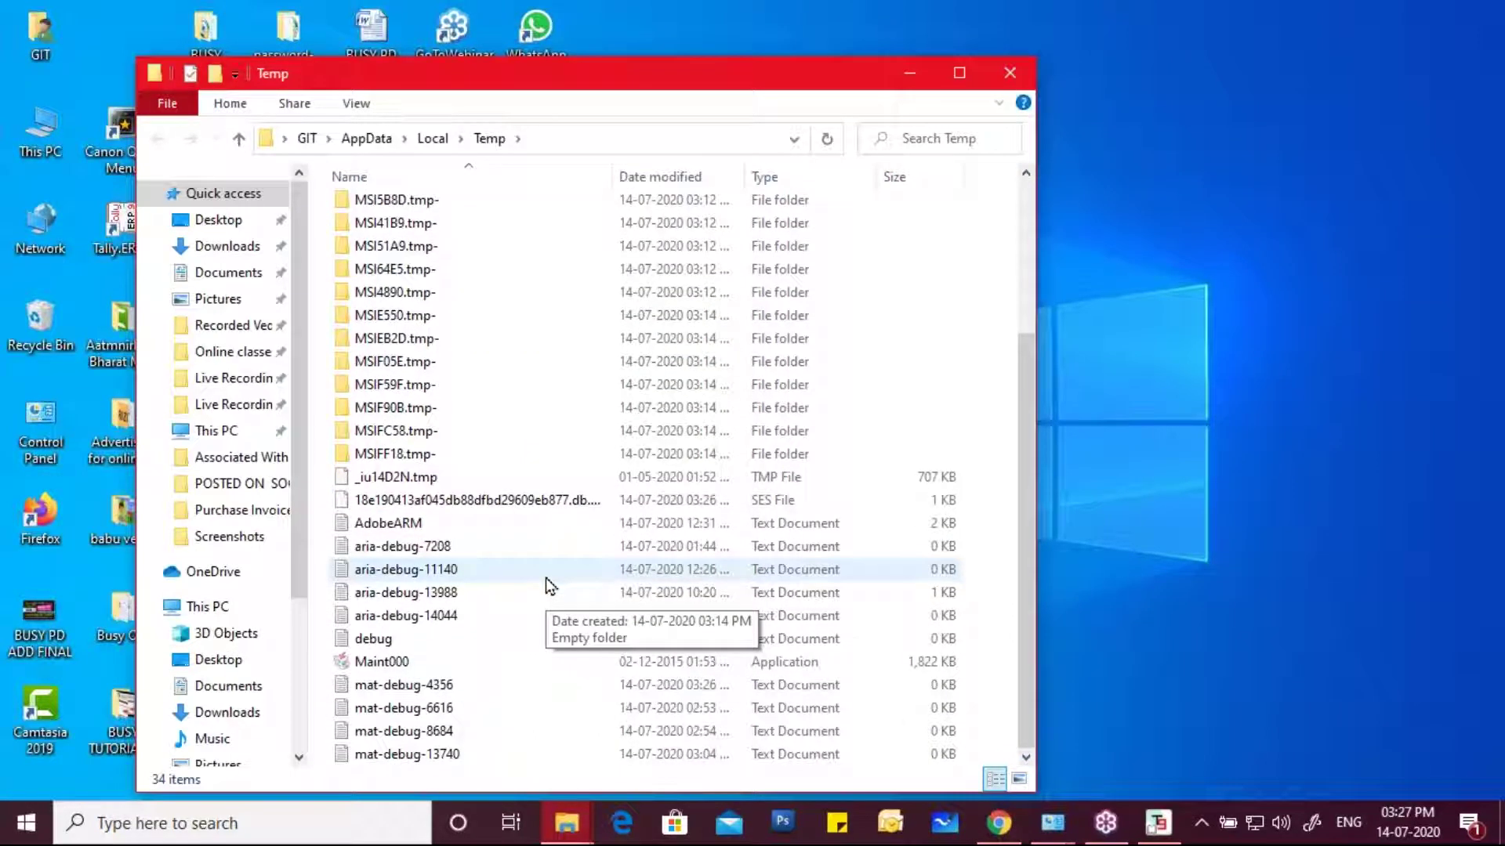
key("ctrl+a")
right_click(546, 577)
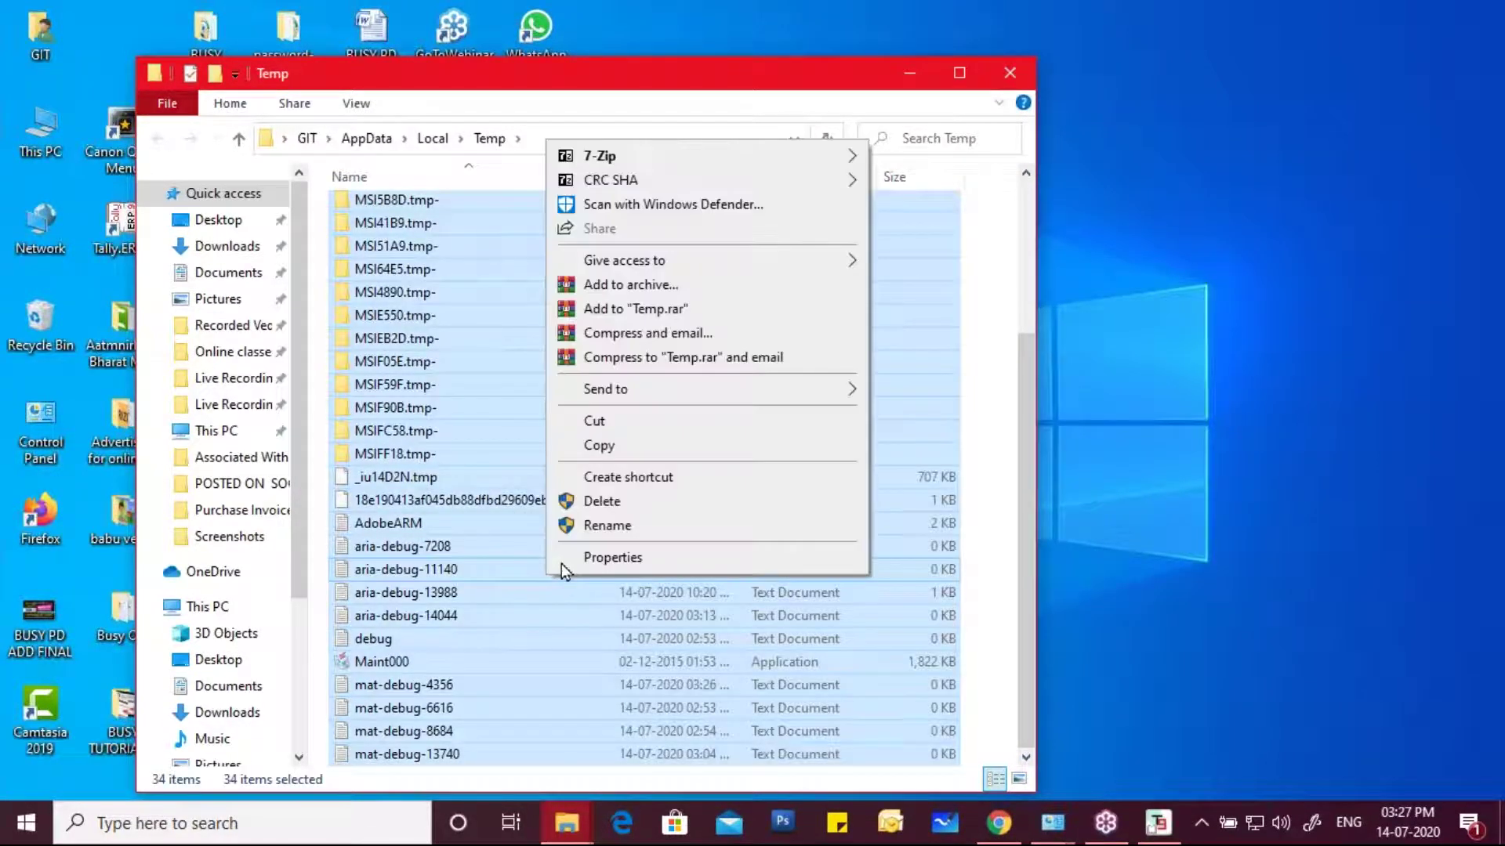
left_click(610, 506)
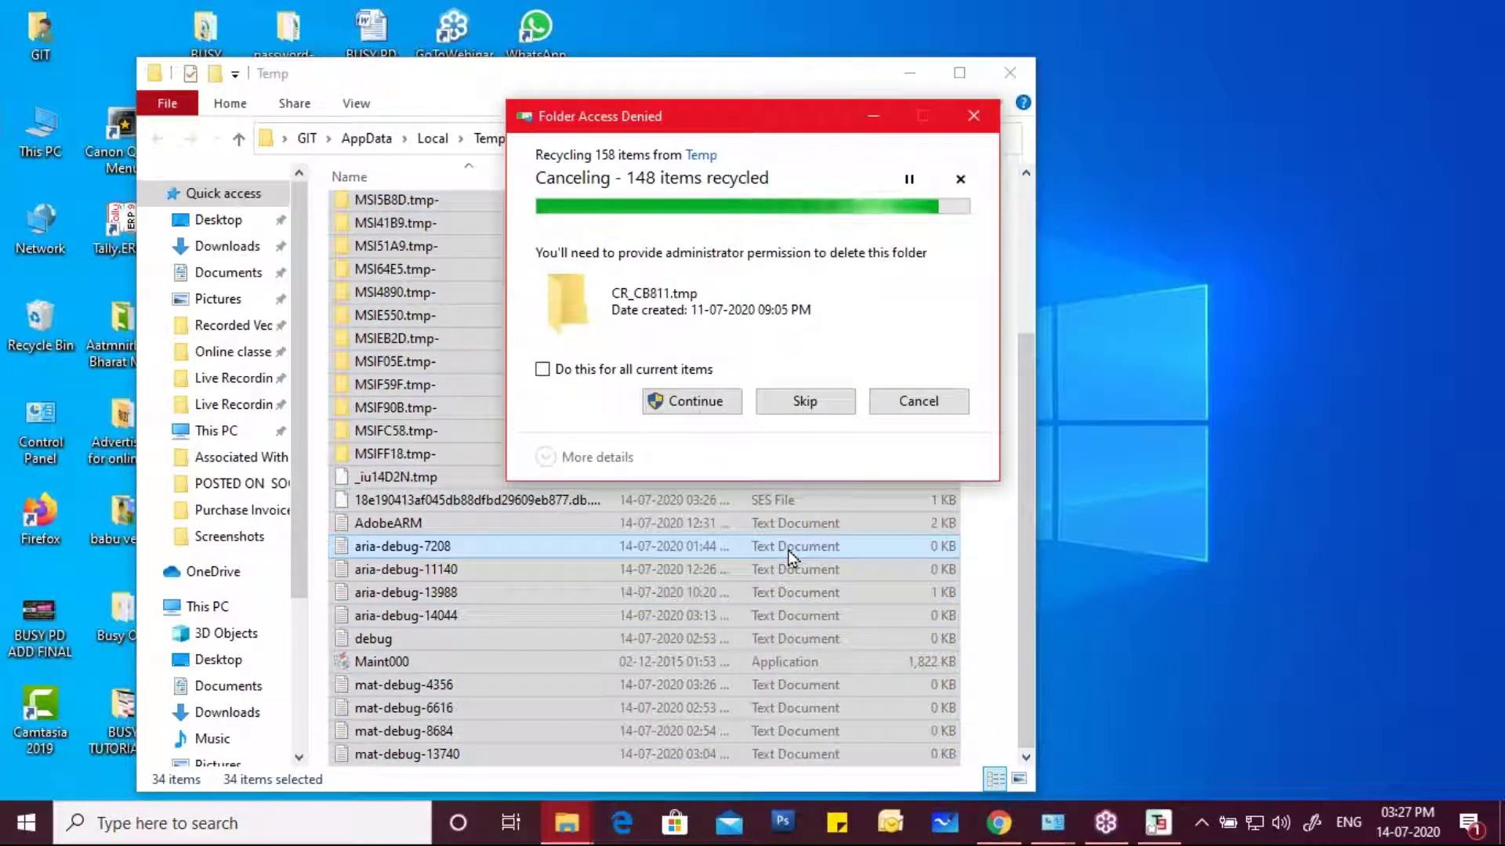
left_click(695, 401)
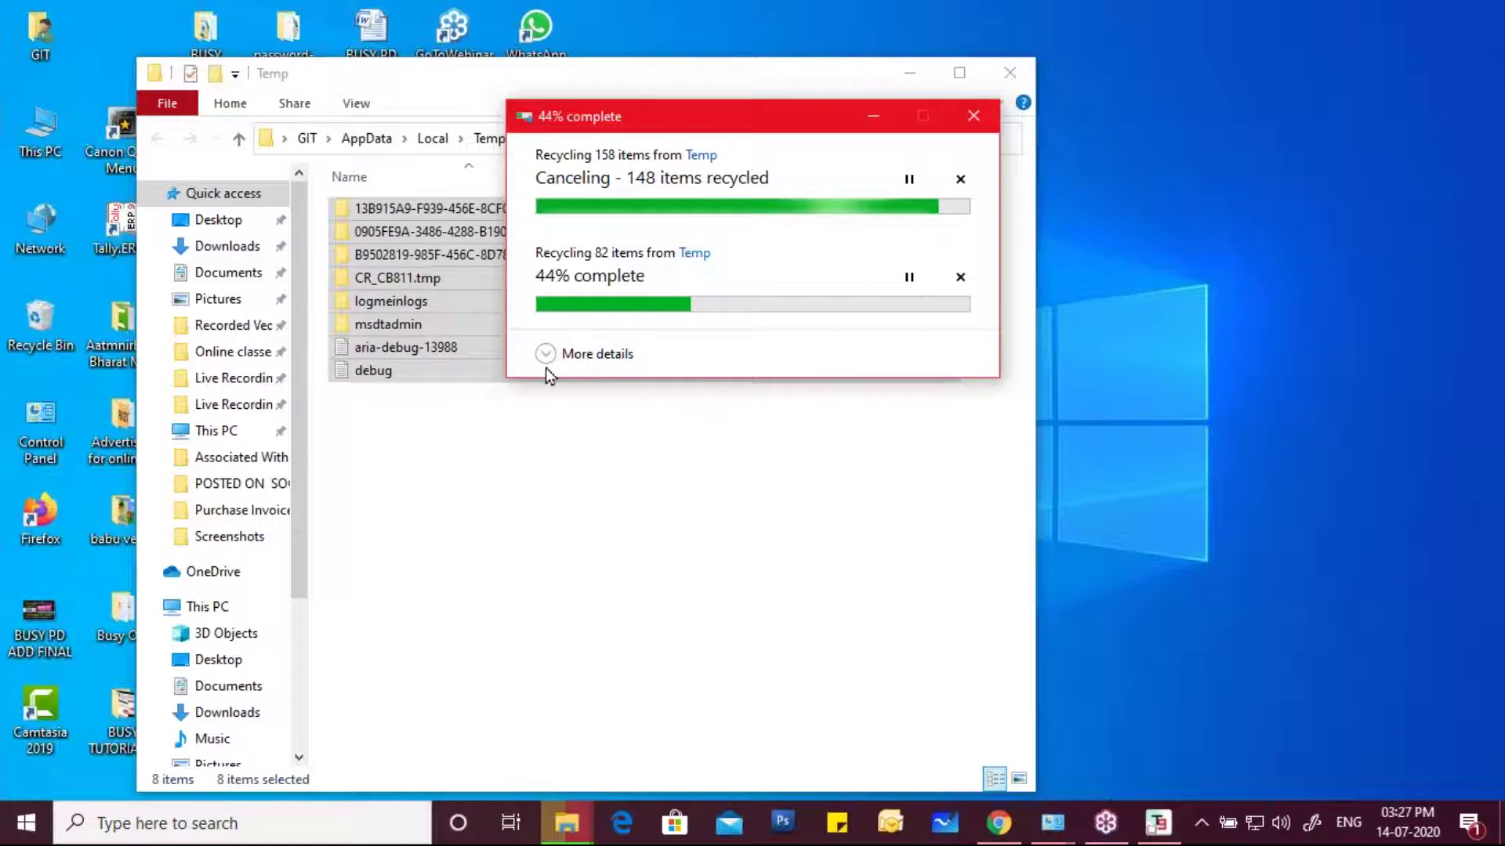
left_click(719, 461)
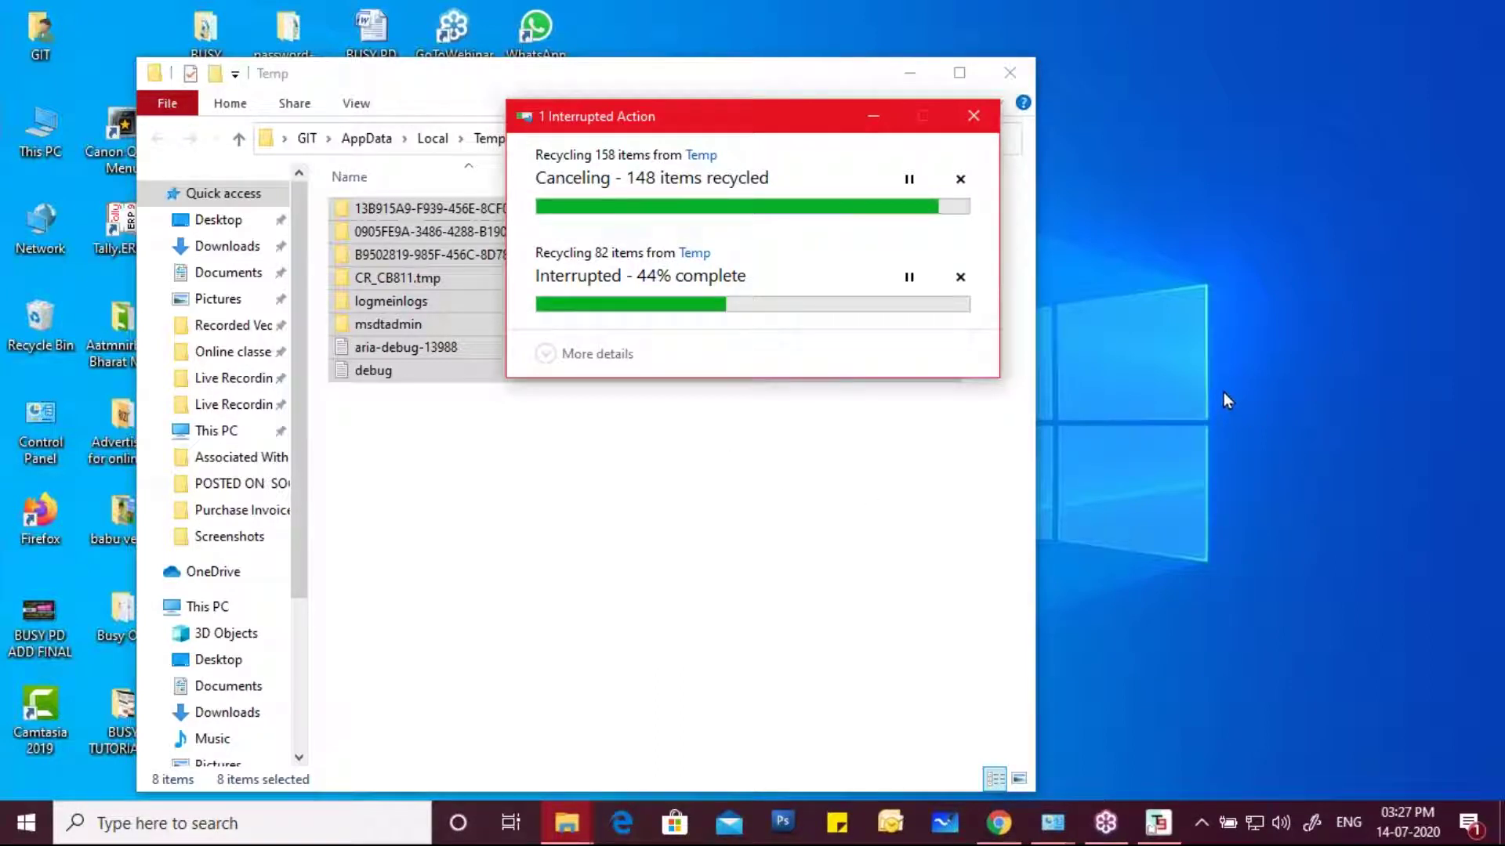
Reopen the Windows Temp folder with the Run command temp to check its contents, and close its window
key("super+r")
type("%t")
key("BackSpace")
key("BackSpace")
type("temp")
key("Return")
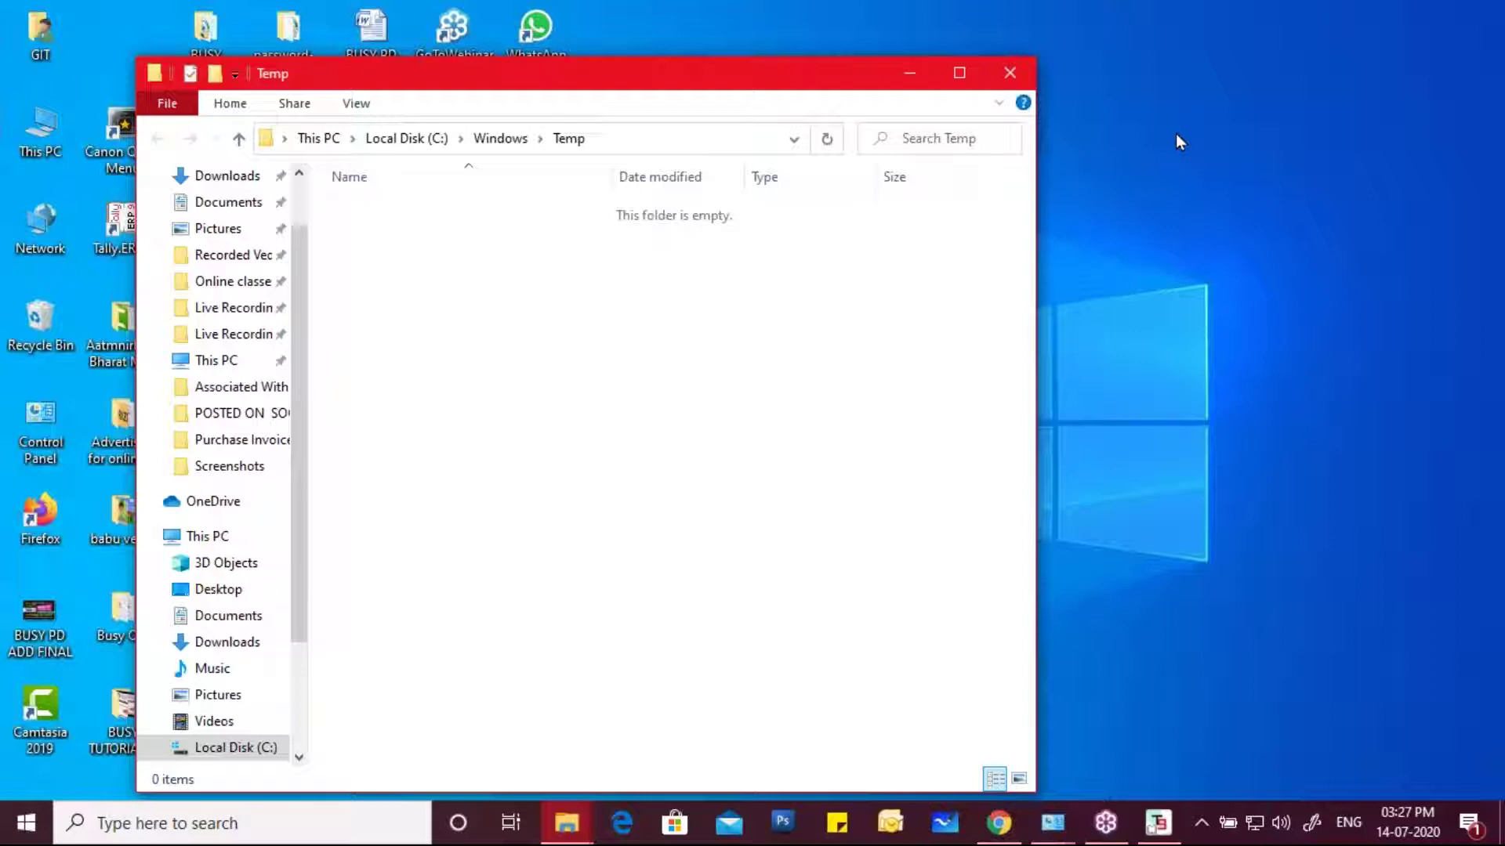
left_click(1002, 73)
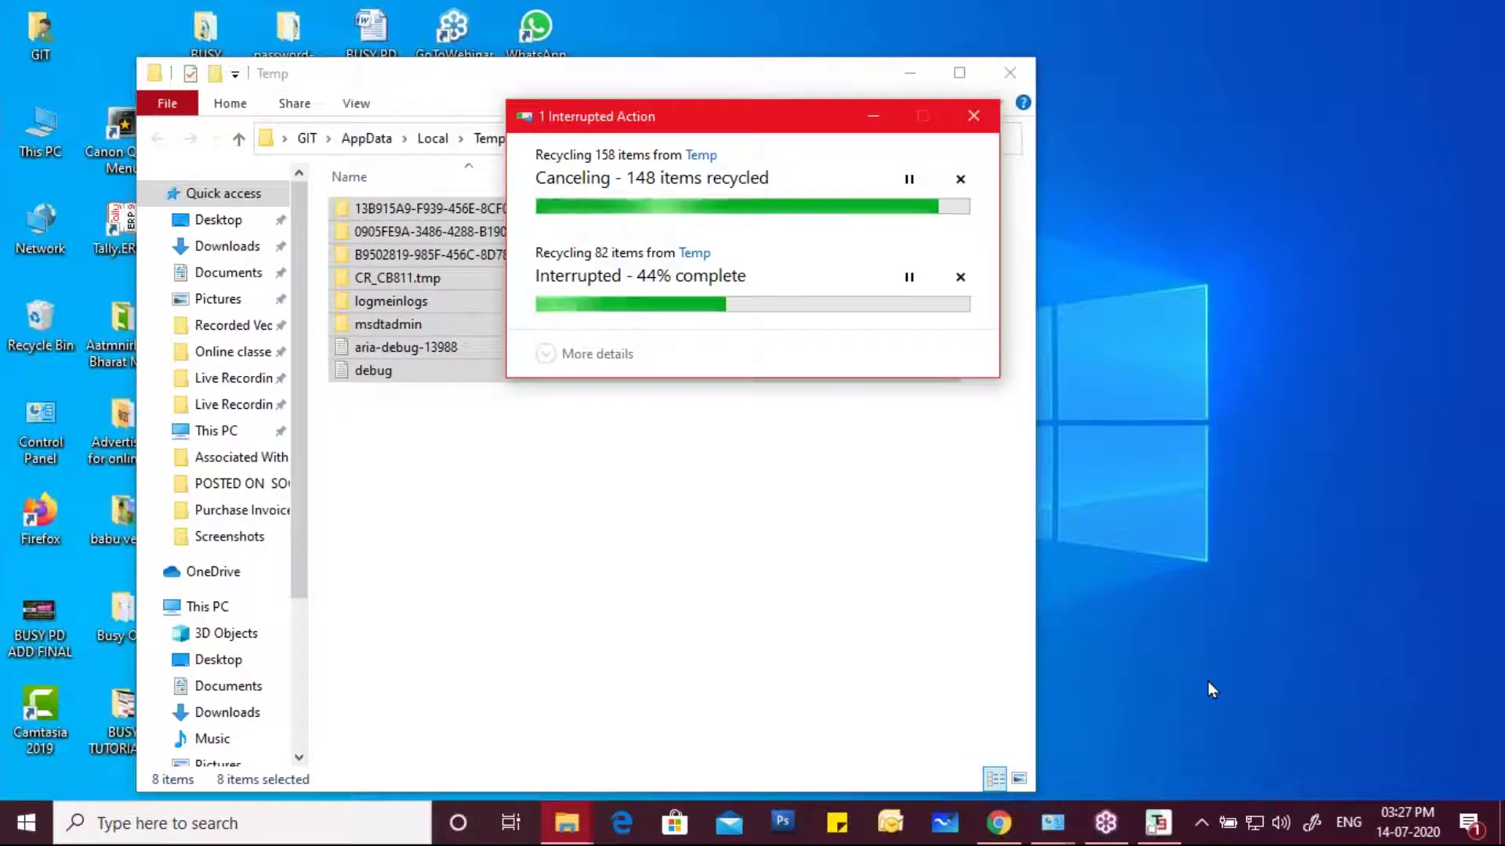
Reopen the user's Temp folder with the Run command %temp% to check which items remain
key("super+r")
type("%")
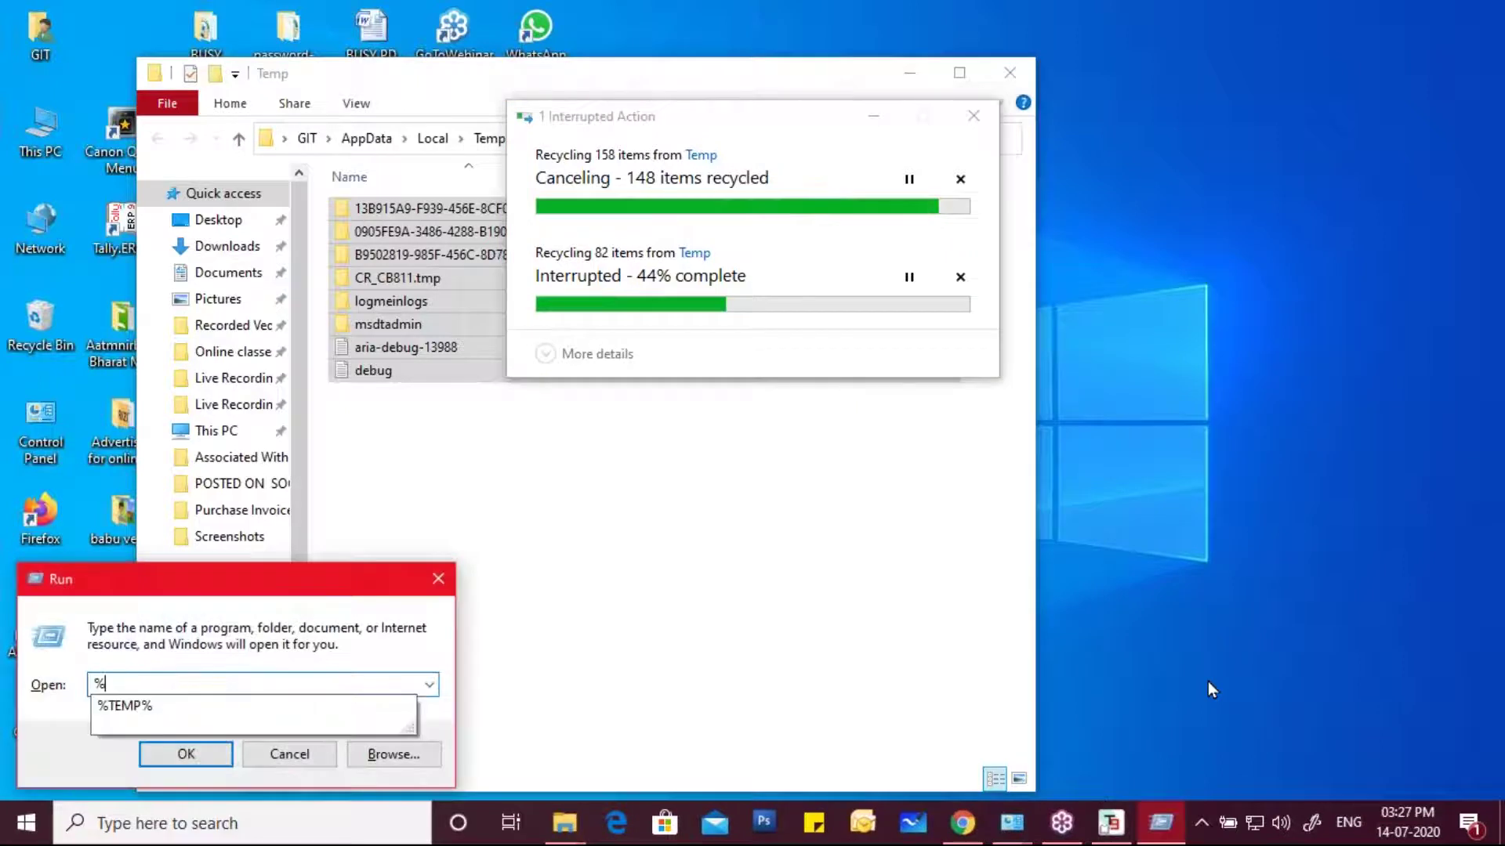
type("temp%")
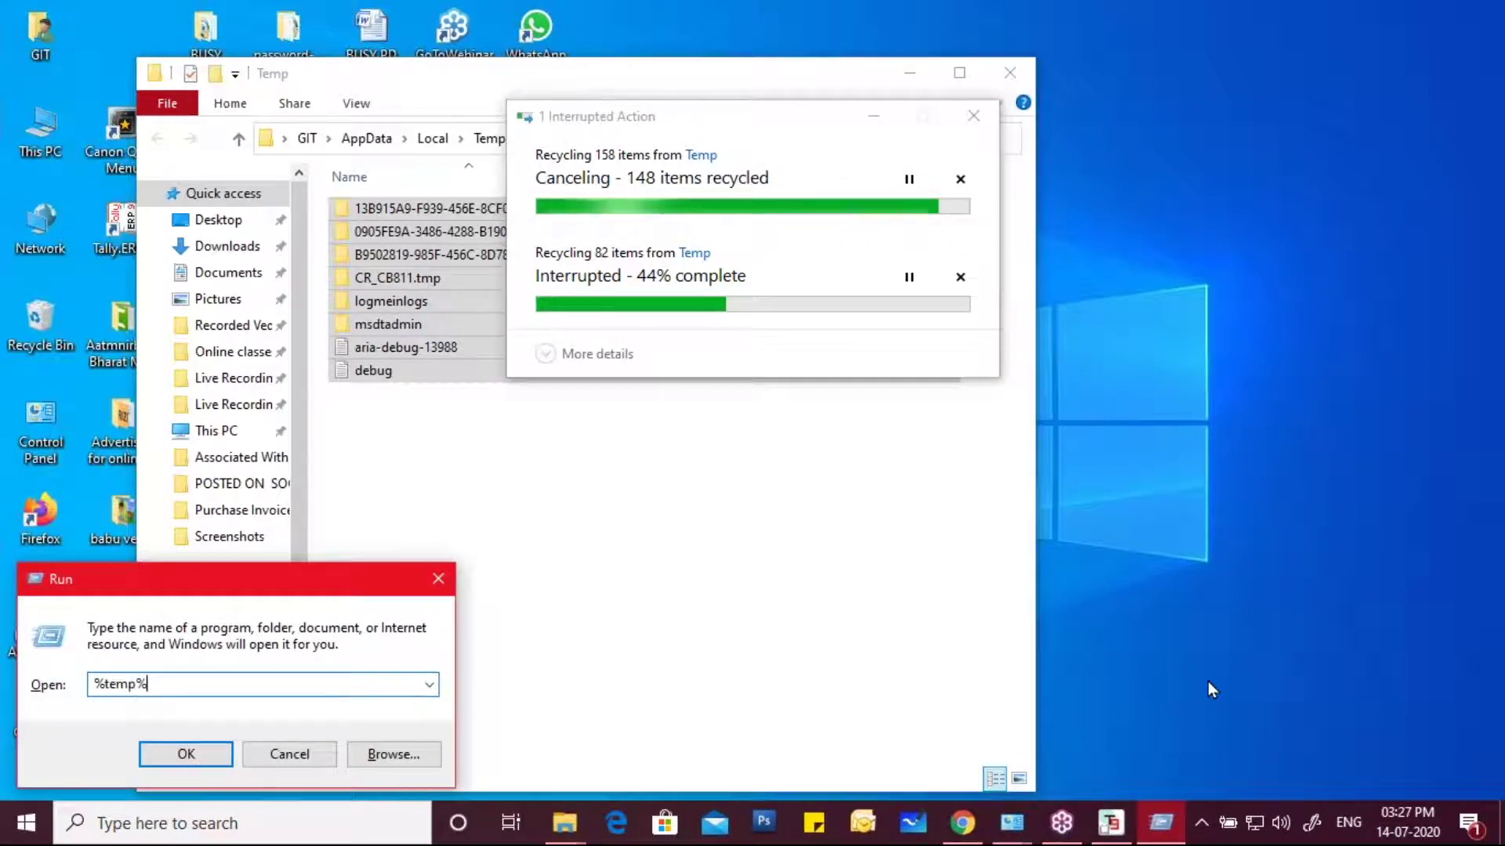
key("Return")
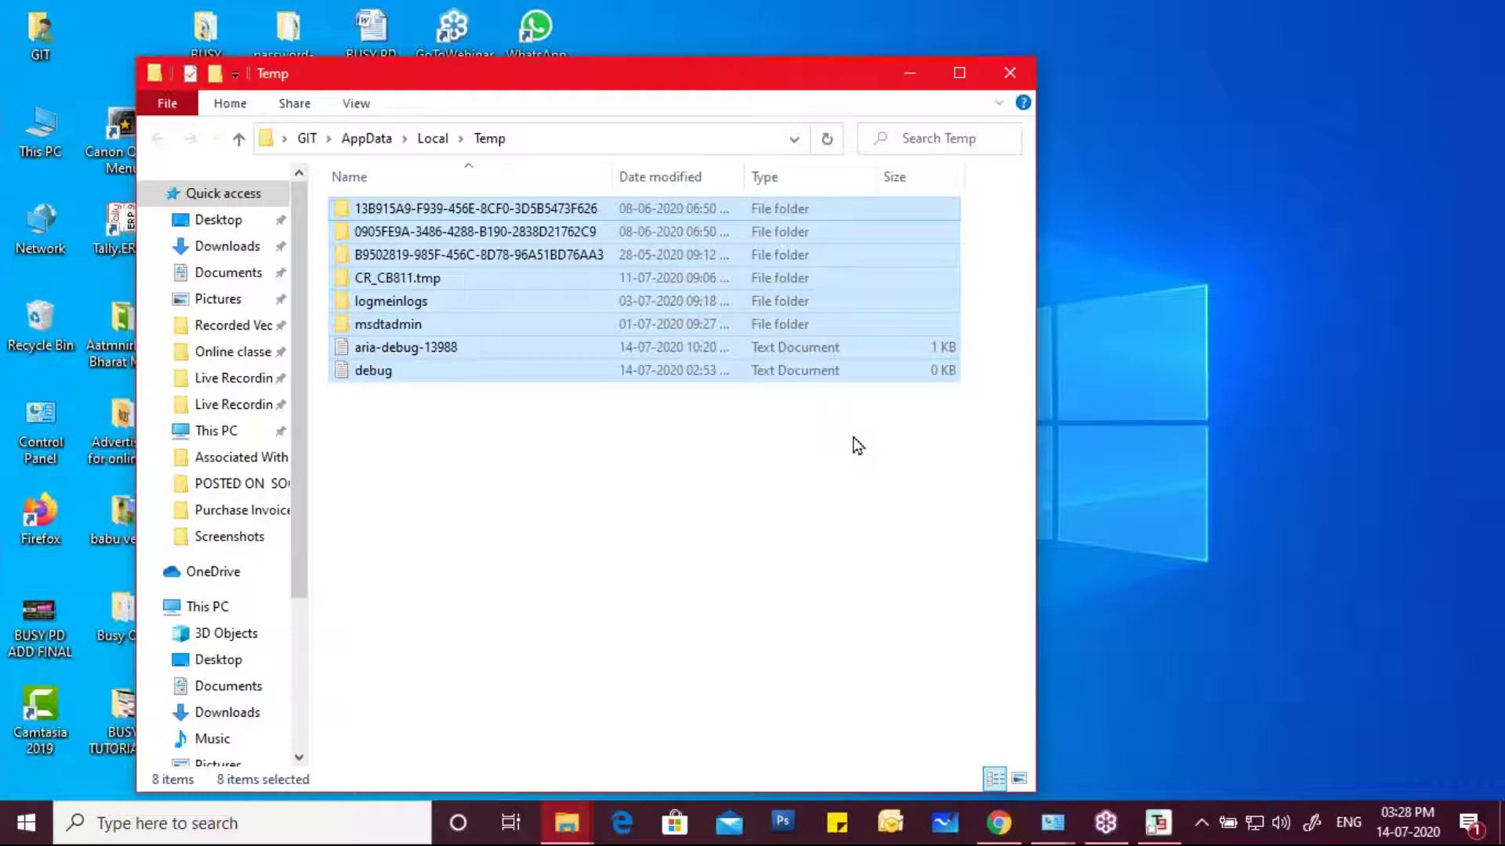
Open the Windows Prefetch folder with the Run command prefetch and grant permanent access to it
key("super+r")
type("p")
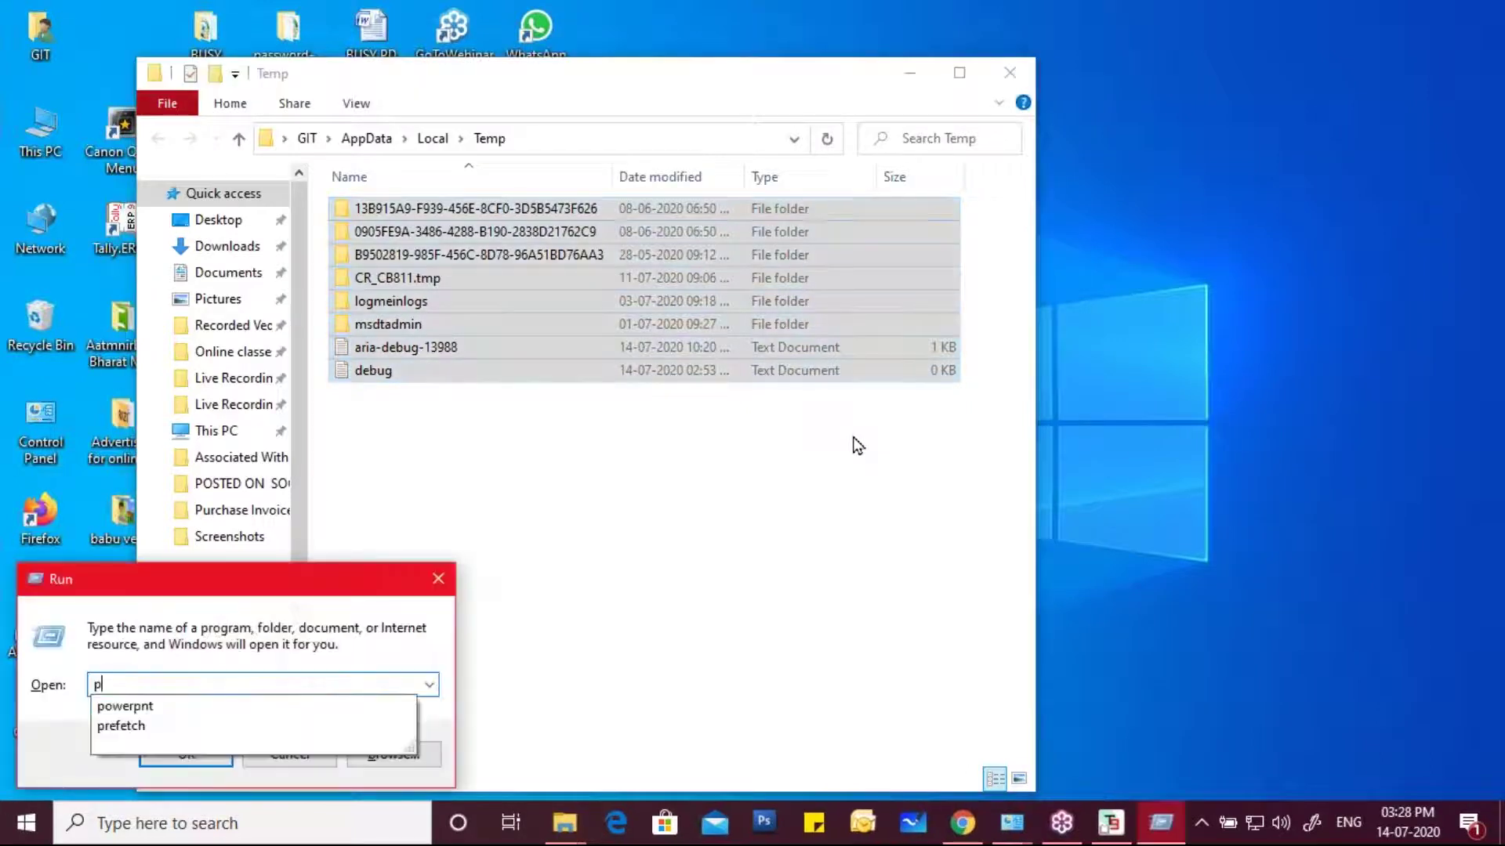
type("re")
key("Down")
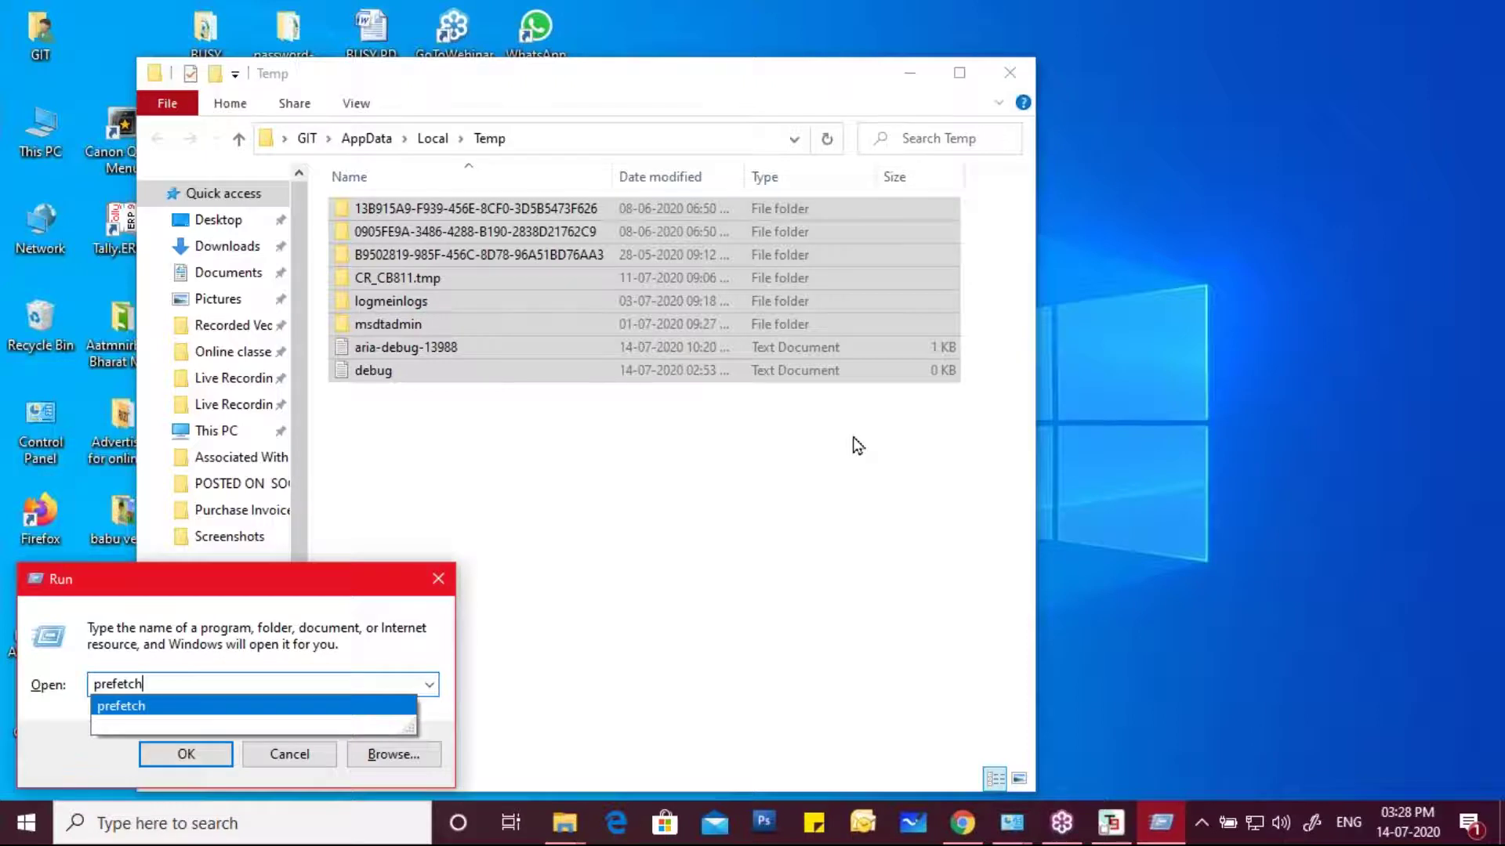
key("Return")
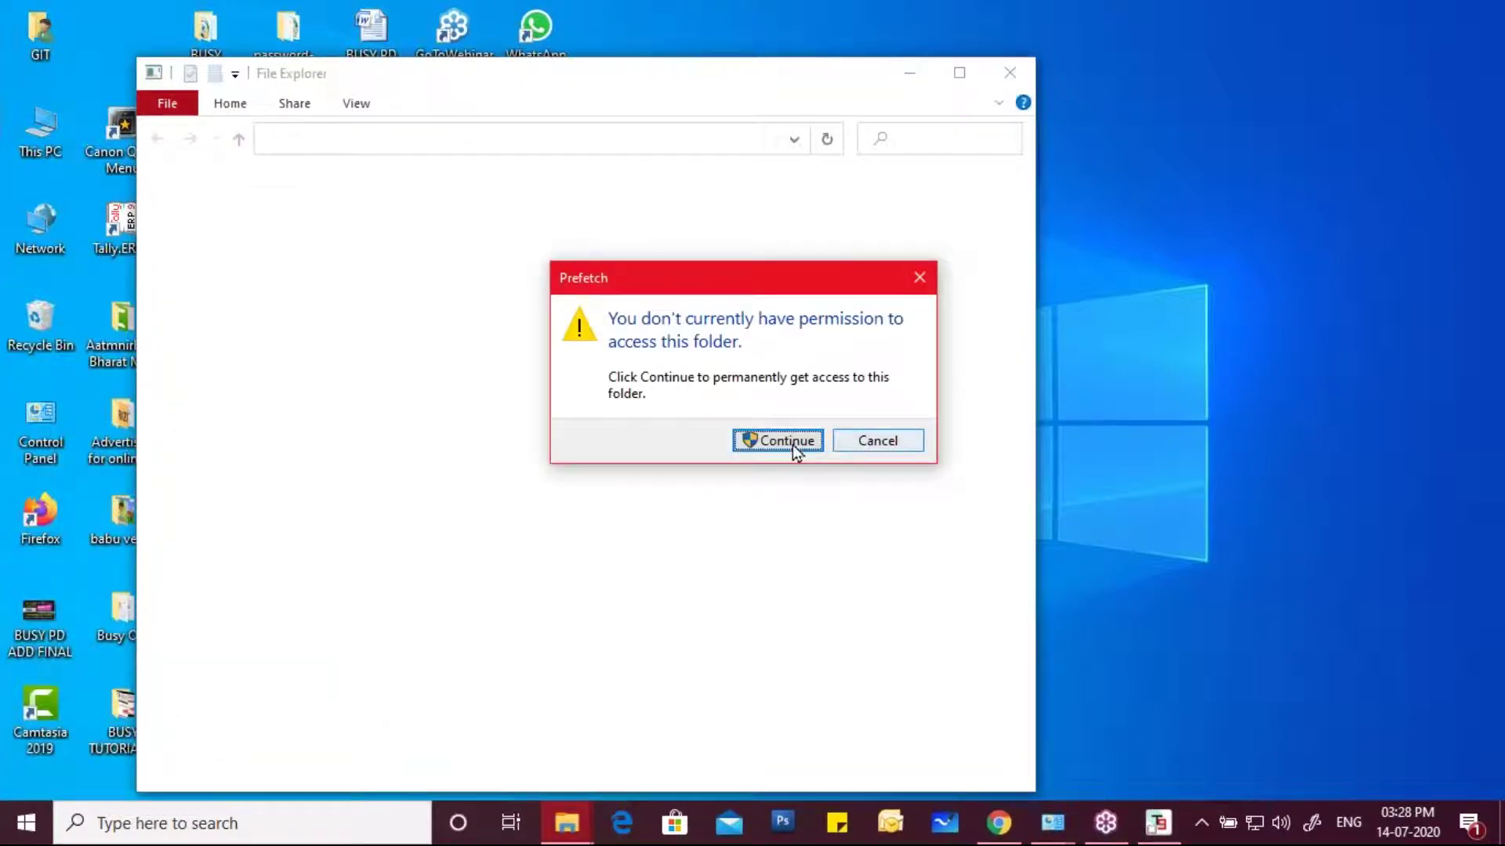
left_click(775, 441)
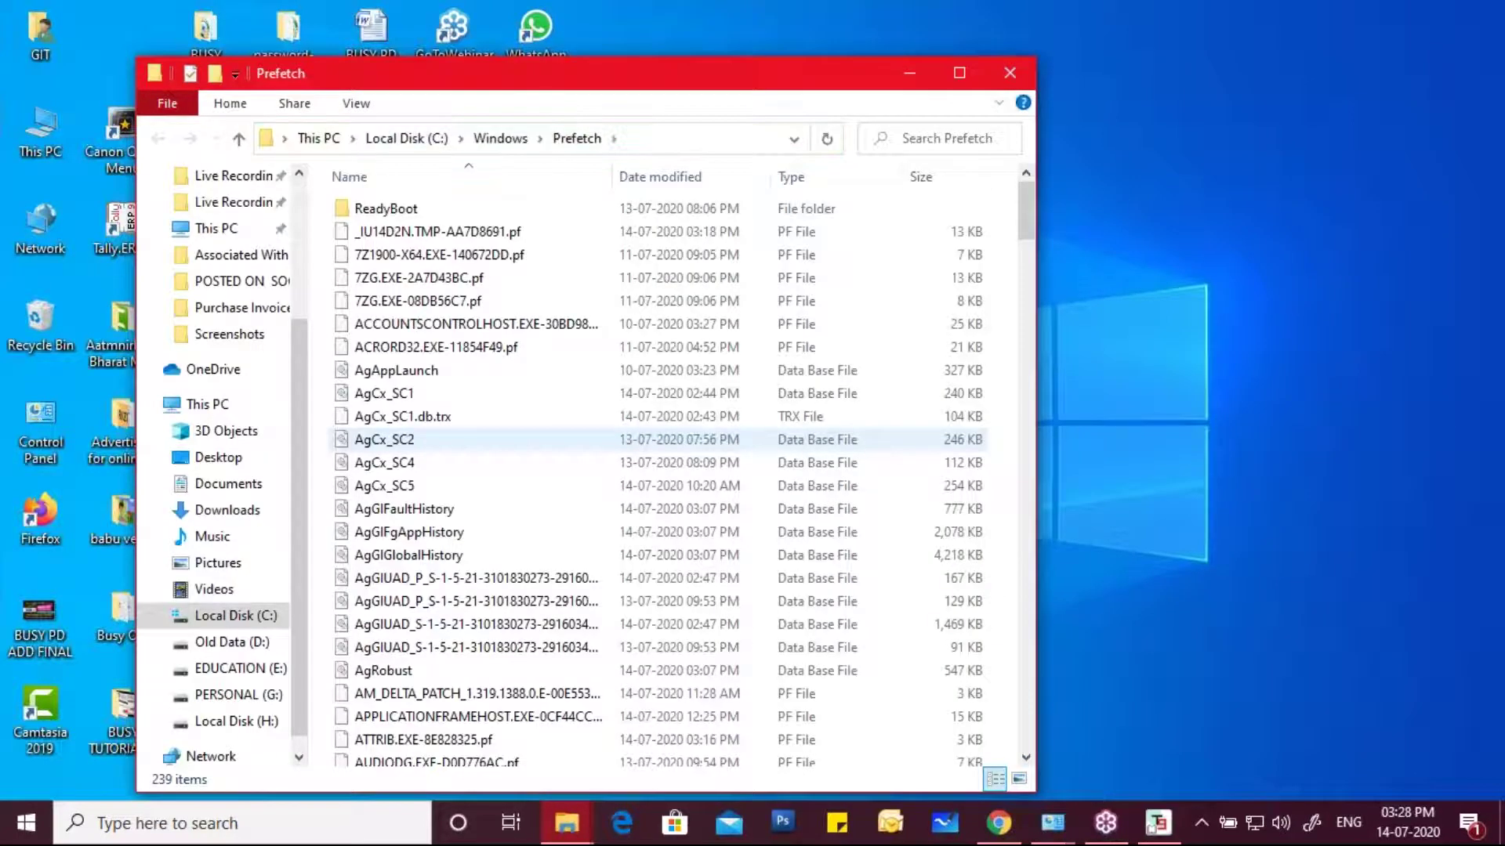
Delete all items in the Prefetch folder and retry the interrupted deletion of the open aria-debug-13988 file from Temp
key("ctrl+a")
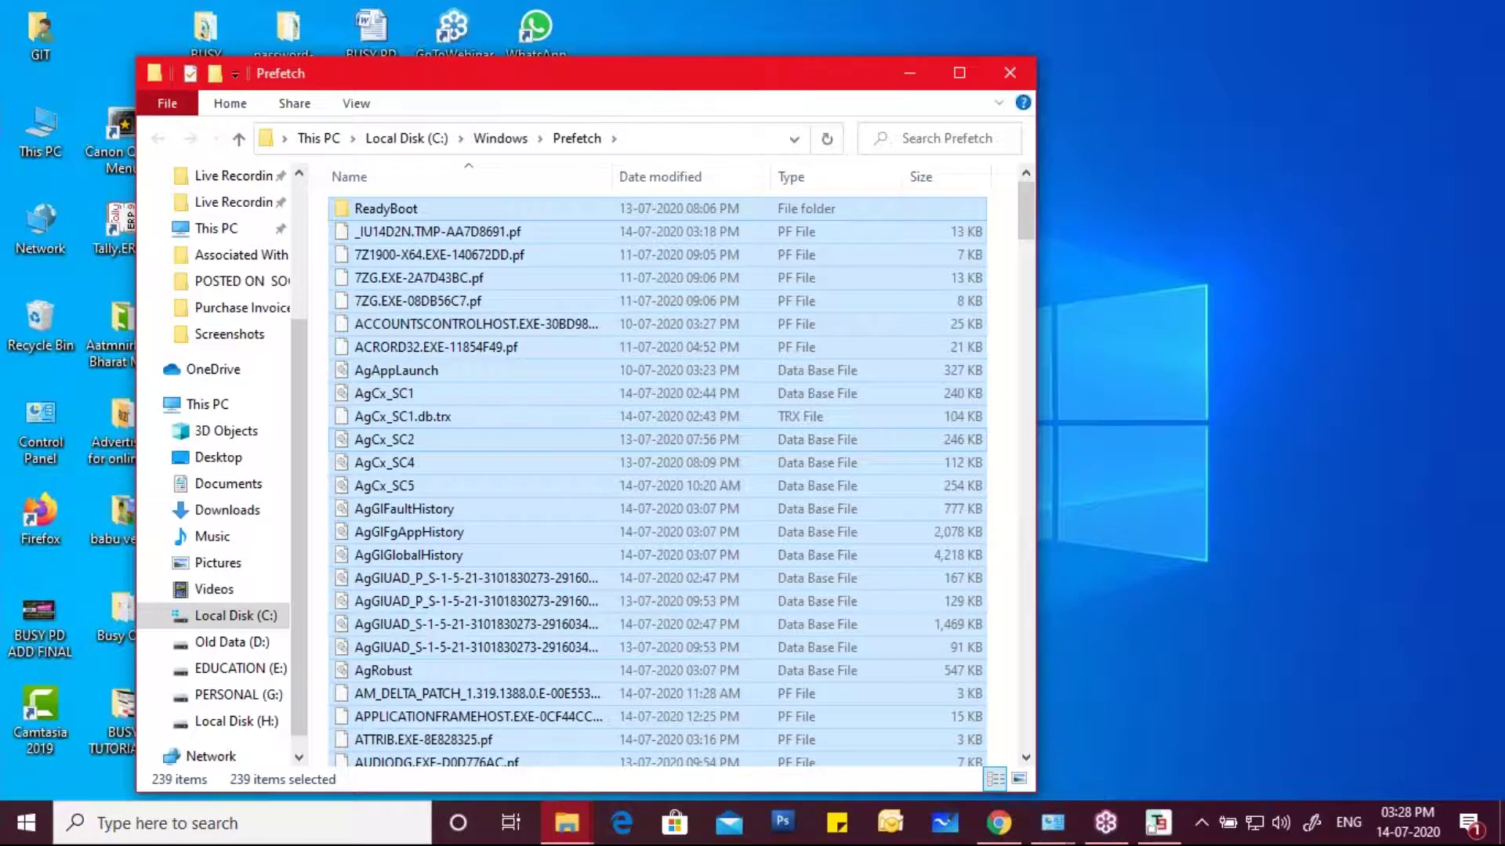
key("Delete")
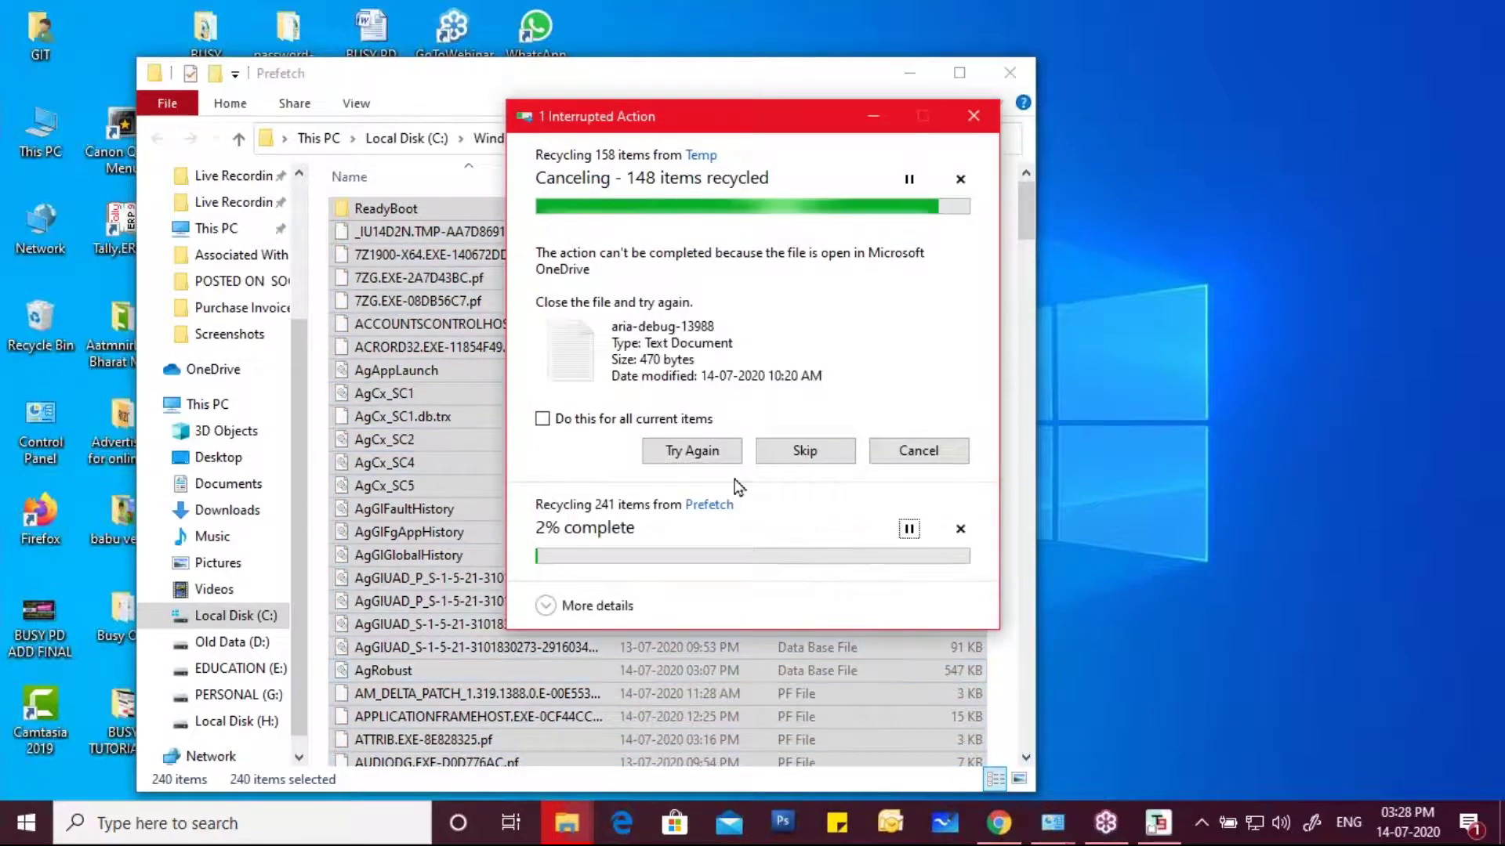
left_click(705, 462)
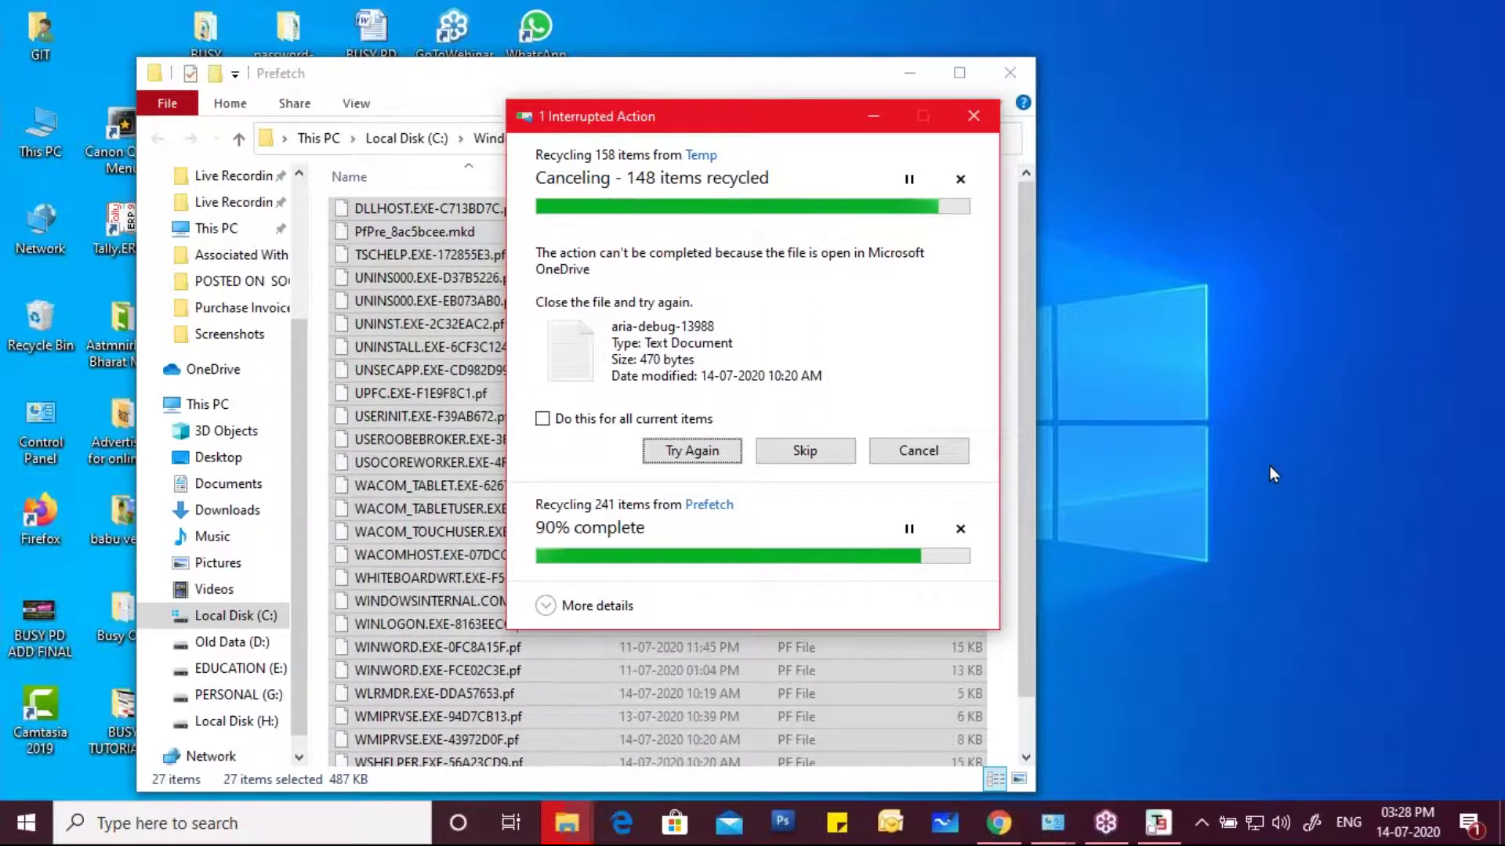
Write the numbers 1, 2 and 3 below one another on the desktop with the pen and tick each one
left_click(1192, 317)
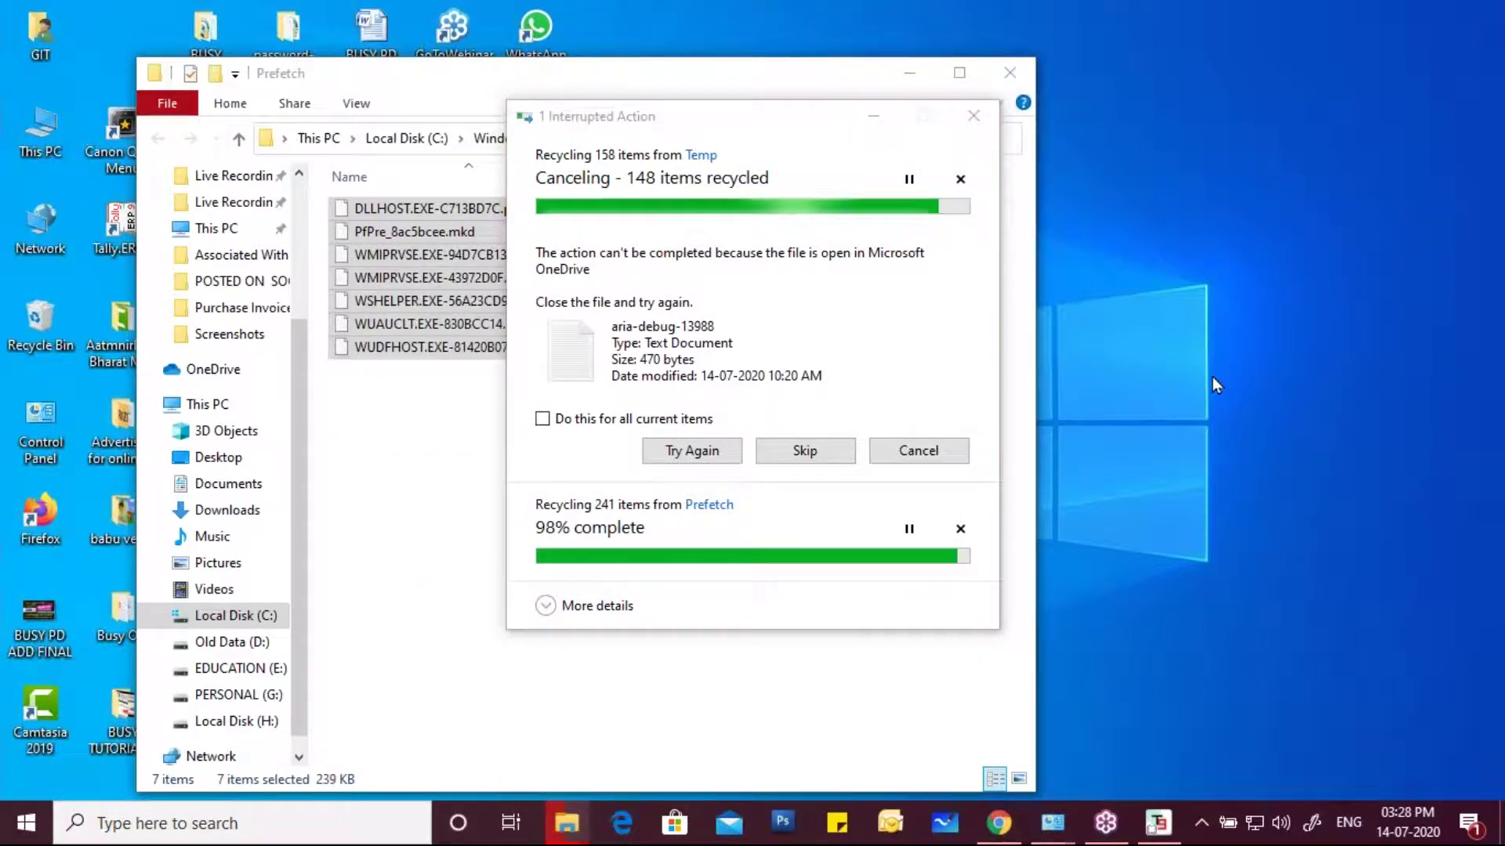
mouse_move(1113, 373)
left_mouse_down()
mouse_move(1113, 463)
mouse_move(1132, 466)
left_mouse_up()
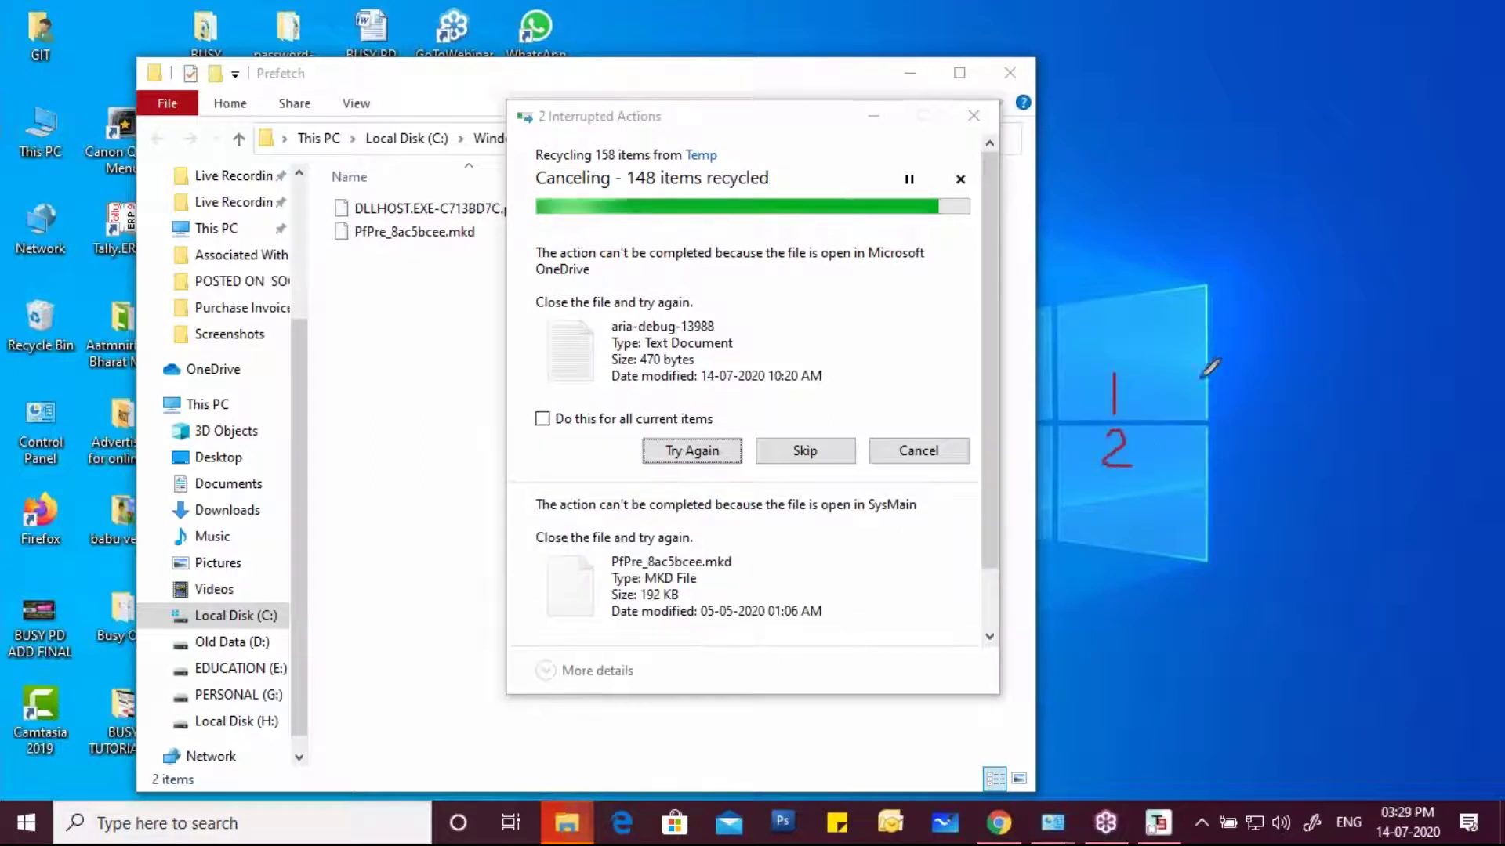
mouse_move(1112, 496)
left_mouse_down()
mouse_move(1134, 489)
mouse_move(1140, 527)
mouse_move(1113, 537)
left_mouse_up()
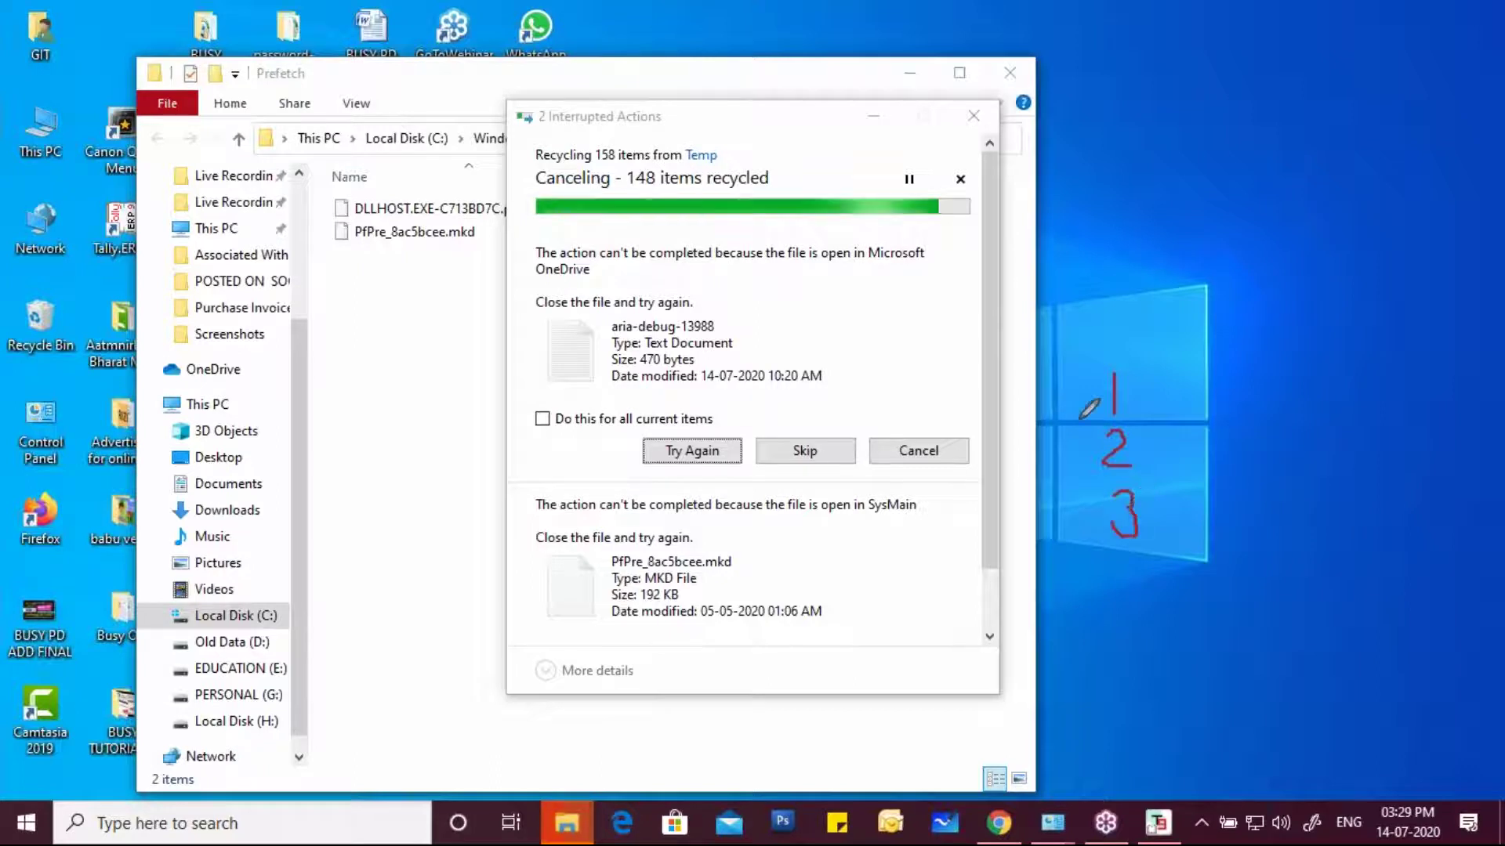
mouse_move(1060, 389)
left_mouse_down()
mouse_move(1068, 406)
mouse_move(1122, 357)
left_mouse_up()
left_click_drag(1052, 443, 1090, 464)
left_click_drag(1067, 515, 1083, 502)
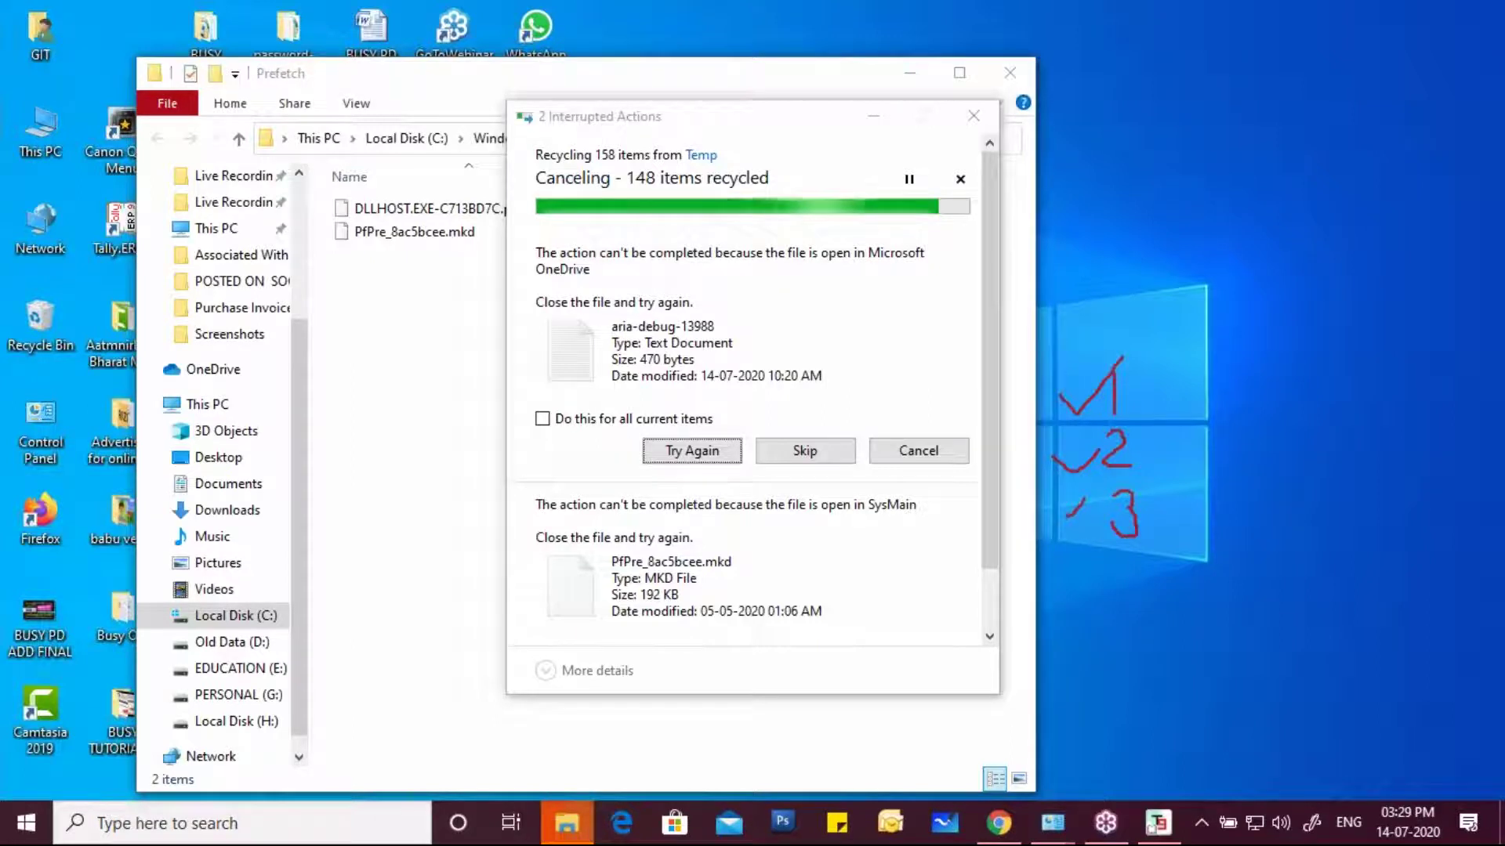
Close the Prefetch and Temp folder windows and refresh the desktop
left_click(1018, 77)
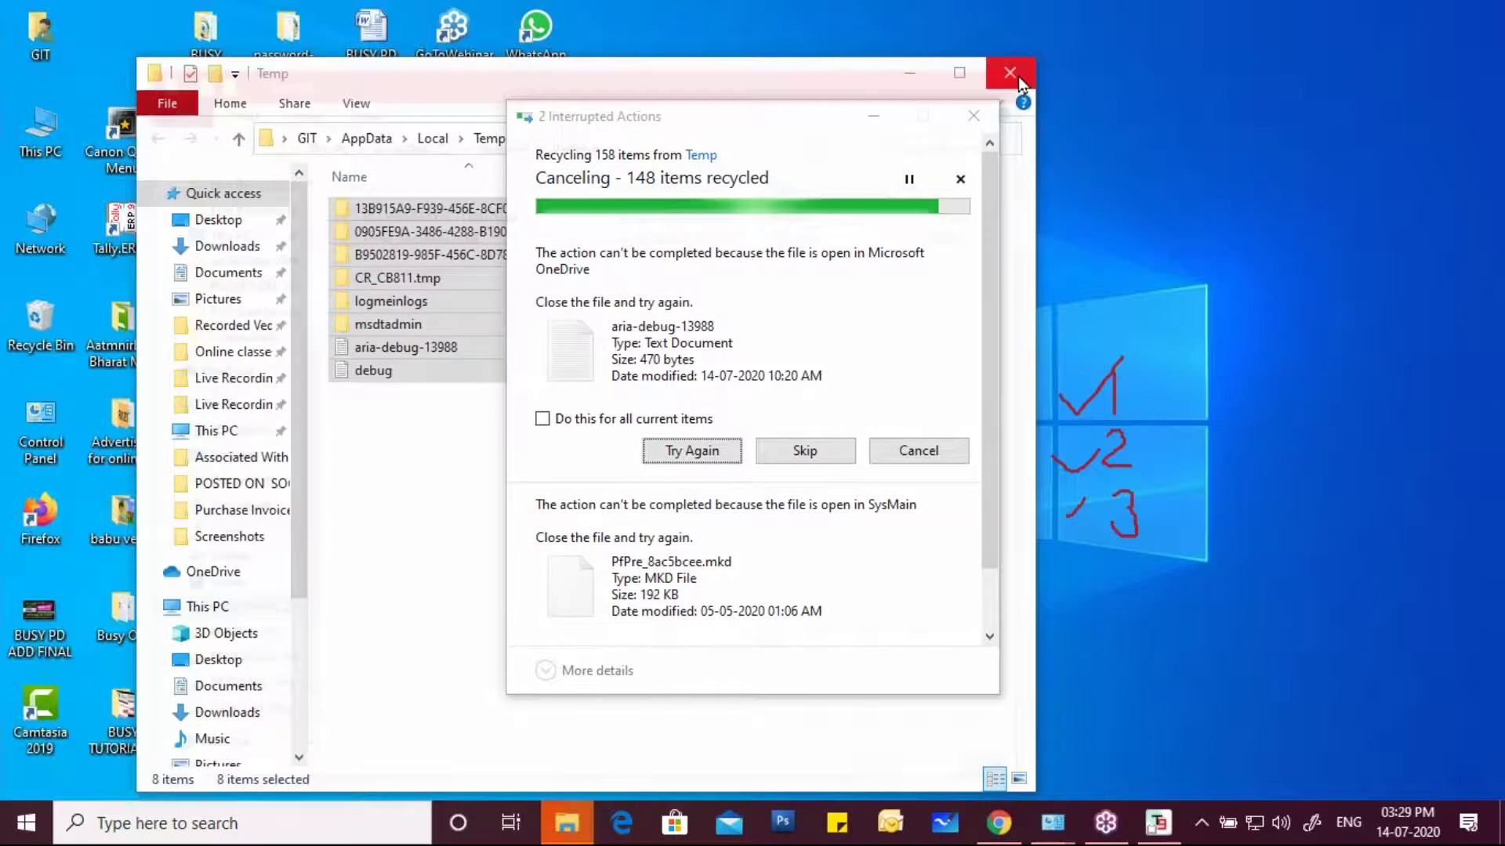
left_click(1018, 76)
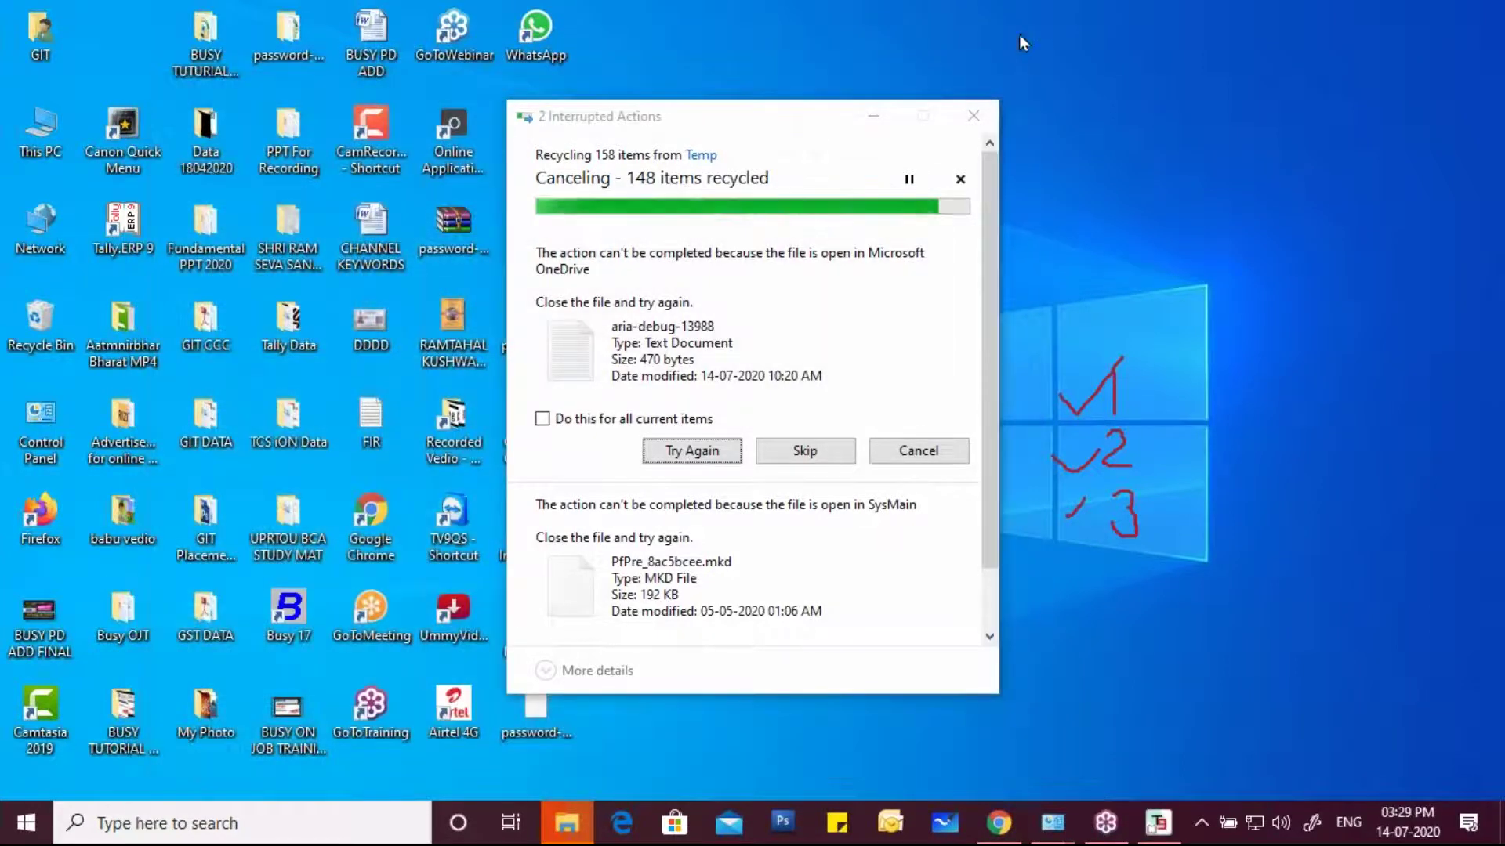
right_click(1061, 107)
left_click(1085, 163)
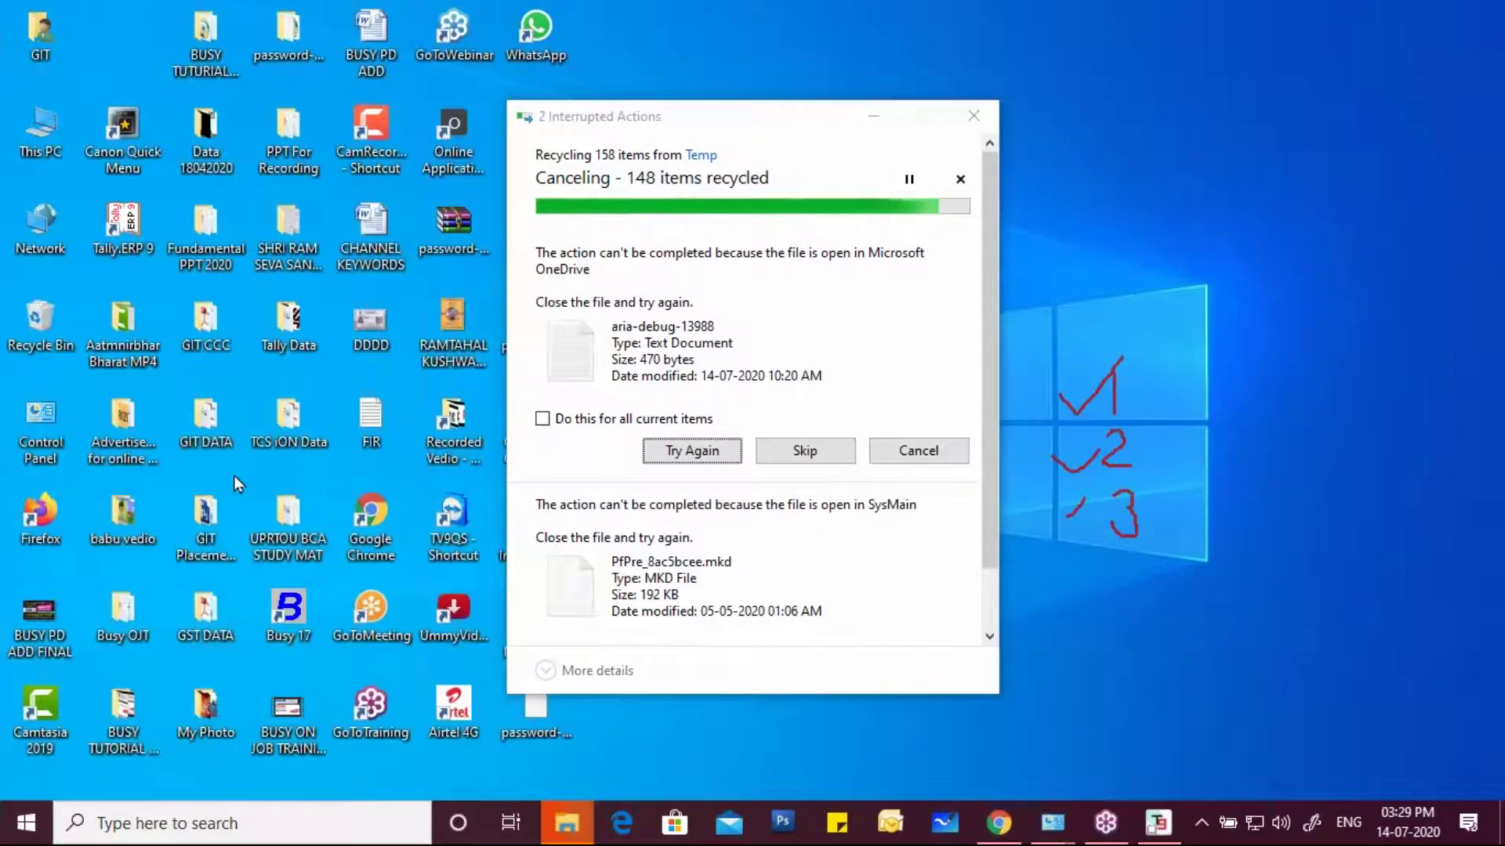
View the properties of Local Disk (C:) from This PC, and close the dialog and the window
double_click(36, 147)
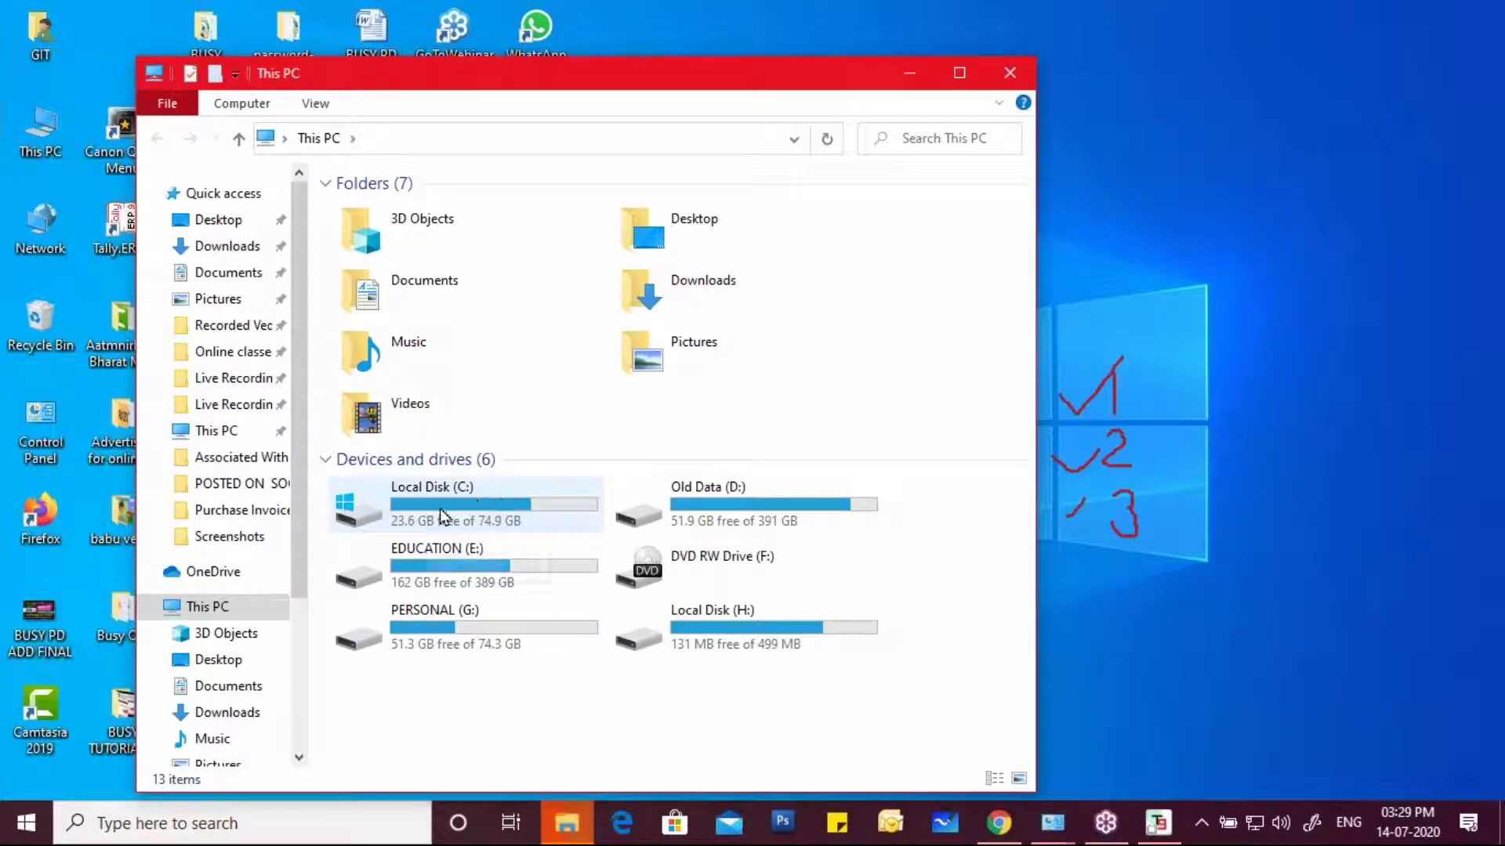
left_click(450, 514)
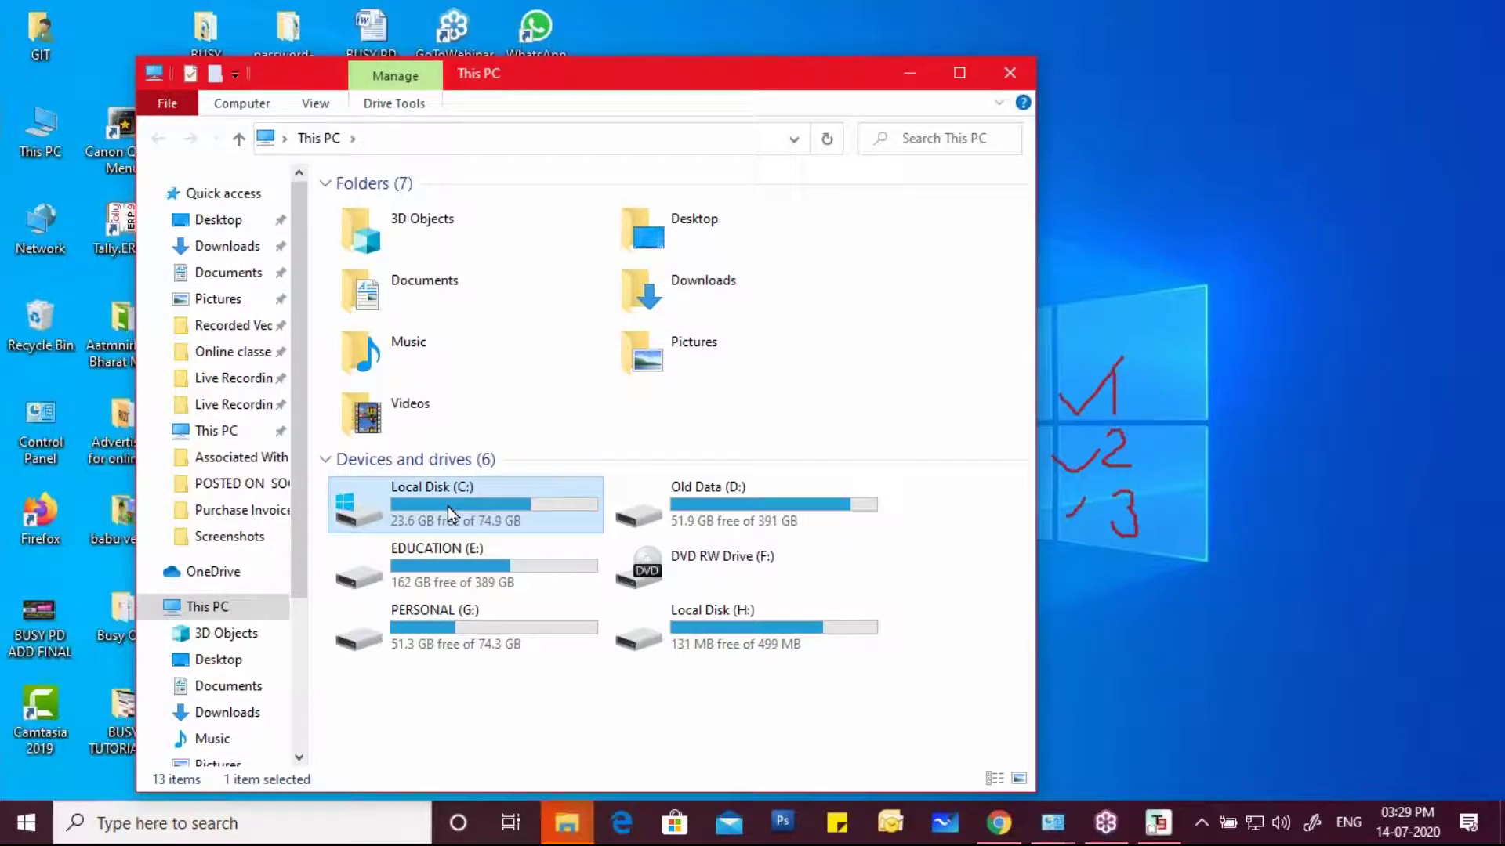
right_click(450, 513)
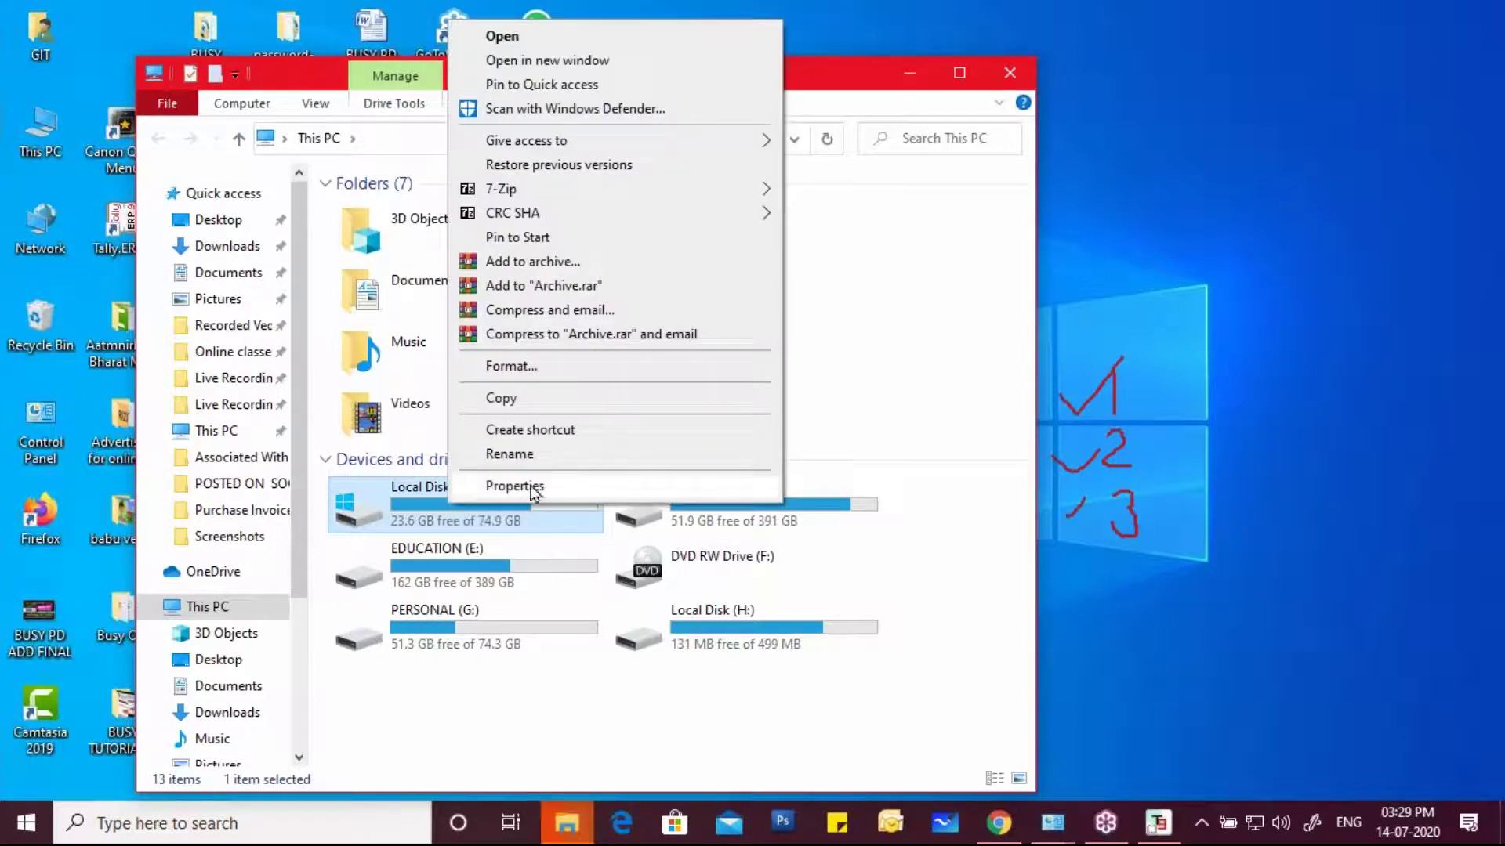
left_click(487, 487)
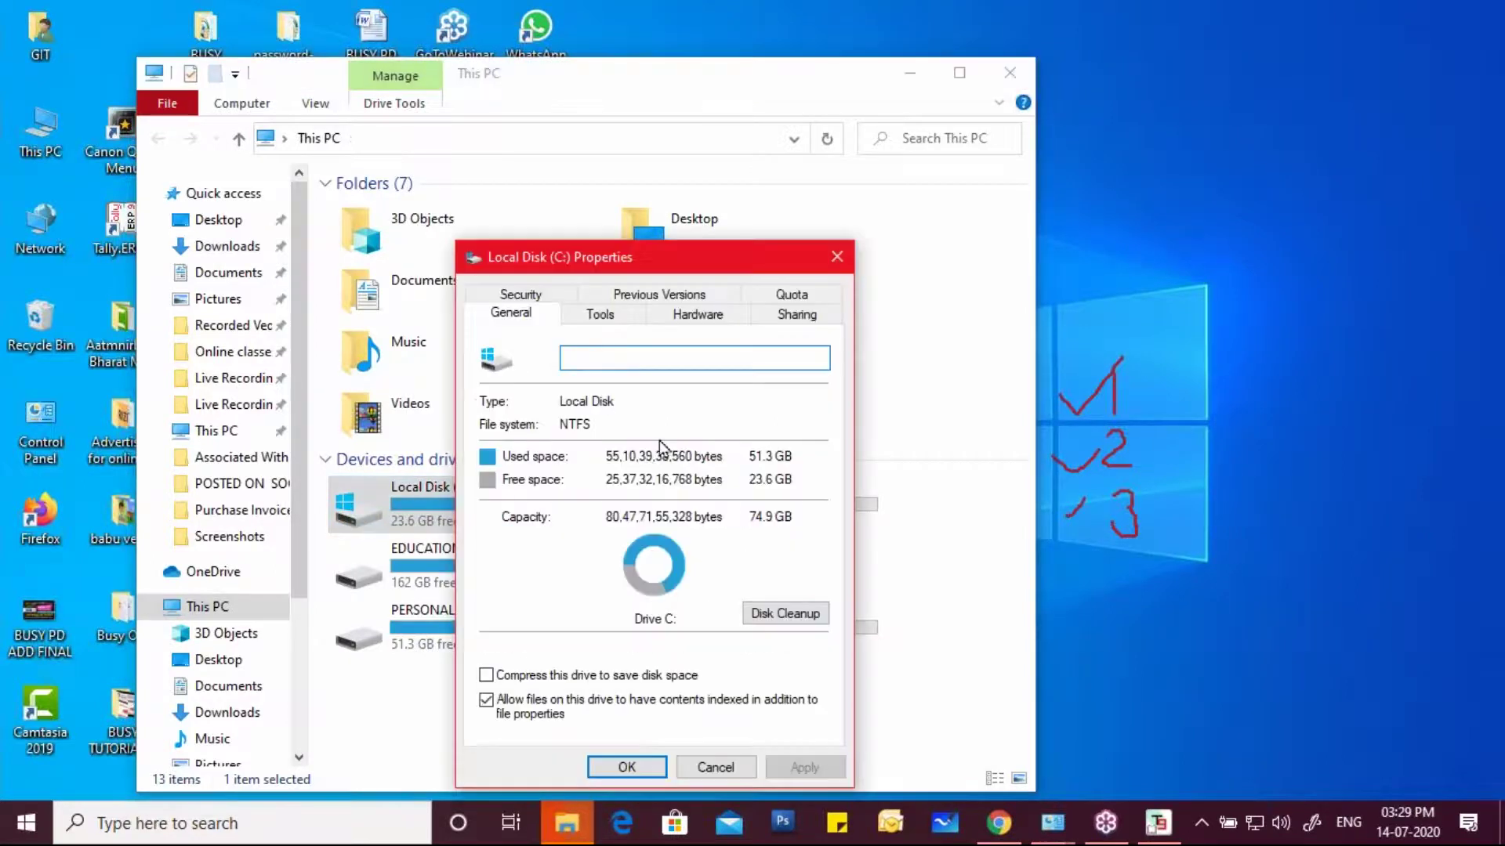
left_click(839, 259)
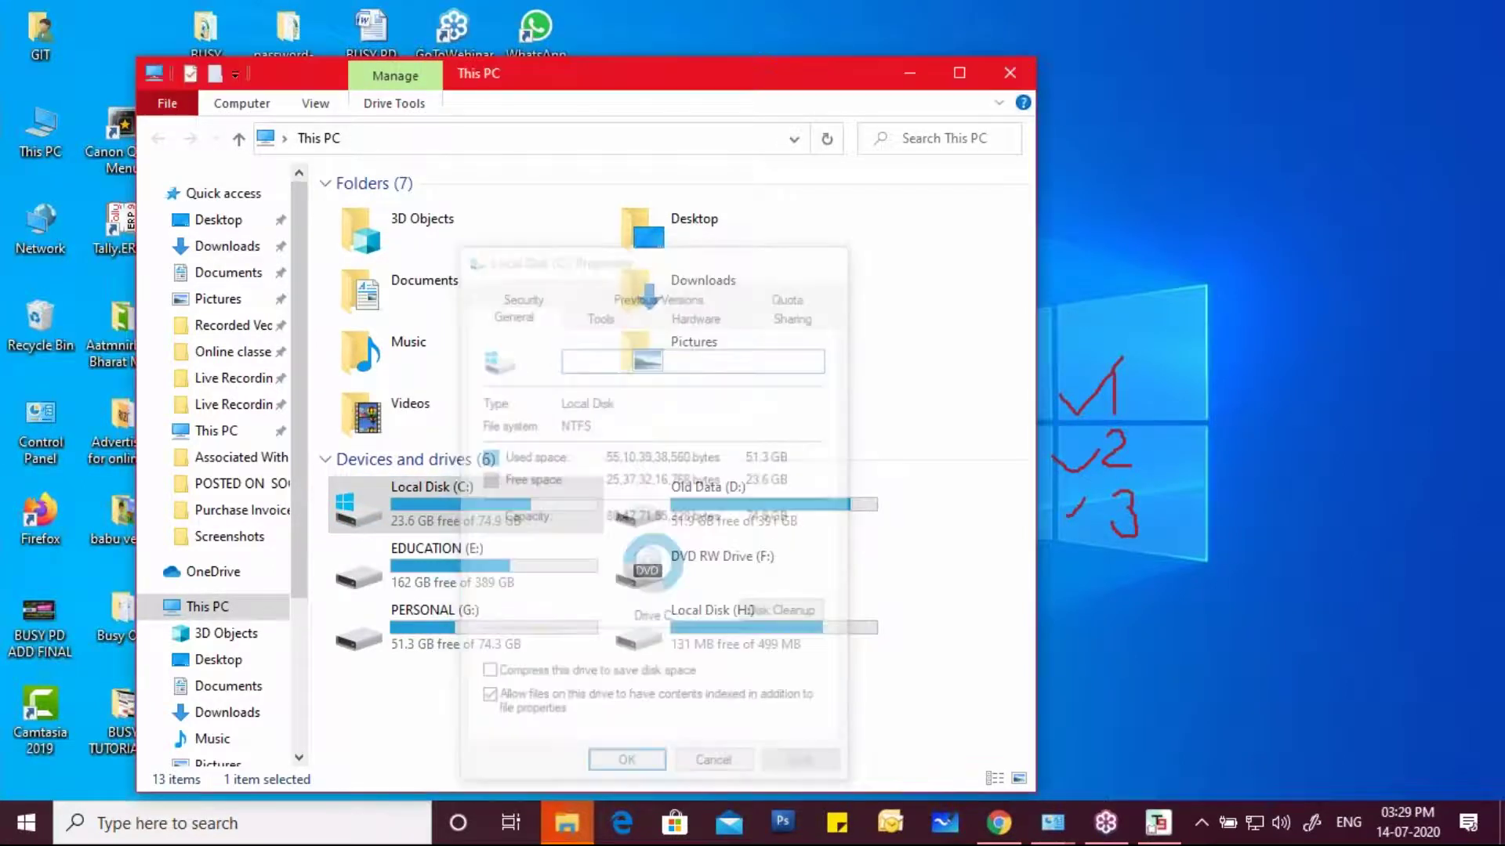
left_click(1009, 75)
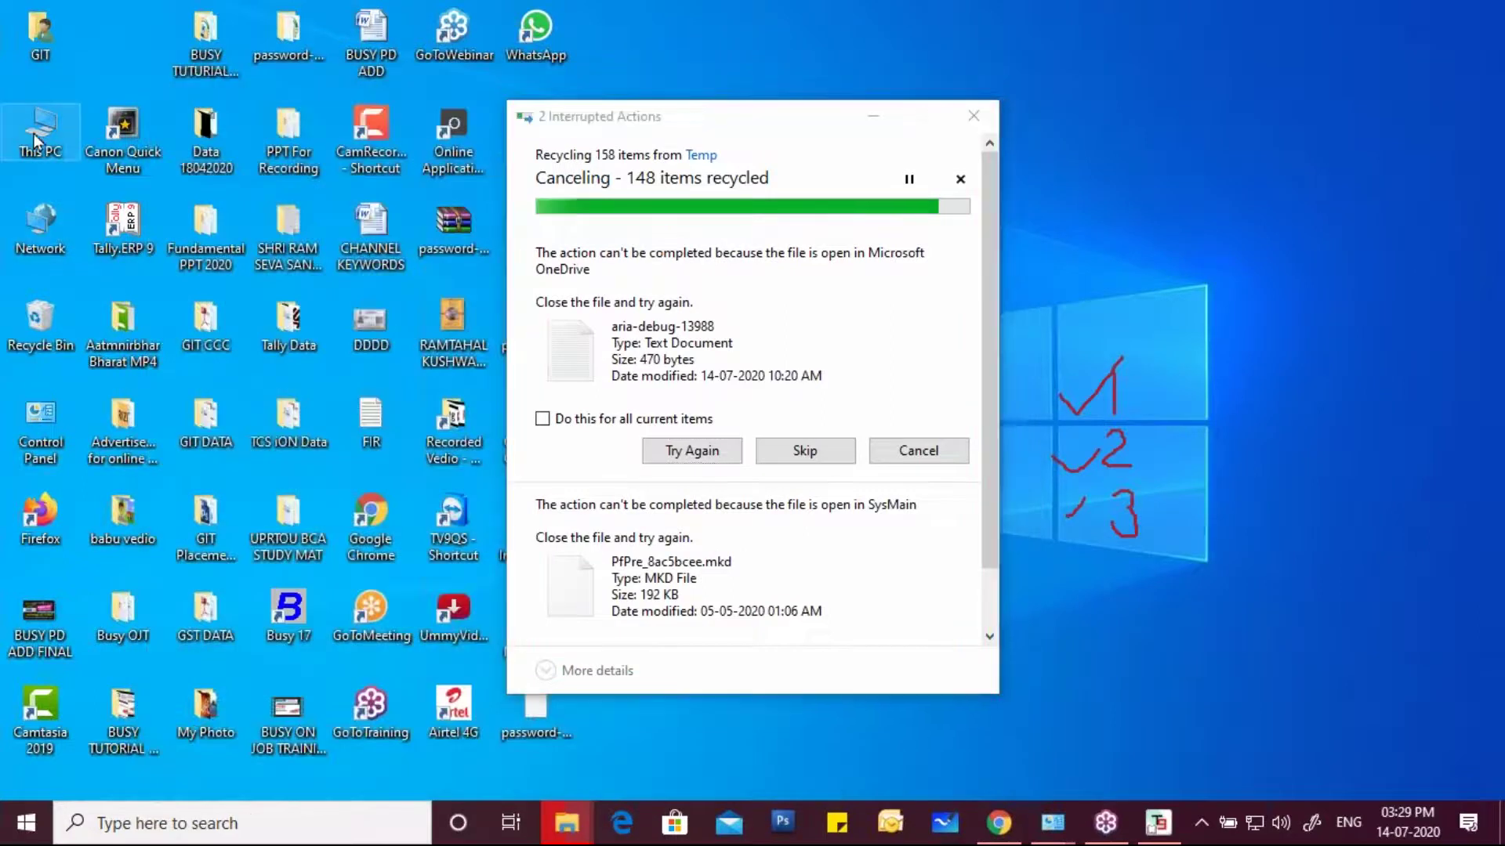
Reopen the properties of Local Disk (C:) from This PC and start Disk Cleanup for the drive
double_click(35, 133)
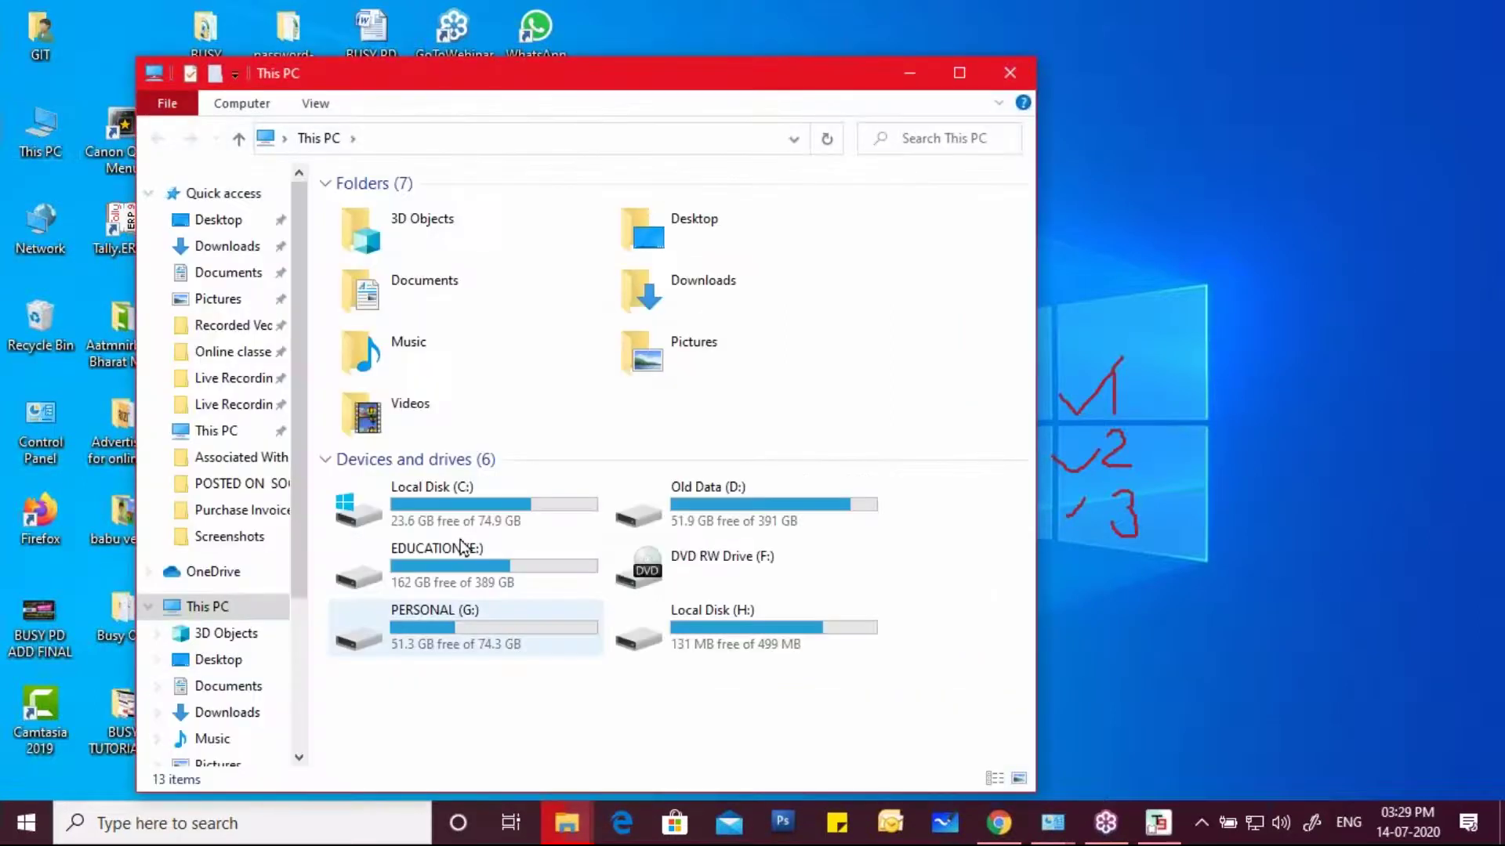
left_click(454, 505)
right_click(455, 505)
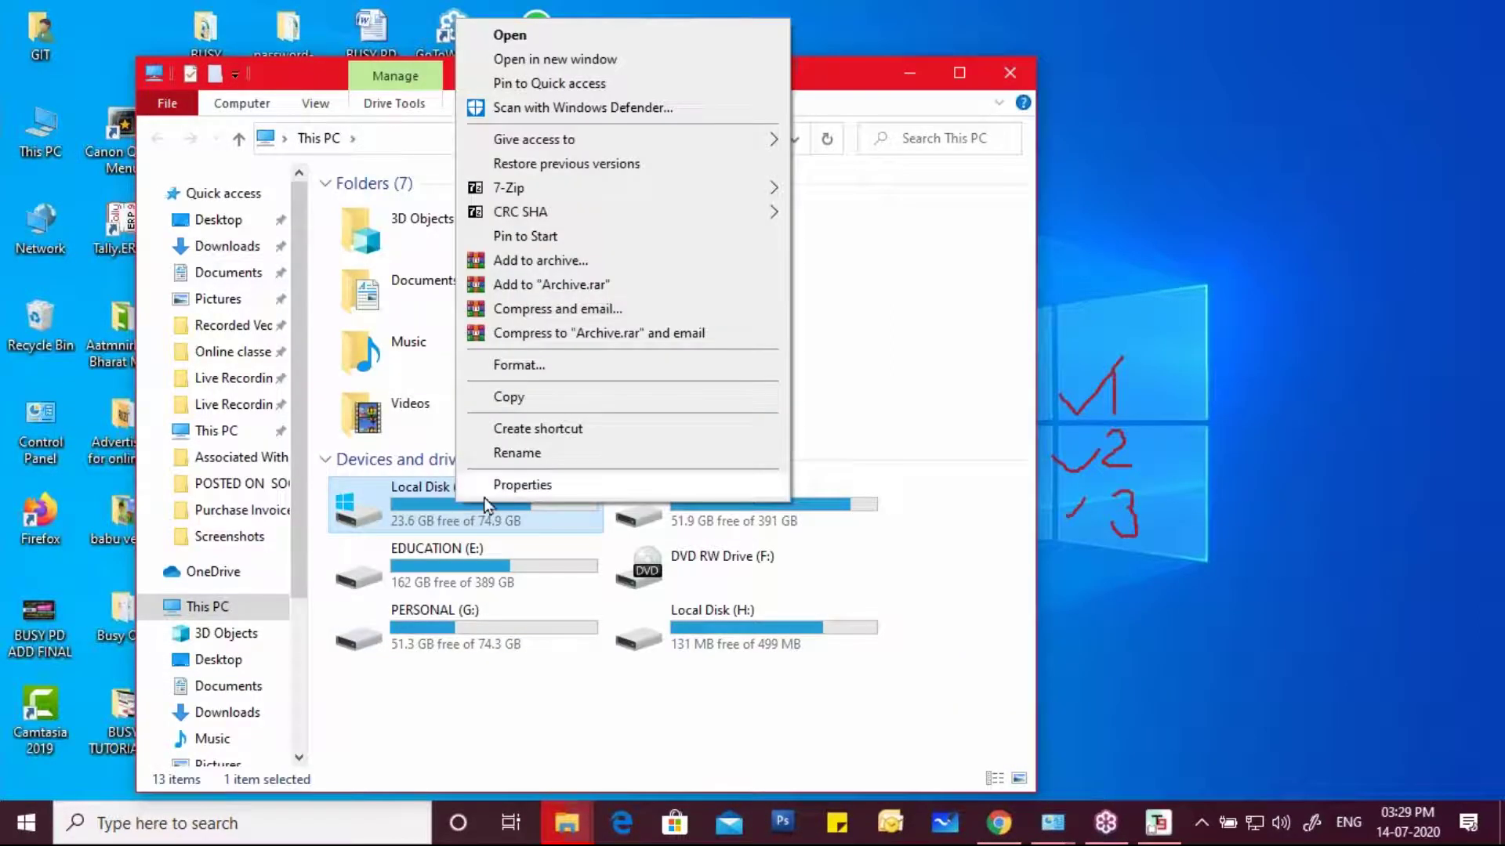
left_click(510, 487)
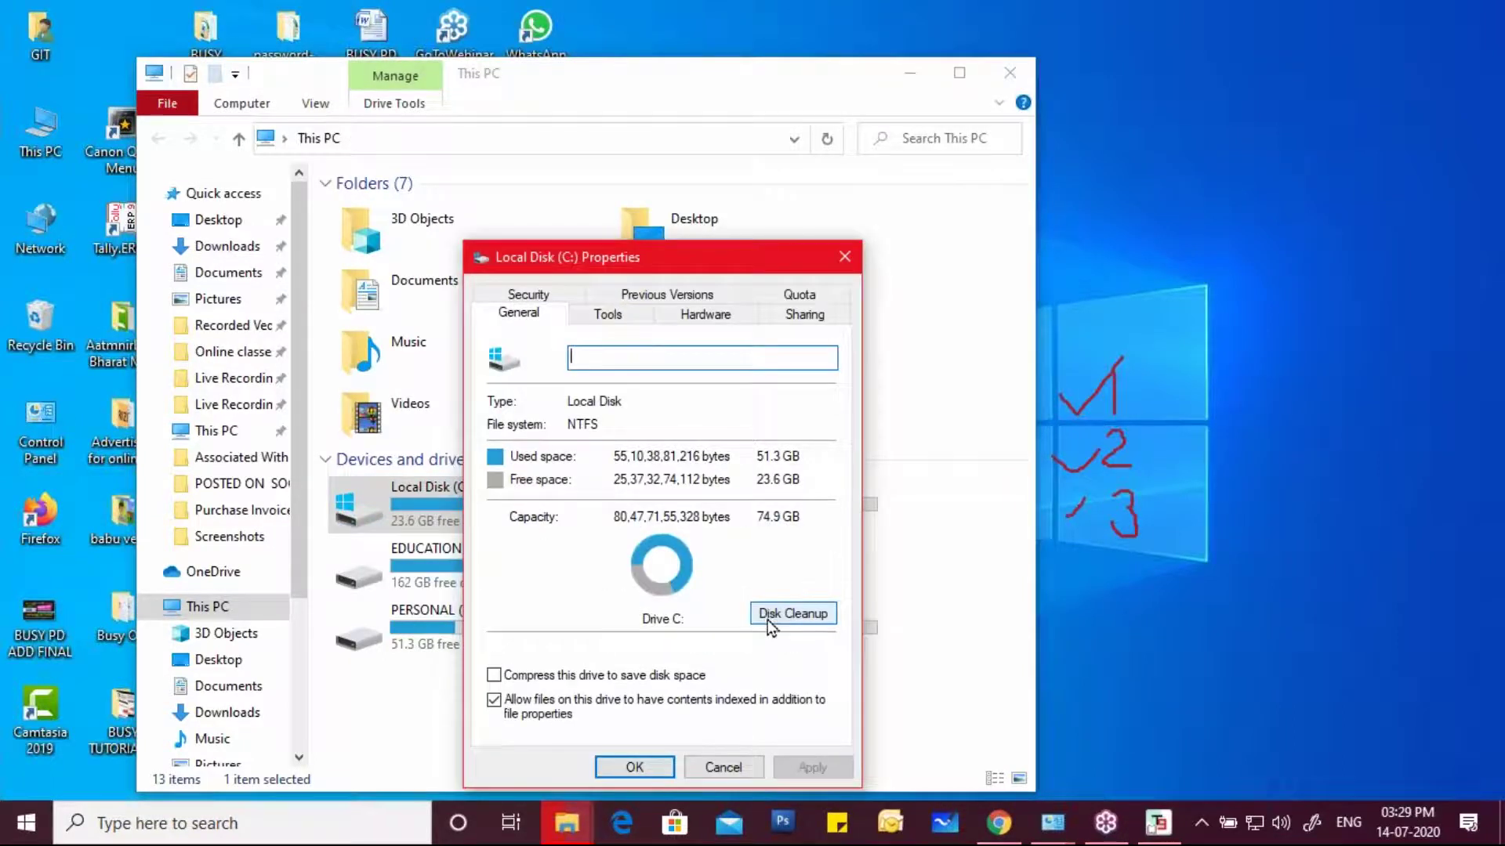
left_click(792, 619)
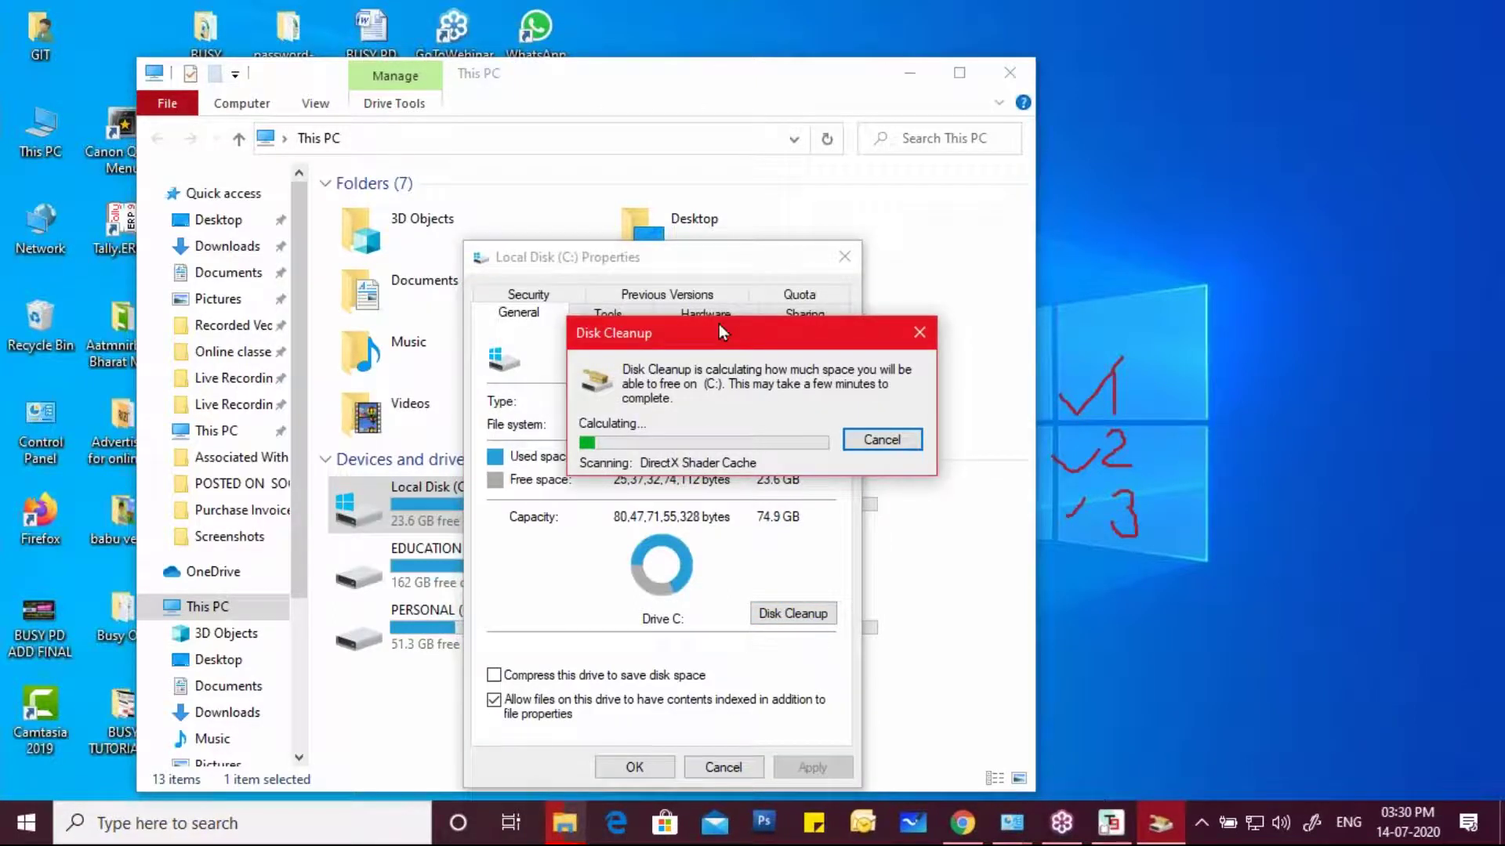
left_click_drag(718, 323, 718, 384)
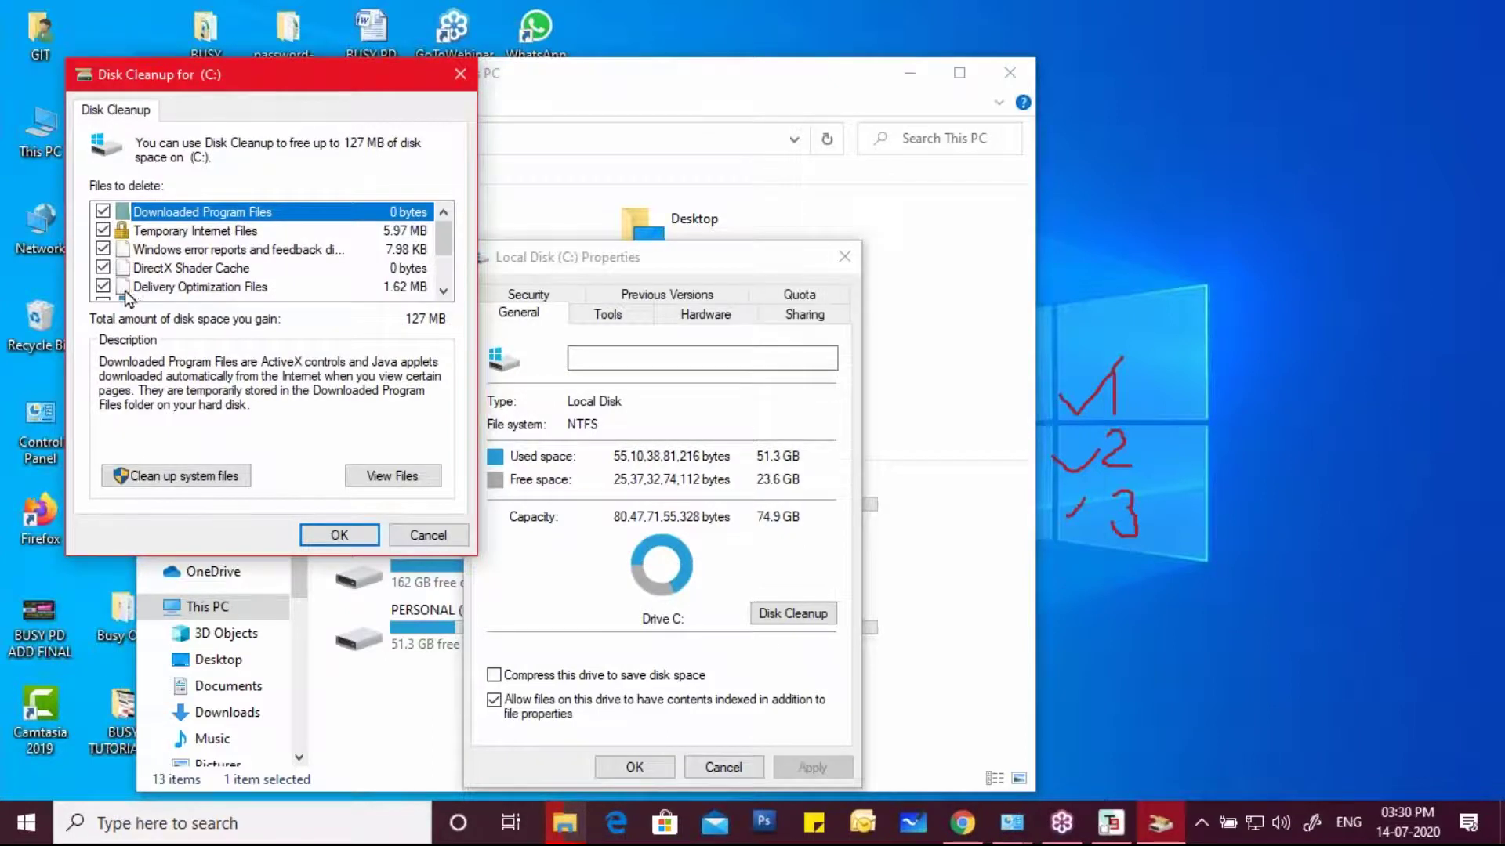
Review the files to delete, exclude Downloaded Program Files, and start the cleanup scan of system files
scroll(125, 290, "down", 2)
scroll(124, 290, "up", 1)
scroll(124, 290, "down", 1)
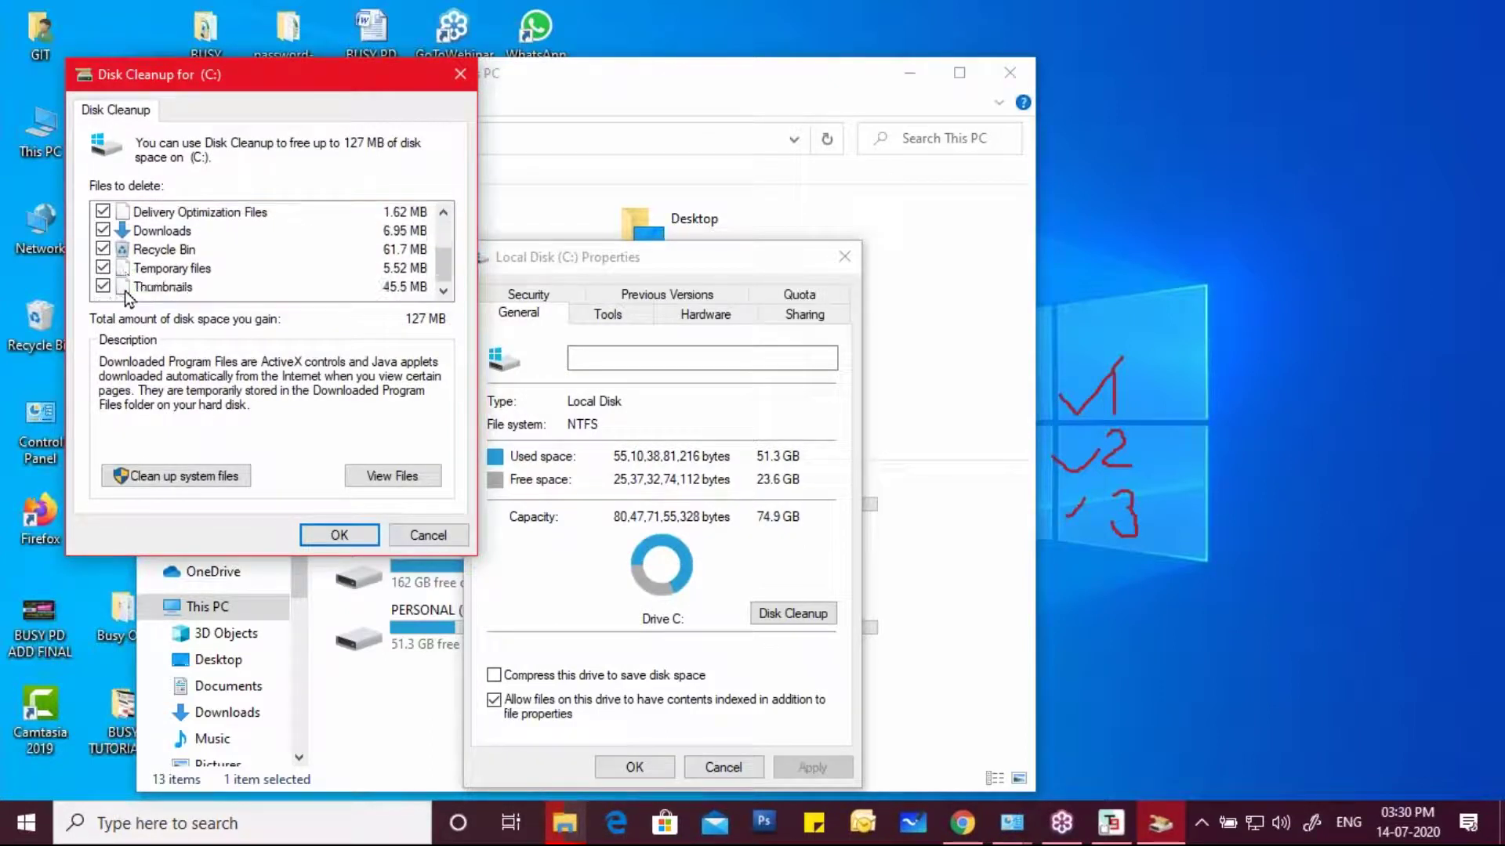
scroll(124, 290, "up", 4)
left_click(103, 211)
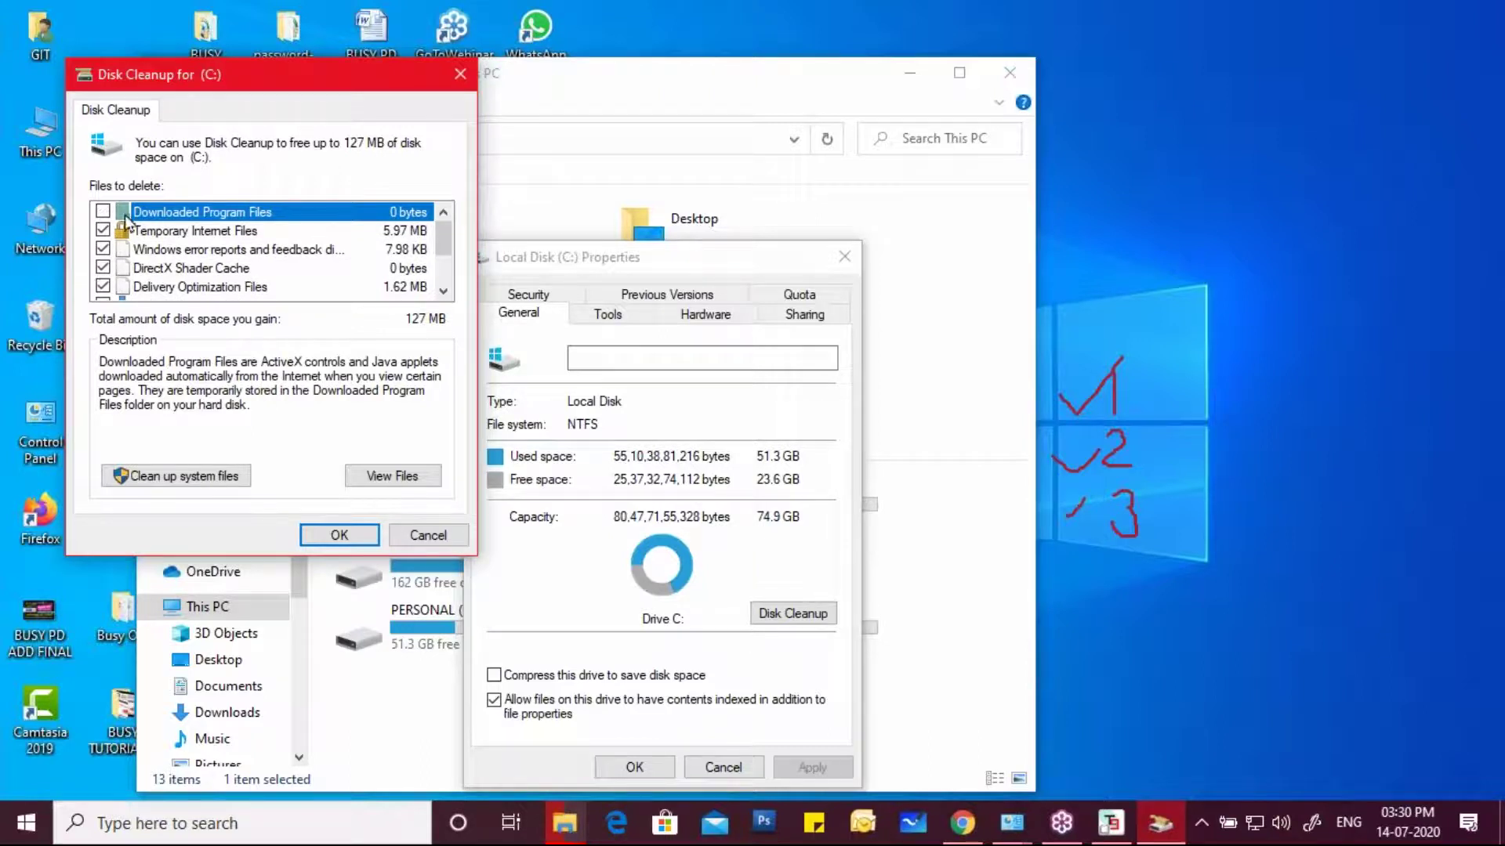
left_click(157, 481)
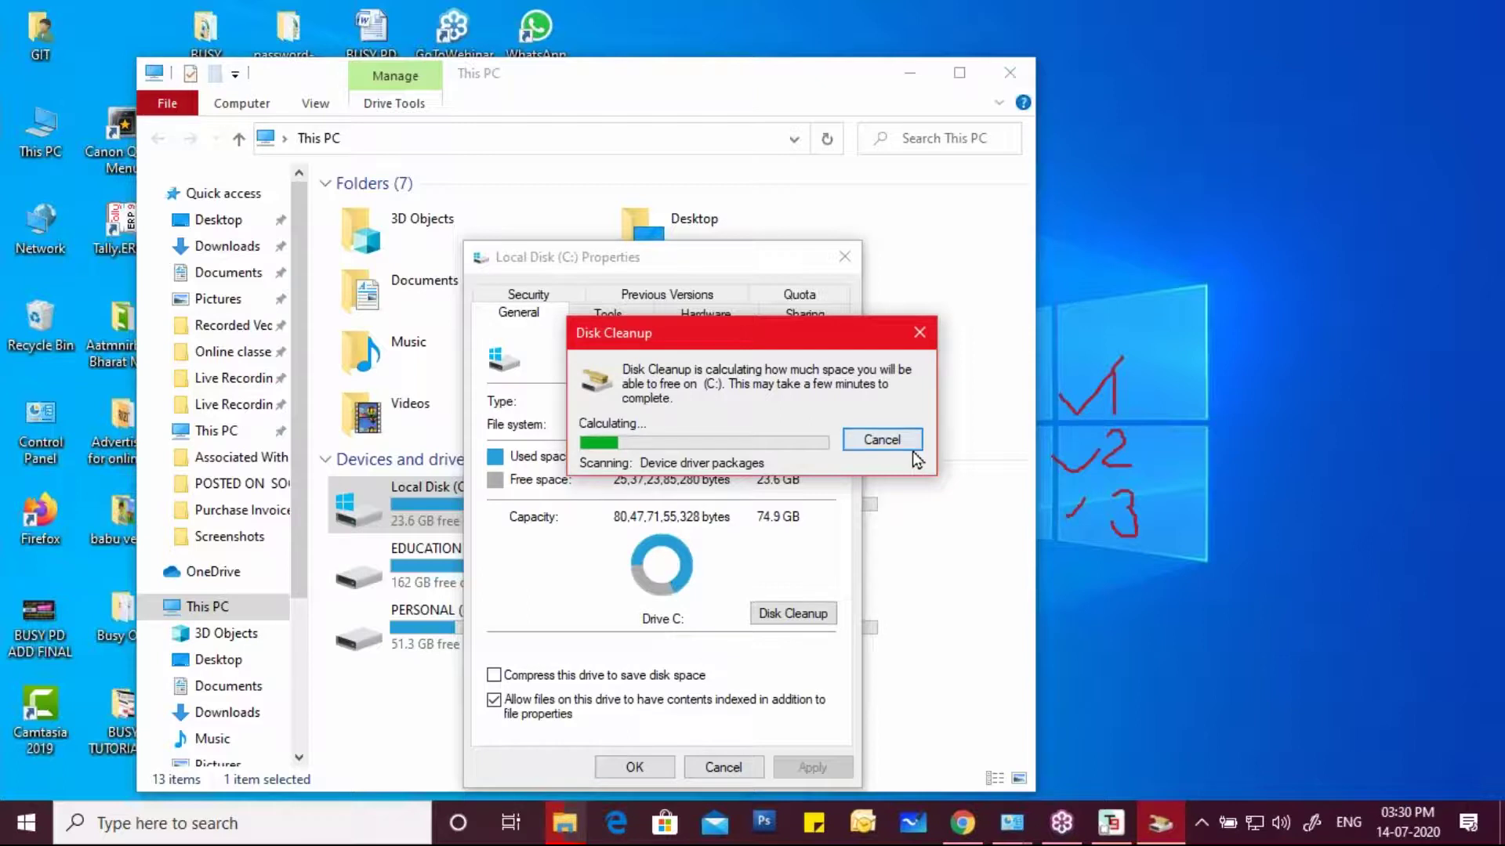
Close the This PC window and the drive's Properties dialog, and briefly reopen This PC to view the drives
left_click(1009, 72)
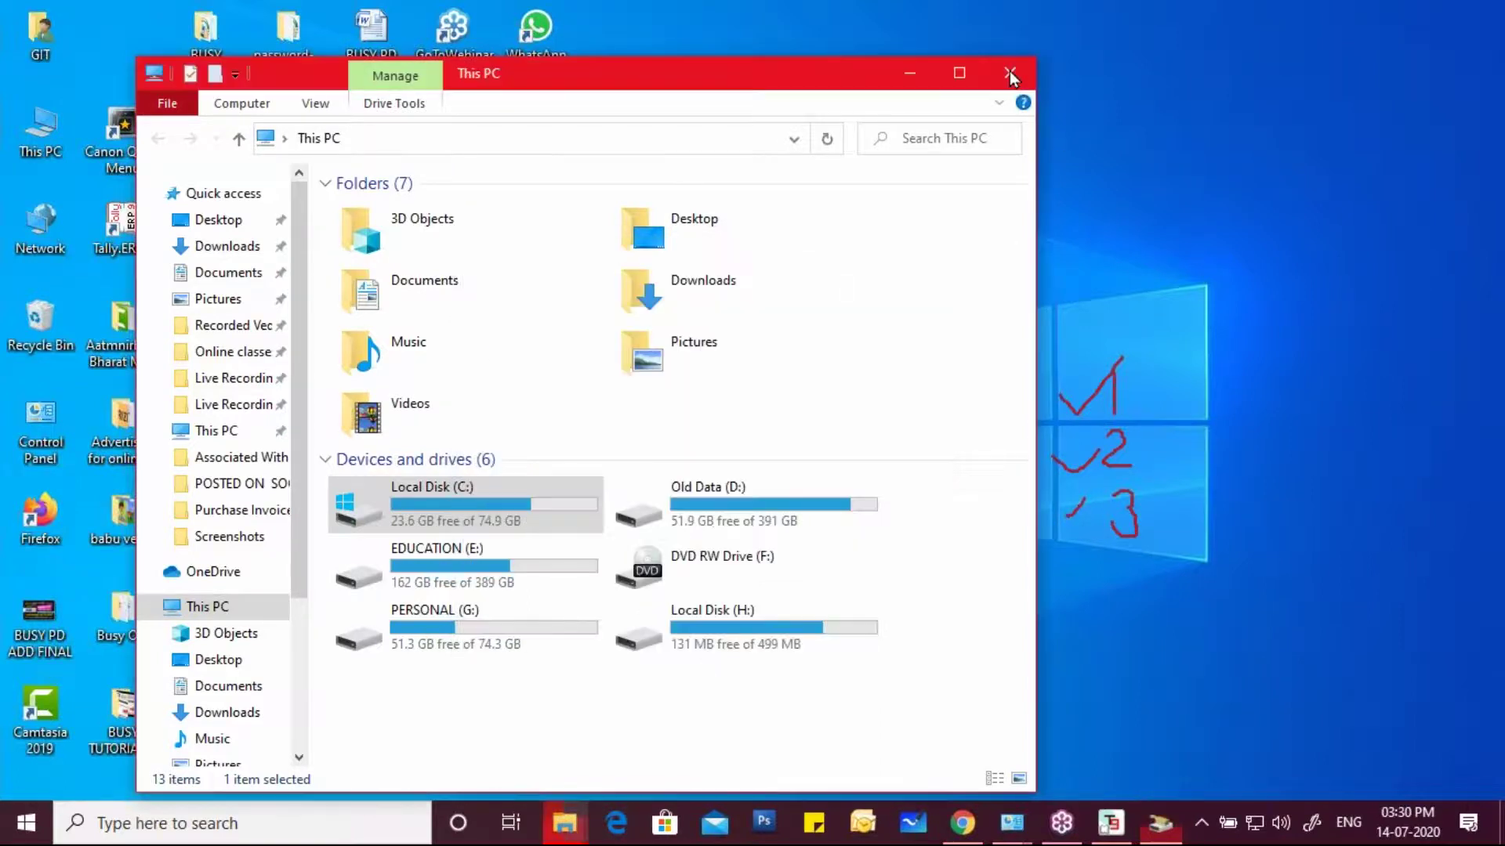
left_click(846, 256)
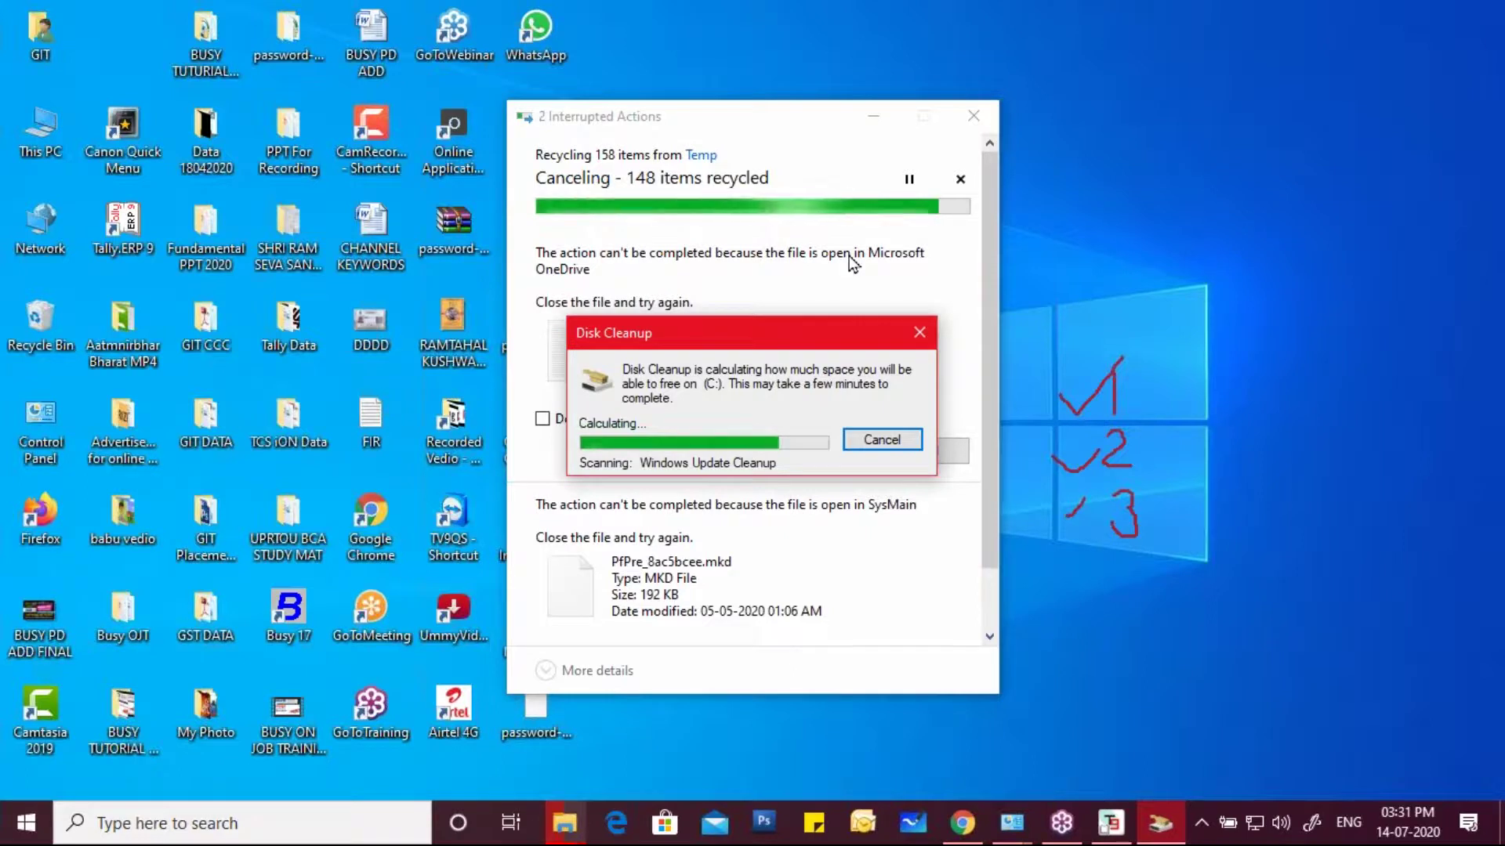
left_click(43, 142)
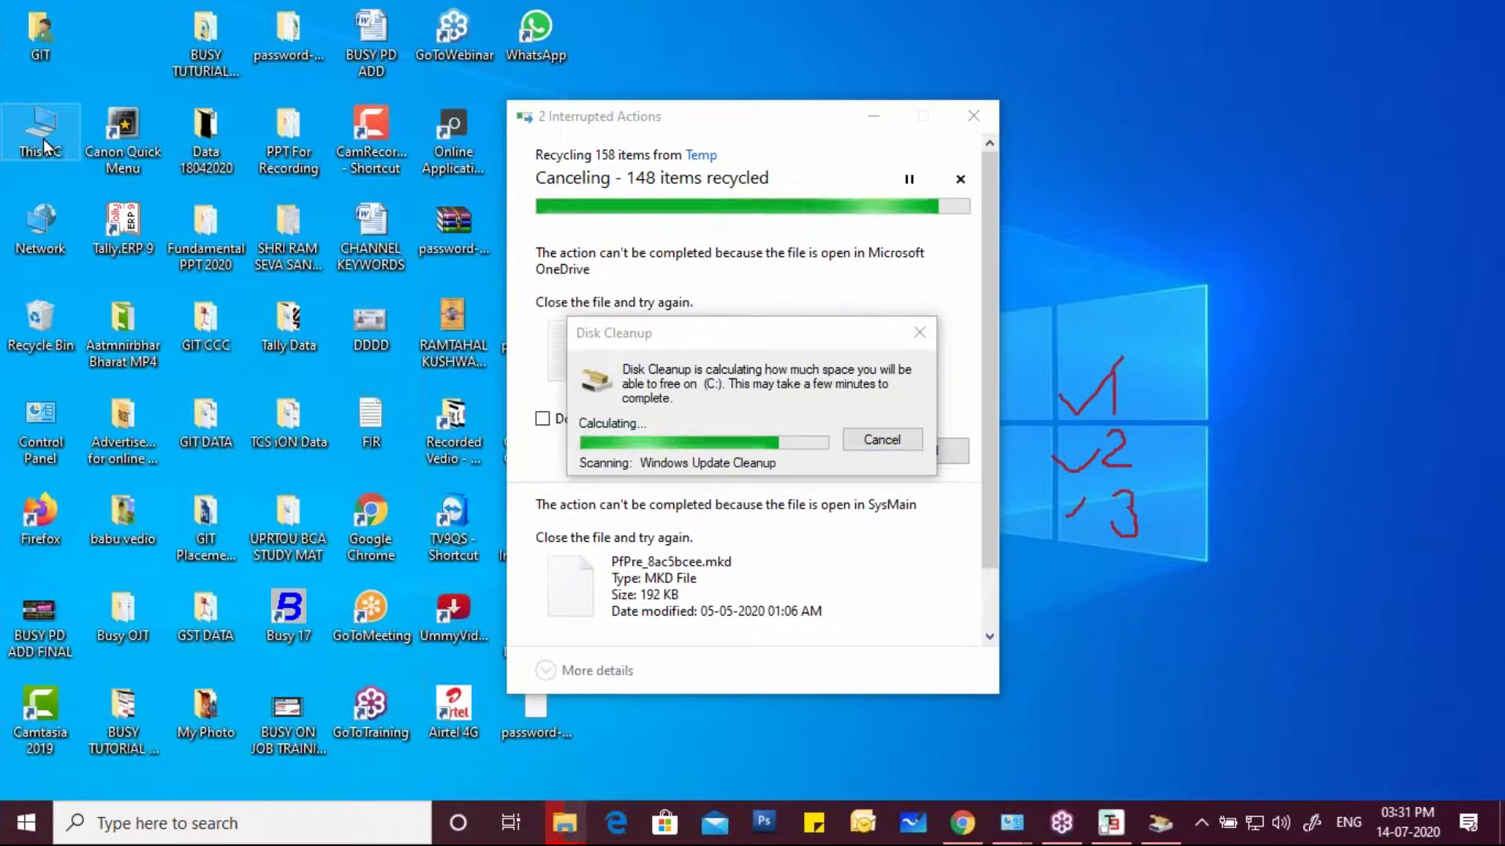
double_click(41, 133)
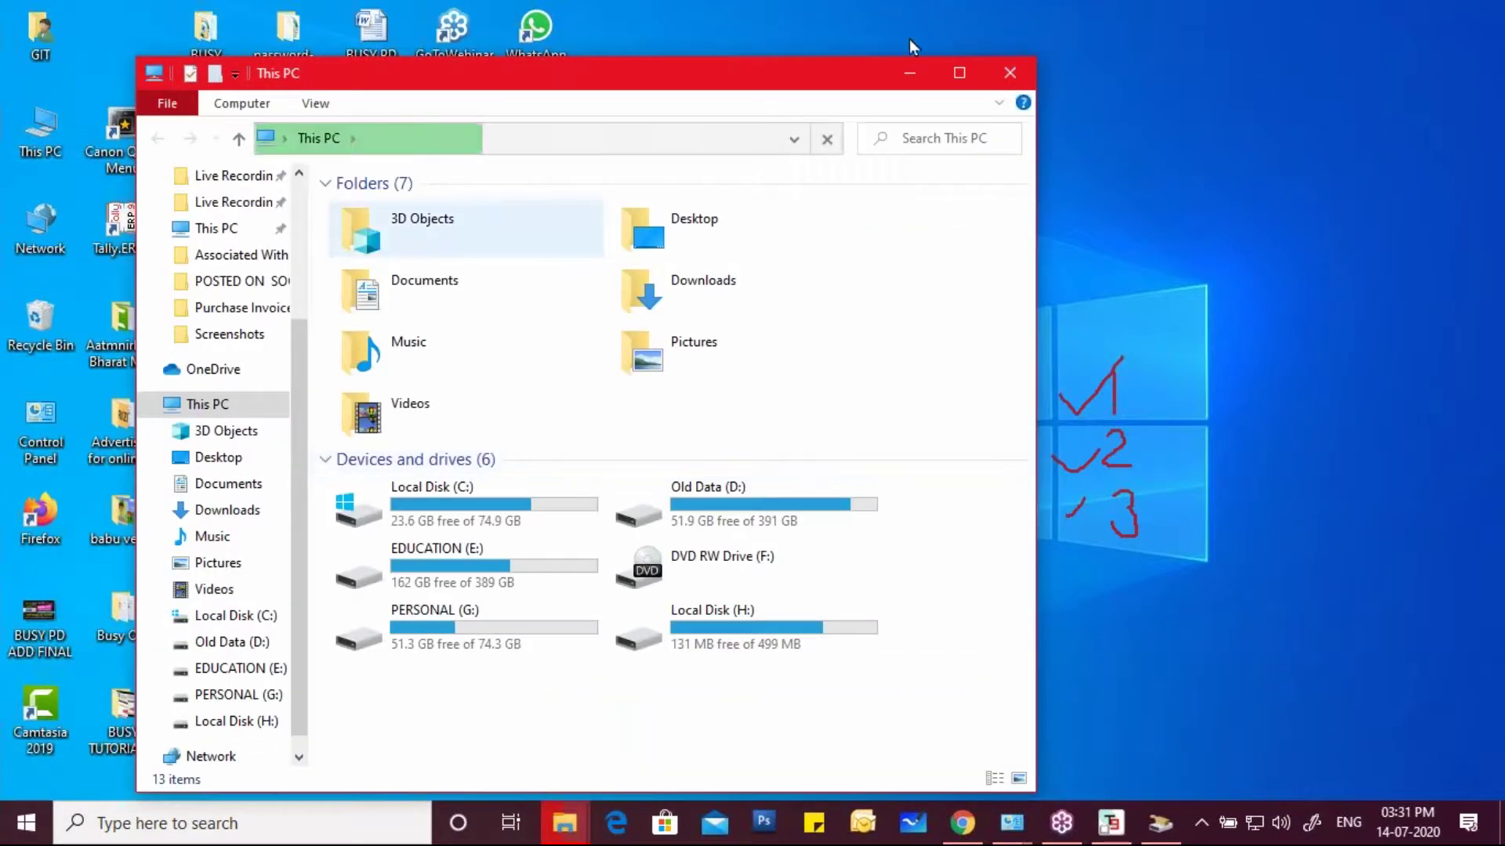
left_click(1000, 70)
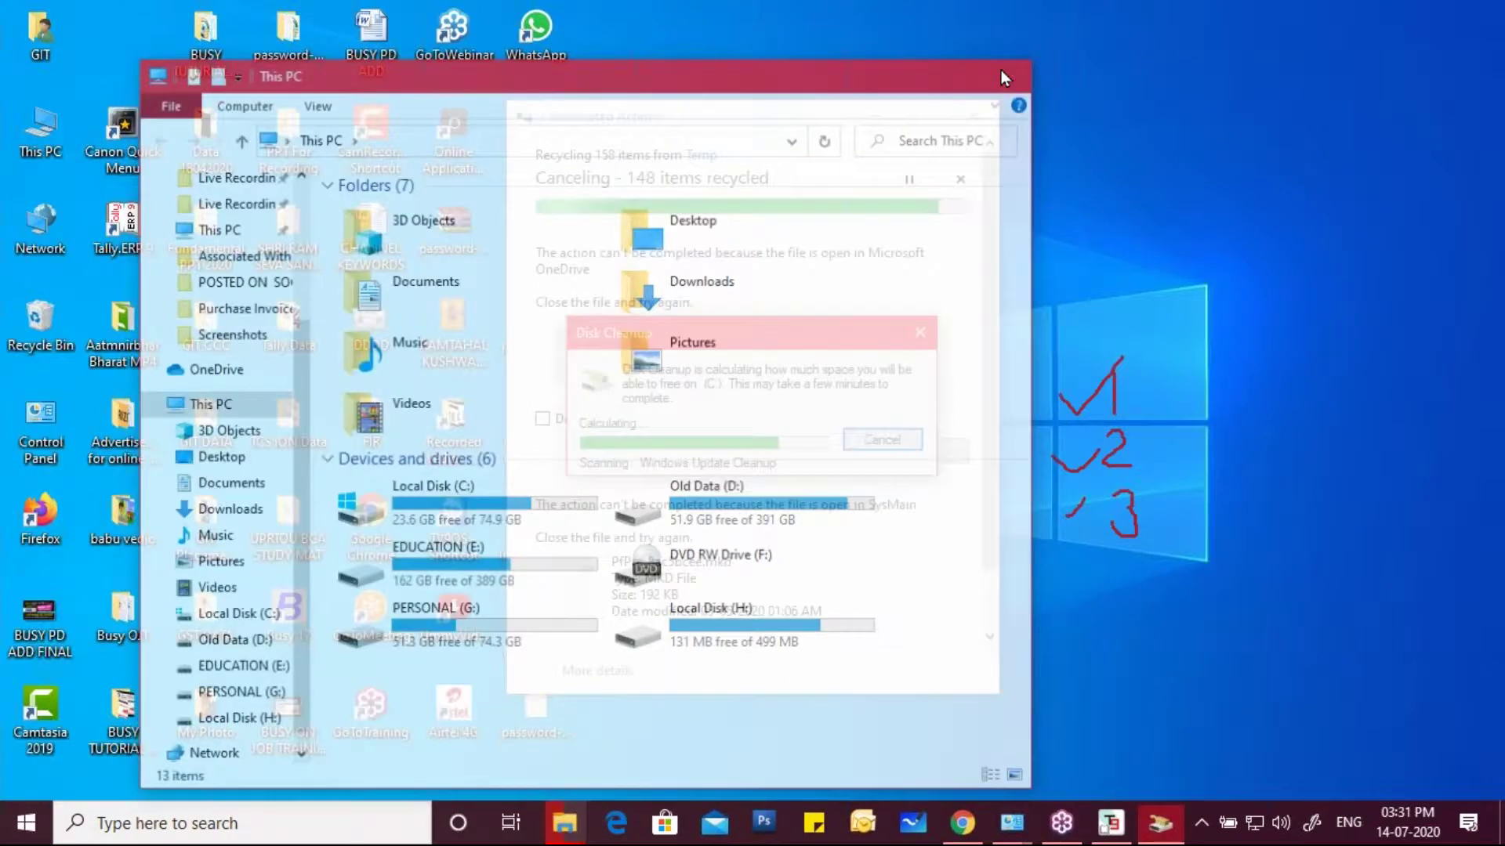
Move the Disk Cleanup progress dialog up and aside, and refresh the desktop several times while the scan runs
left_click_drag(787, 331, 677, 252)
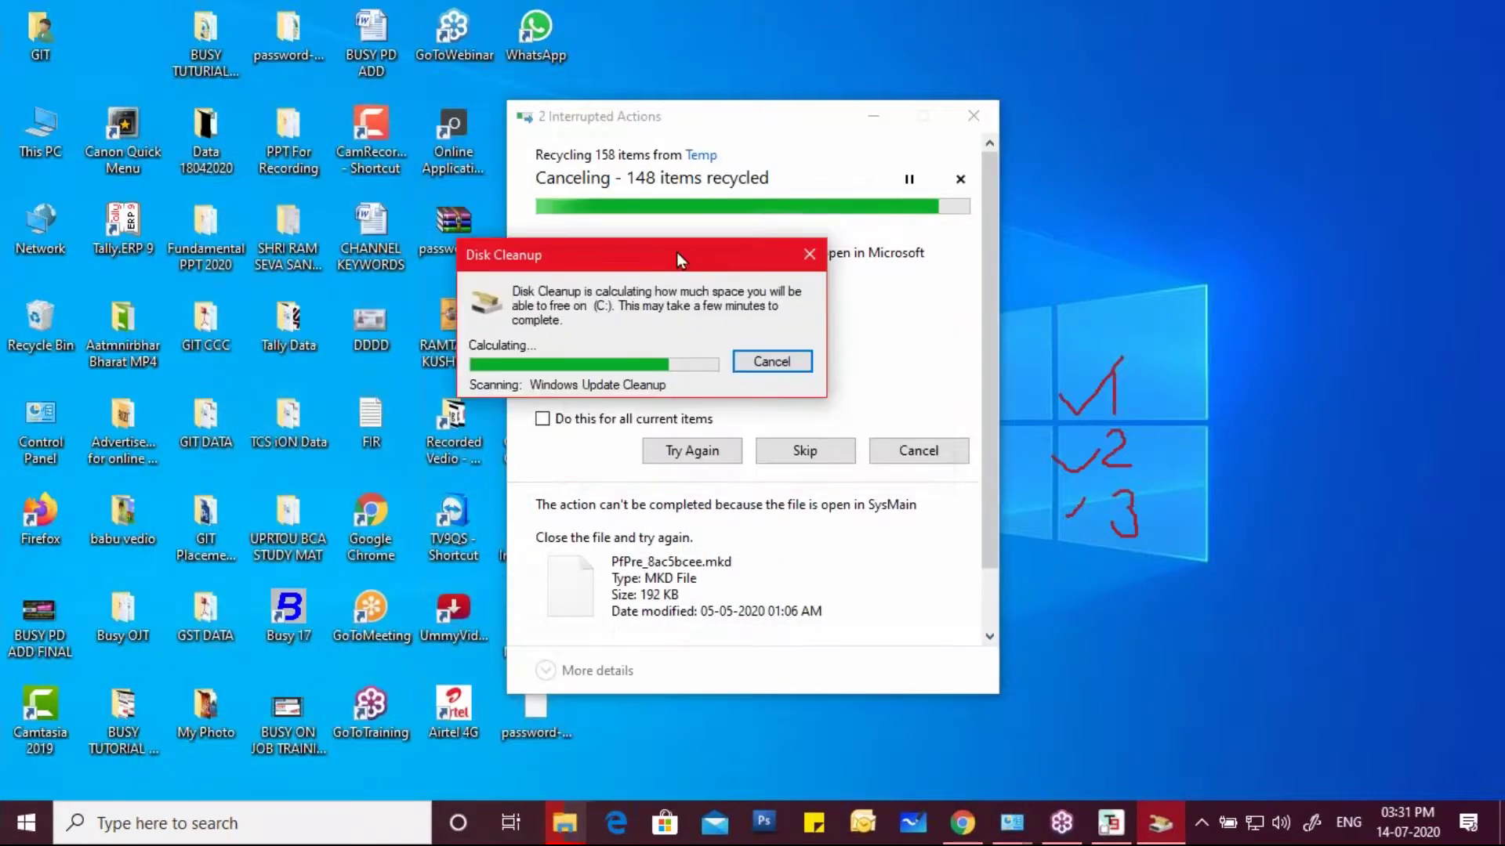
right_click(1105, 188)
left_click(1135, 252)
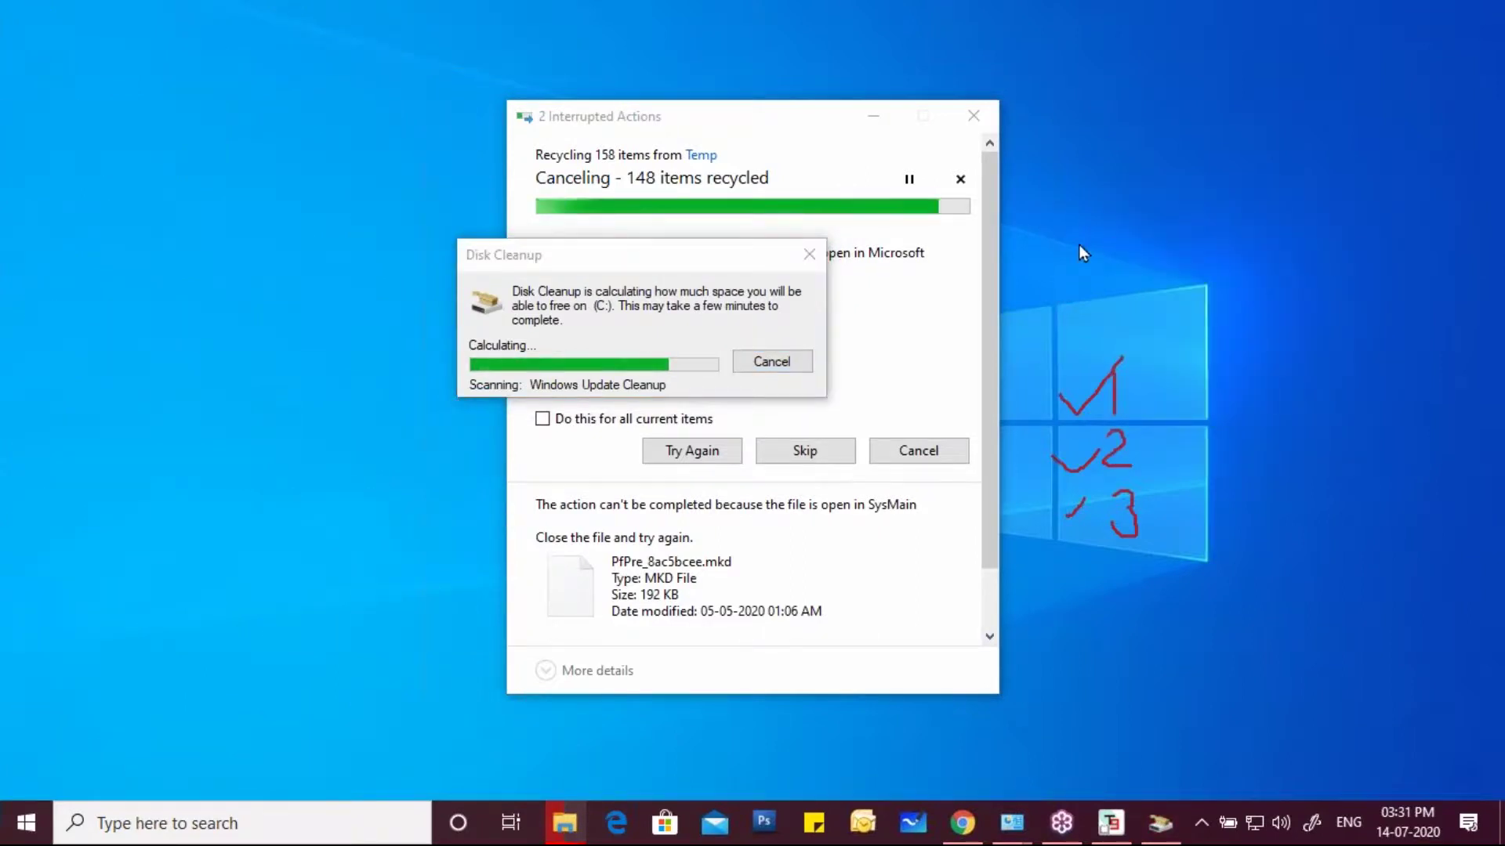
right_click(1036, 209)
left_click(1116, 273)
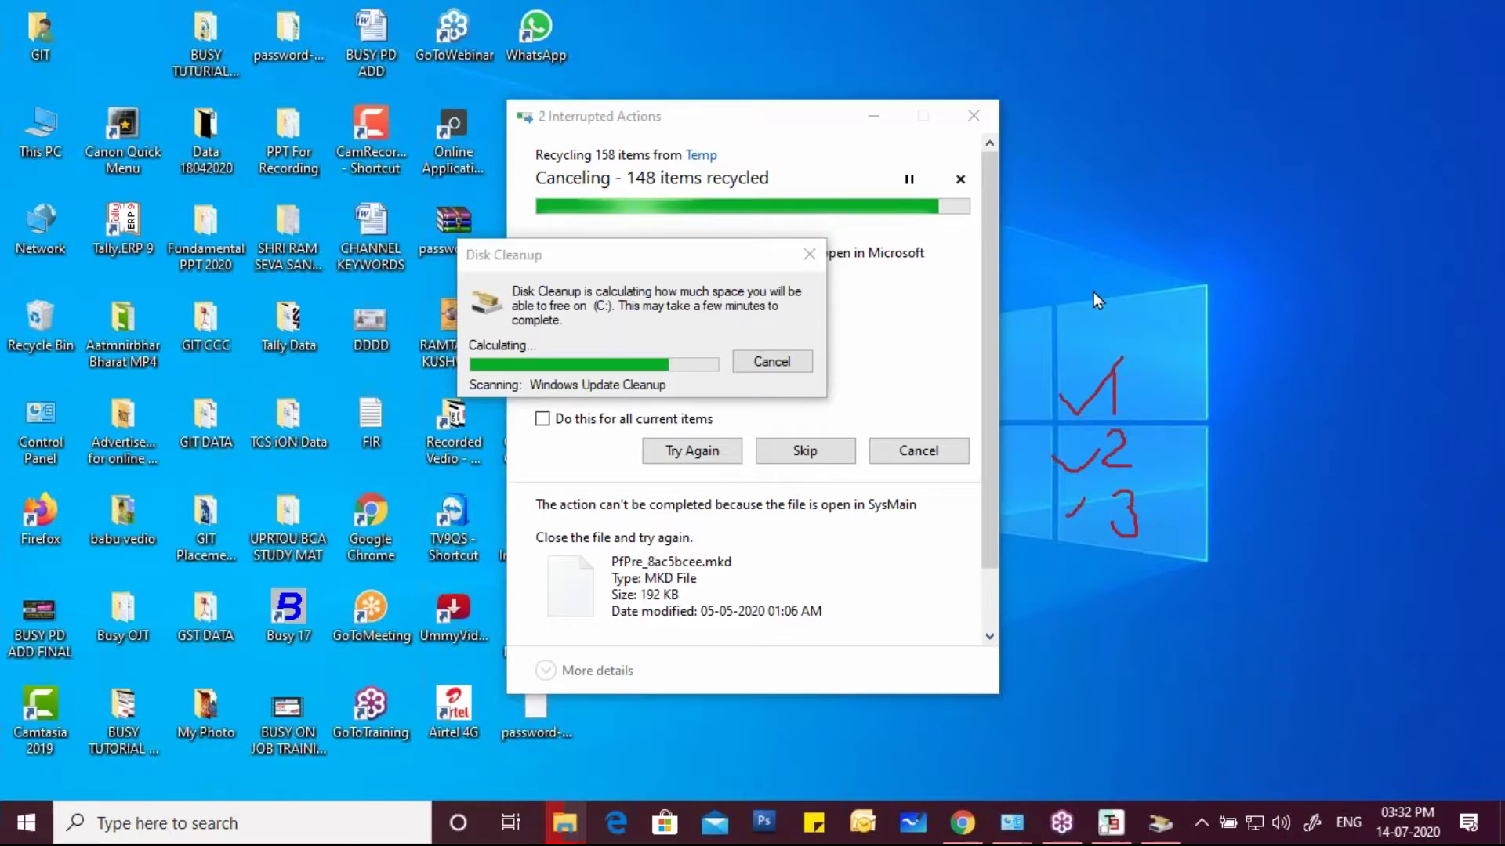
right_click(1078, 238)
left_click(1096, 300)
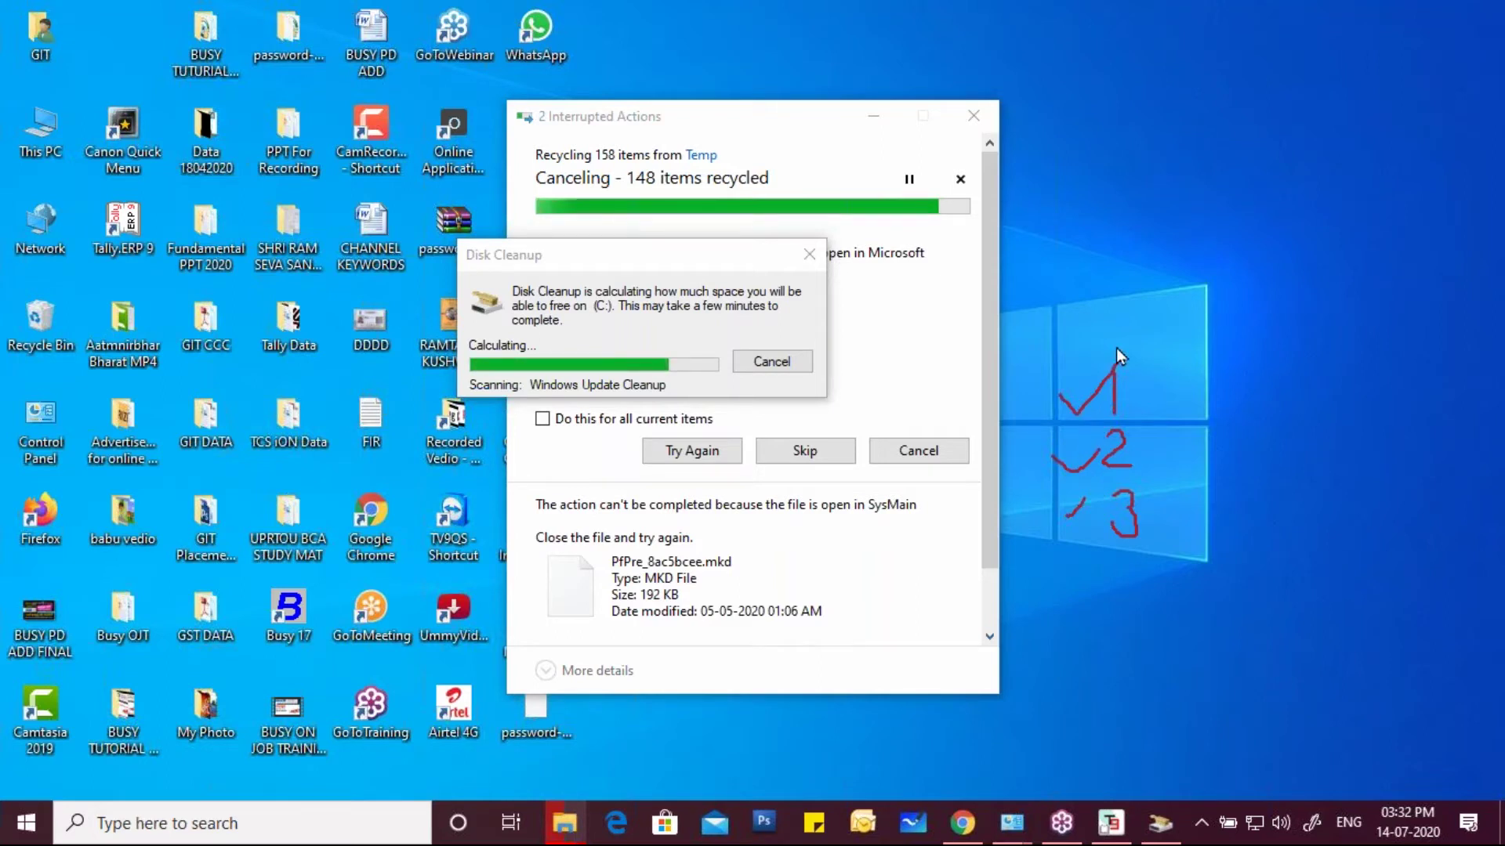
left_click_drag(1123, 357, 1104, 368)
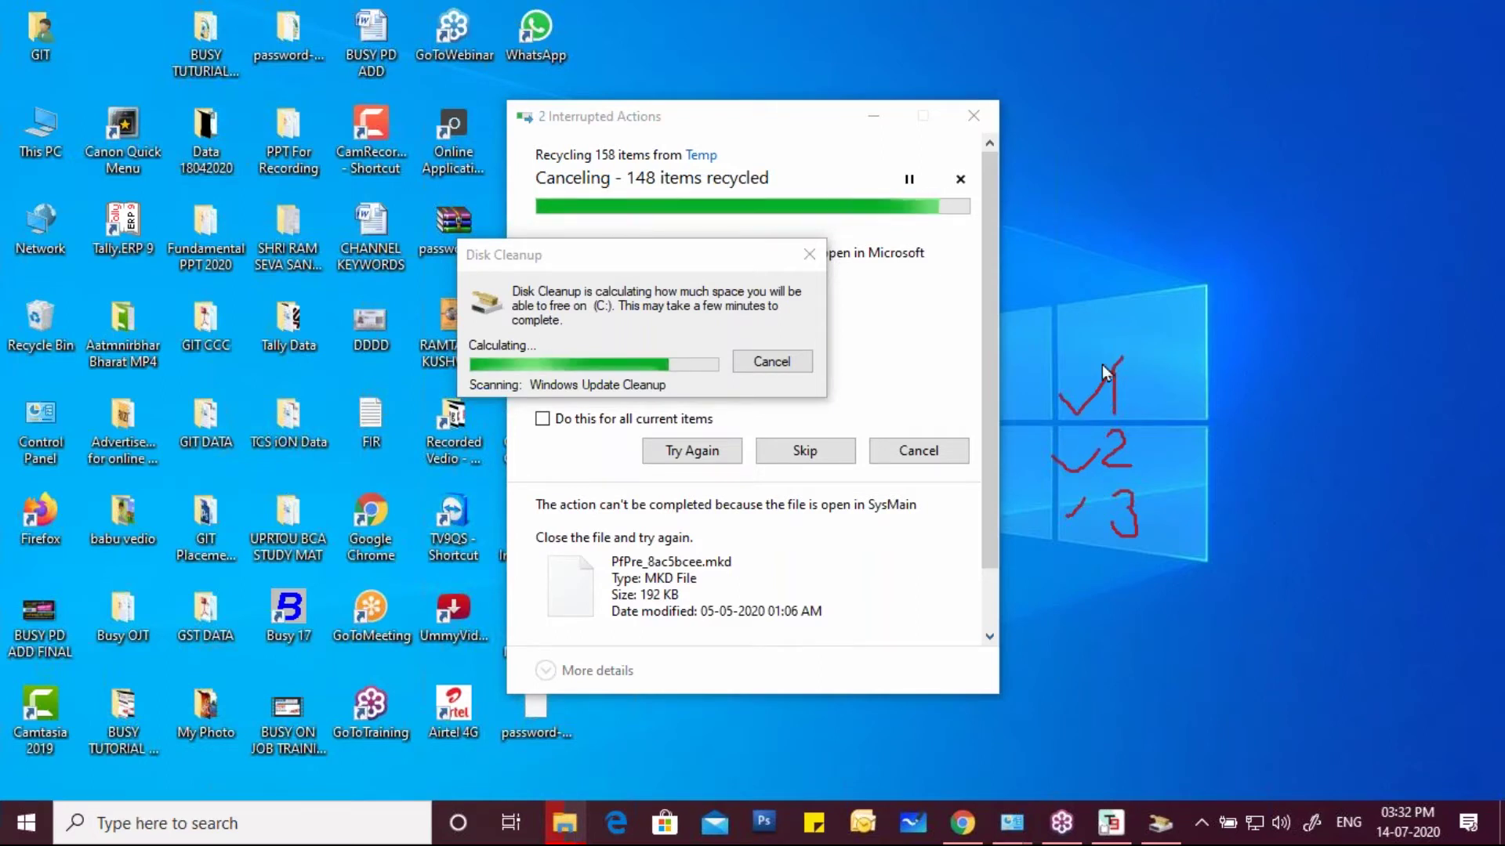